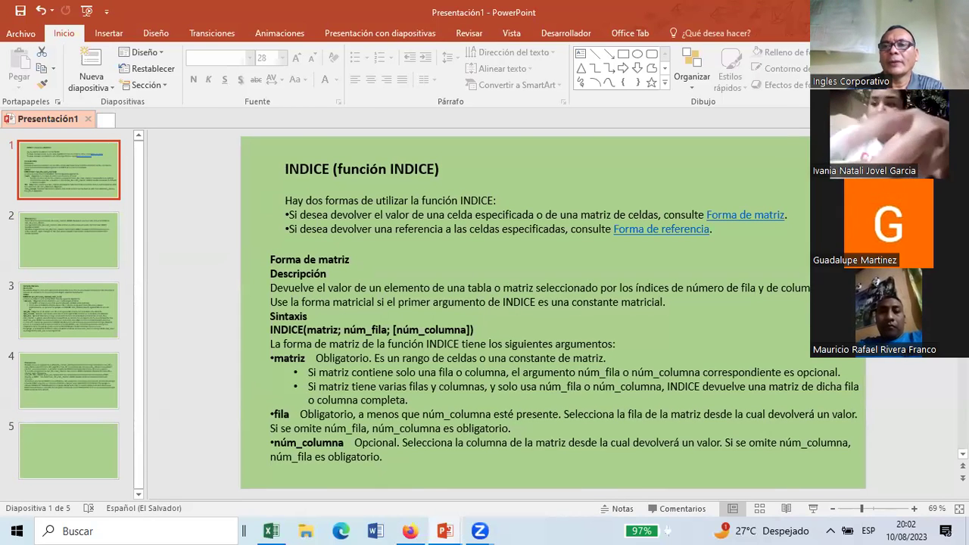
Start the INDICE presentation as a full-screen slideshow from slide 1
key("F5")
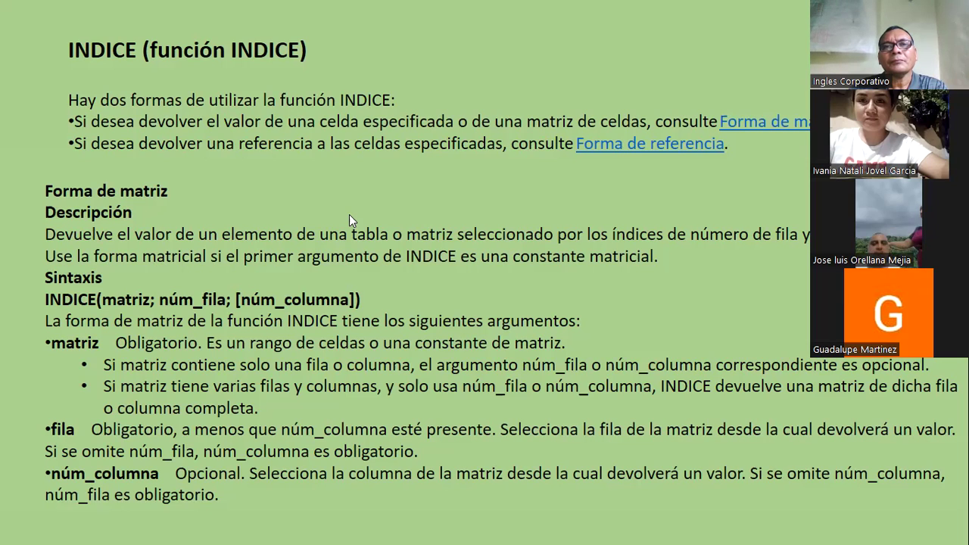
Mark the INDICE syntax line, Sintaxis and the matriz argument with red pen strokes
key("ctrl+p")
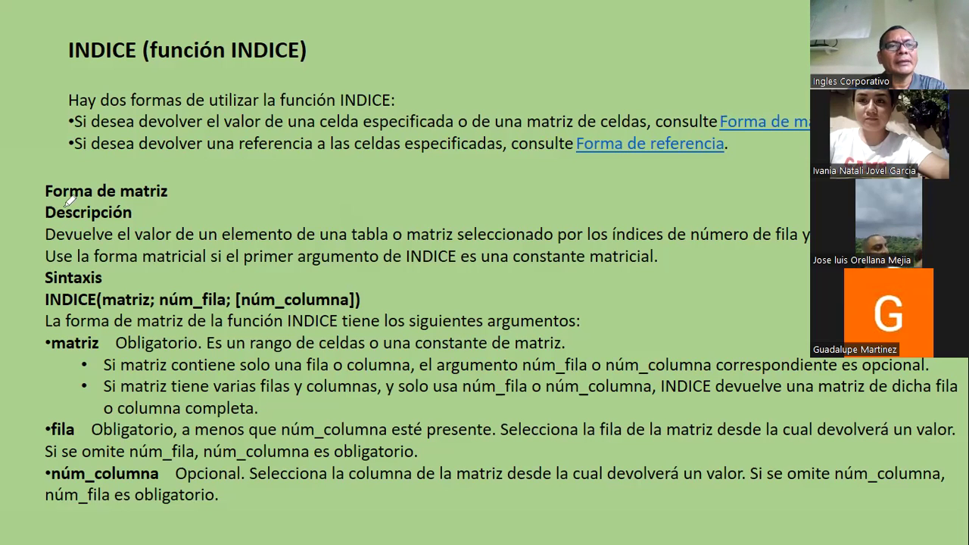
mouse_move(33, 263)
left_mouse_down()
mouse_move(212, 319)
mouse_move(151, 269)
mouse_move(48, 262)
left_mouse_up()
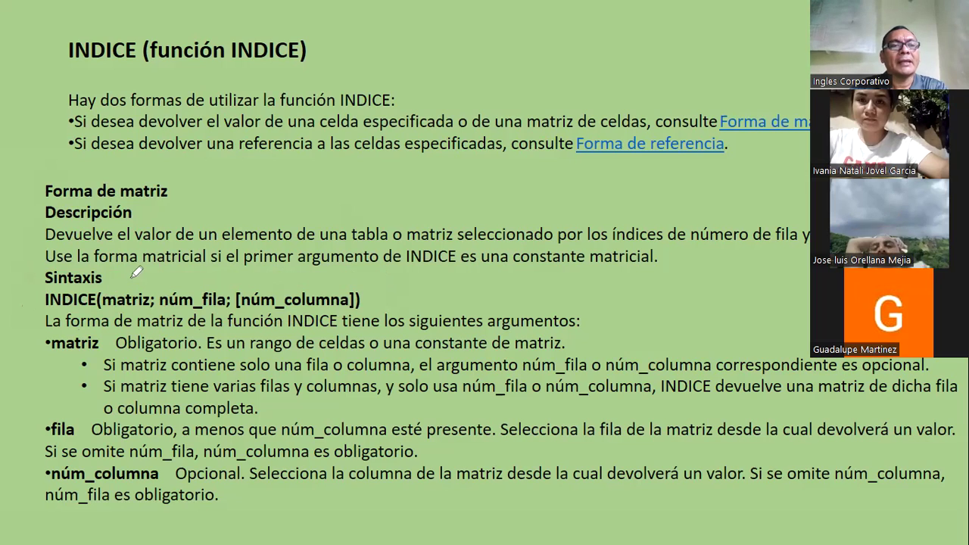
left_click_drag(133, 274, 129, 285)
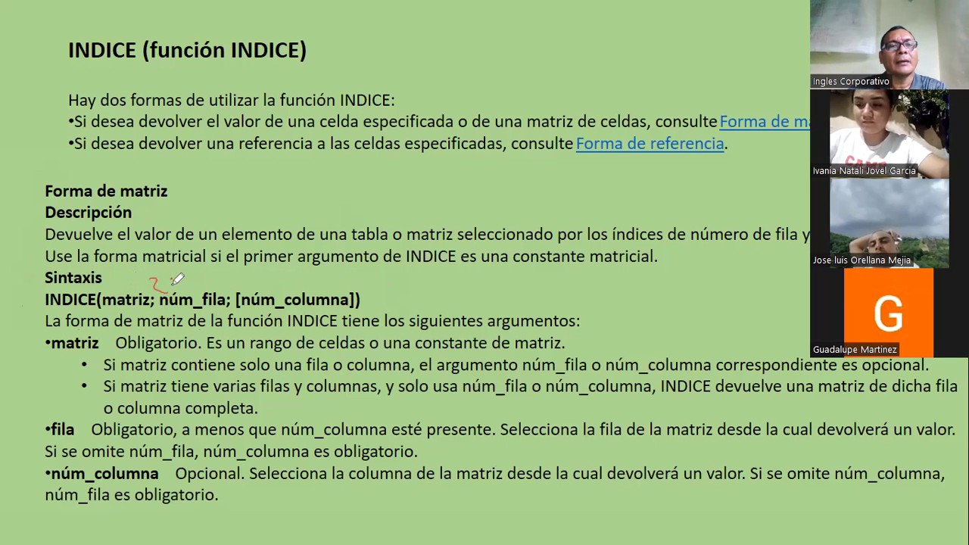
mouse_move(212, 279)
left_mouse_down()
mouse_move(204, 285)
mouse_move(271, 287)
left_mouse_up()
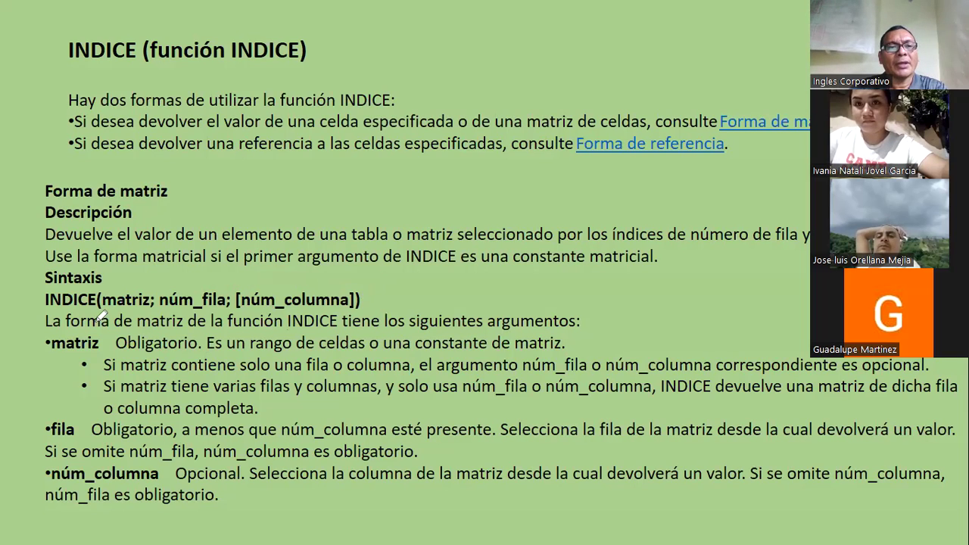
left_click_drag(148, 322, 180, 323)
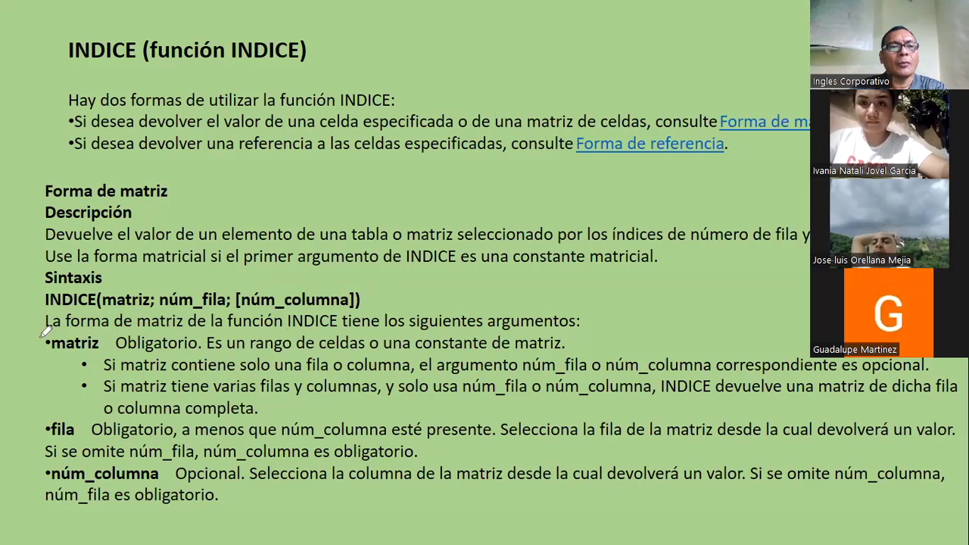
mouse_move(43, 332)
left_mouse_down()
mouse_move(108, 335)
mouse_move(46, 334)
left_mouse_up()
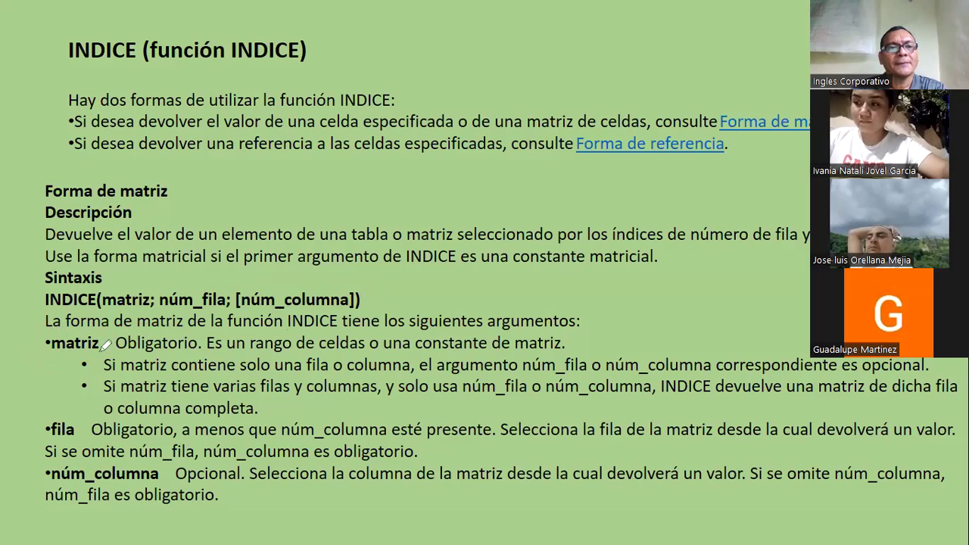
Underline the first matriz sub-point about a single row or column and optional argument
left_click_drag(97, 360, 416, 368)
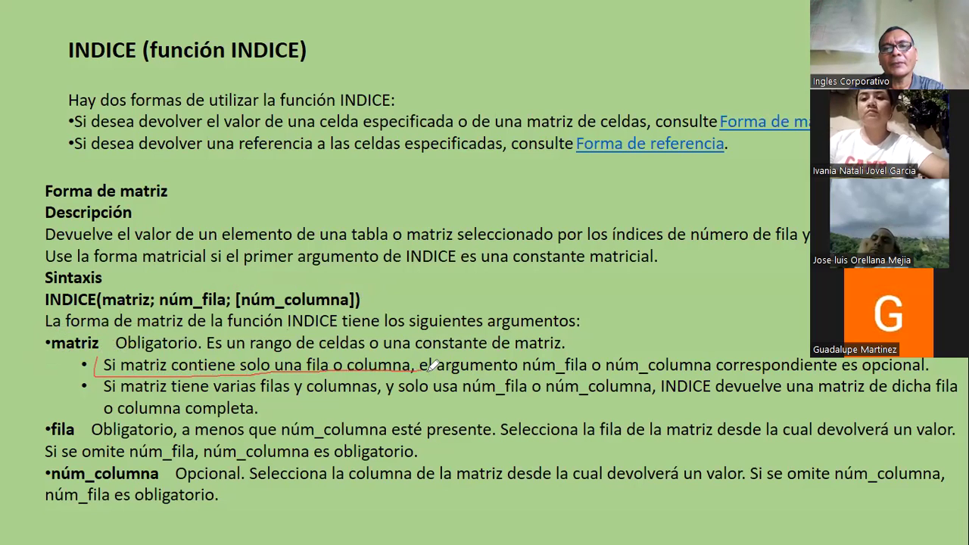
left_click_drag(505, 367, 581, 368)
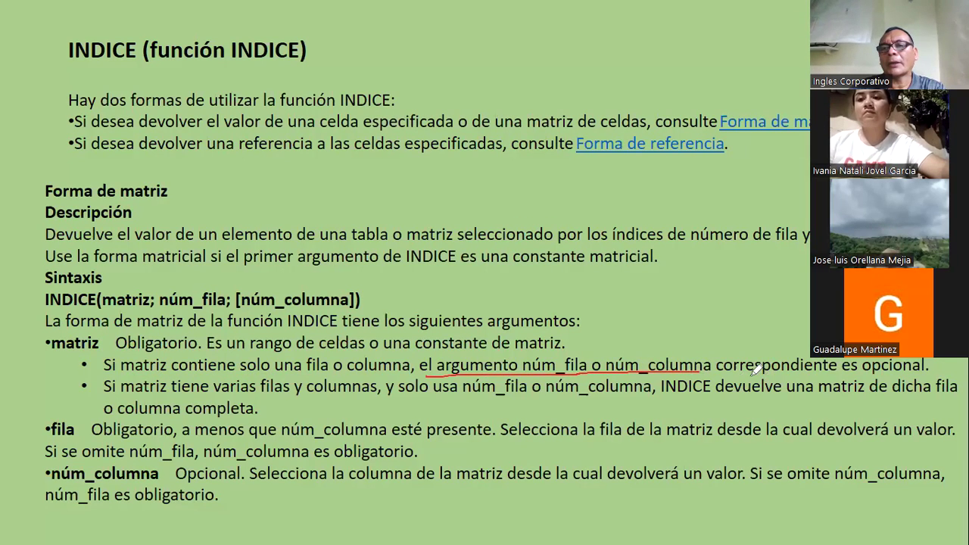
left_click_drag(731, 371, 933, 374)
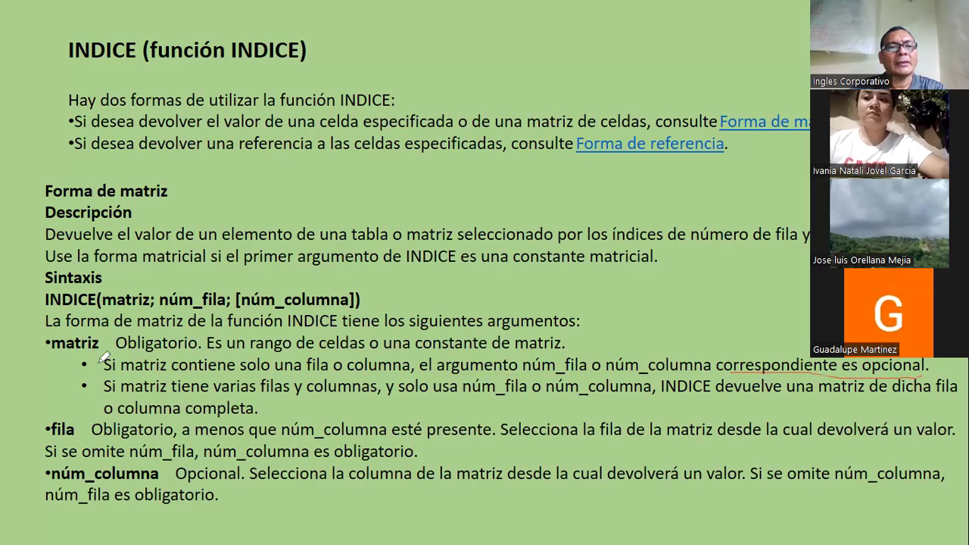
left_click_drag(297, 356, 92, 352)
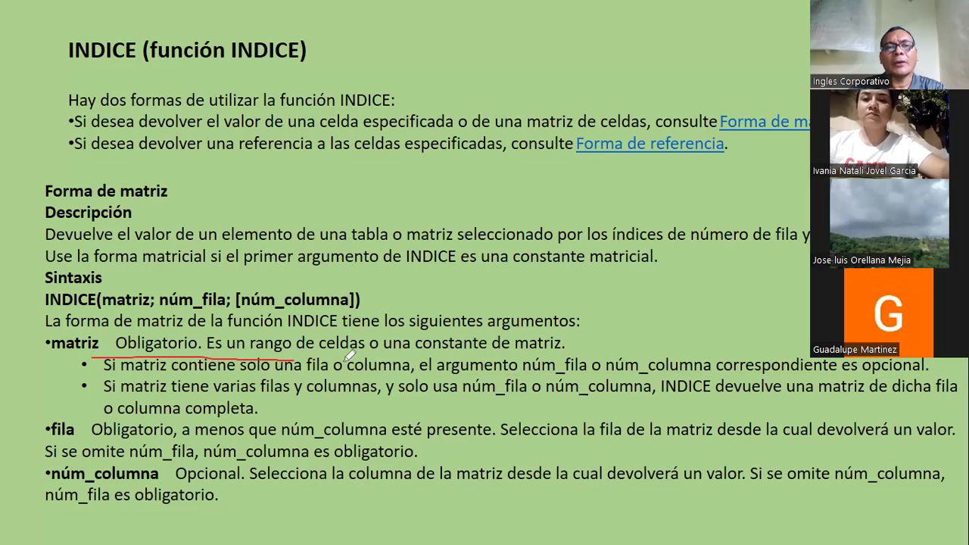
left_click_drag(416, 362, 295, 360)
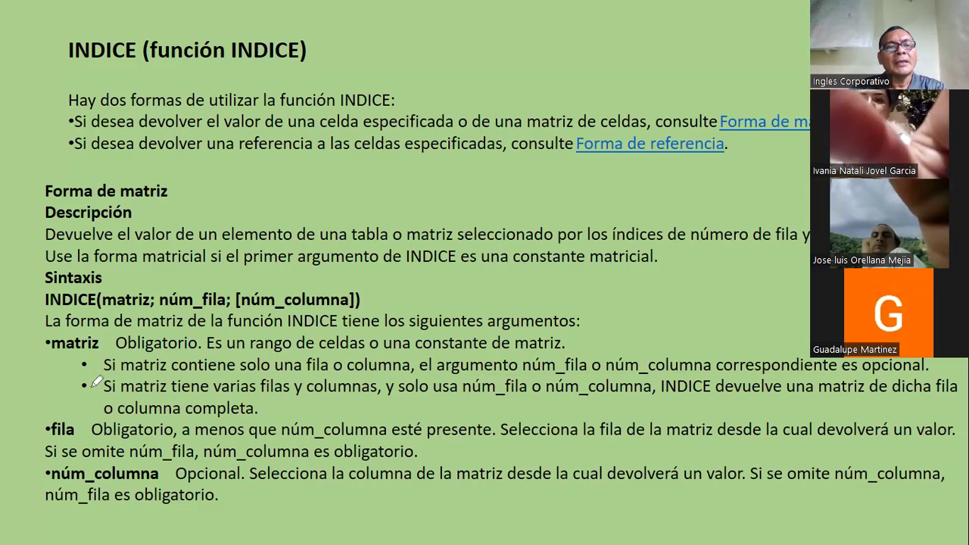
Underline the multiple rows-and-columns sub-point and circle the fila argument
left_click_drag(82, 394, 288, 389)
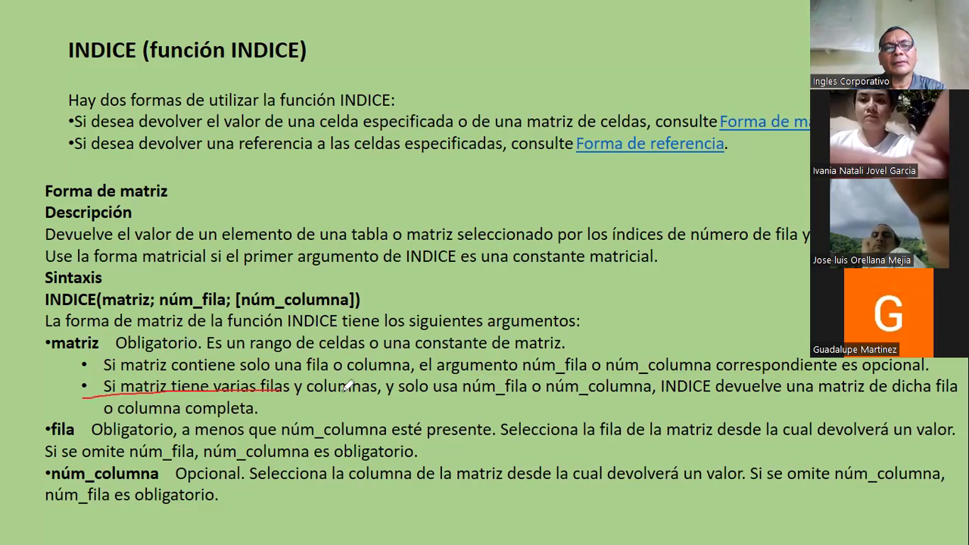
left_click_drag(371, 389, 509, 404)
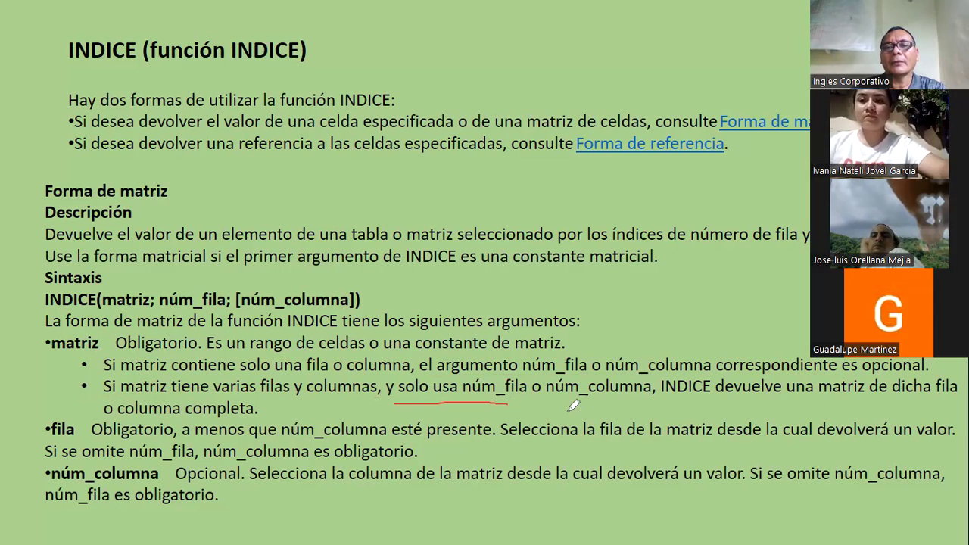
left_click_drag(553, 404, 952, 394)
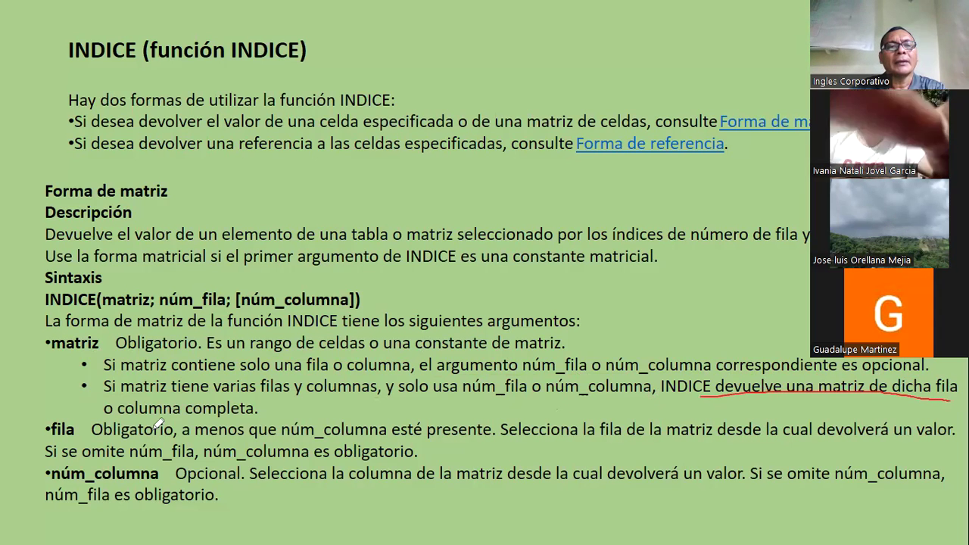
left_click_drag(86, 417, 267, 412)
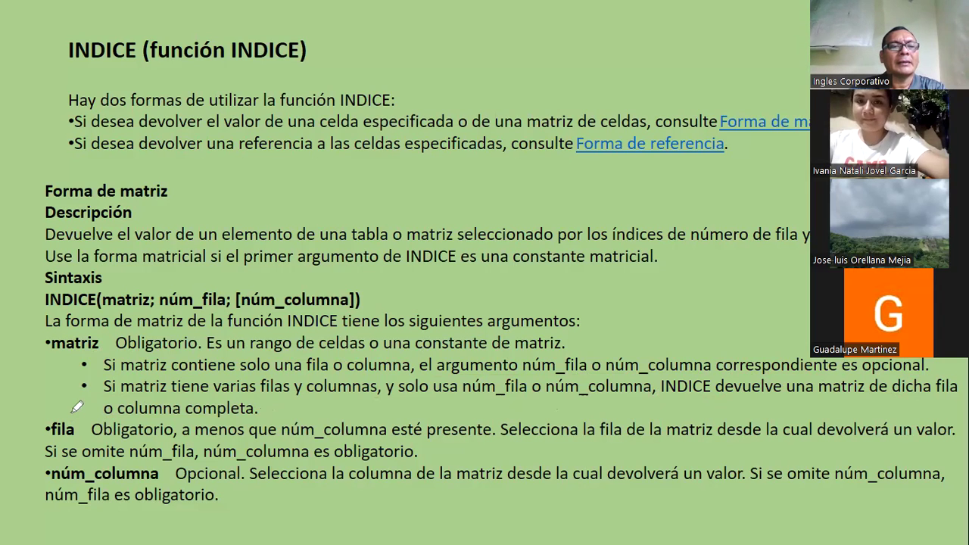
left_click_drag(76, 413, 71, 409)
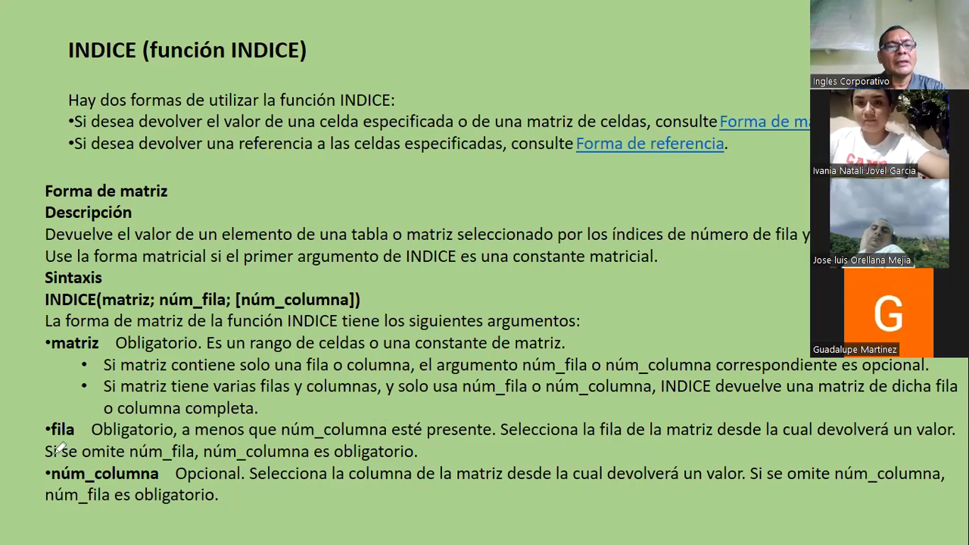
Underline the omitted núm_fila note, circle núm_columna, and advance to the Observaciones slide
left_click_drag(45, 459, 178, 452)
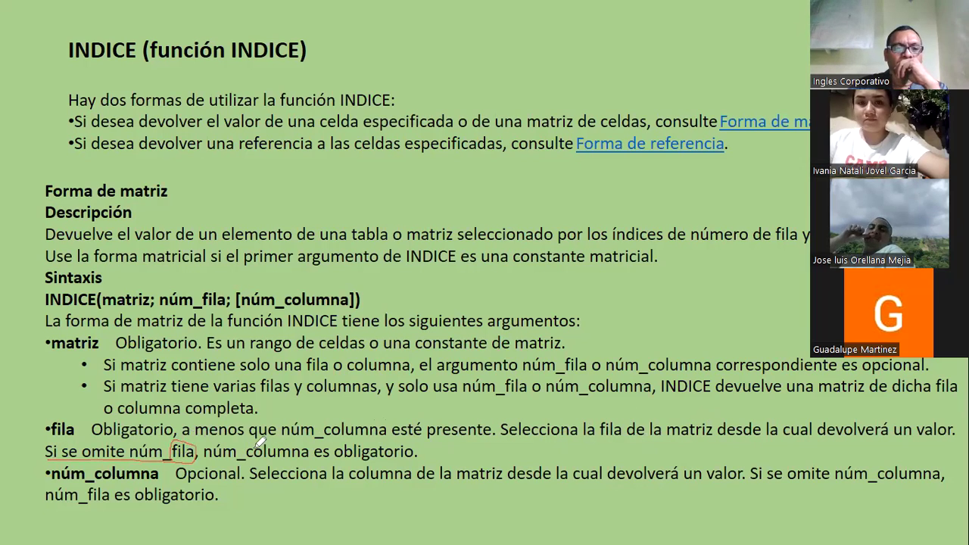
mouse_move(434, 453)
left_mouse_down()
mouse_move(354, 446)
mouse_move(435, 447)
left_mouse_up()
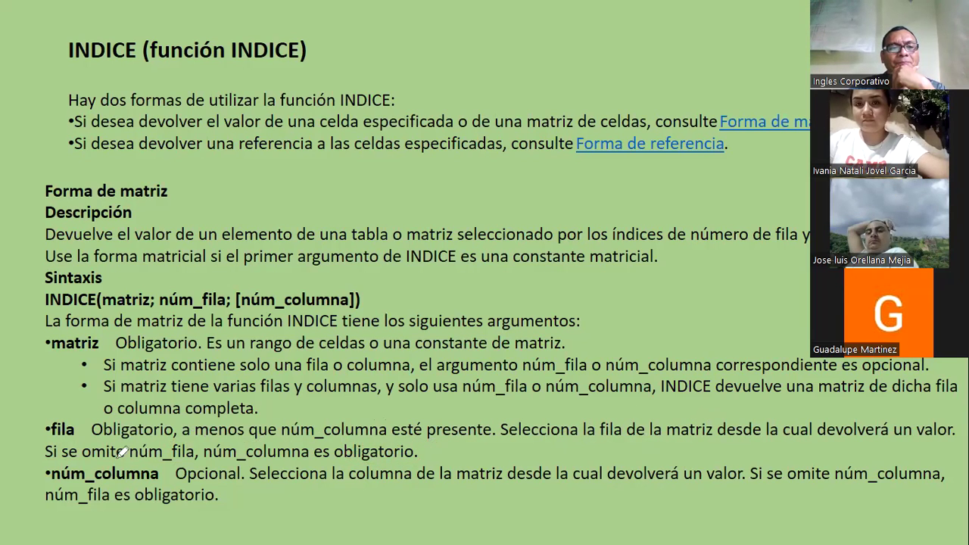
left_click_drag(47, 463, 34, 464)
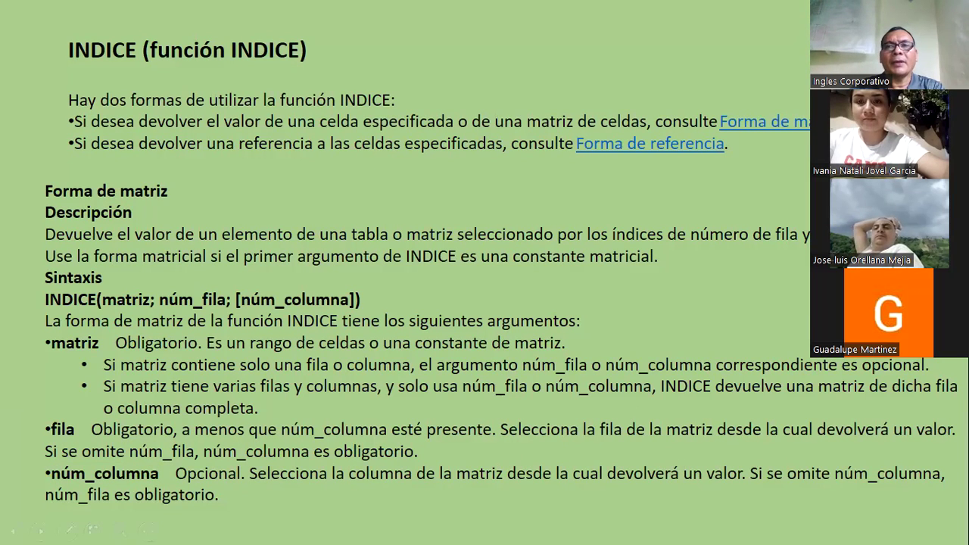
key("Right")
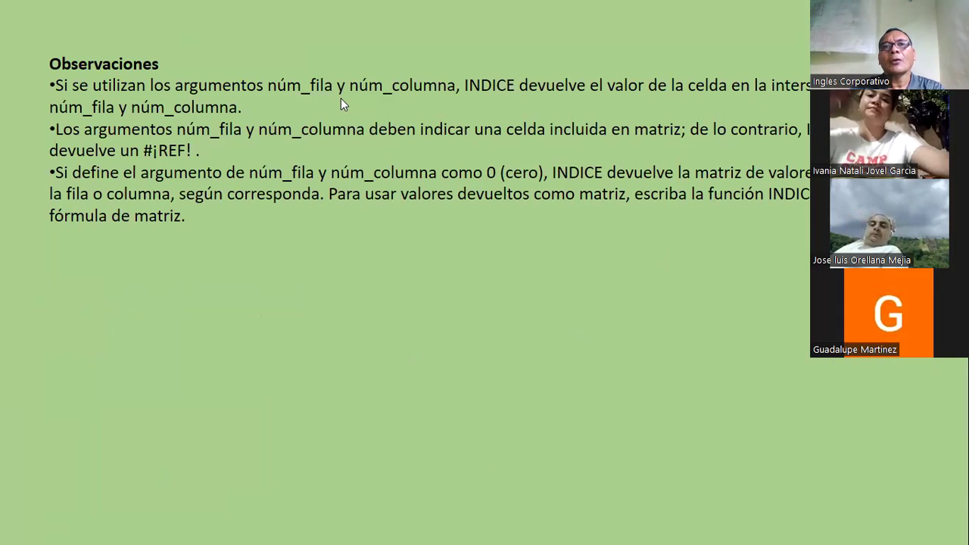
Underline the second observation and circle 'celda incluida en matriz' and the #¡REF! error
key("ctrl+p")
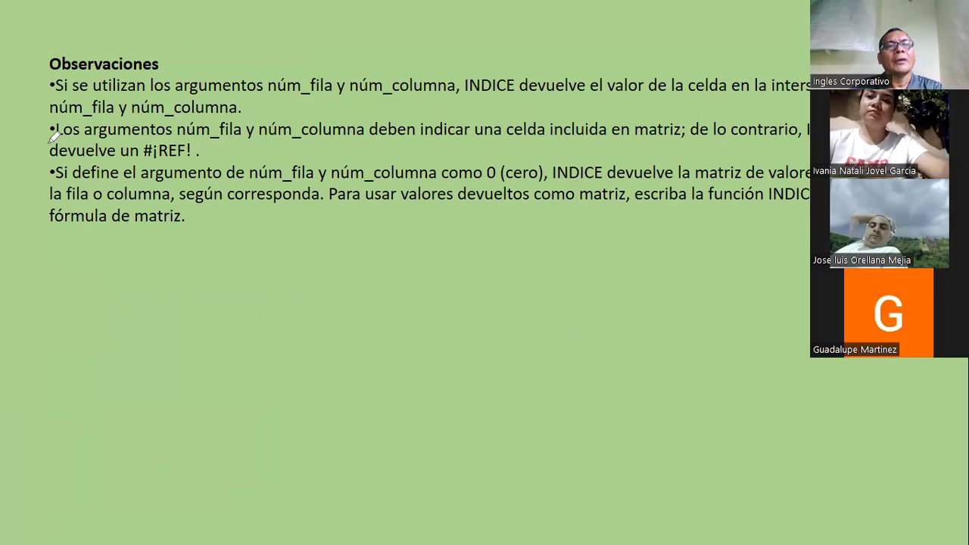
left_click_drag(42, 140, 80, 137)
left_click_drag(280, 137, 319, 138)
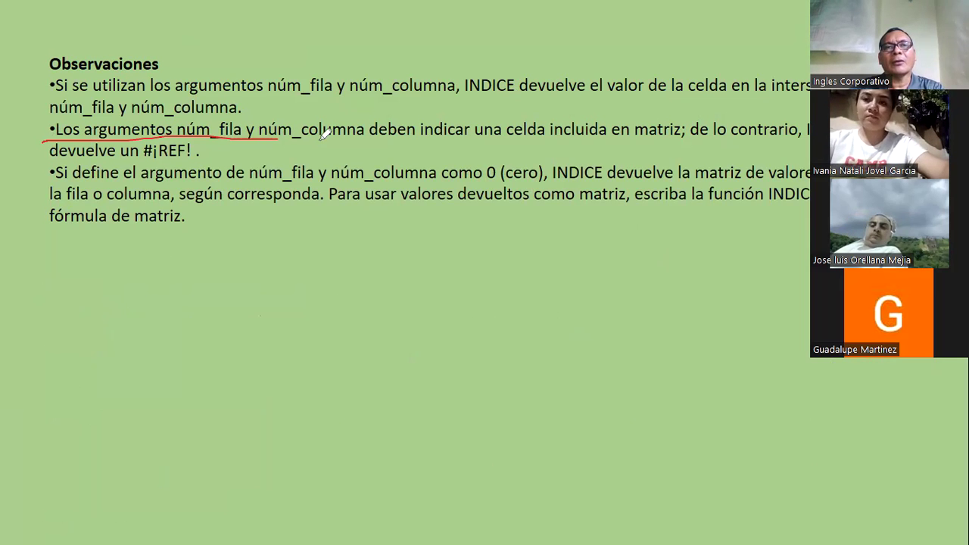
left_click_drag(393, 134, 524, 140)
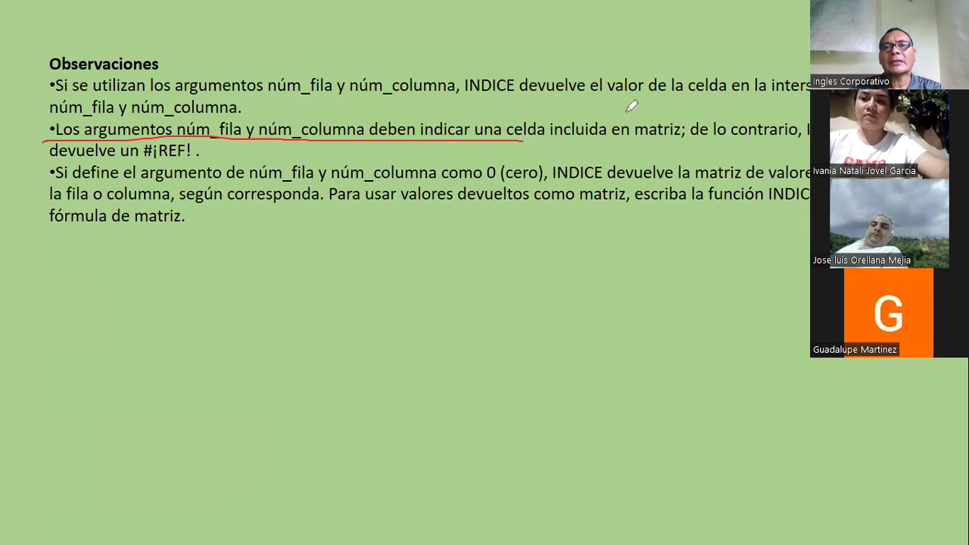
mouse_move(627, 111)
left_mouse_down()
mouse_move(523, 118)
mouse_move(687, 115)
left_mouse_up()
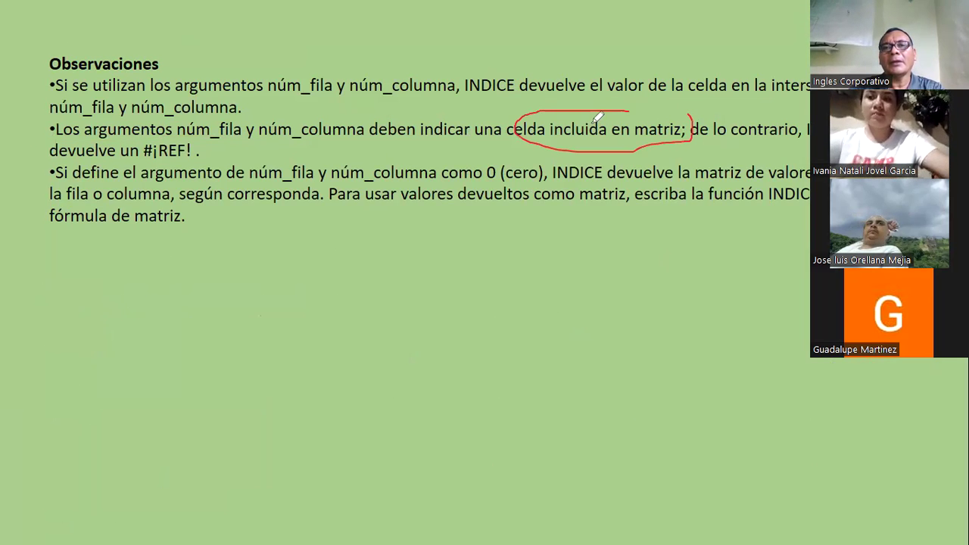
left_click_drag(596, 115, 687, 113)
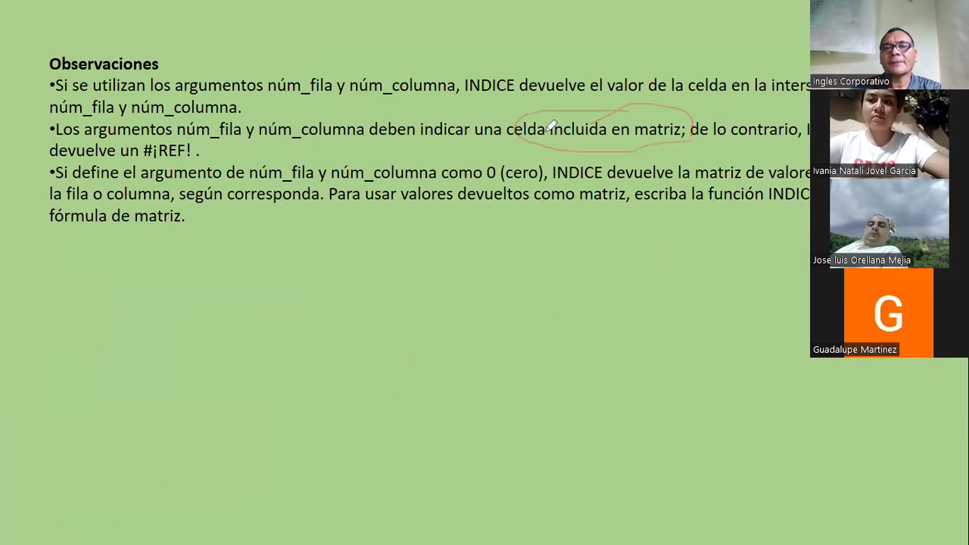
left_click_drag(794, 126, 807, 115)
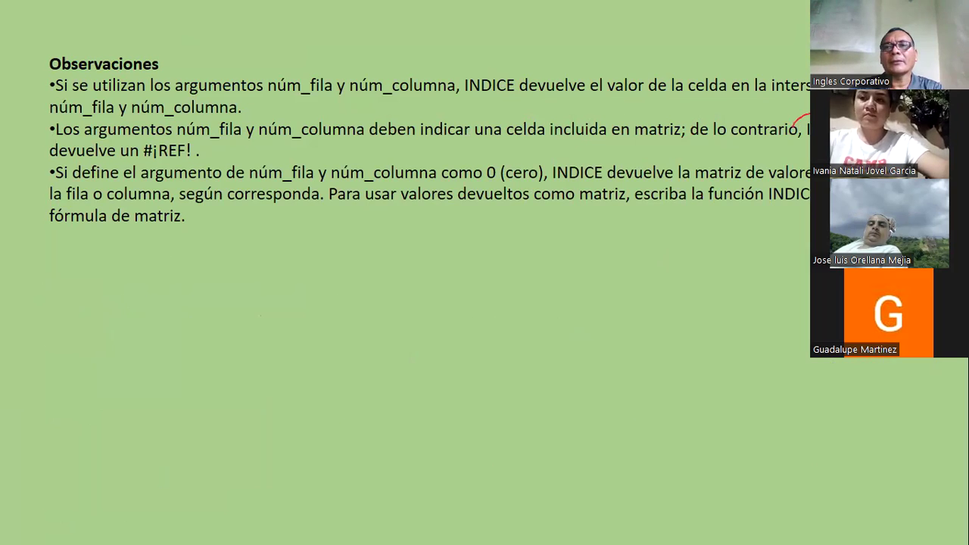
left_click_drag(210, 140, 180, 125)
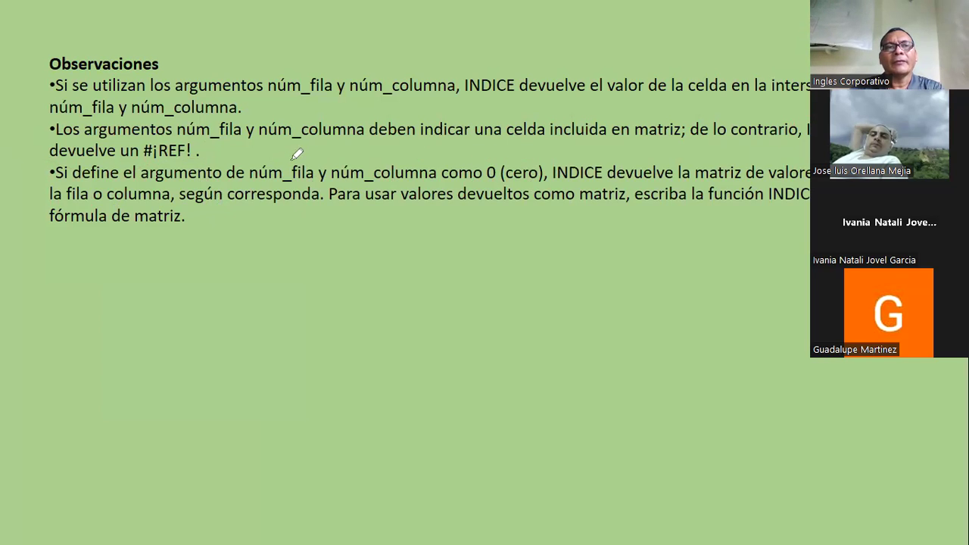
Mark núm_fila, the 0 (cero) value and 'la matriz' in the third observation, then advance
left_click_drag(250, 178, 439, 182)
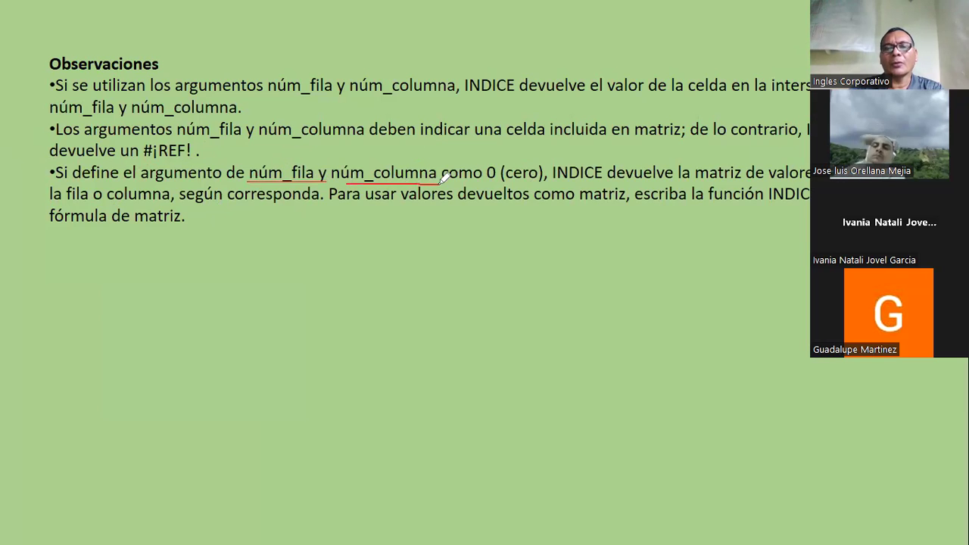
left_click_drag(529, 157, 547, 162)
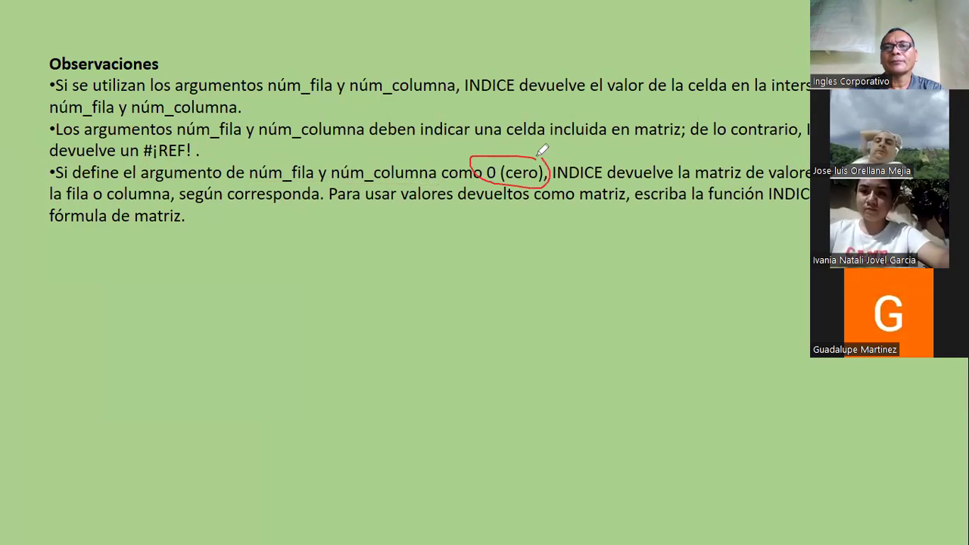
left_click_drag(610, 159, 533, 185)
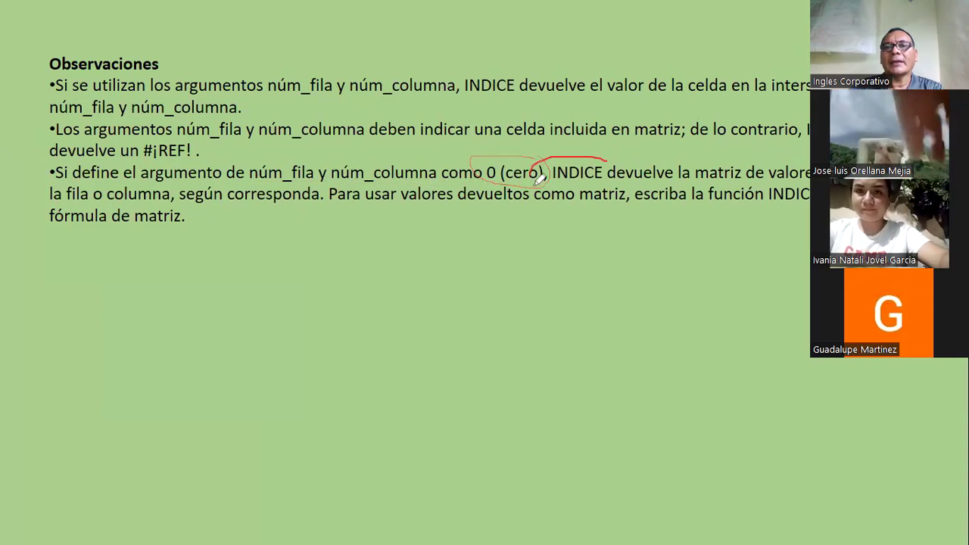
mouse_move(751, 159)
left_mouse_down()
mouse_move(748, 172)
mouse_move(749, 160)
left_mouse_up()
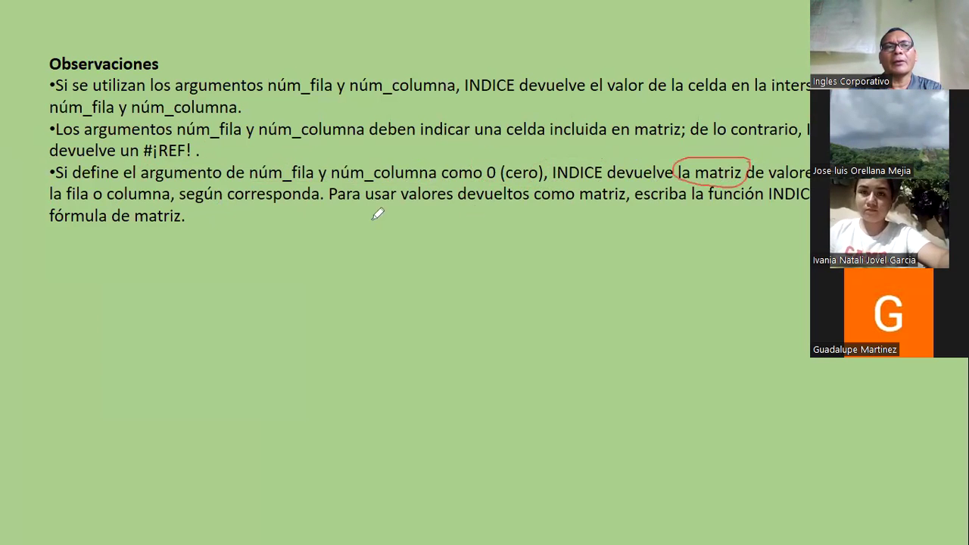
left_click_drag(40, 202, 201, 200)
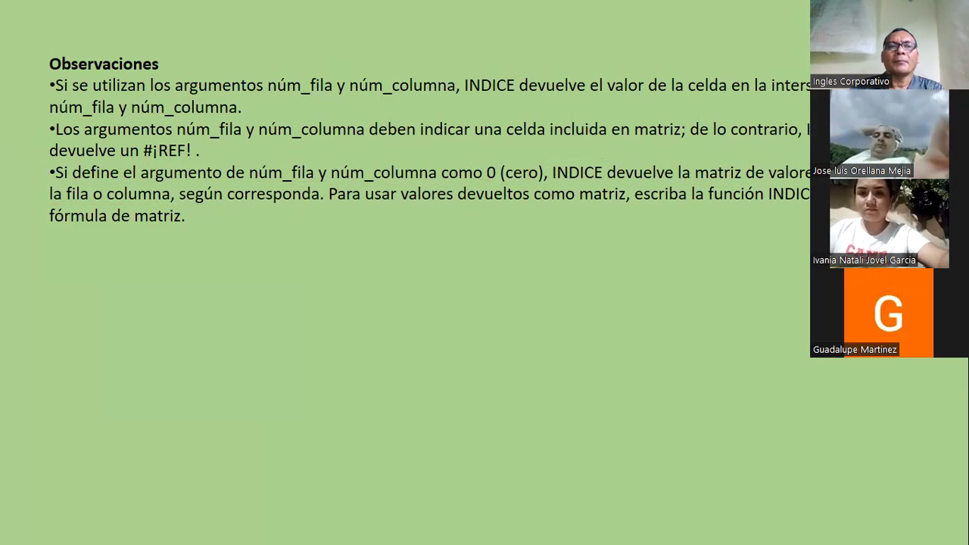
key("Right")
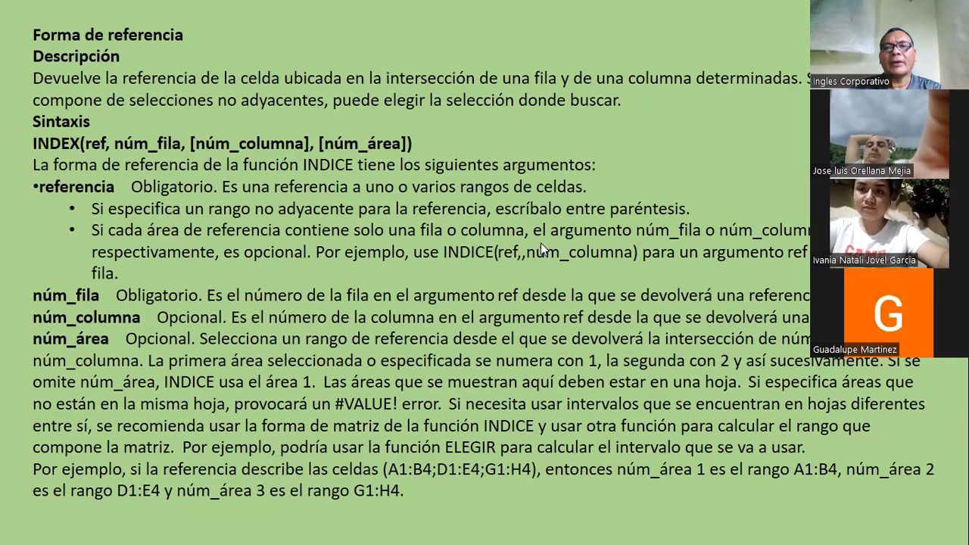
left_click_drag(442, 85, 781, 92)
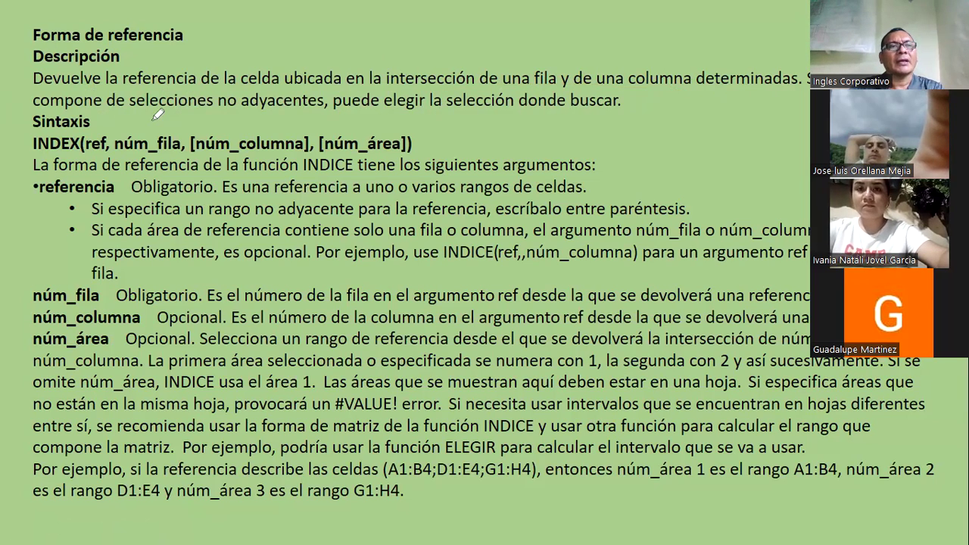
left_click_drag(106, 106, 615, 119)
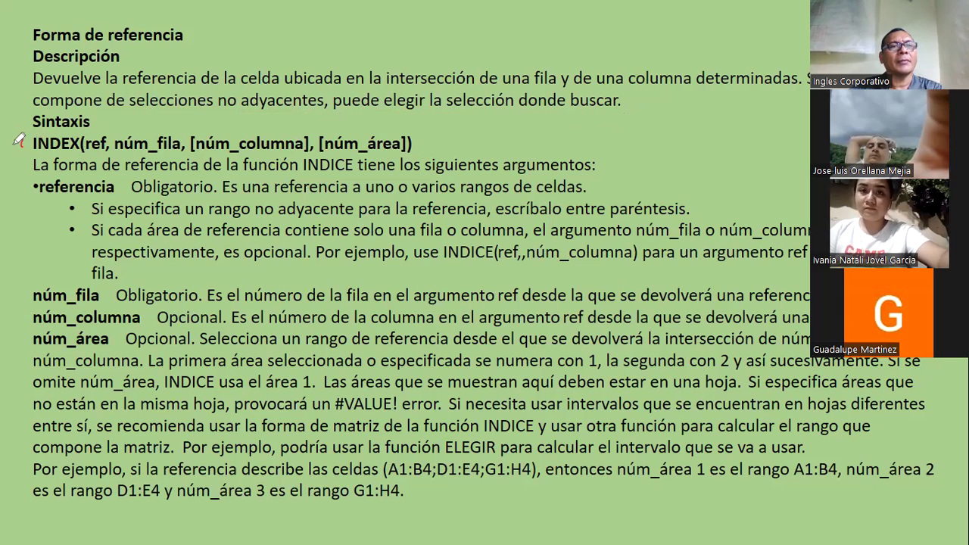
mouse_move(35, 138)
left_mouse_down()
mouse_move(25, 144)
mouse_move(86, 133)
left_mouse_up()
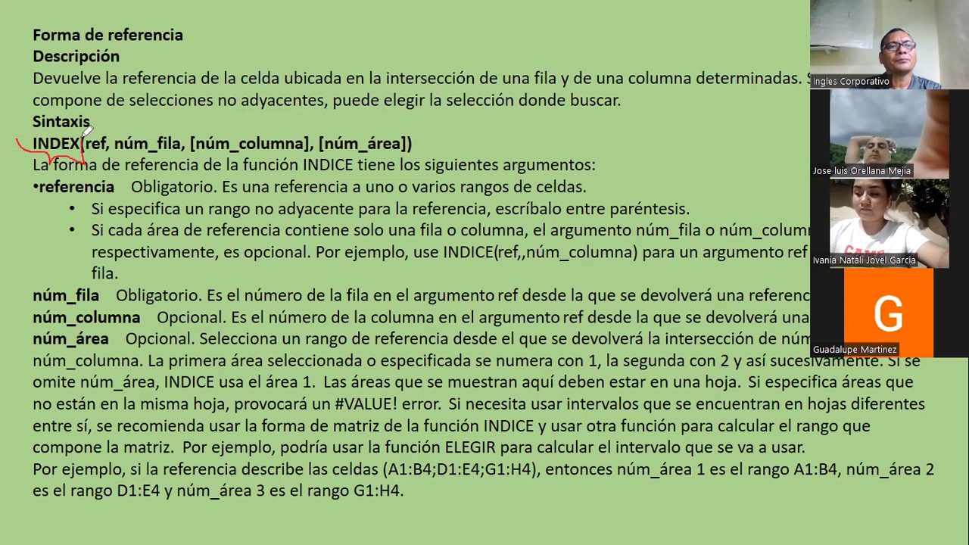
mouse_move(86, 152)
left_mouse_down()
mouse_move(110, 149)
mouse_move(120, 134)
mouse_move(253, 154)
left_mouse_up()
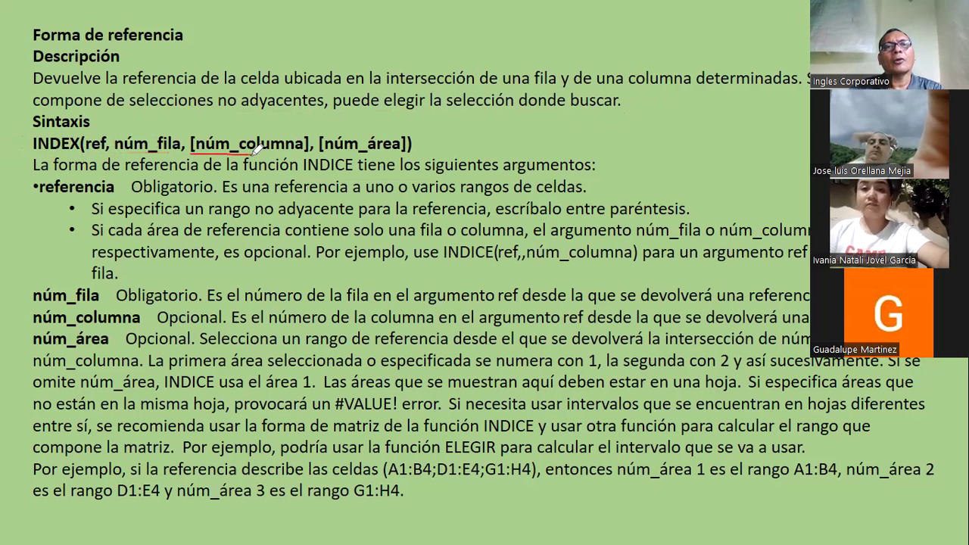
left_click_drag(430, 129, 425, 119)
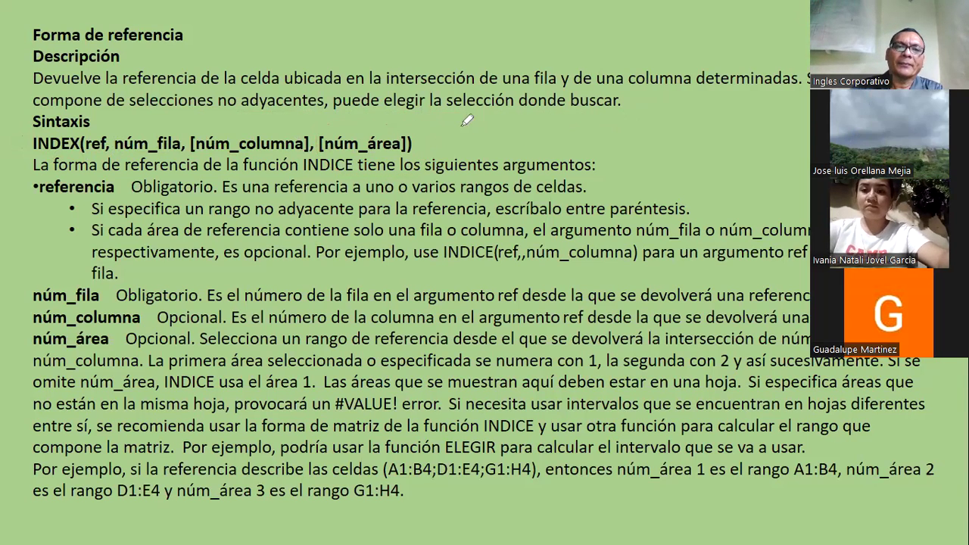
left_click_drag(443, 114, 438, 178)
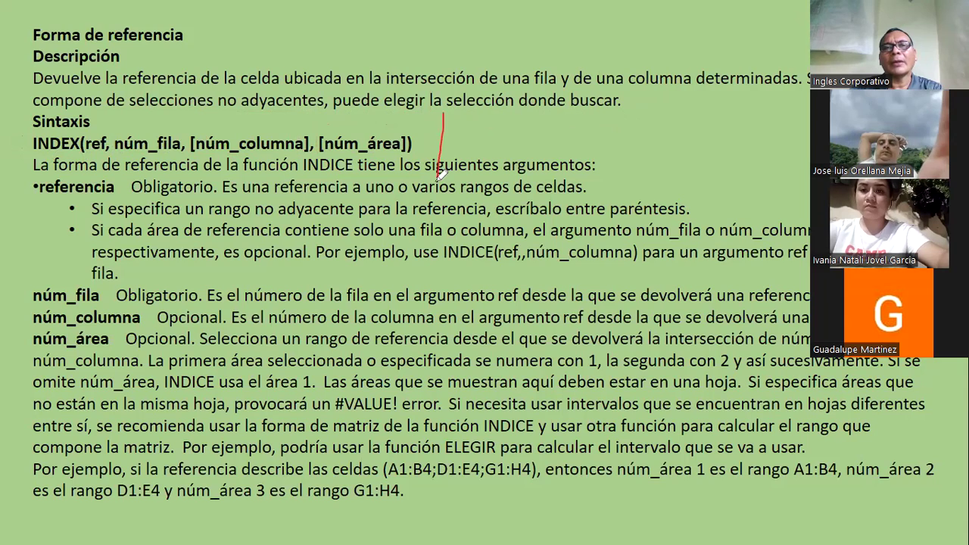
left_click_drag(443, 115, 439, 172)
left_click_drag(516, 132, 515, 175)
left_click_drag(506, 125, 580, 176)
mouse_move(636, 128)
left_mouse_down()
mouse_move(621, 180)
mouse_move(691, 118)
mouse_move(611, 180)
left_mouse_up()
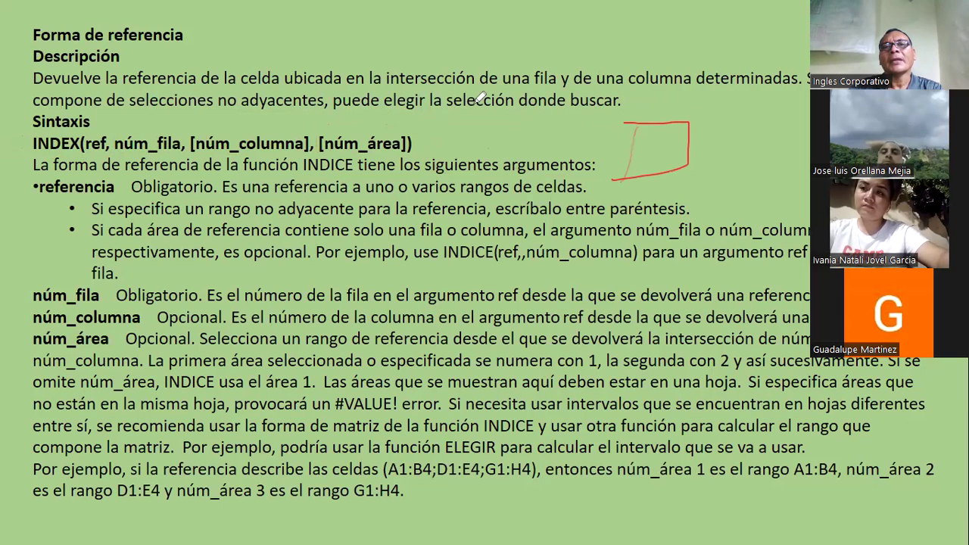
left_click_drag(474, 102, 468, 88)
left_click_drag(564, 106, 560, 173)
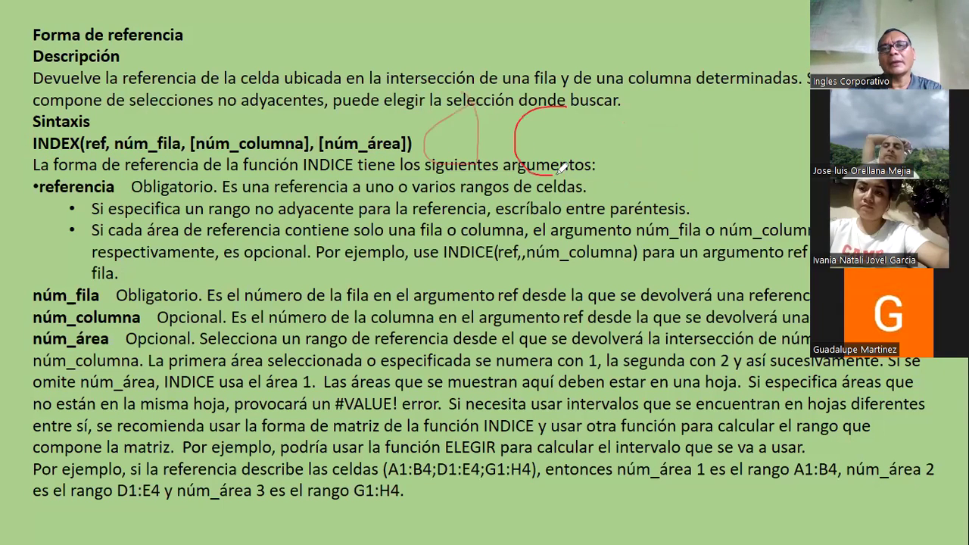
left_click_drag(683, 158, 663, 129)
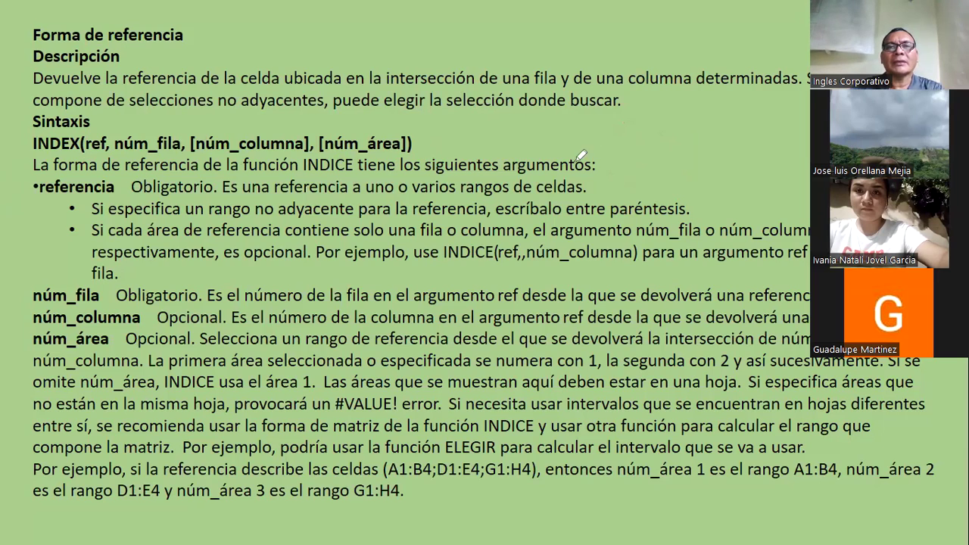
left_click_drag(115, 171, 95, 212)
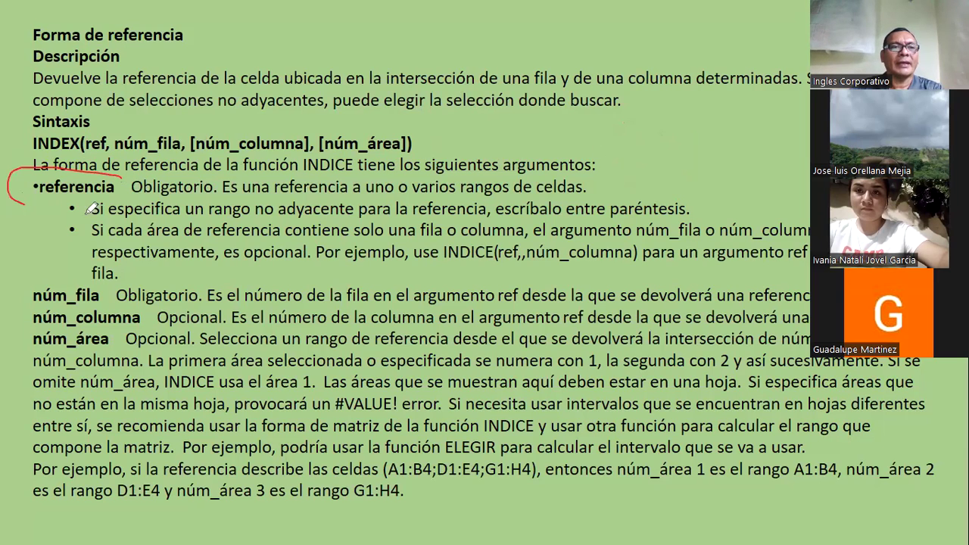
key("e")
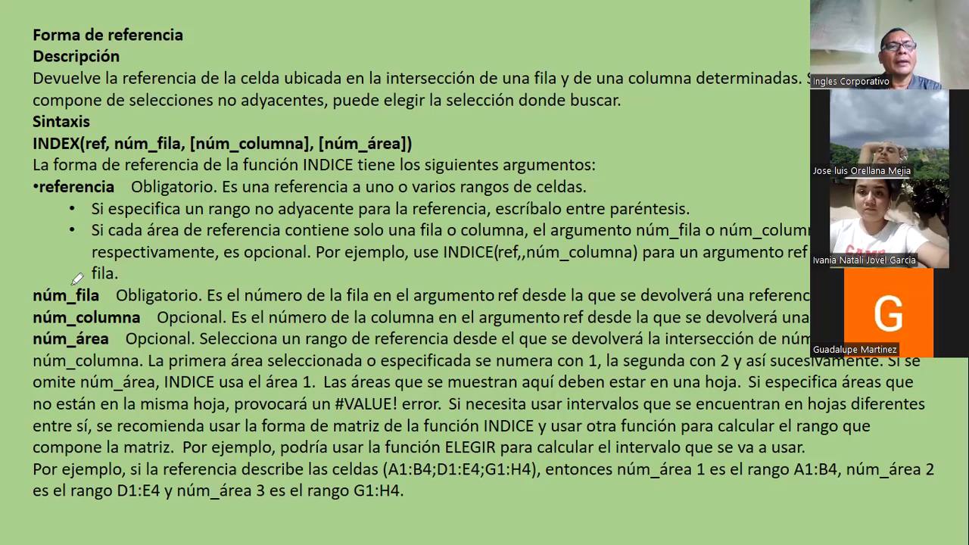
left_click_drag(76, 282, 97, 302)
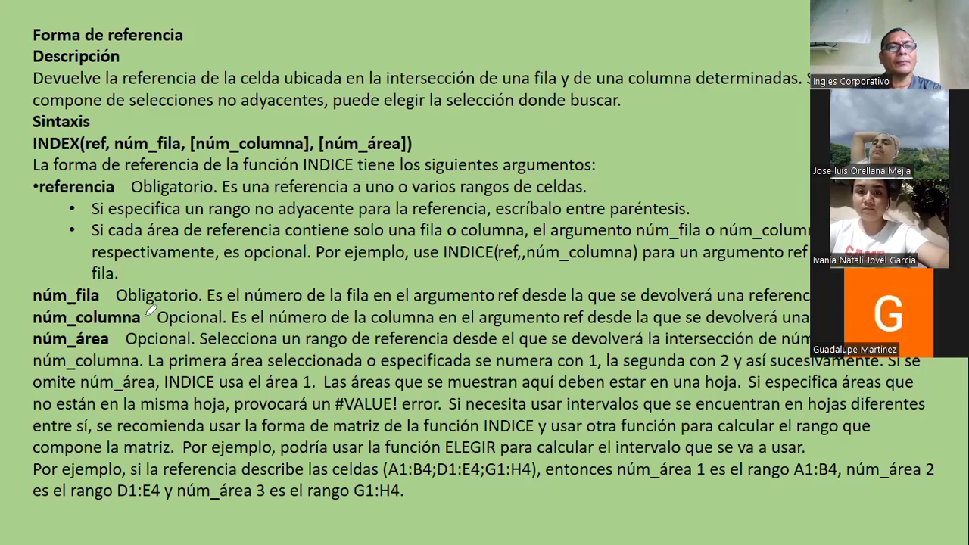
left_click_drag(136, 294, 140, 298)
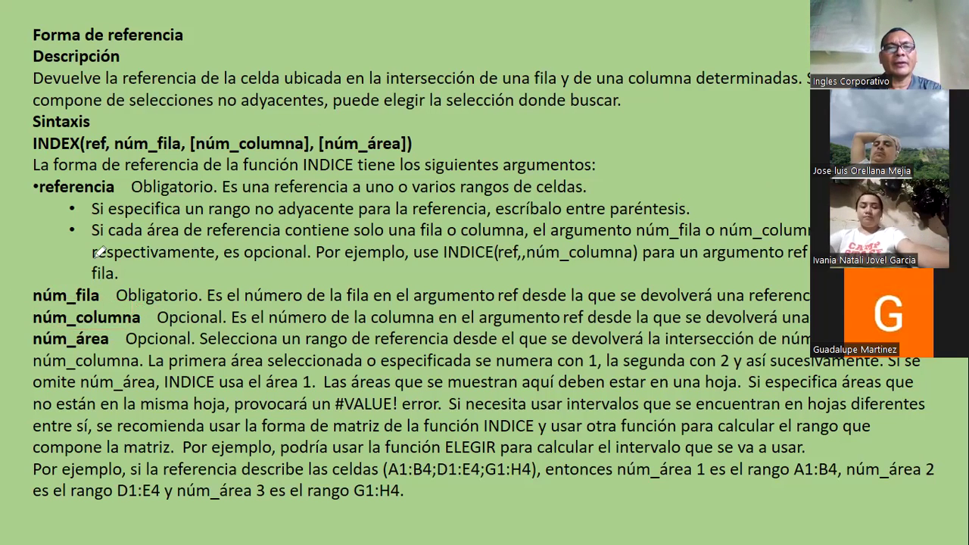
left_click_drag(34, 318, 120, 324)
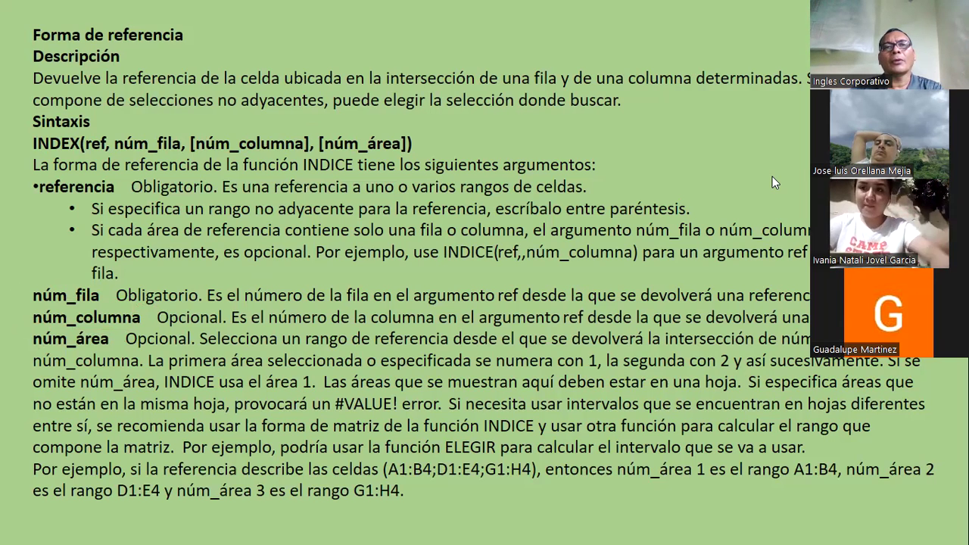
Outline the reference-form observations block in ink, then leave the slideshow for Excel
key("Right")
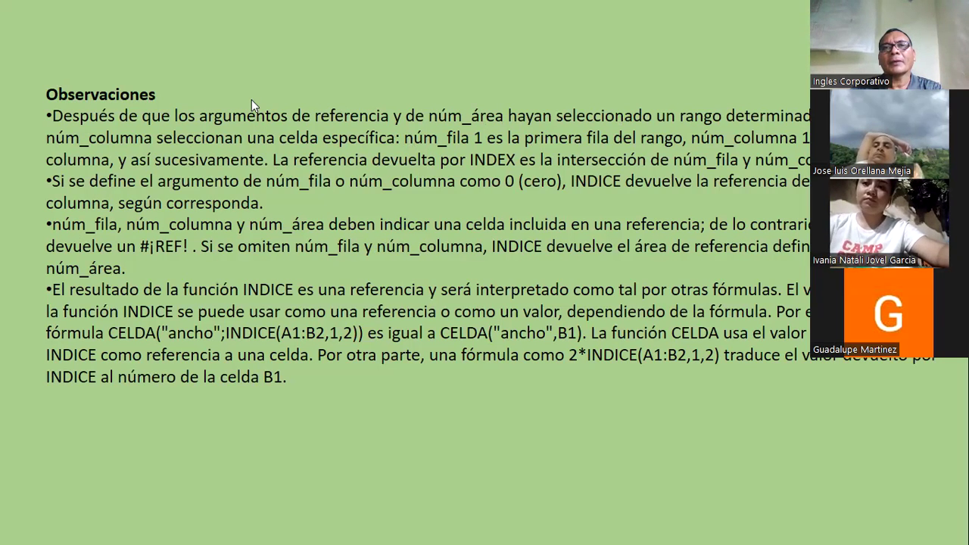
left_click_drag(262, 78, 29, 391)
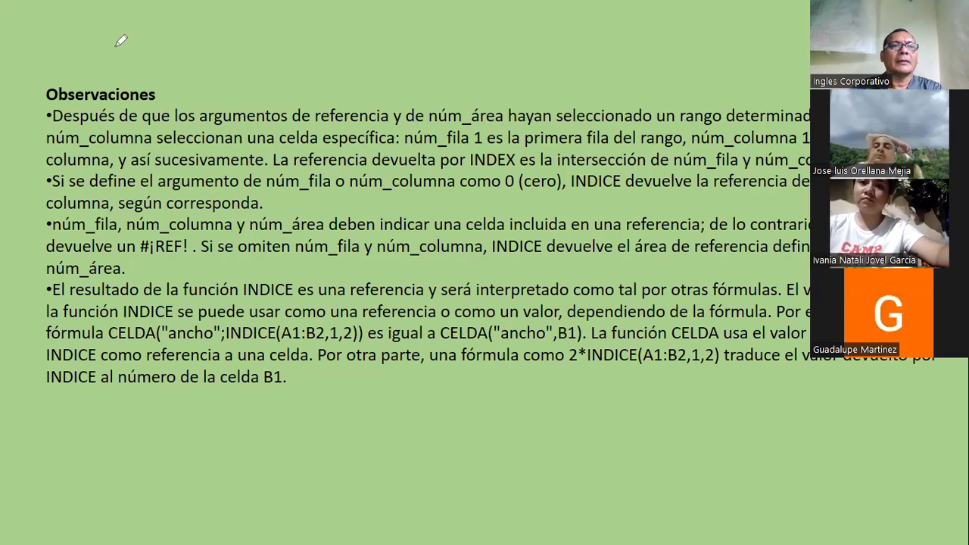
left_click_drag(857, 439, 255, 70)
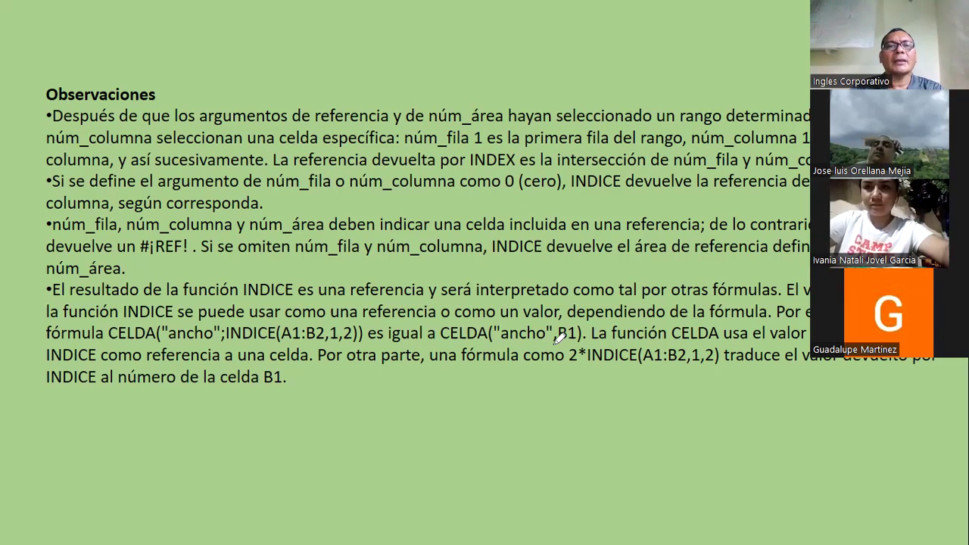
key("alt+Tab")
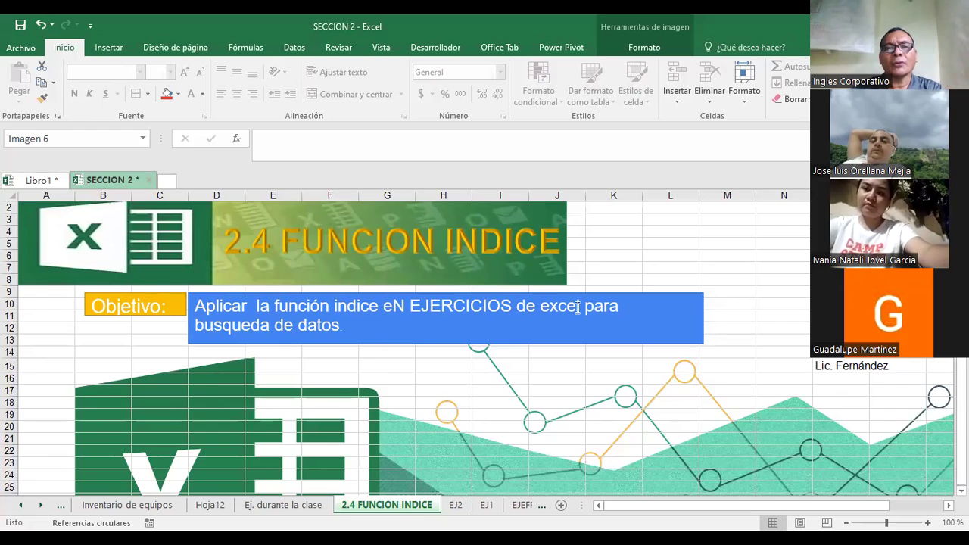
Change the stray capital N to lowercase n in the objective text, then go to sheet EJ2
left_click(396, 305)
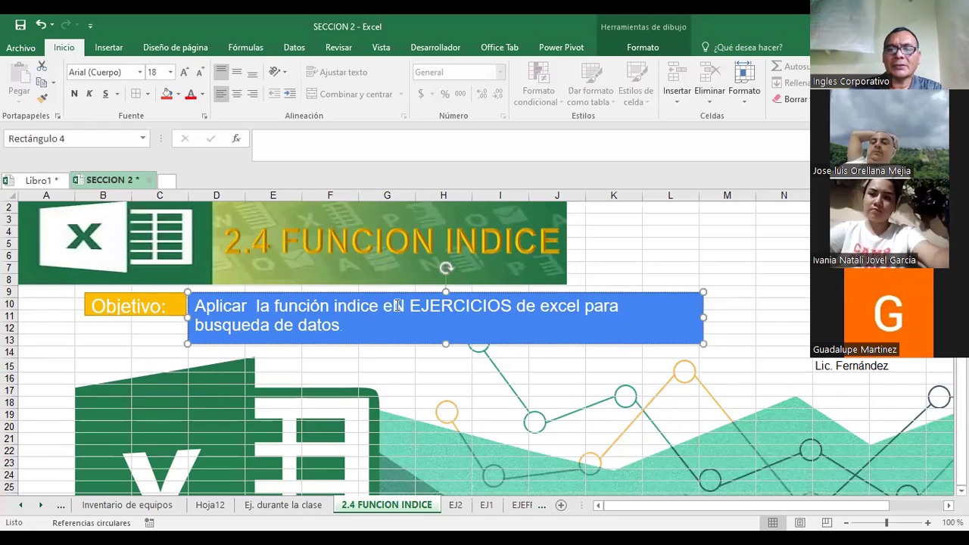
key("BackSpace")
type("n")
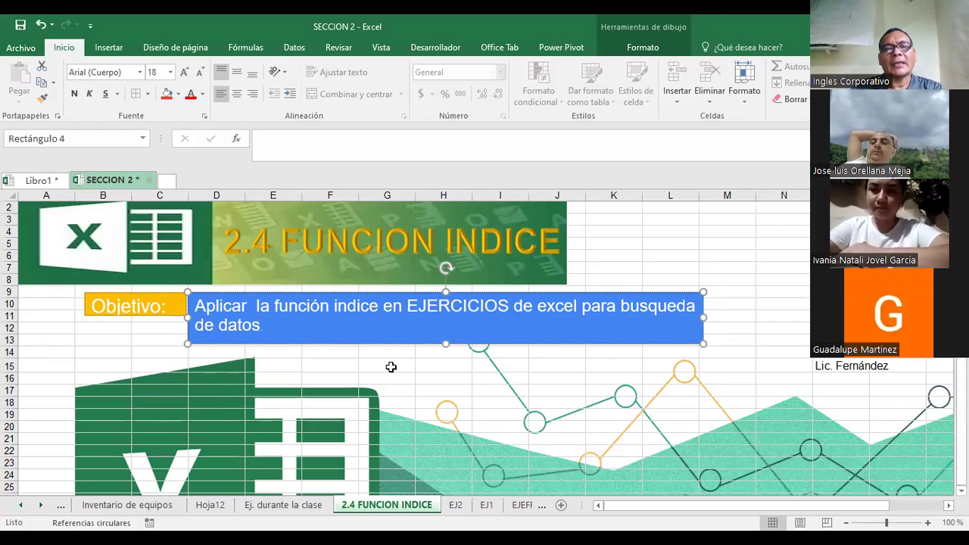
key("Escape")
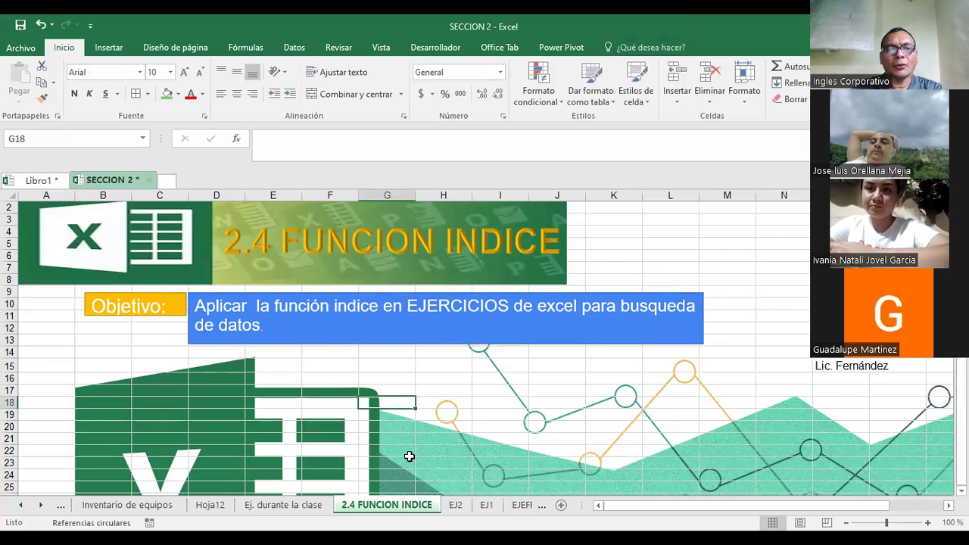
left_click(454, 506)
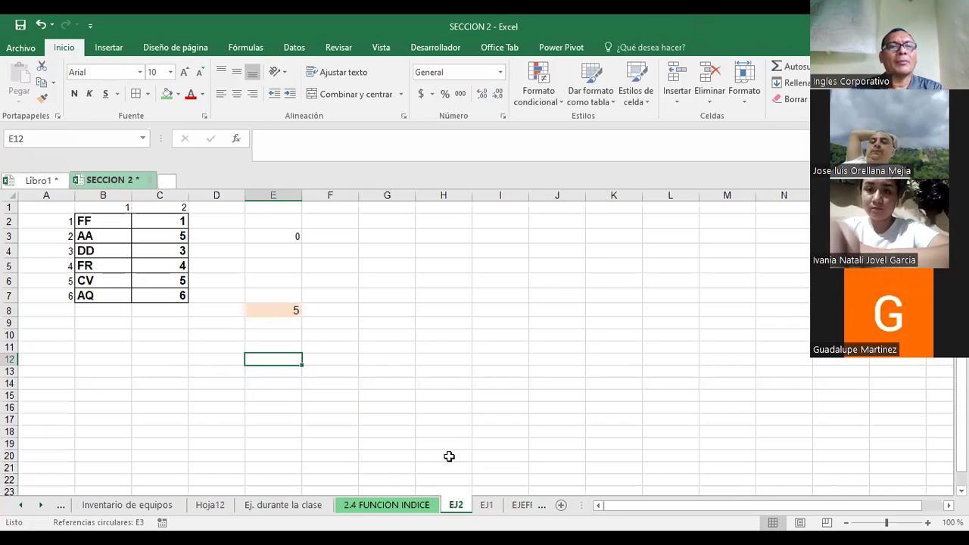
Give the data table B2:C8 a green fill
left_click(457, 269)
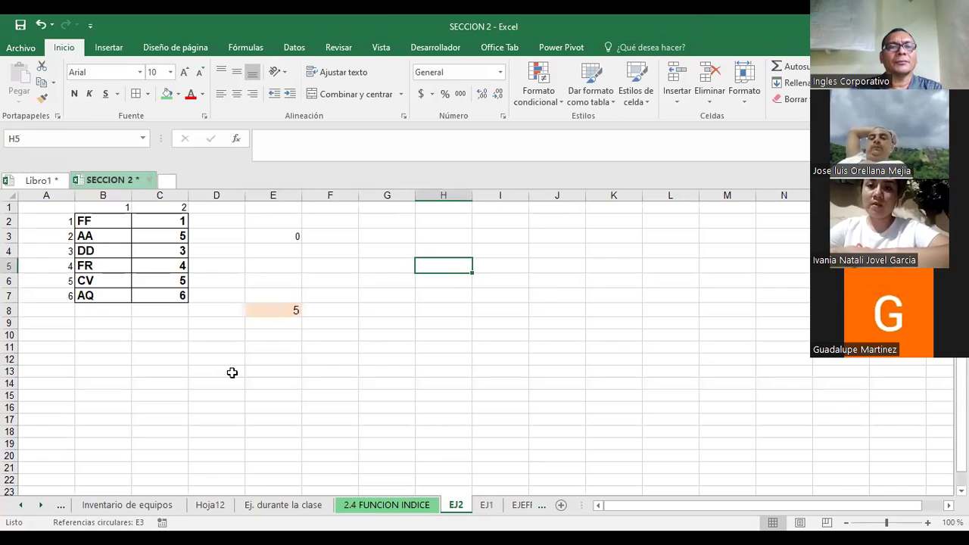
left_click_drag(80, 221, 163, 309)
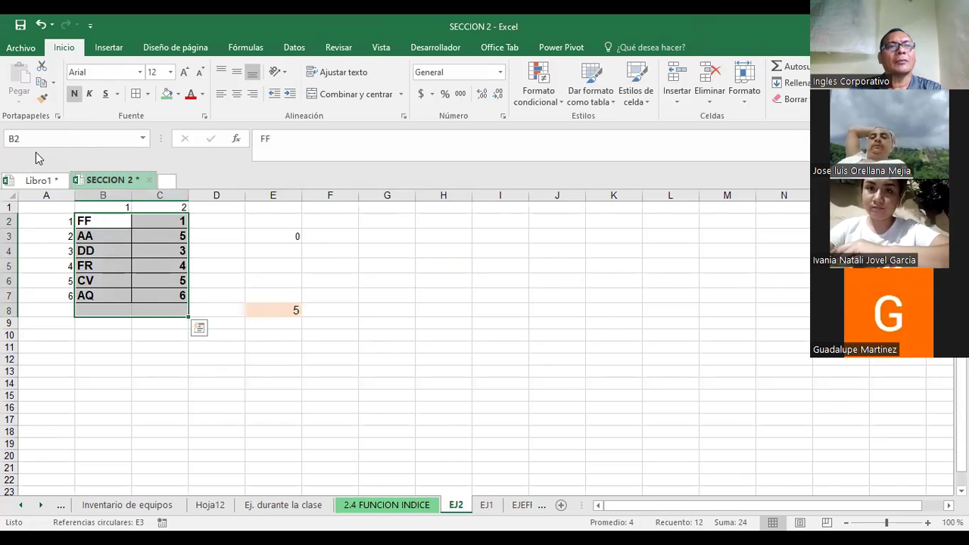
left_click(166, 94)
left_click(379, 258)
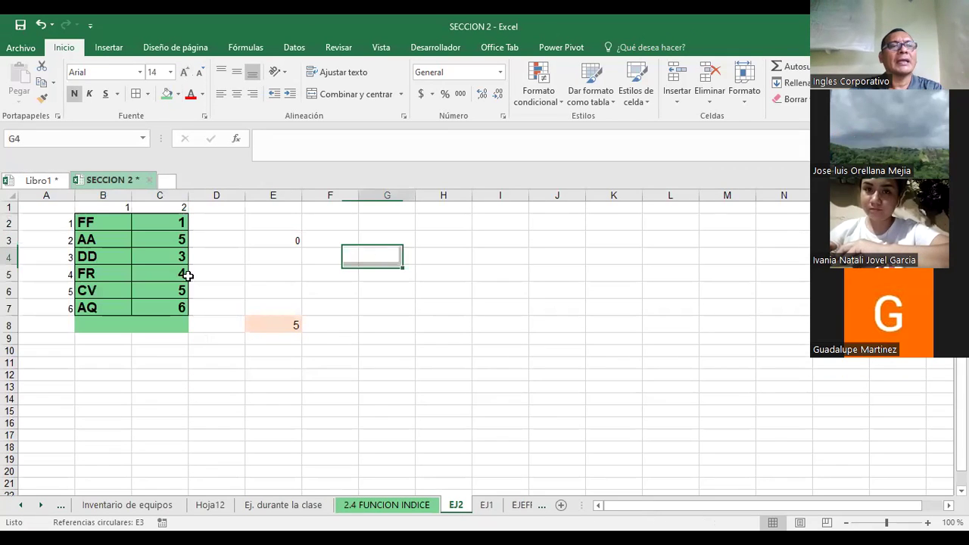
Fill the row labels A2:A7 and column labels B1:C1 pink and enlarge their font
left_click_drag(53, 224, 50, 304)
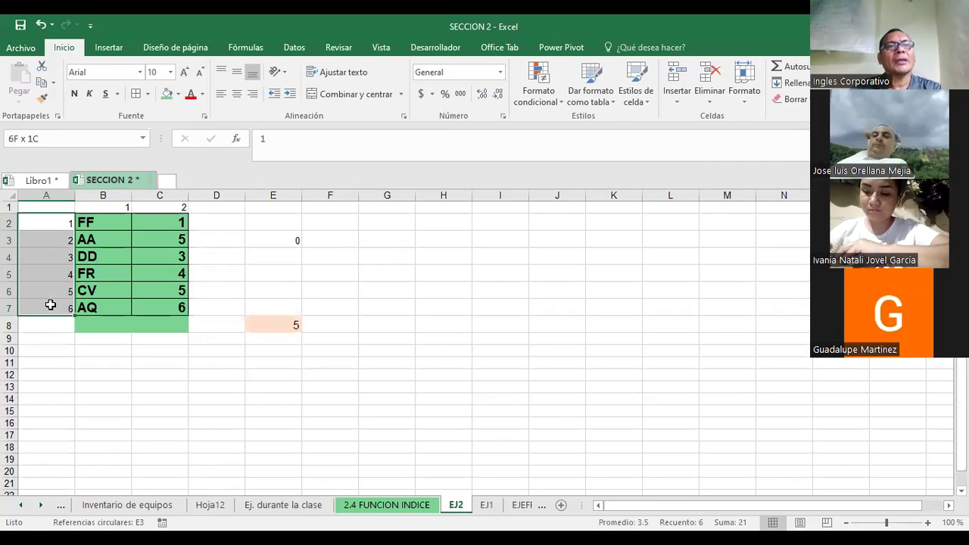
left_click(178, 94)
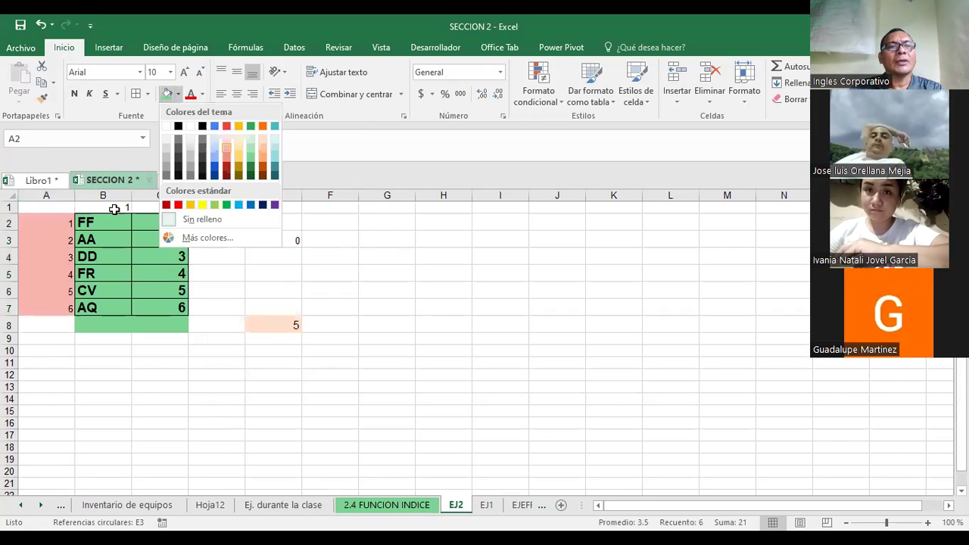
left_click_drag(114, 209, 163, 207)
left_click(168, 94)
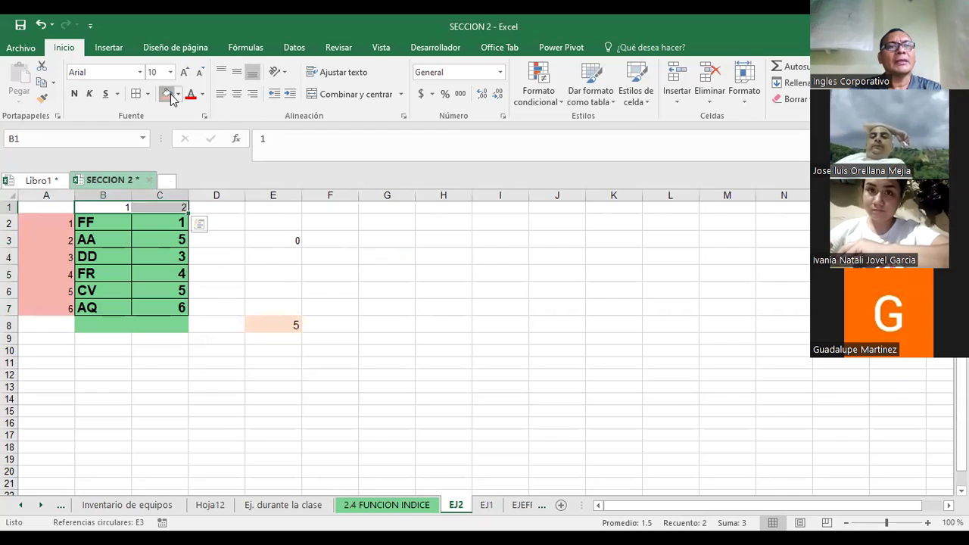
left_click_drag(58, 223, 58, 304)
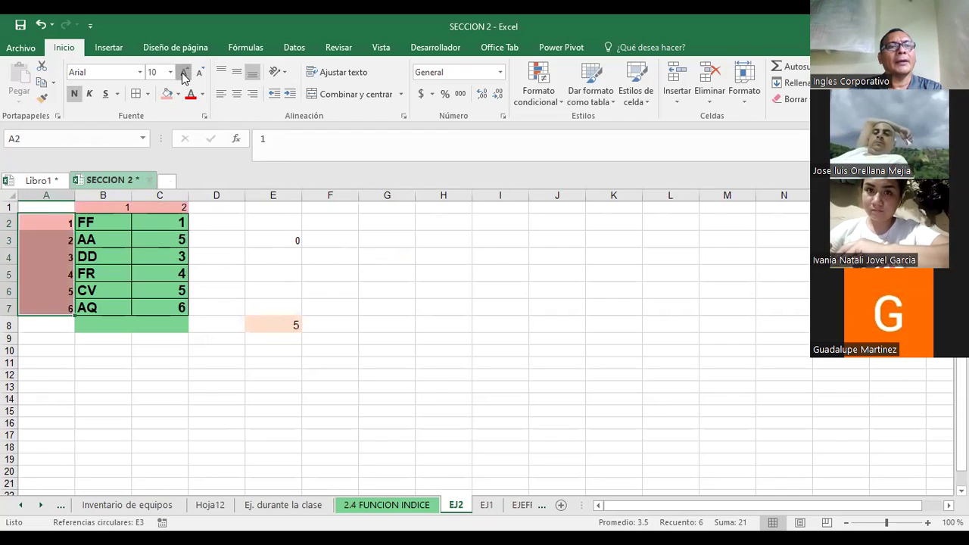
left_click(130, 207)
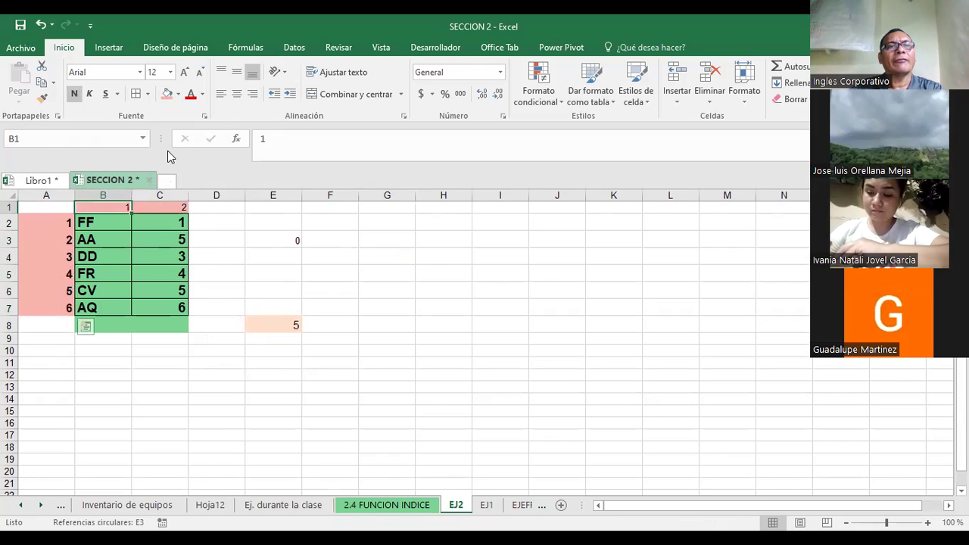
key("shift+Right")
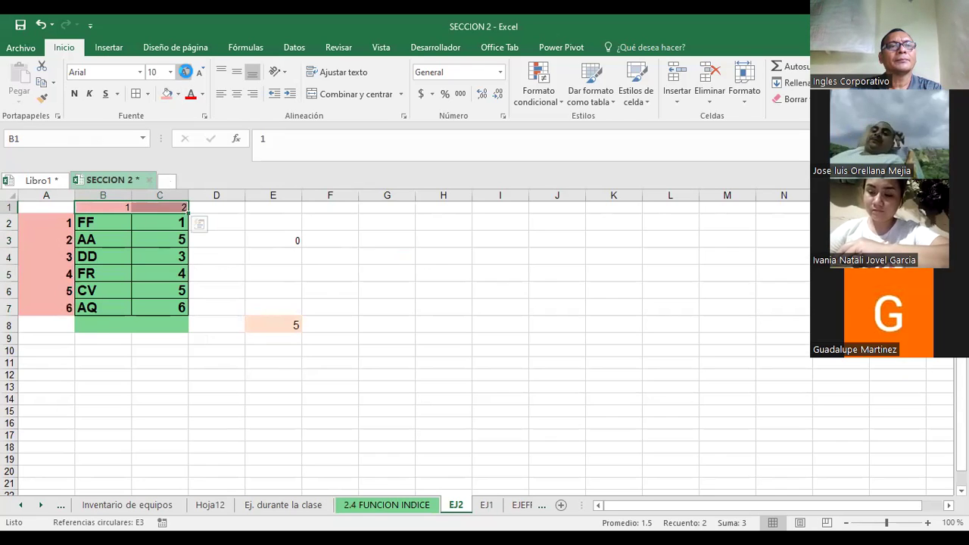
left_click(333, 261)
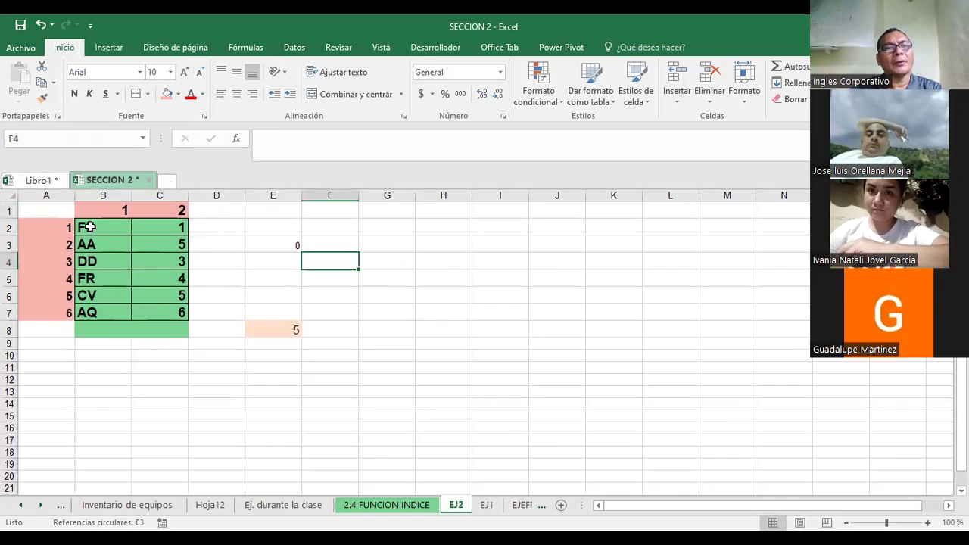
Clear the old INDICE formulas from E8 and E3
left_click_drag(85, 229, 173, 226)
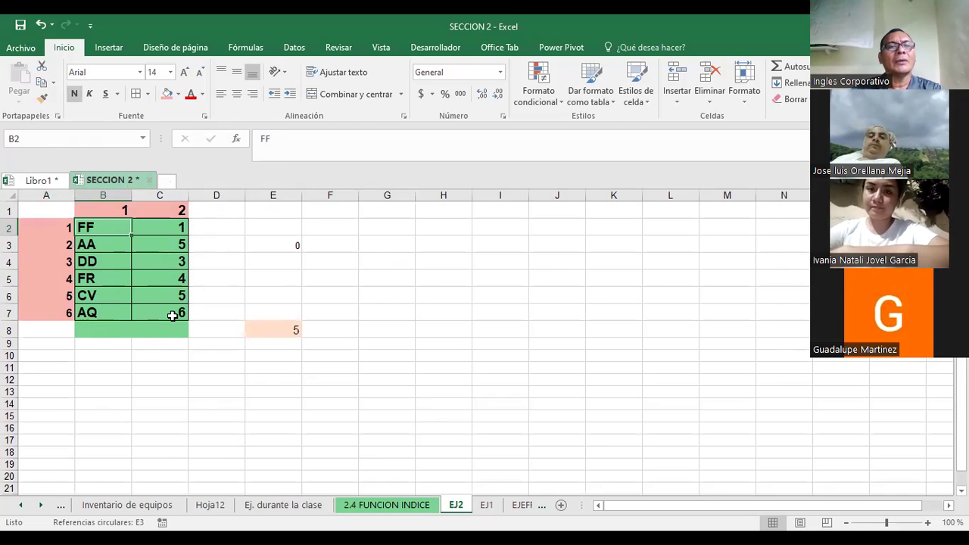
left_click(277, 327)
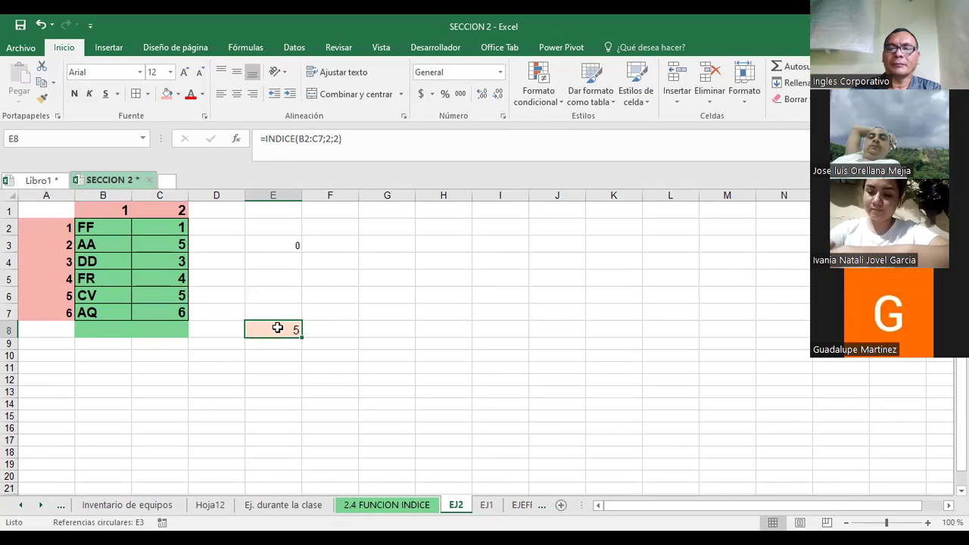
key("Delete")
left_click(277, 244)
key("Delete")
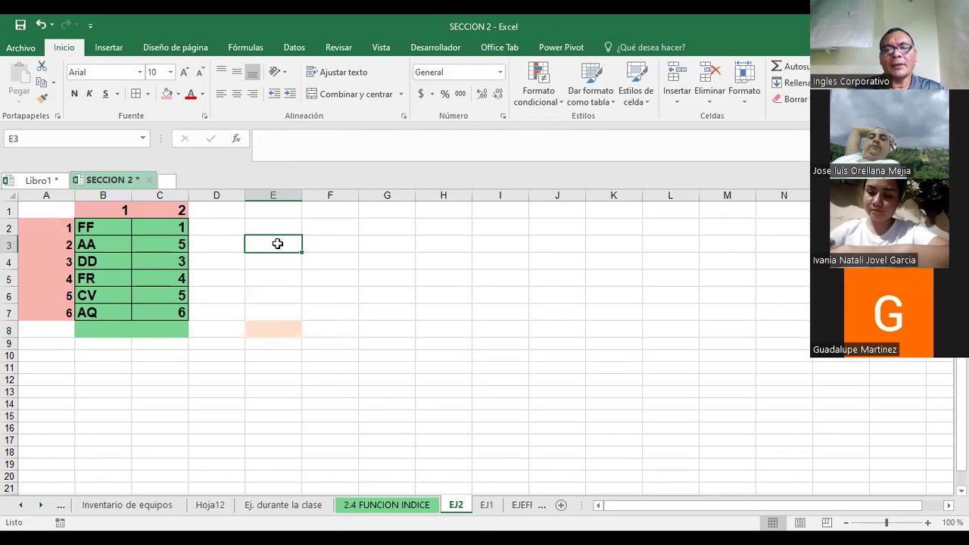
Start =INDICE( in E3 and choose the matriz;núm_fila;núm_columna argument form
type("=f")
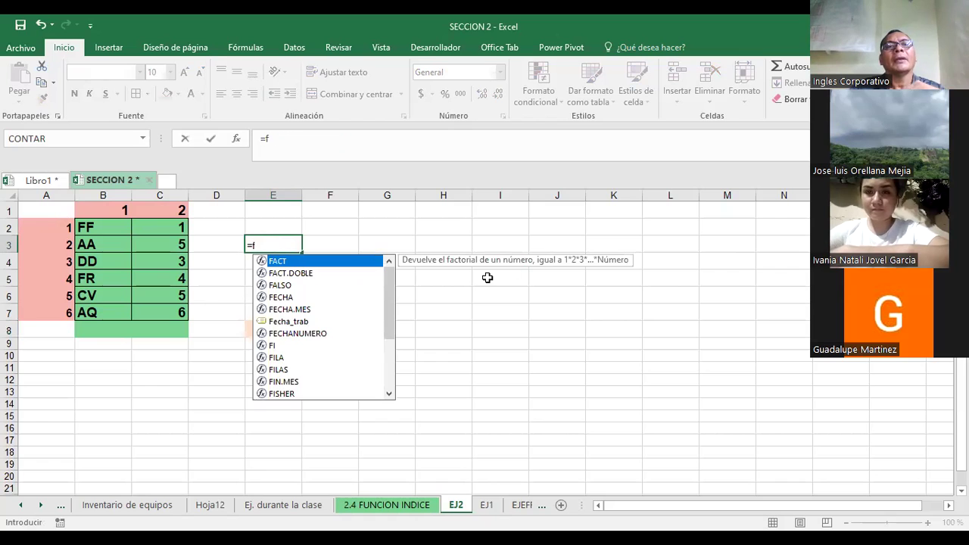
key("BackSpace")
type("INDICE")
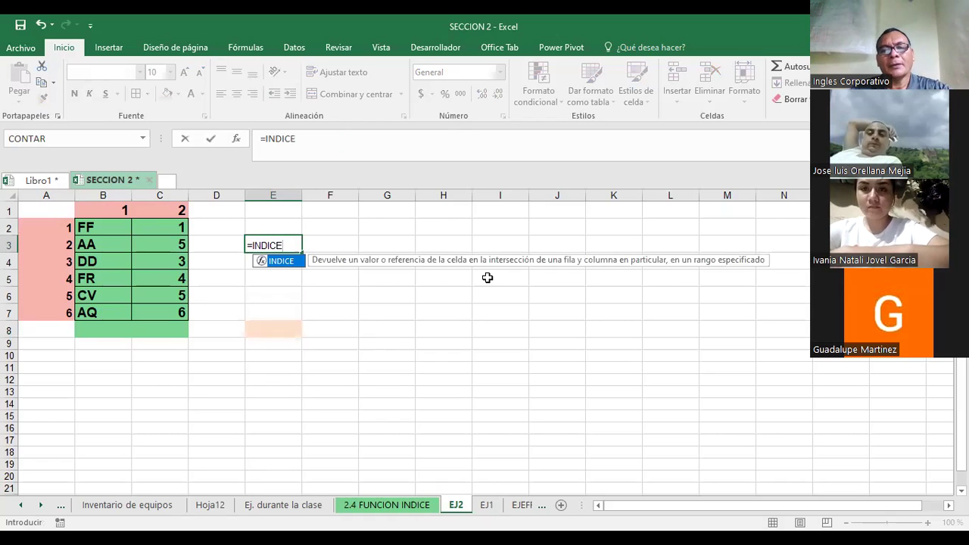
type("(")
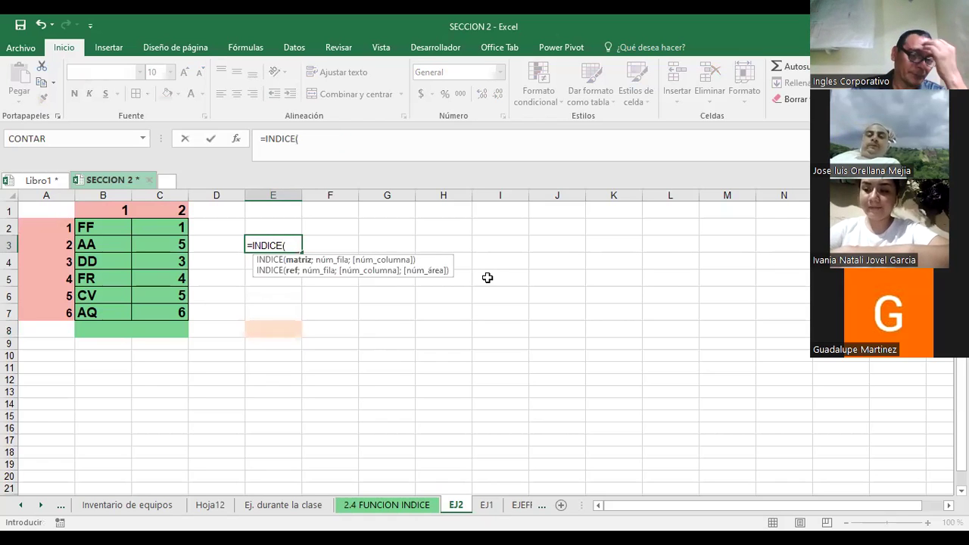
left_click(236, 141)
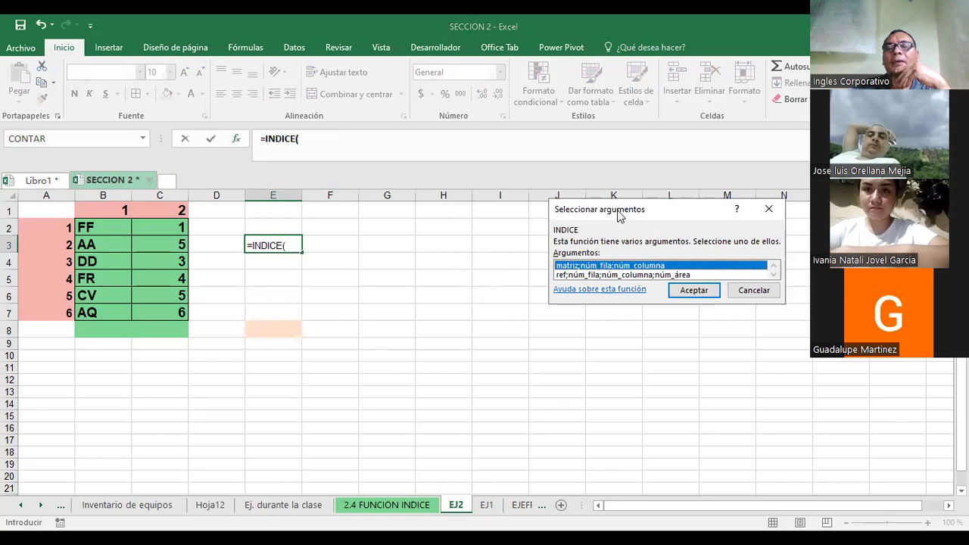
left_click_drag(619, 216, 520, 176)
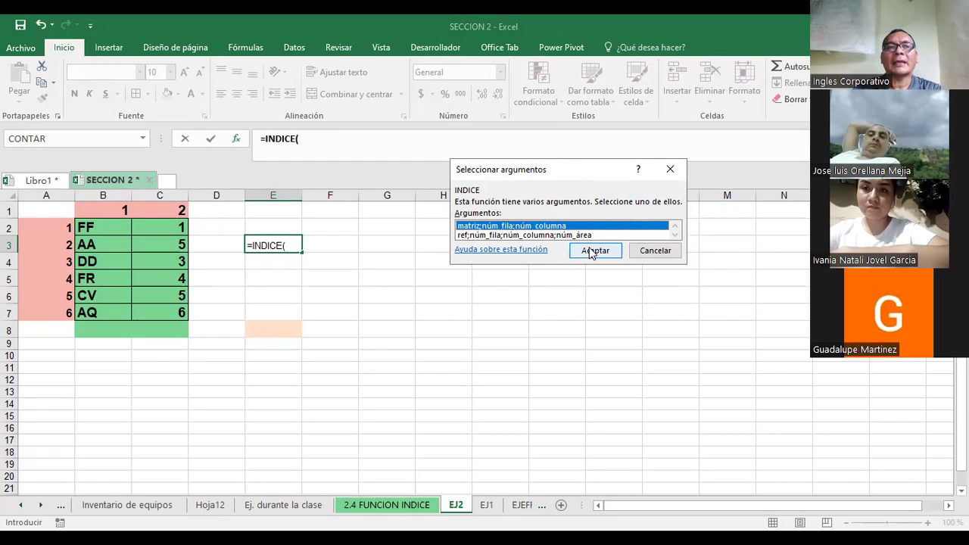
left_click(592, 252)
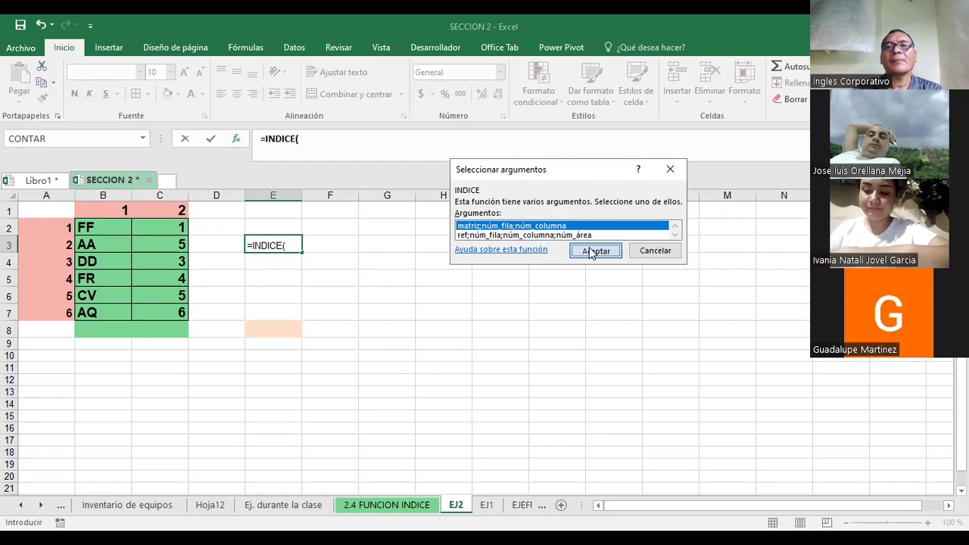
key("Return")
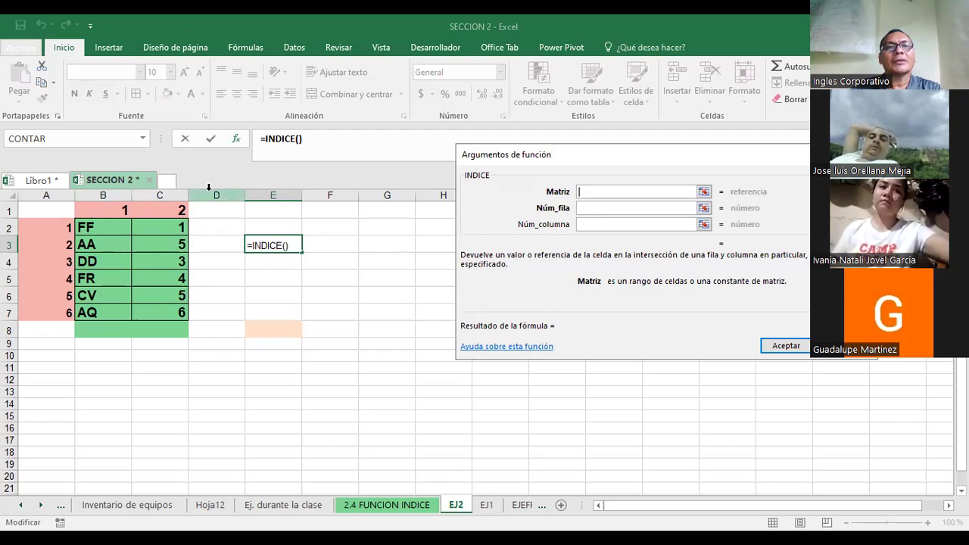
Enter Matriz B2:C7, Núm_fila 4 and Núm_columna 2 so E3 shows =INDICE(B2:C7;4;2)
left_click(97, 225)
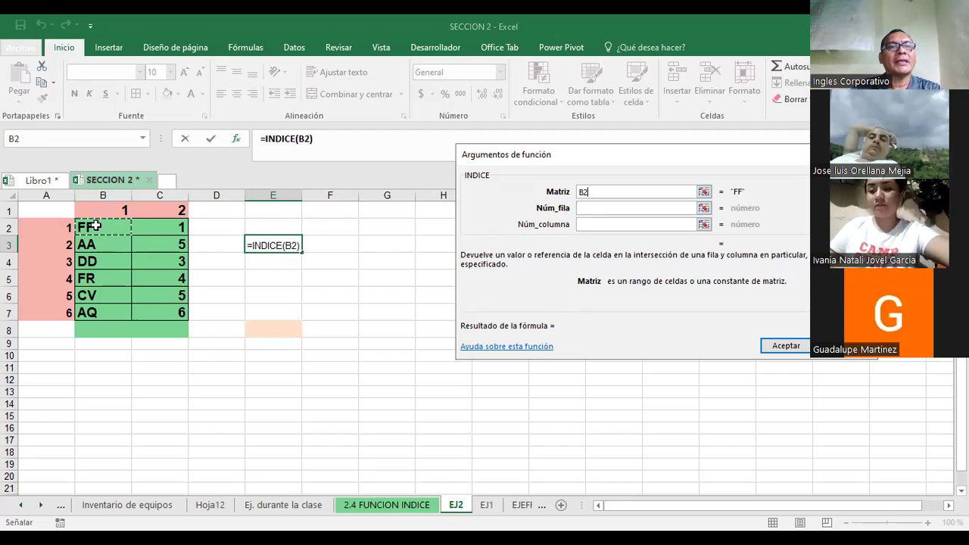
left_click(162, 312, "shift")
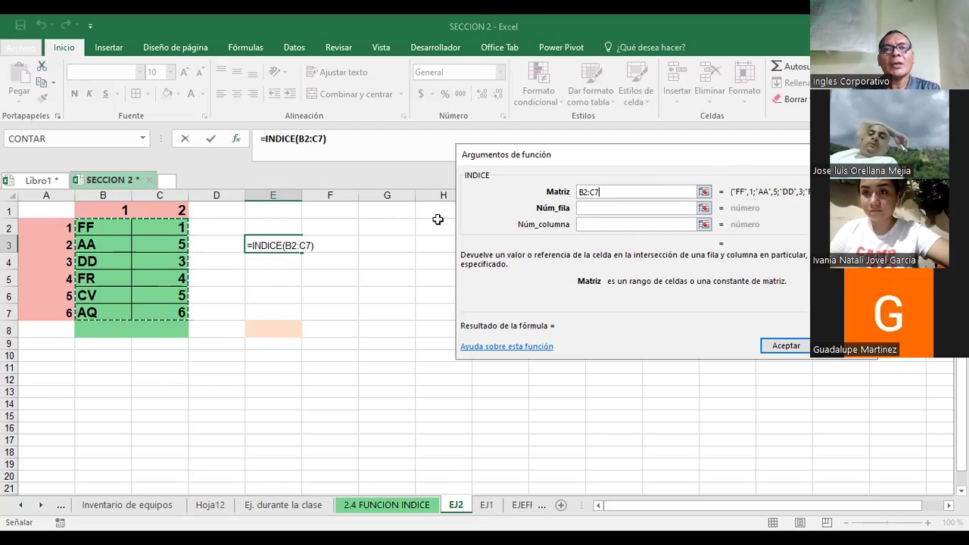
left_click(594, 208)
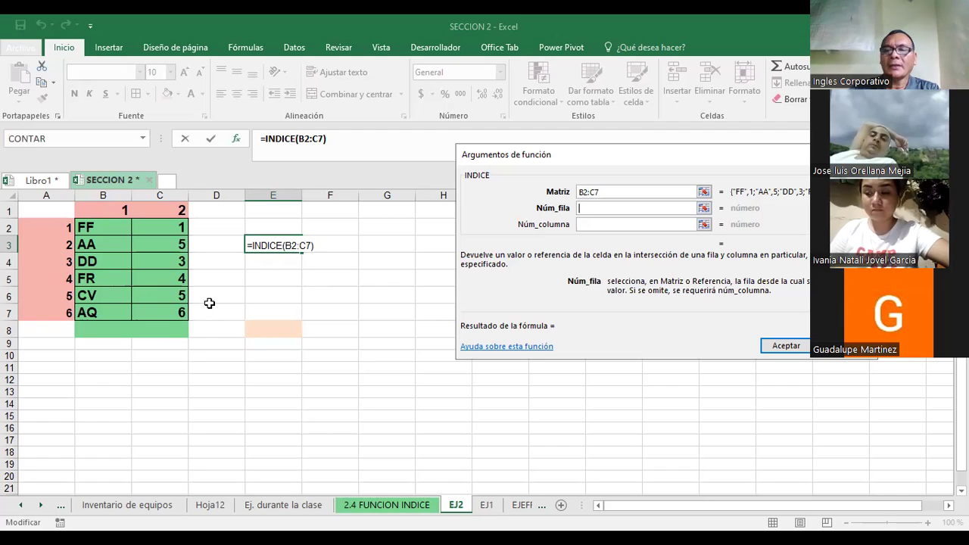
type("4")
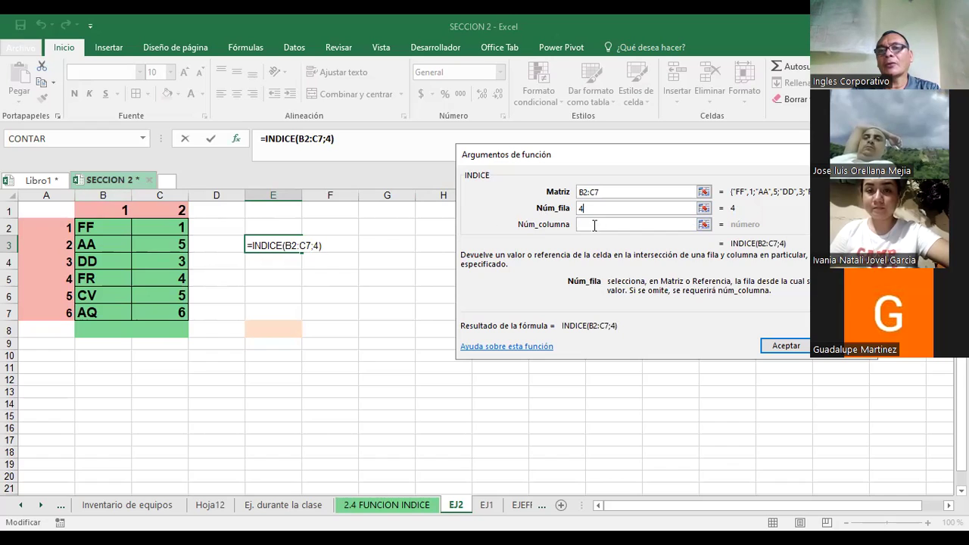
left_click(626, 224)
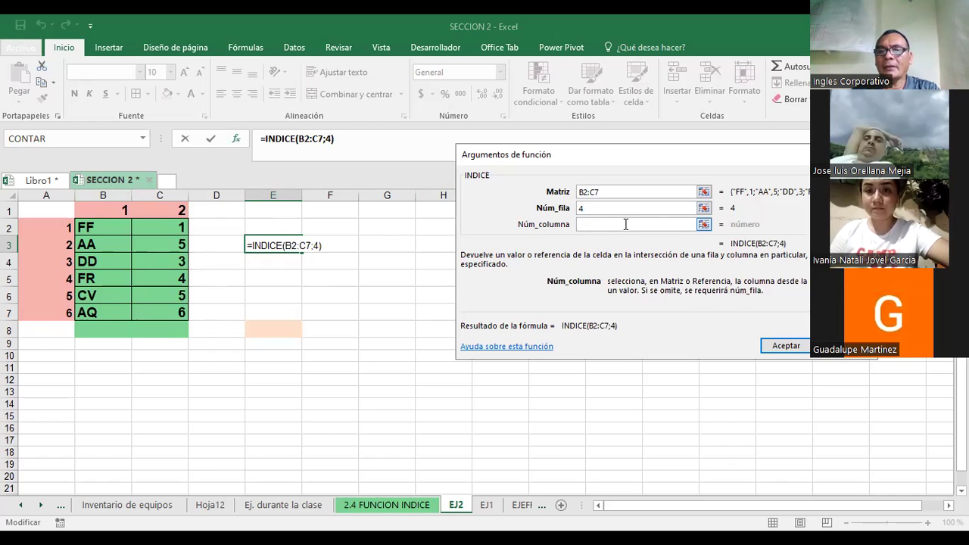
type("2")
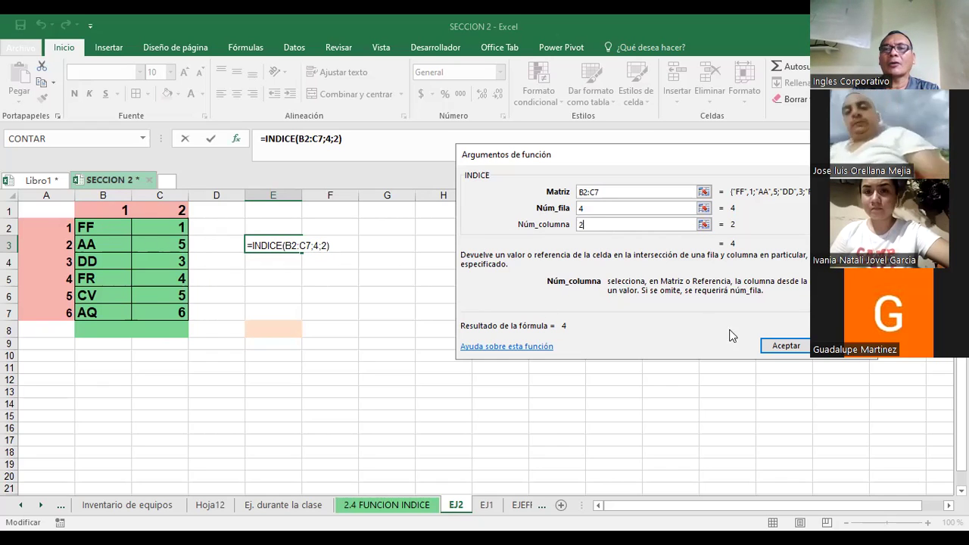
left_click(788, 346)
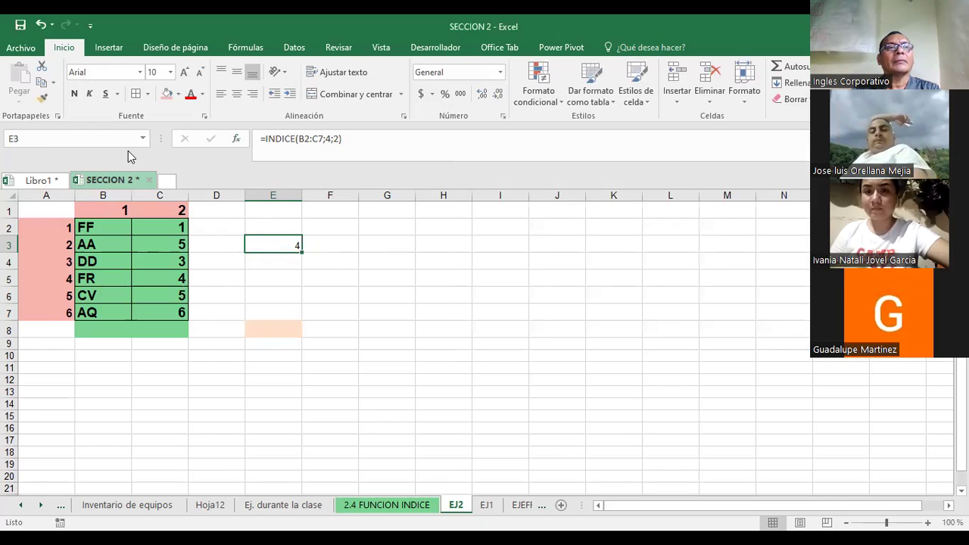
Make E3's INDICE result bold at font size 14
left_click(75, 95)
left_click(184, 72)
left_click(184, 72)
key("ctrl+z")
key("ctrl+z")
key("ctrl+z")
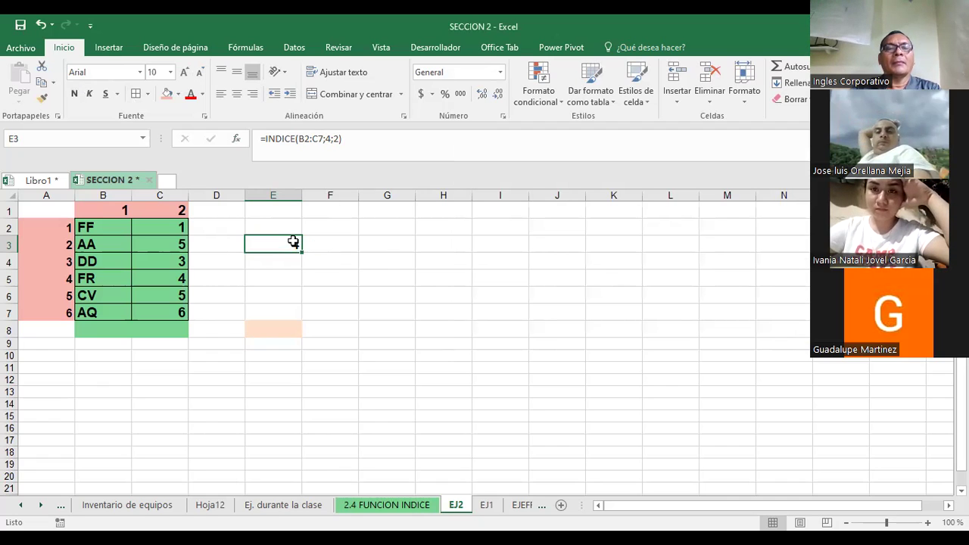
left_click(327, 144)
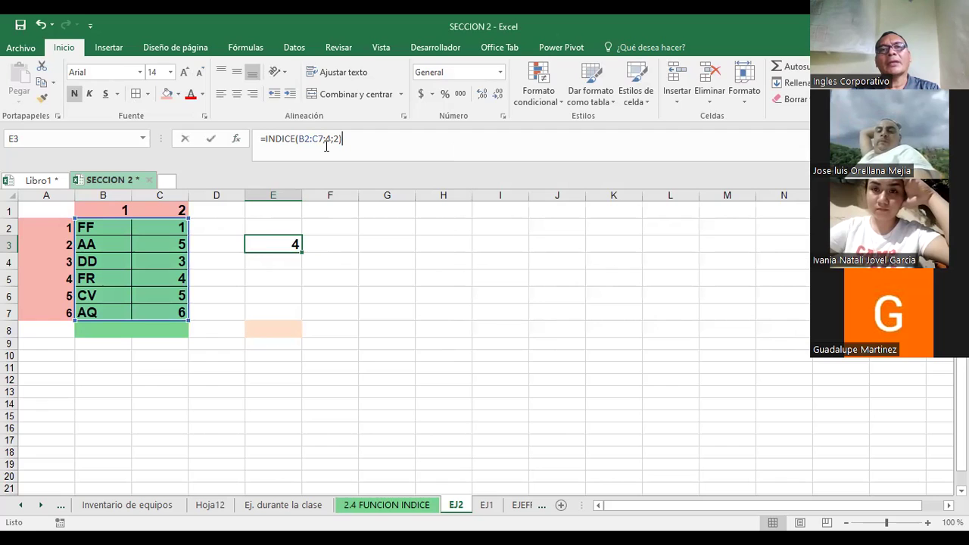
Highlight the column (2) and row (4) arguments in E3's =INDICE(B2:C7;4;2) formula
left_click(327, 142)
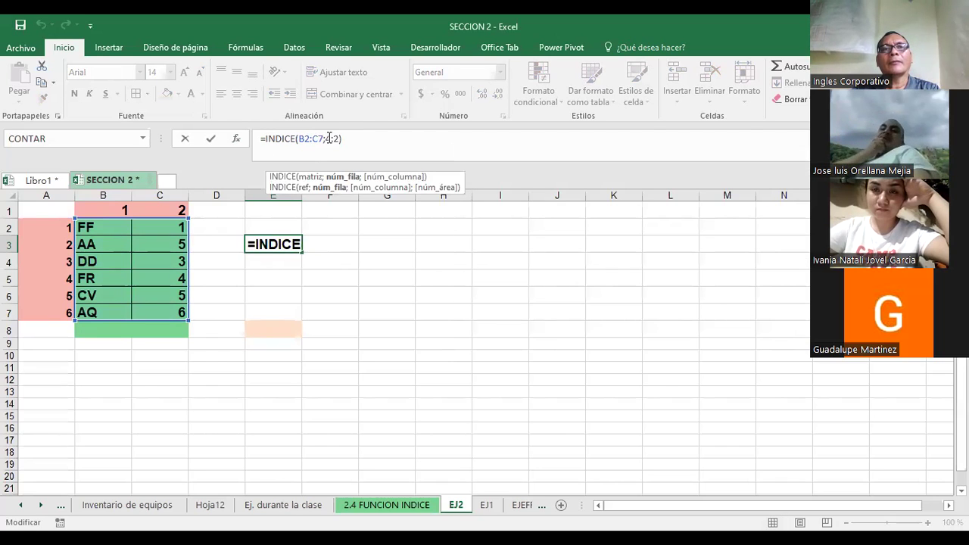
left_click(394, 178)
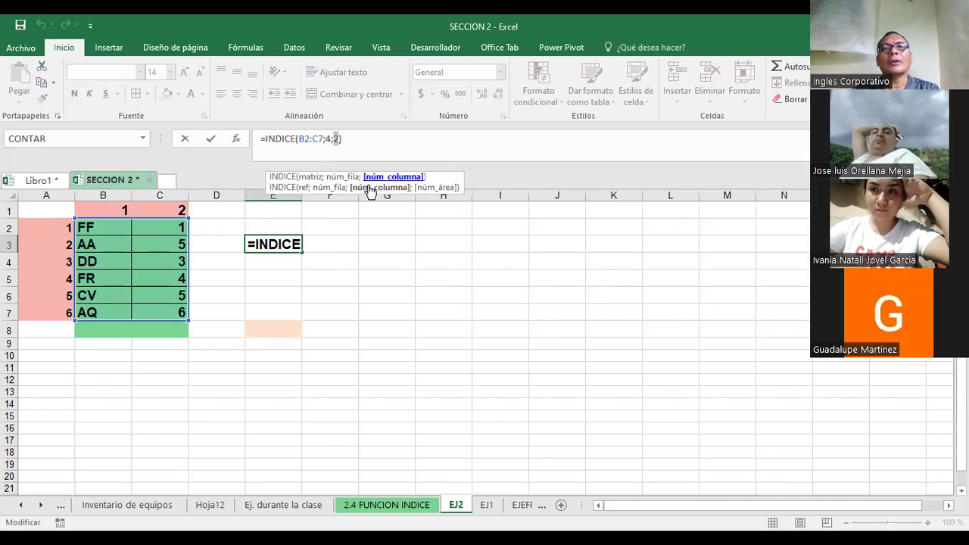
left_click(335, 178)
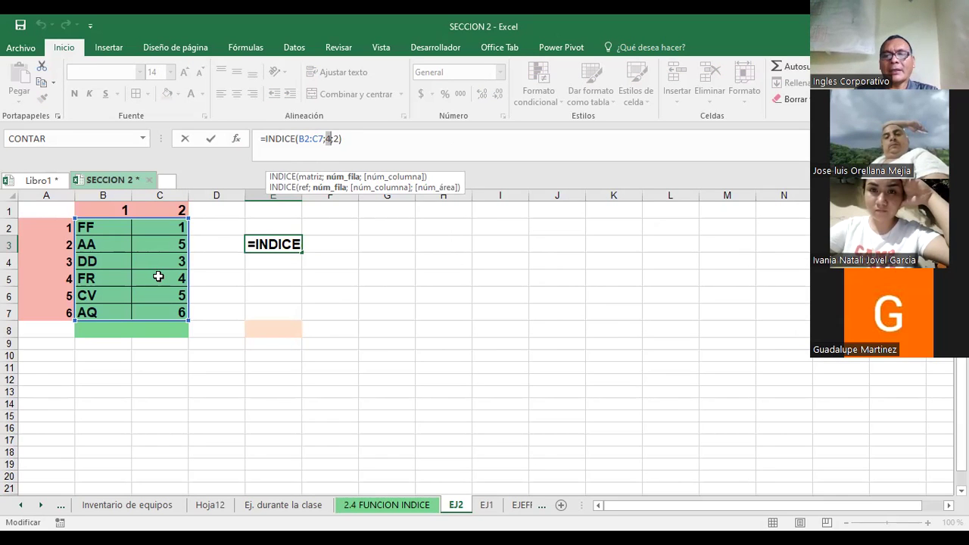
Leave E3's formula unchanged and give E3 a gold fill behind its result of 4
key("Return")
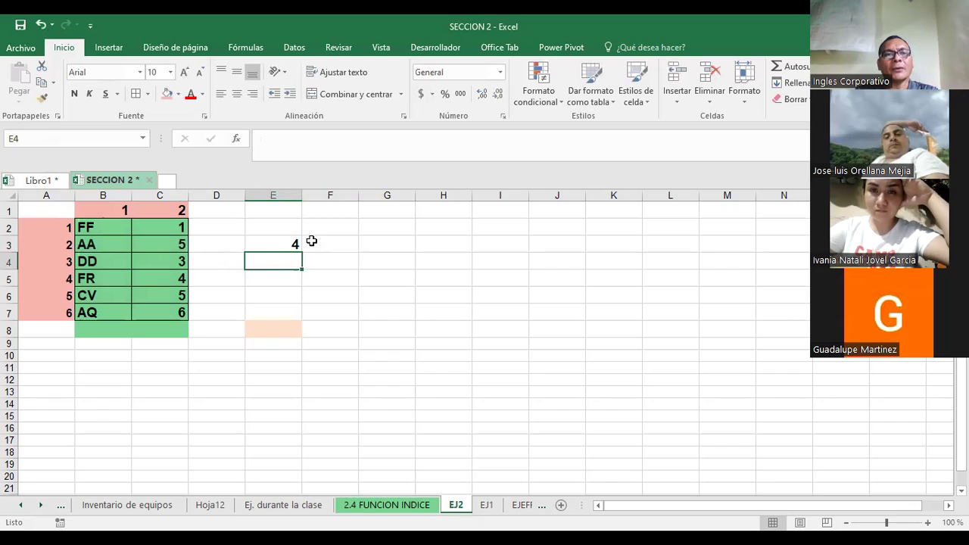
left_click(293, 244)
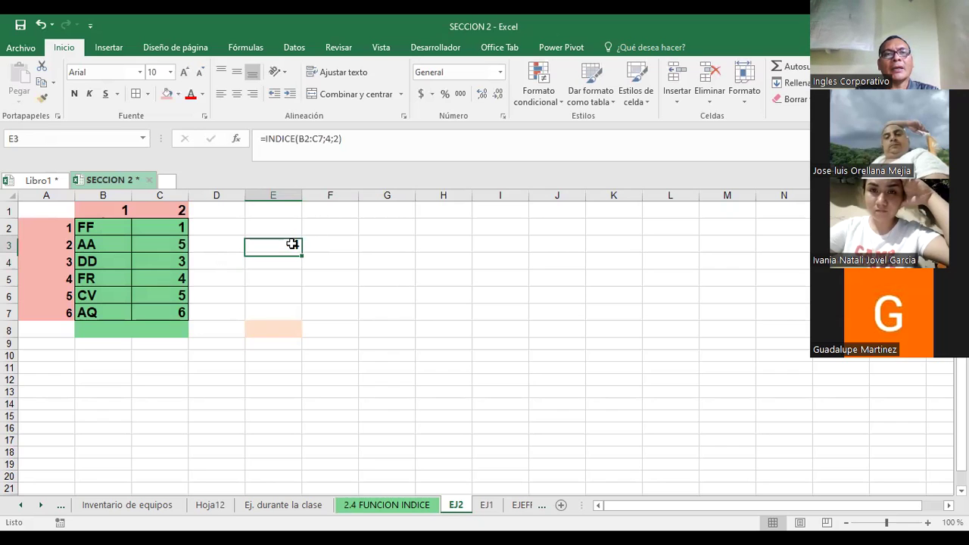
left_click(179, 94)
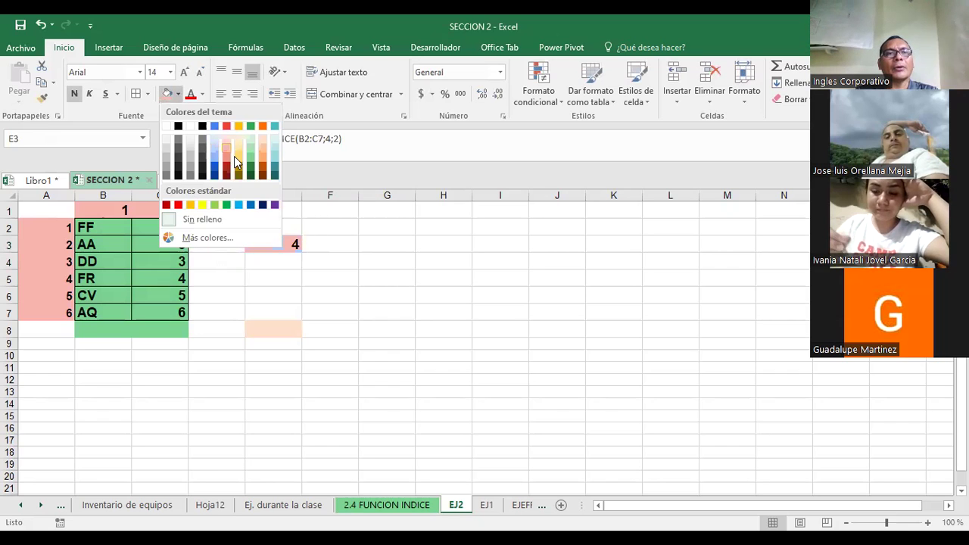
left_click(376, 263)
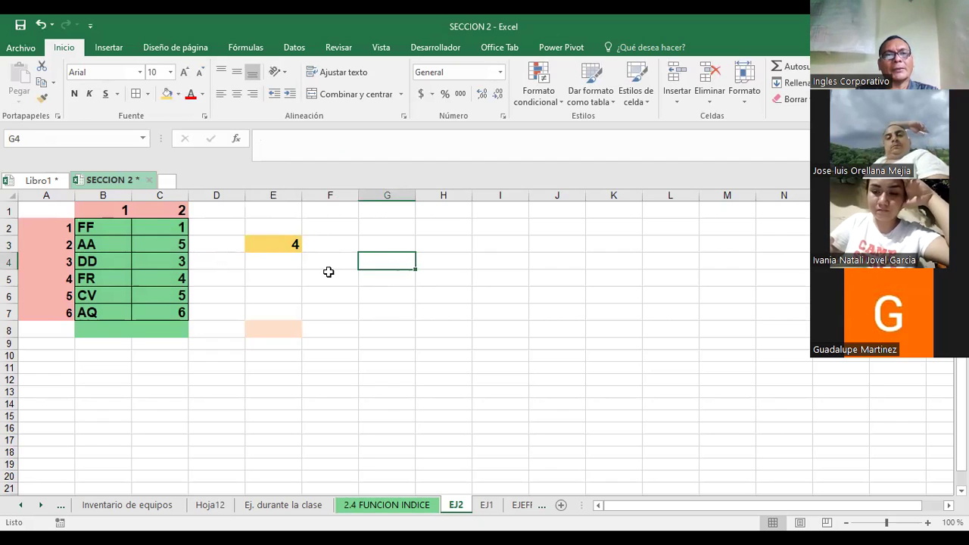
left_click(388, 239)
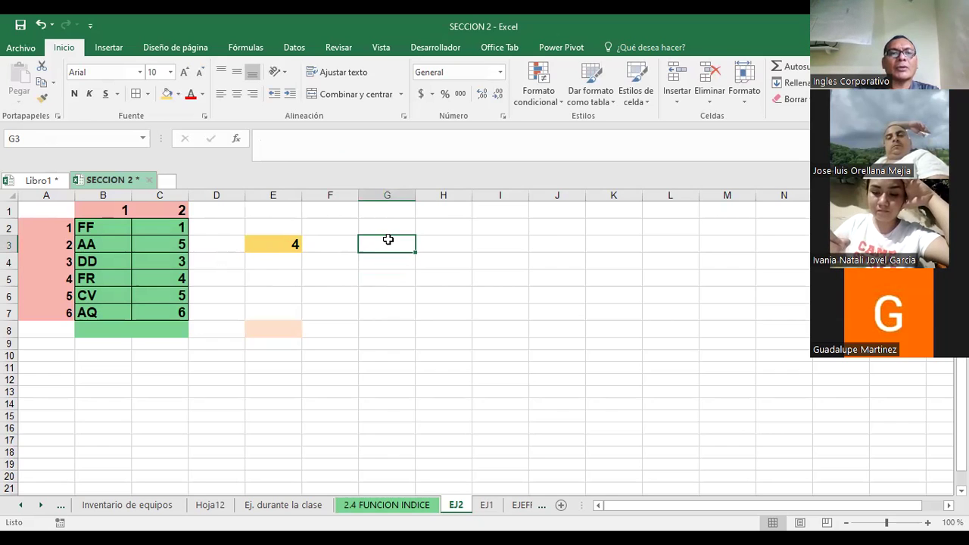
left_click(108, 228)
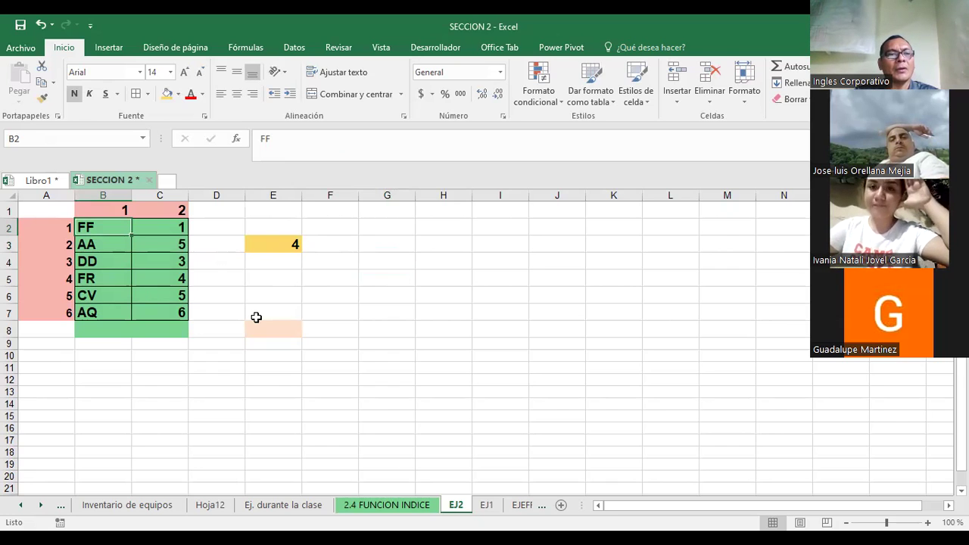
Overtype the codes in B2, B3 and B4 with three first names
type("CAR")
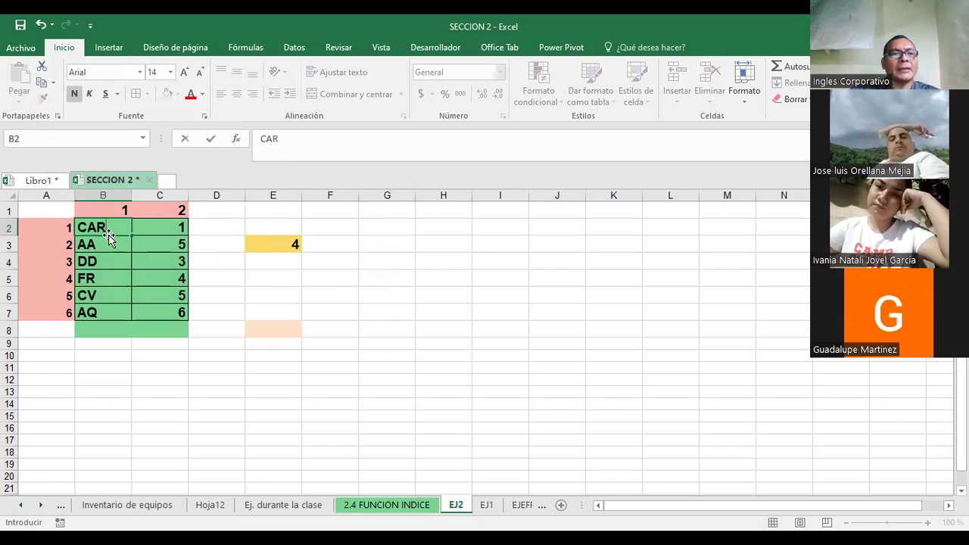
key("BackSpace")
key("BackSpace")
type("arlos")
key("Return")
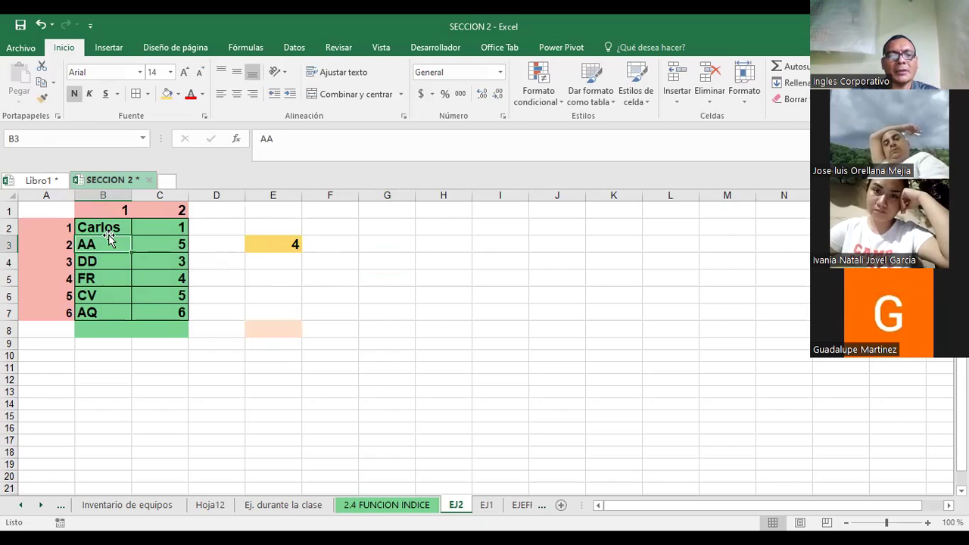
type("José")
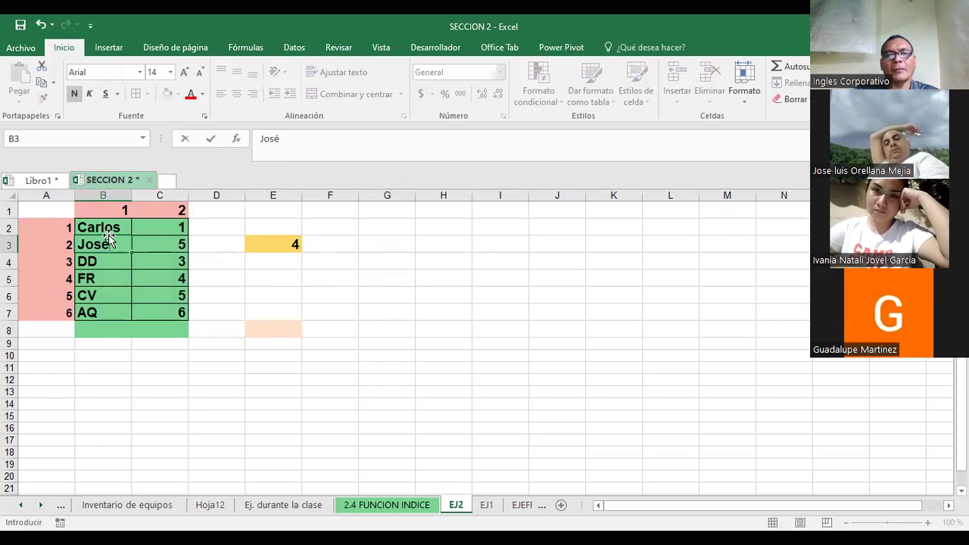
key("Return")
type("Guadalupe")
key("Return")
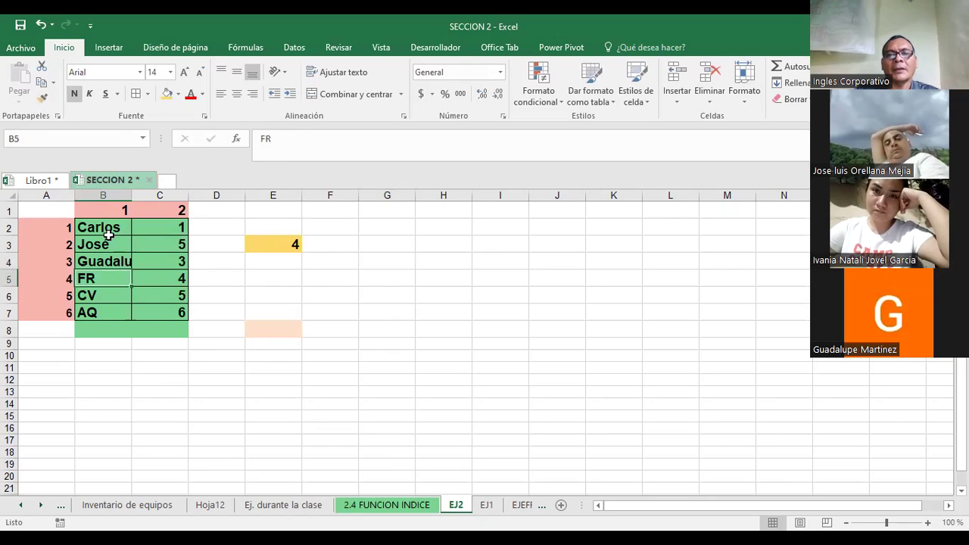
Rename the B1 and C1 headers to 'nombres' and 'salarios'
left_click(159, 230)
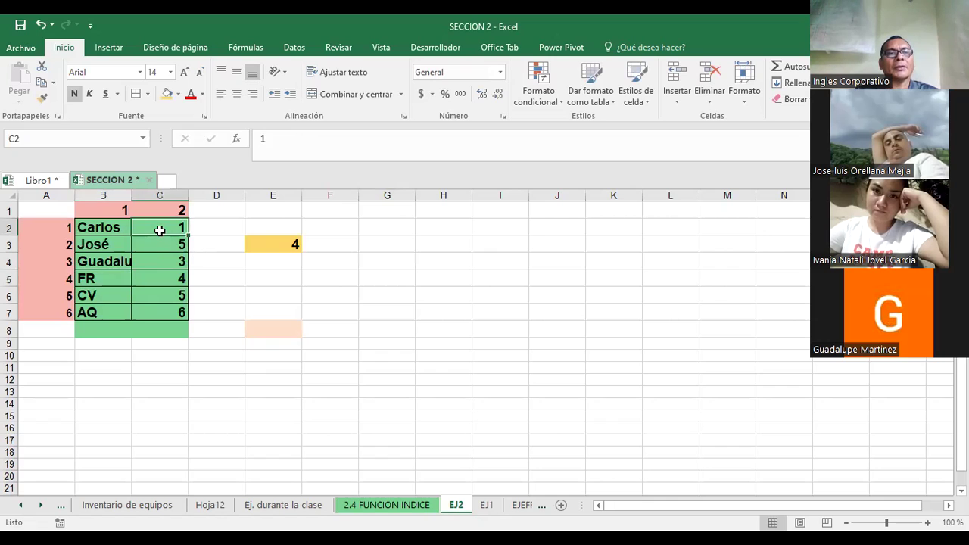
left_click(106, 214)
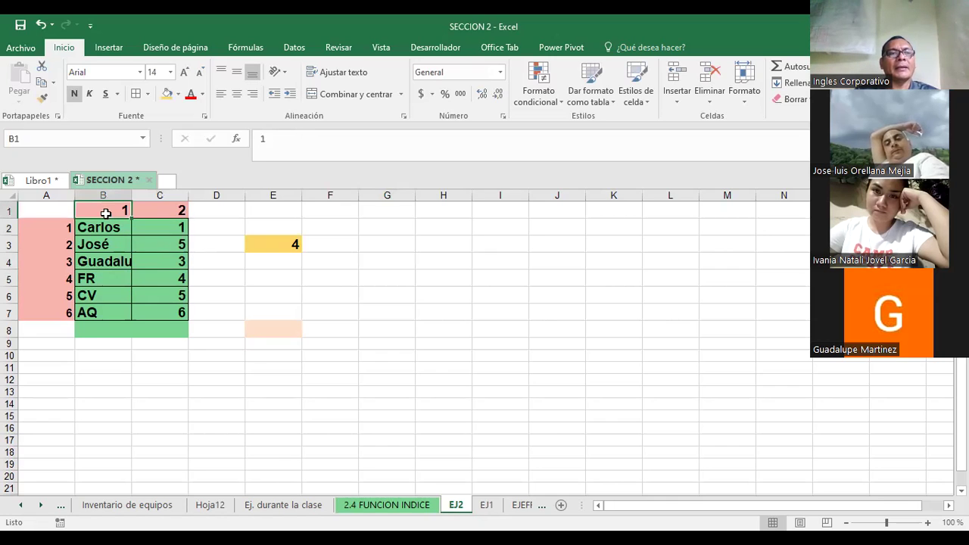
type("nomb")
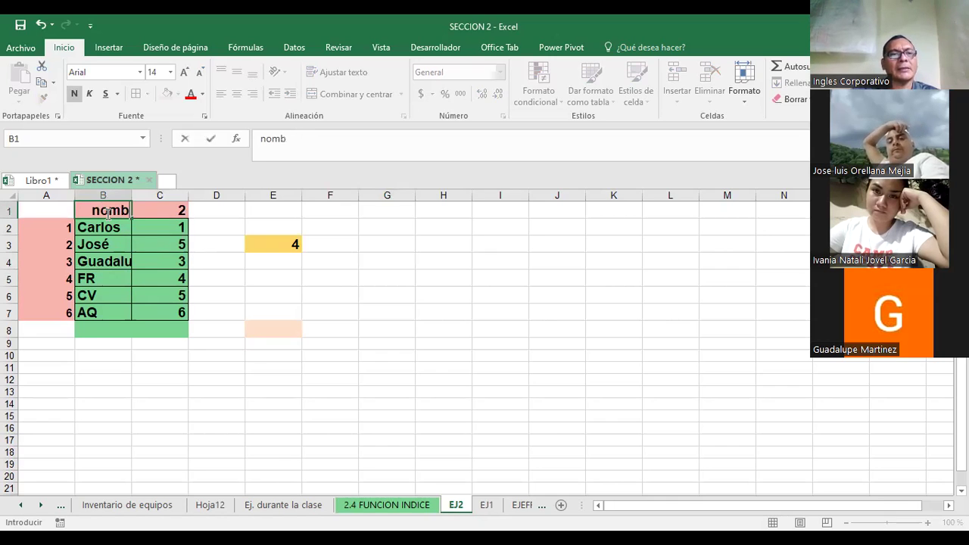
type("res")
key("Tab")
type("salarios")
key("Down")
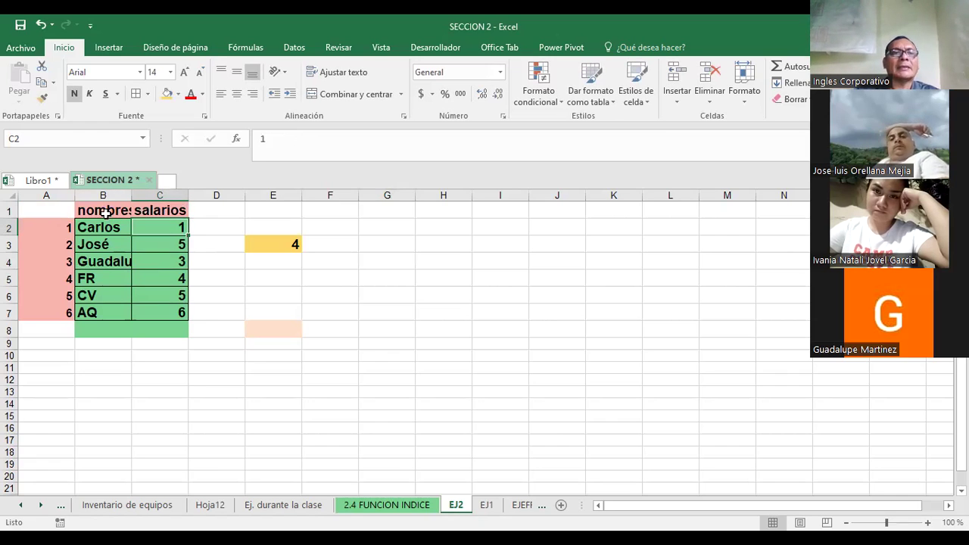
left_click(271, 241)
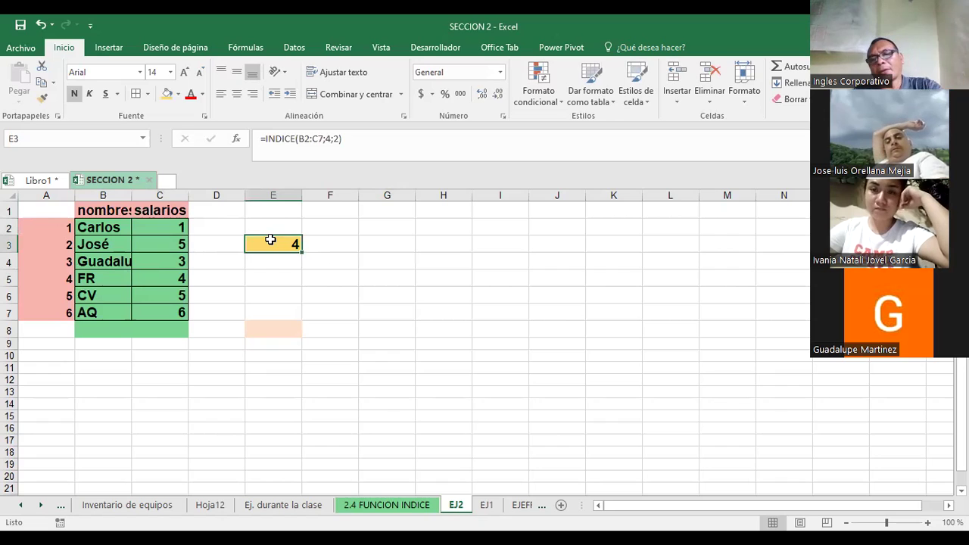
Clear E3 and type the labels 'Nombre' in G3 and 'Salarios' in H3
key("Delete")
left_click(372, 244)
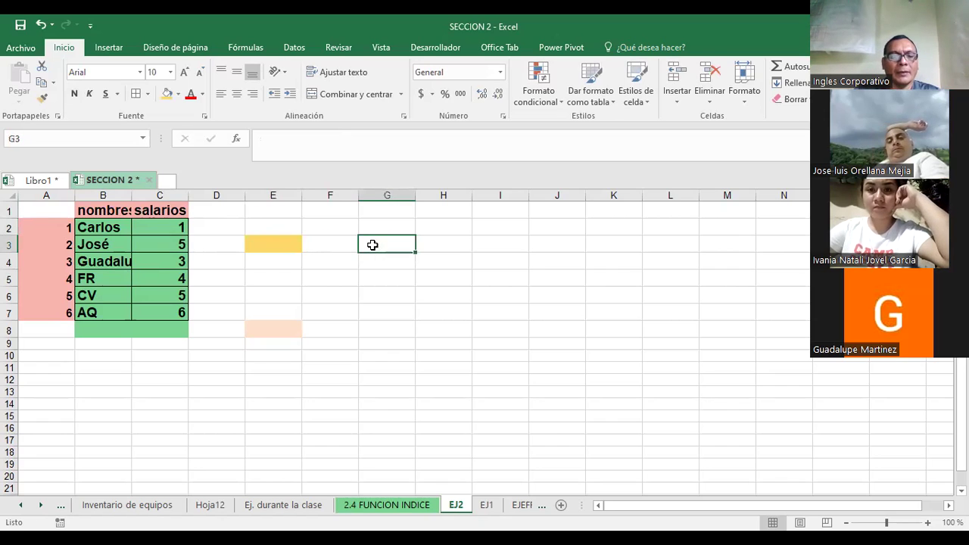
type("Nombres")
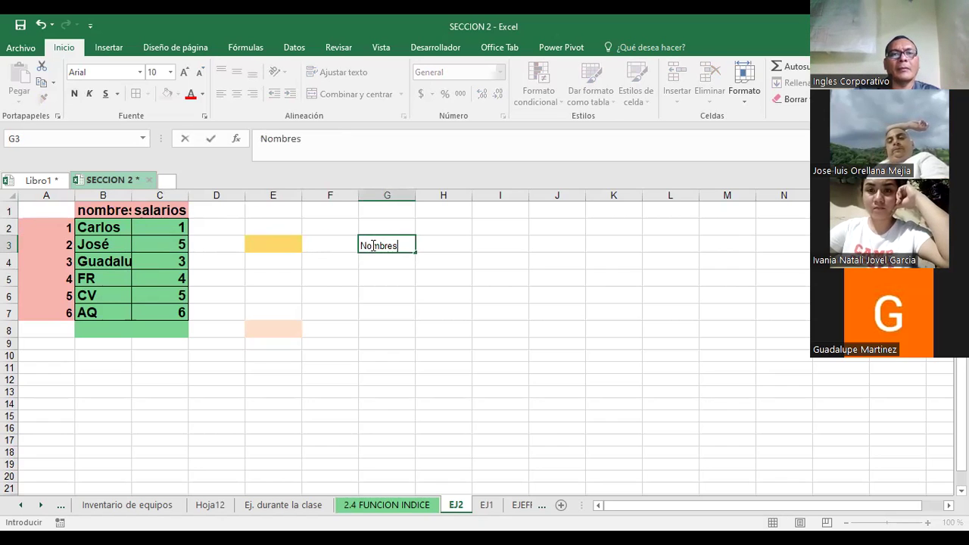
key("BackSpace")
key("Return")
left_click(373, 246)
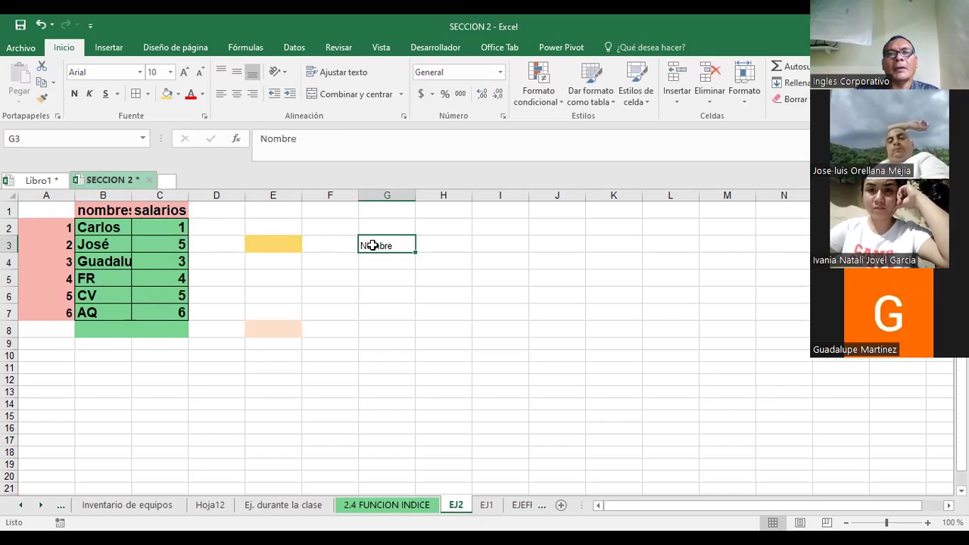
key("Right")
type("Salar")
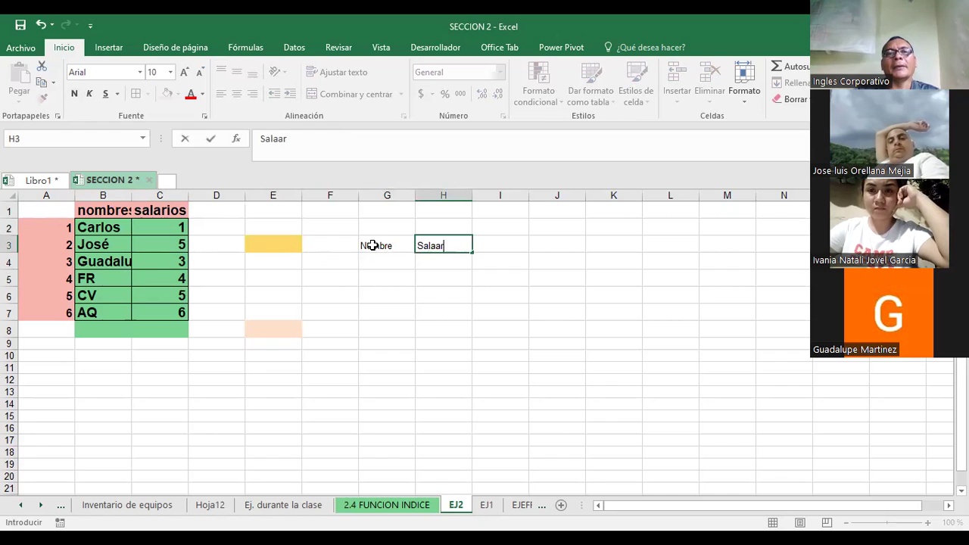
type("ios")
key("Return")
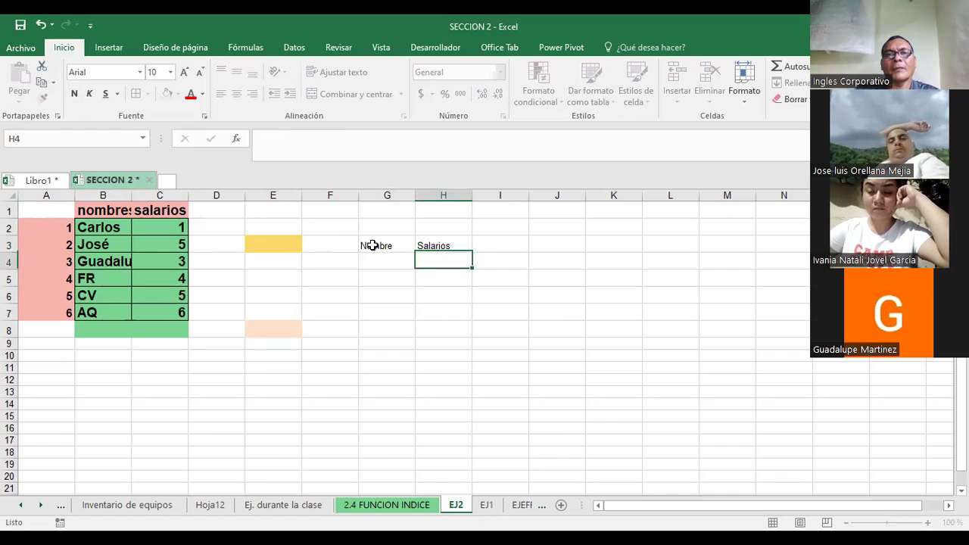
Give the G3:H3 labels a gold fill and enlarge their text to size 12
left_click_drag(372, 245, 432, 245)
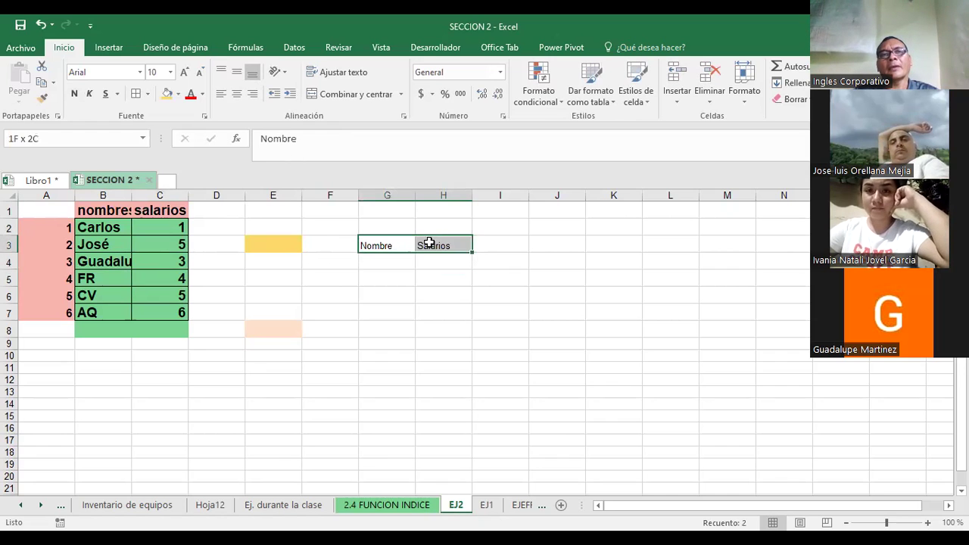
left_click(168, 94)
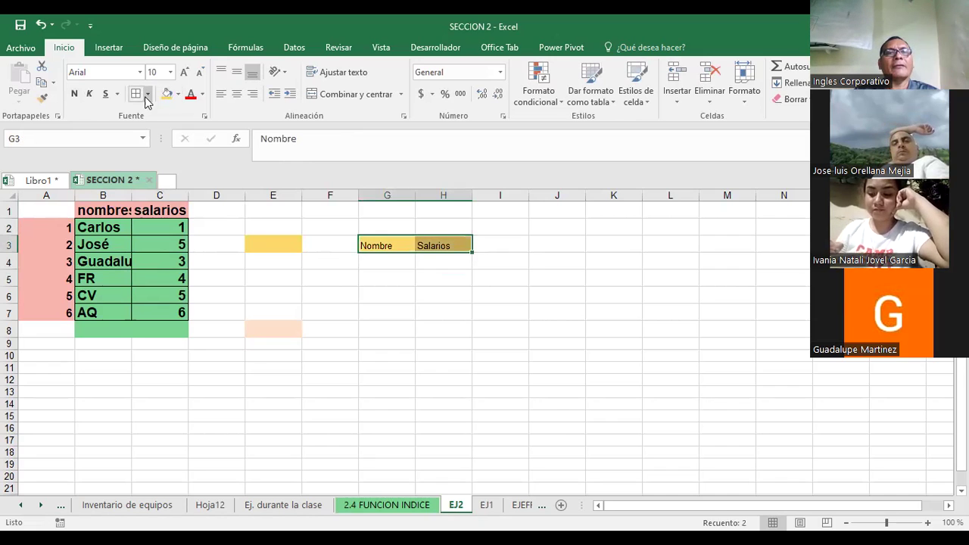
left_click(184, 72)
left_click(183, 72)
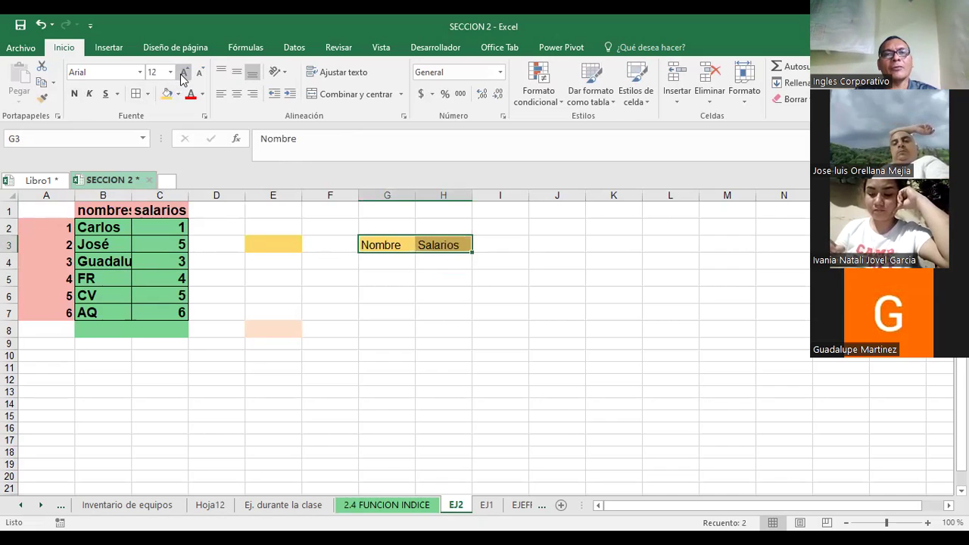
left_click(429, 281)
left_click(435, 259)
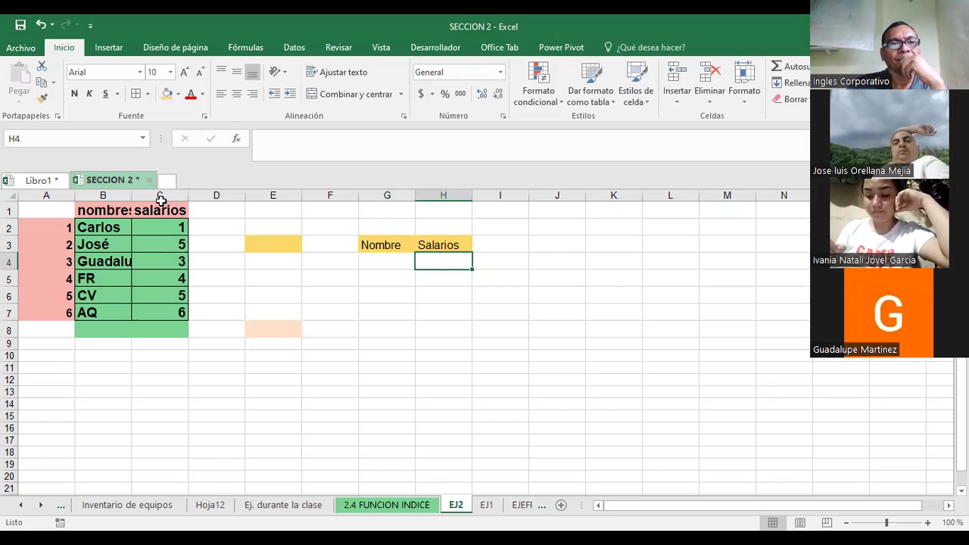
Widen column B and replace the codes in B5, B6 and B7 with first names
left_click_drag(131, 198, 161, 199)
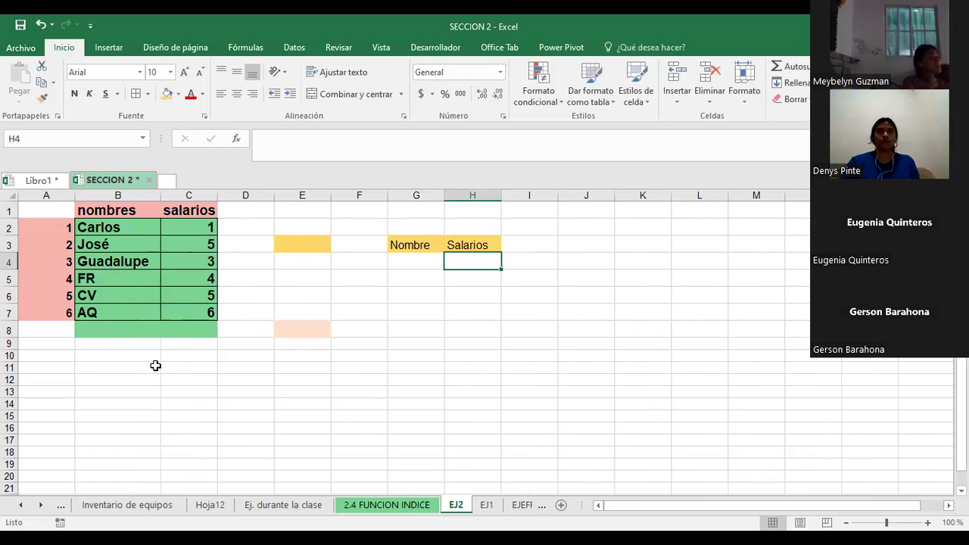
left_click(119, 277)
type("Gers")
key("Return")
type("Laura")
key("Return")
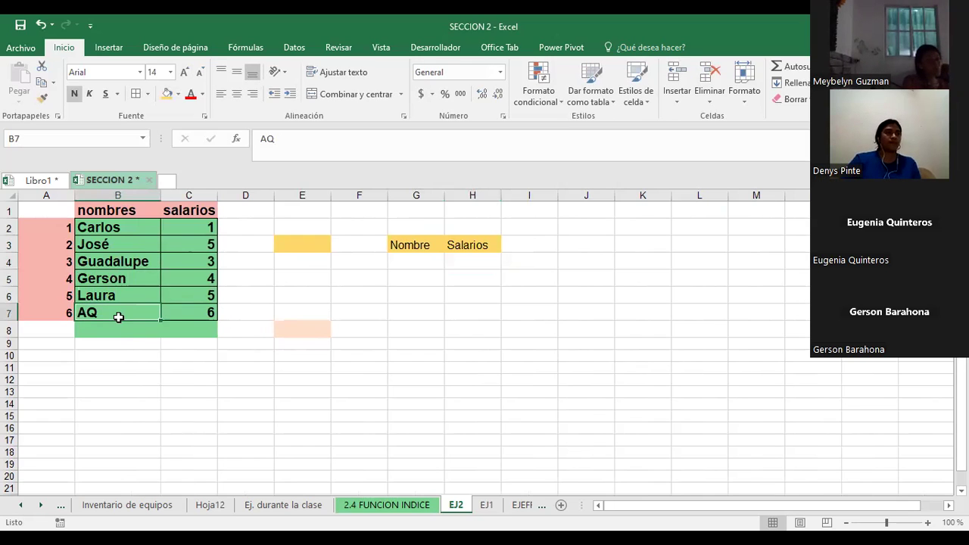
type("Eugen")
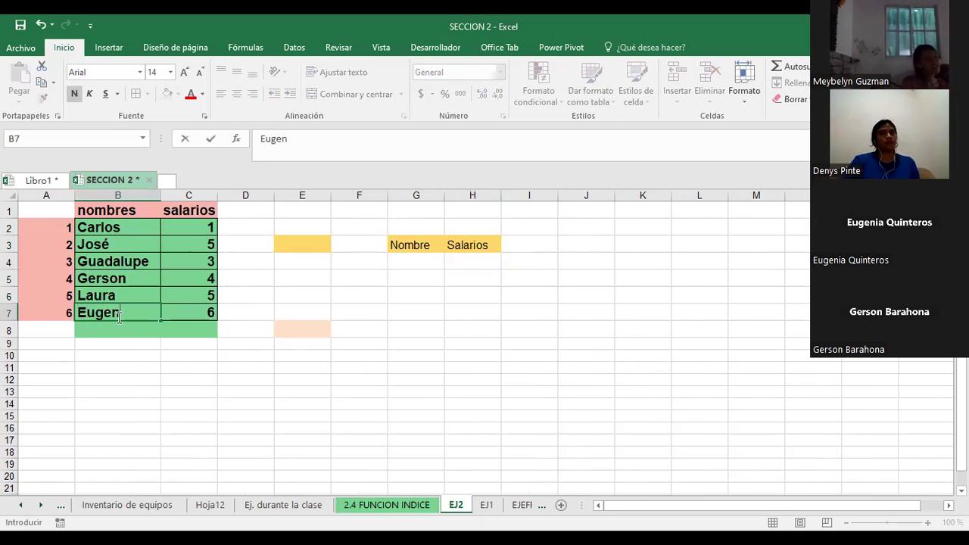
type("ia")
key("Return")
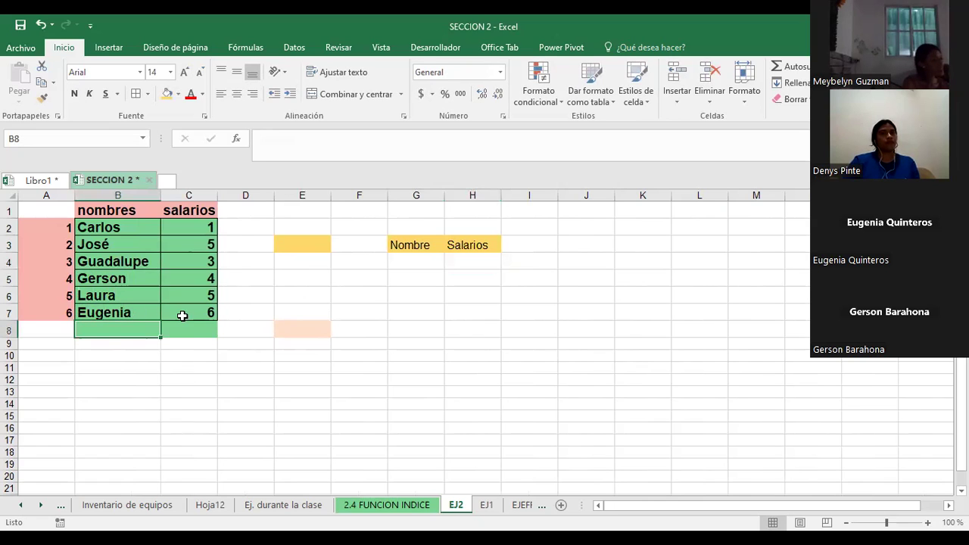
left_click(294, 289)
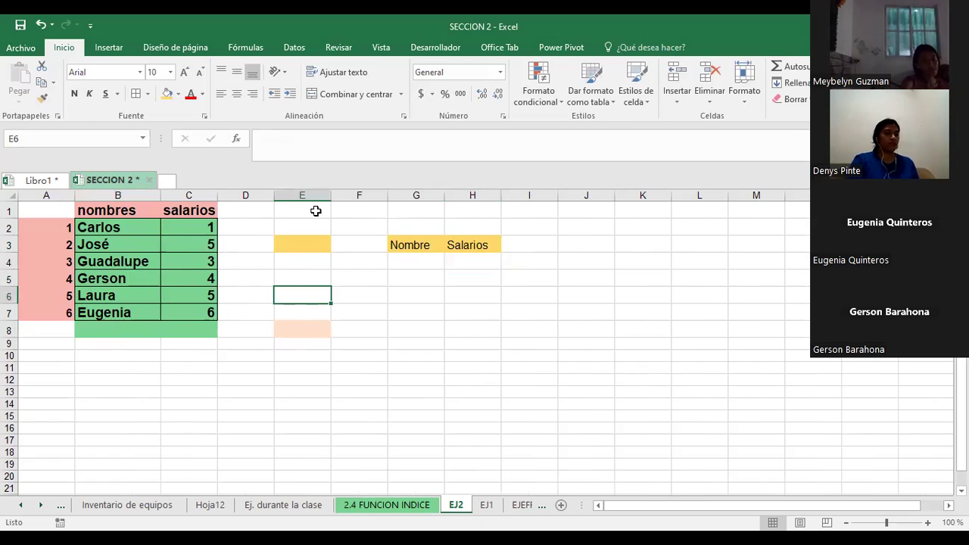
Enter the salaries 568, 478, 589, 741, 589 and 3657 in C2:C7
left_click(193, 230)
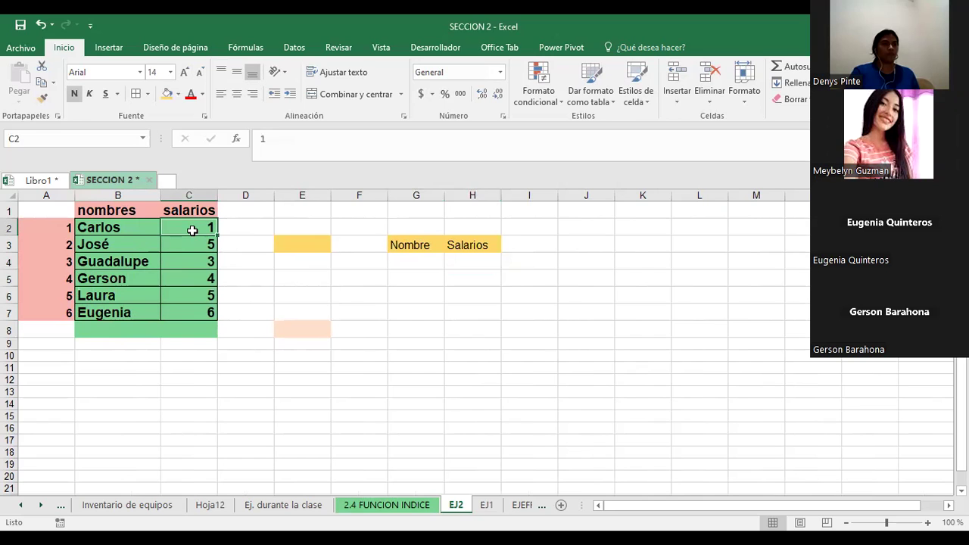
type("568")
key("Return")
type("478")
key("Return")
type("589")
key("Return")
type("741")
key("Return")
type("589")
key("Return")
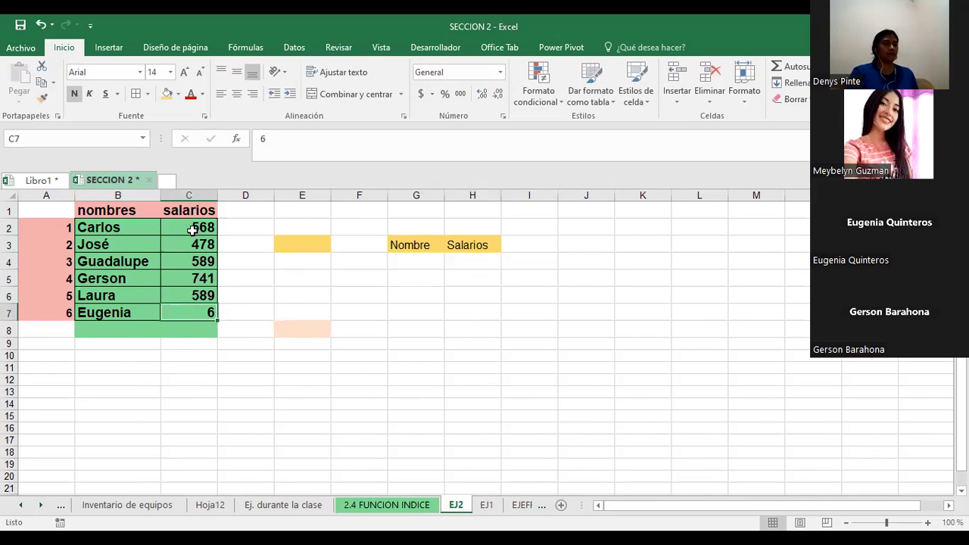
type("3657")
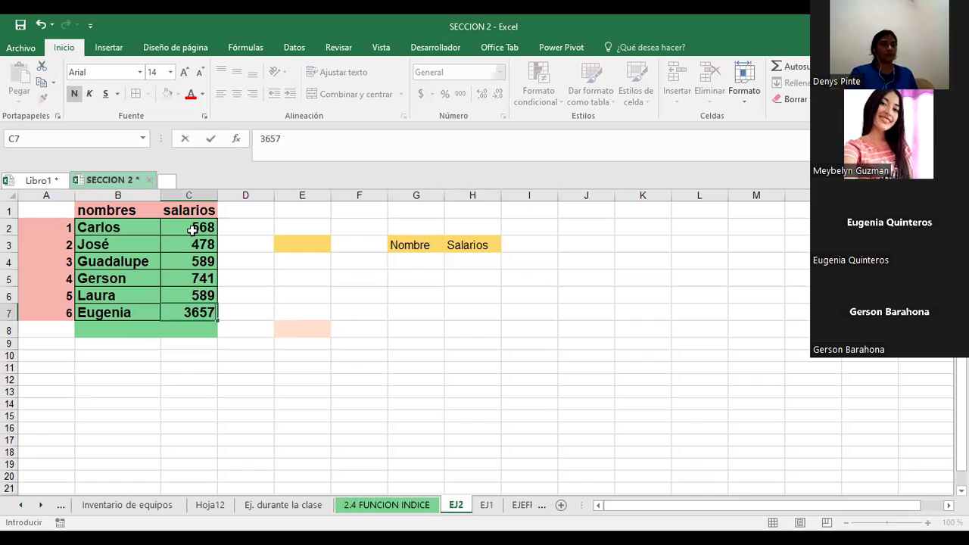
key("Return")
Format C2:C7 as Moneda currency with two decimals
left_click(193, 231)
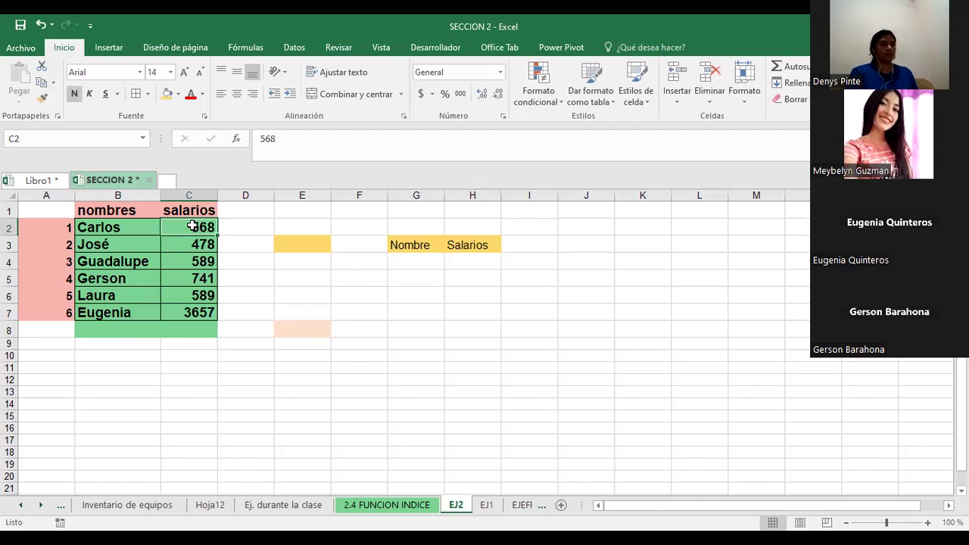
left_click_drag(193, 228, 198, 312)
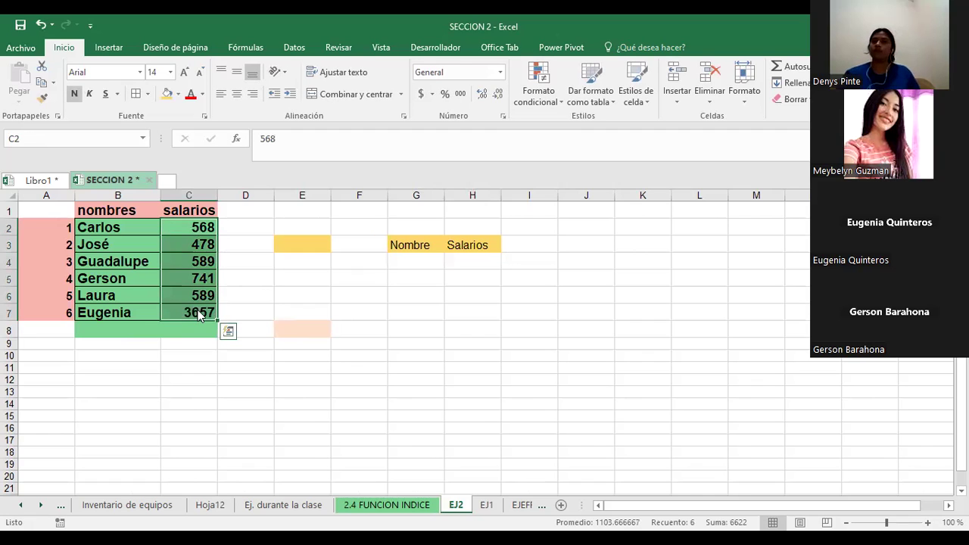
right_click(199, 315)
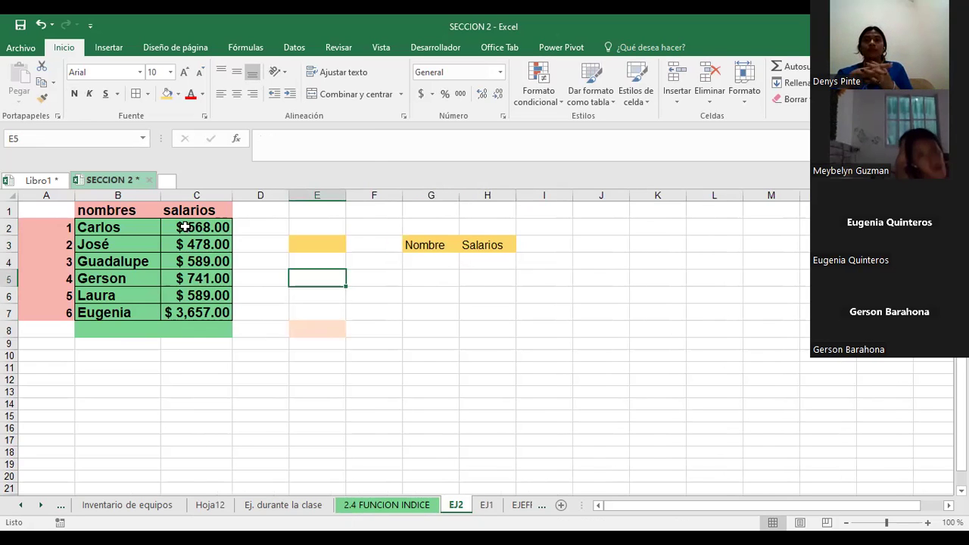
left_click_drag(184, 227, 198, 312)
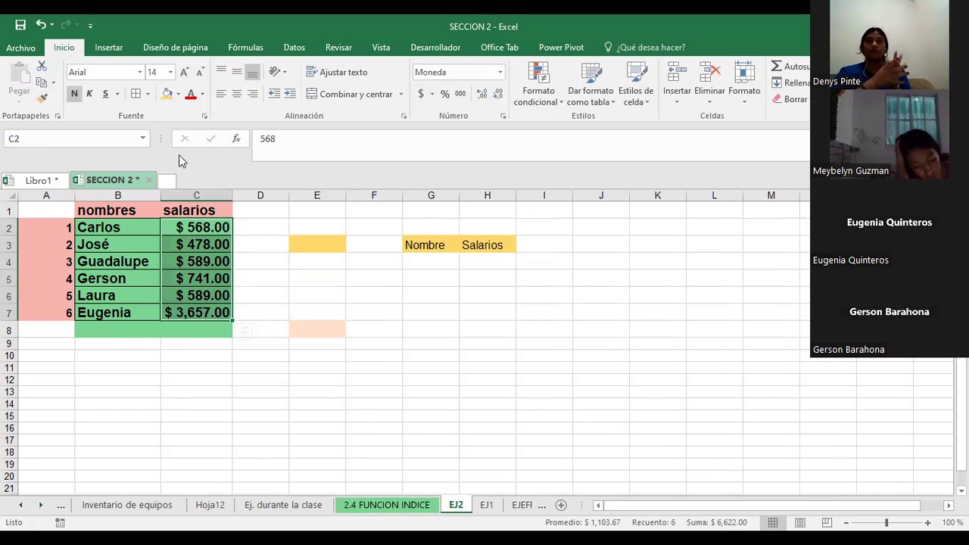
left_click(358, 290)
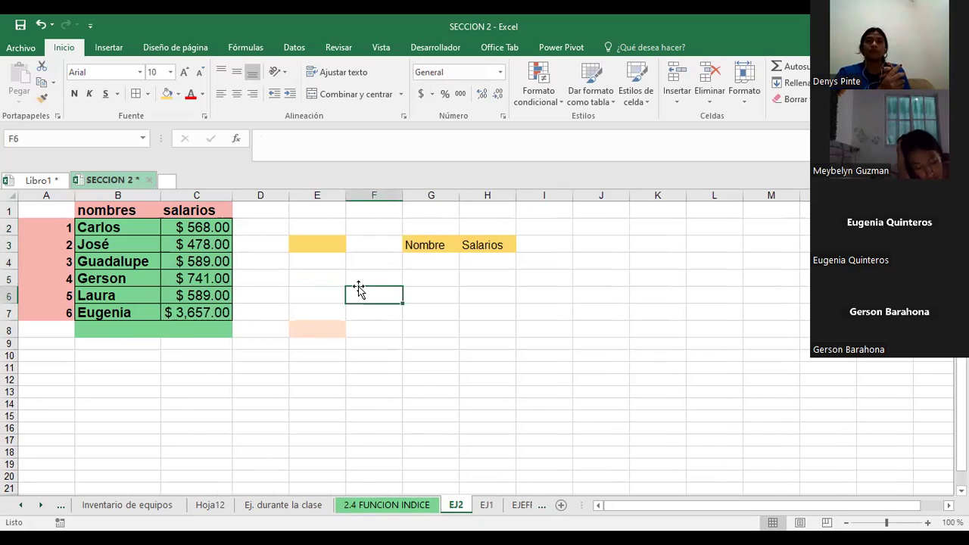
left_click(535, 304)
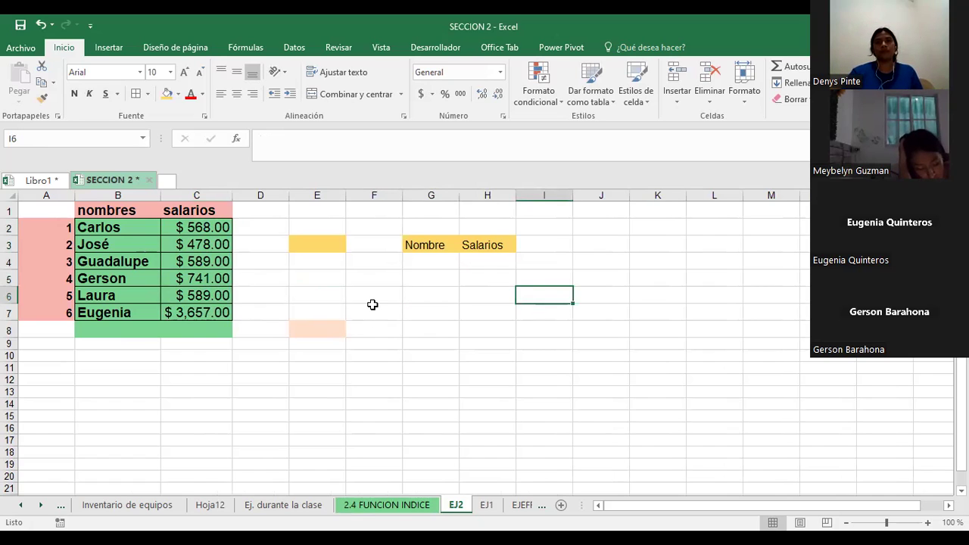
left_click(474, 263)
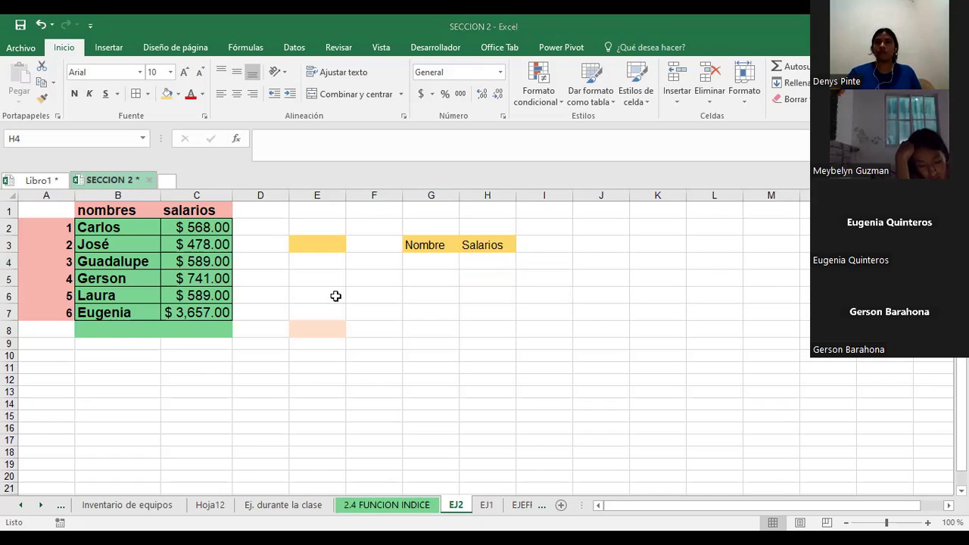
Enter =INDICE(B2:C7;3;2) in H4 so it returns the salary 589
left_click(486, 261)
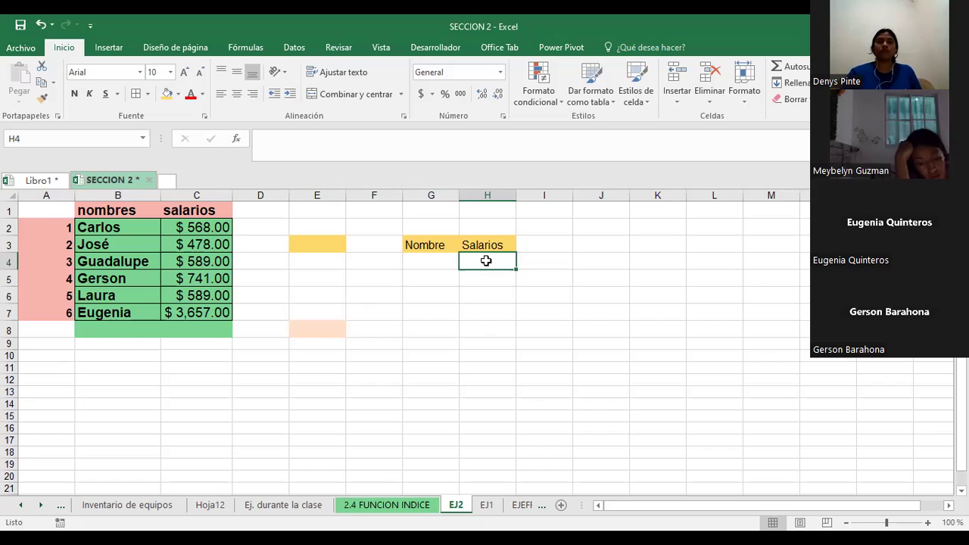
type("=")
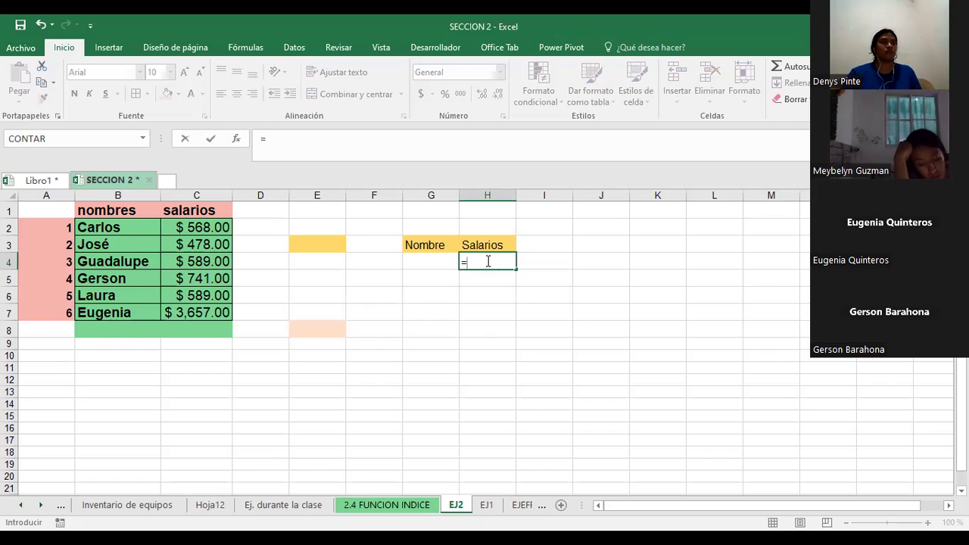
type("indice")
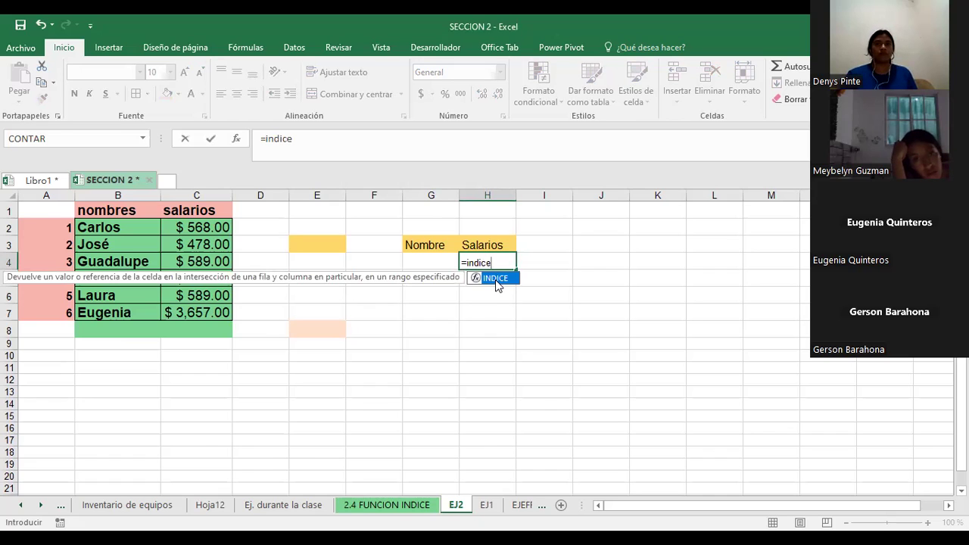
left_click(237, 139)
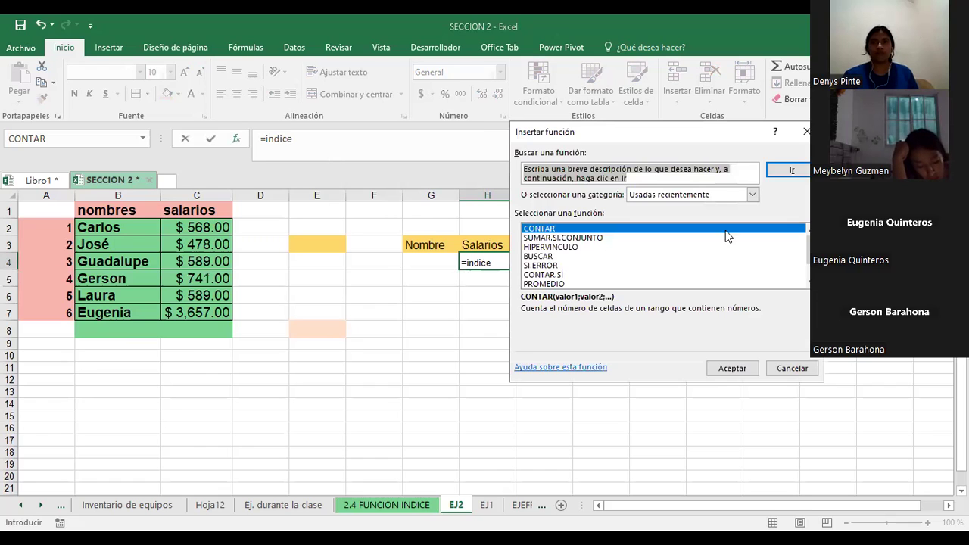
key("Escape")
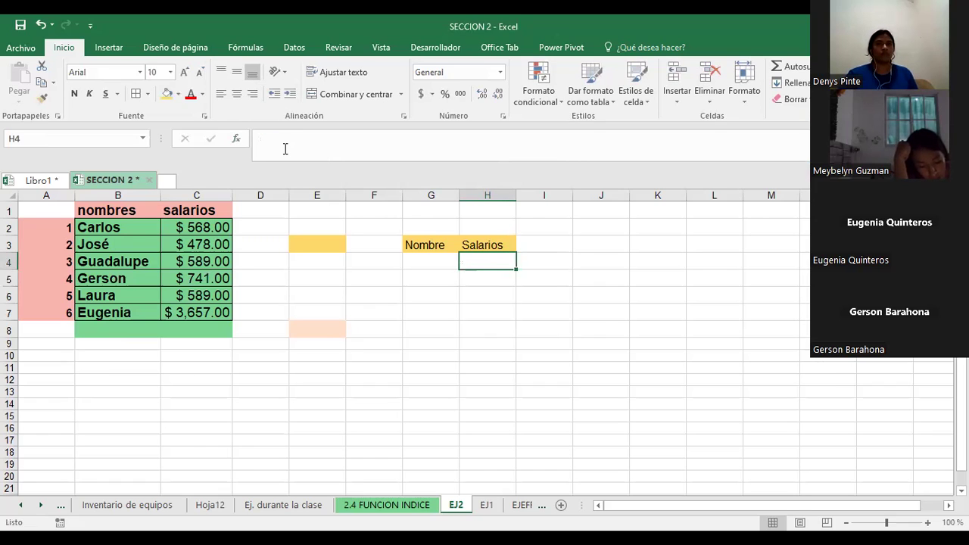
type("=")
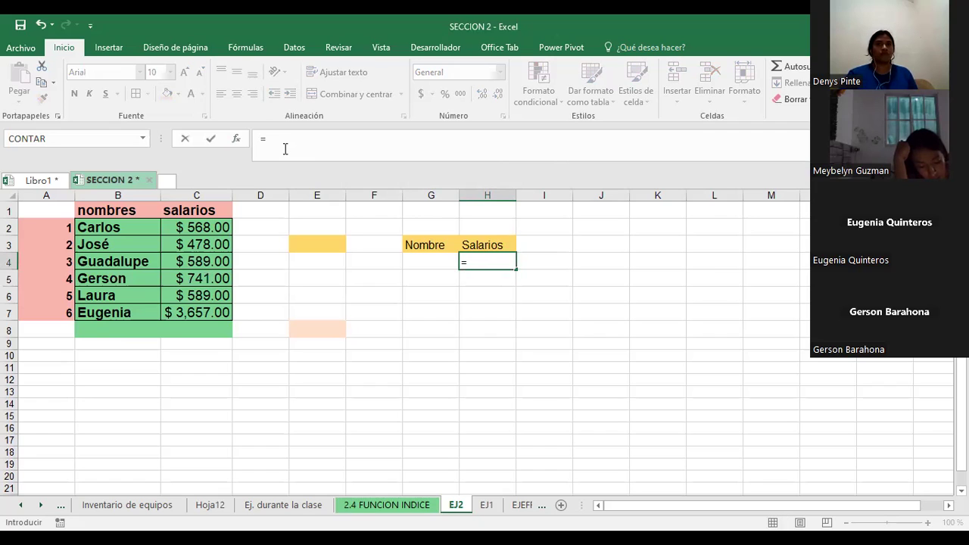
type("INDICE")
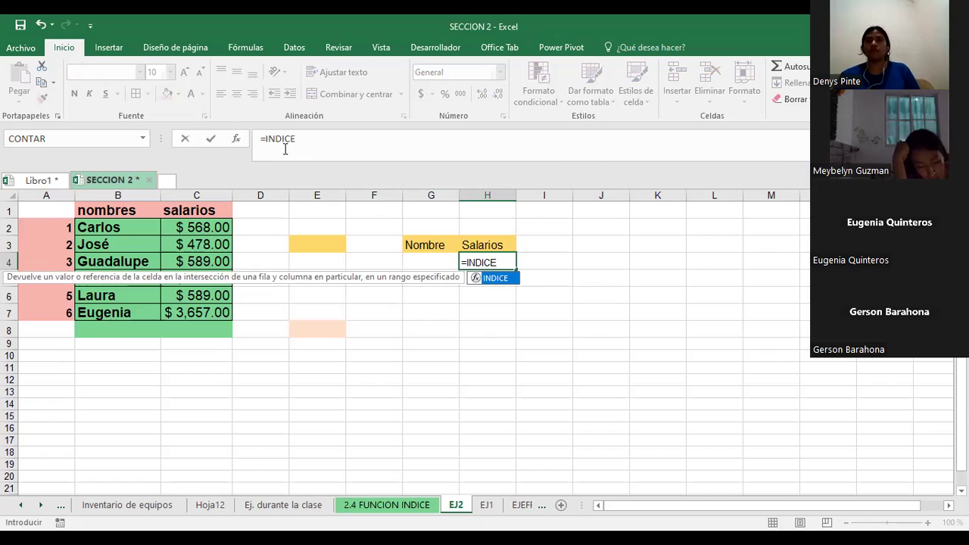
type("(")
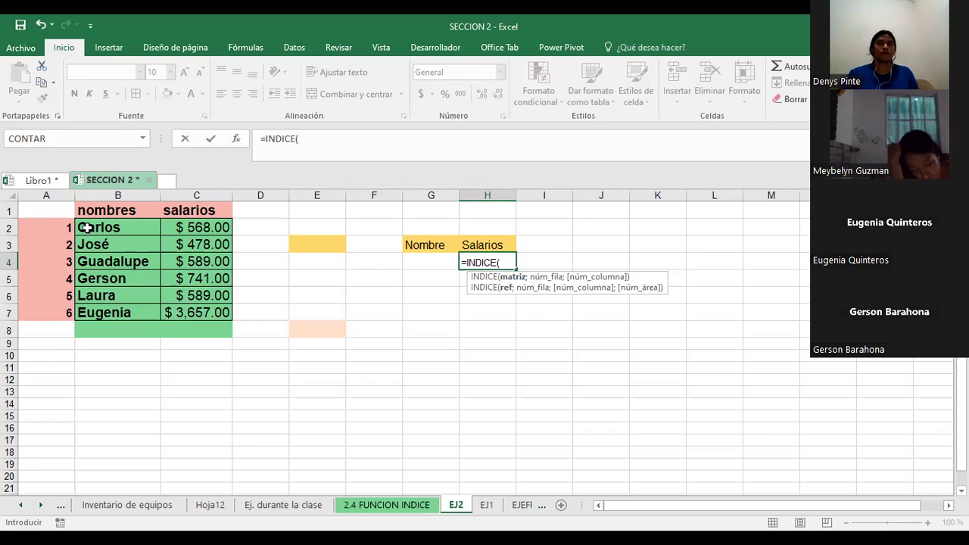
left_click(135, 234)
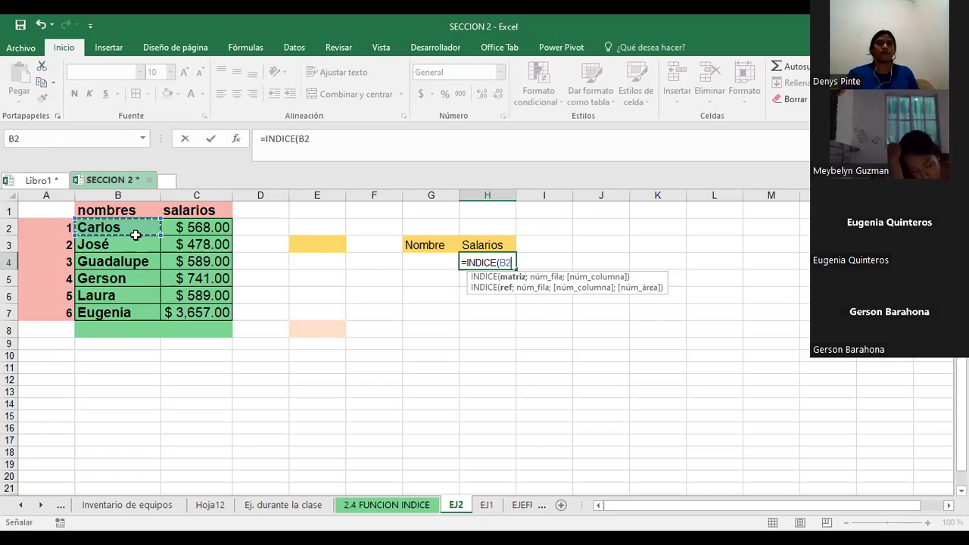
left_click(197, 307, "shift")
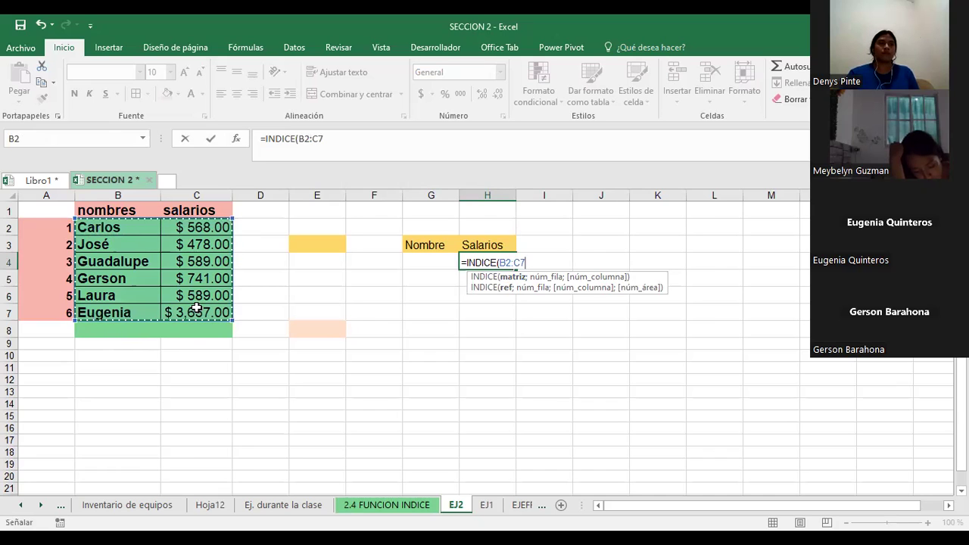
type(";")
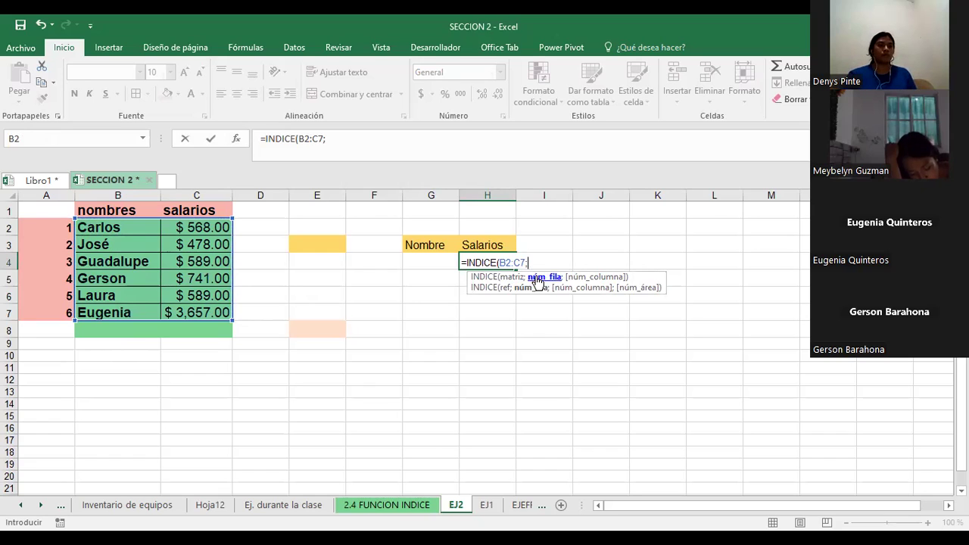
type("3")
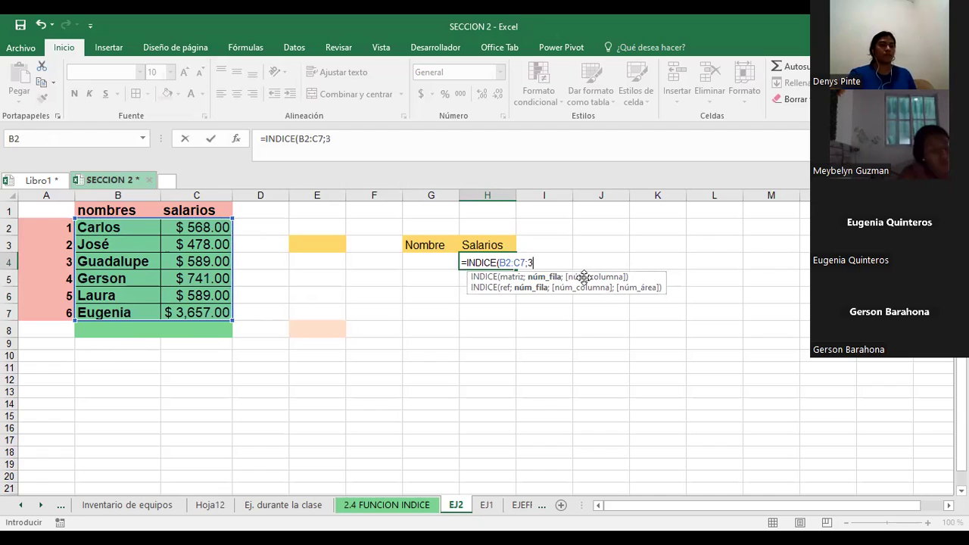
type(";")
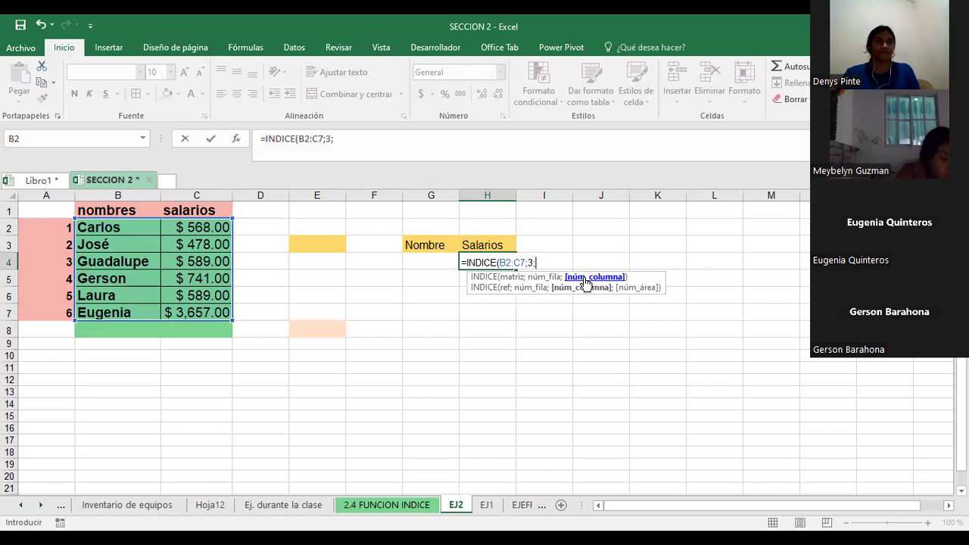
type("2")
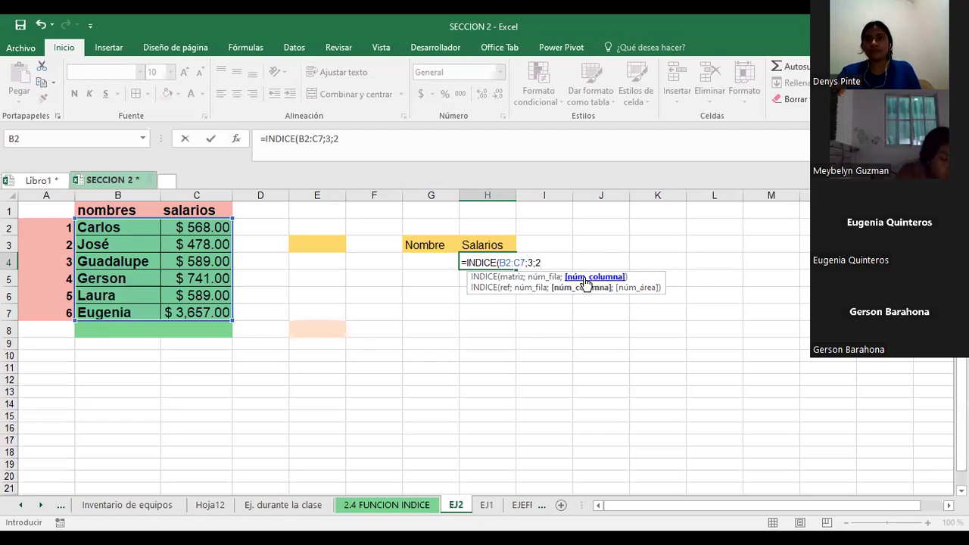
type(")")
key("Return")
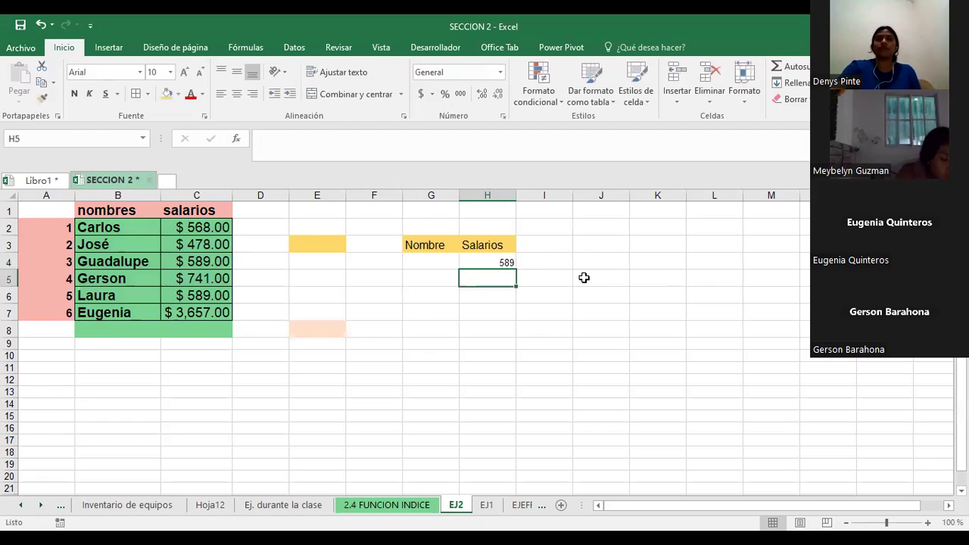
Enlarge H4 to size 12 and format it as Moneda currency, showing $ 589.00
left_click(493, 259)
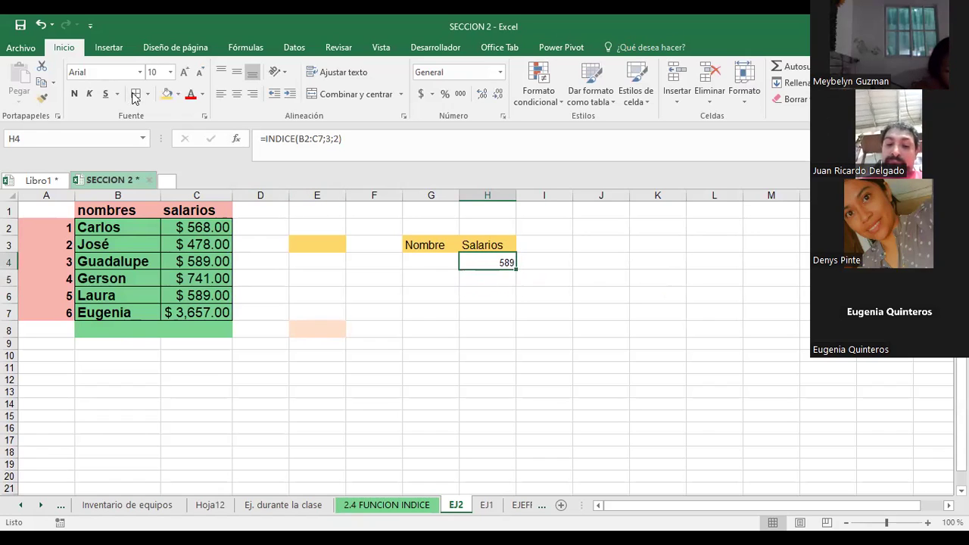
left_click(182, 73)
left_click(183, 73)
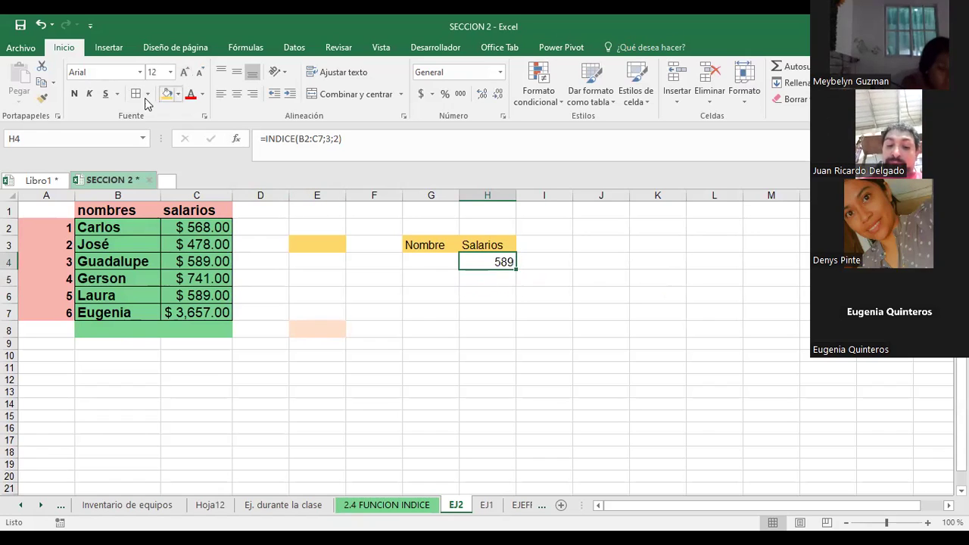
right_click(485, 261)
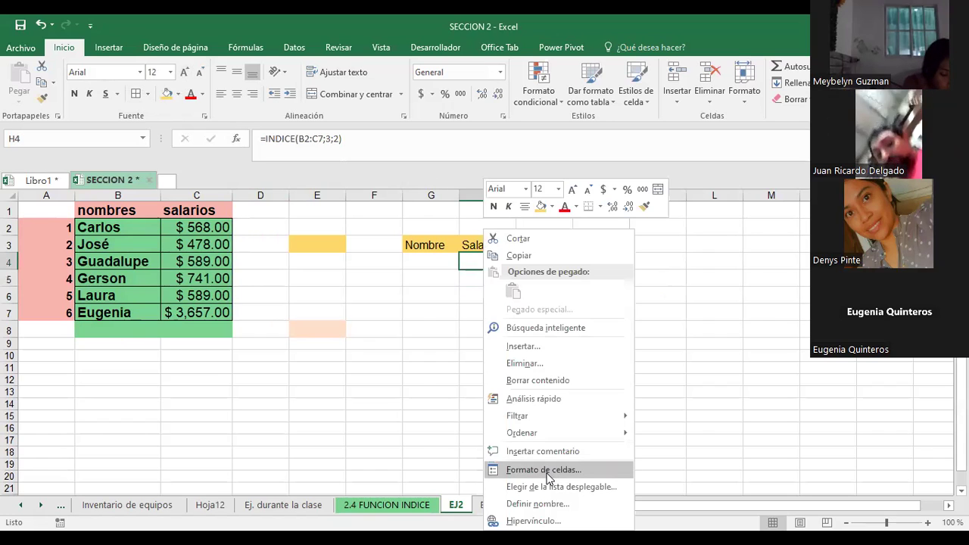
key("Return")
left_click(382, 275)
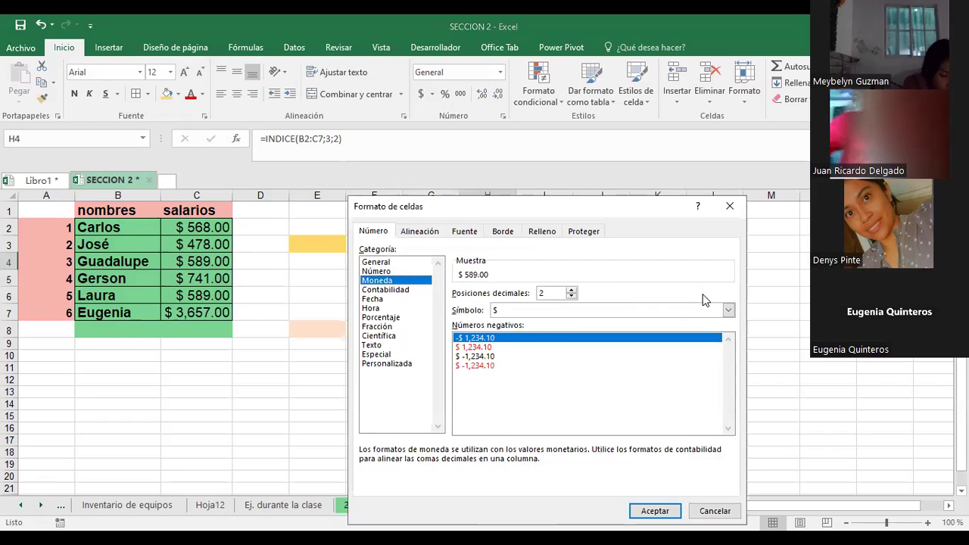
left_click(649, 510)
left_click(594, 309)
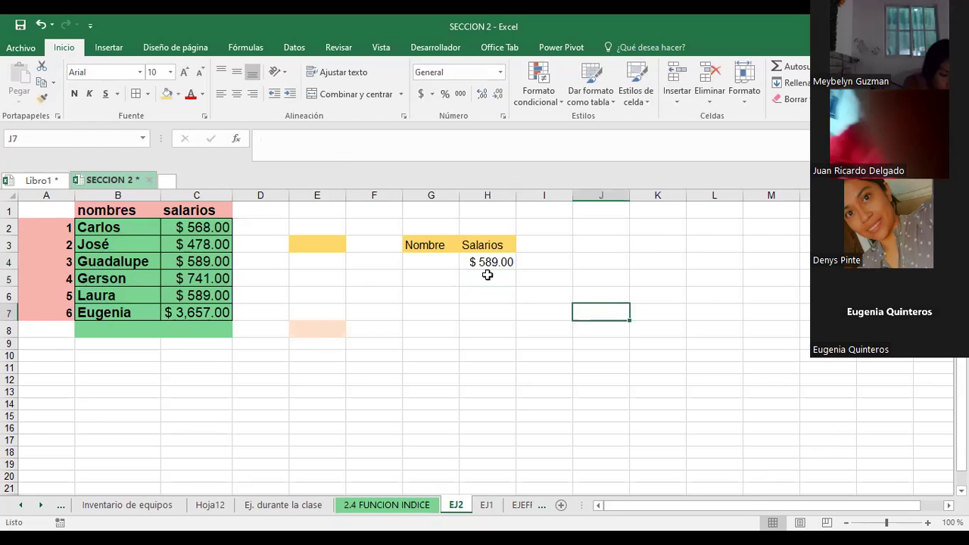
left_click(487, 265)
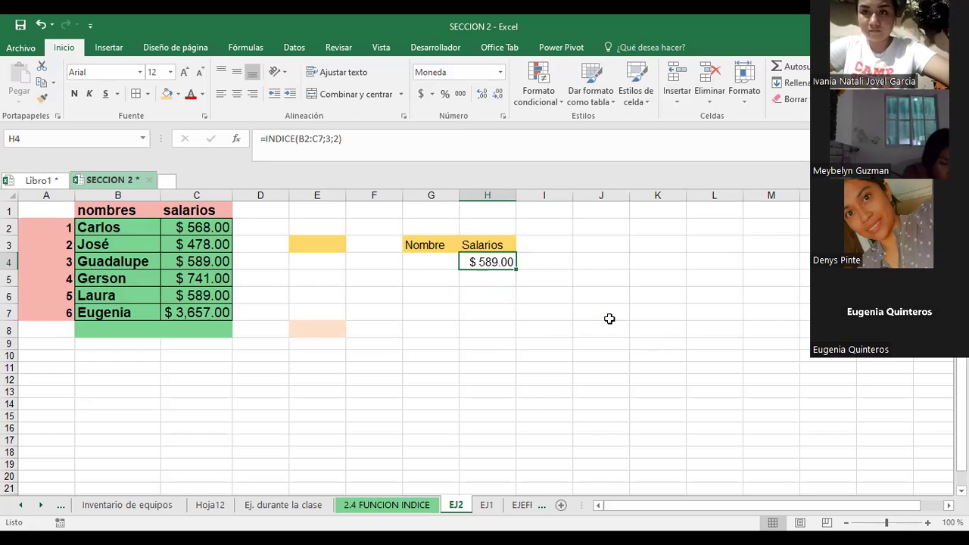
Retype the B1 header so it reads 'Nombre'
left_click(134, 215)
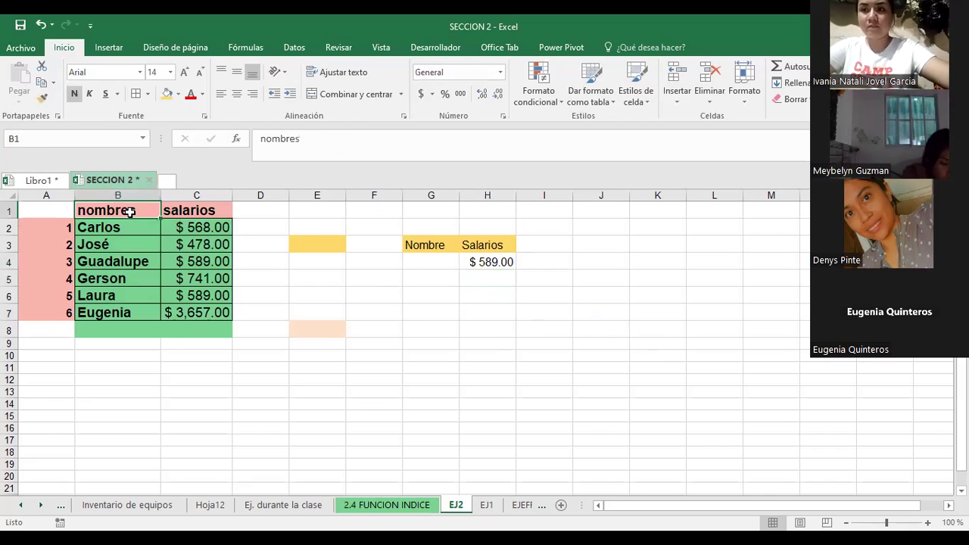
type("nOMBRE")
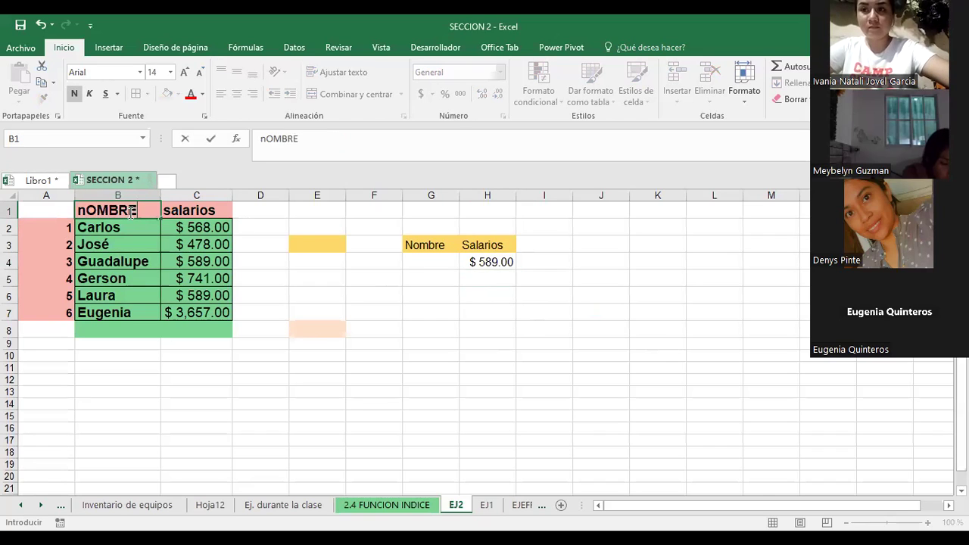
key("BackSpace")
key("BackSpace")
key("BackSpace")
key("BackSpace")
key("BackSpace")
key("BackSpace")
type("Nombre")
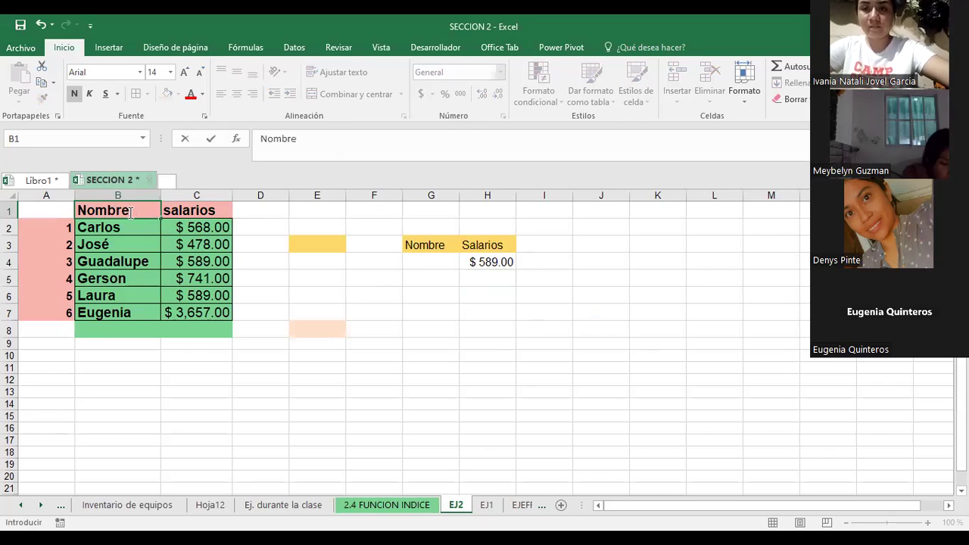
key("Return")
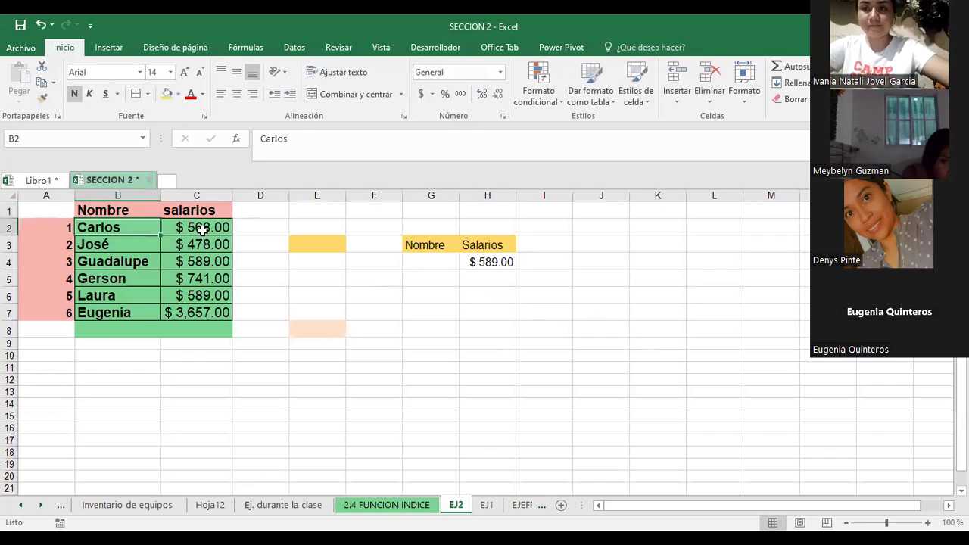
Select H4 and move through Desarrollador, Revisar and Datos to the Fórmulas ribbon
left_click(480, 263)
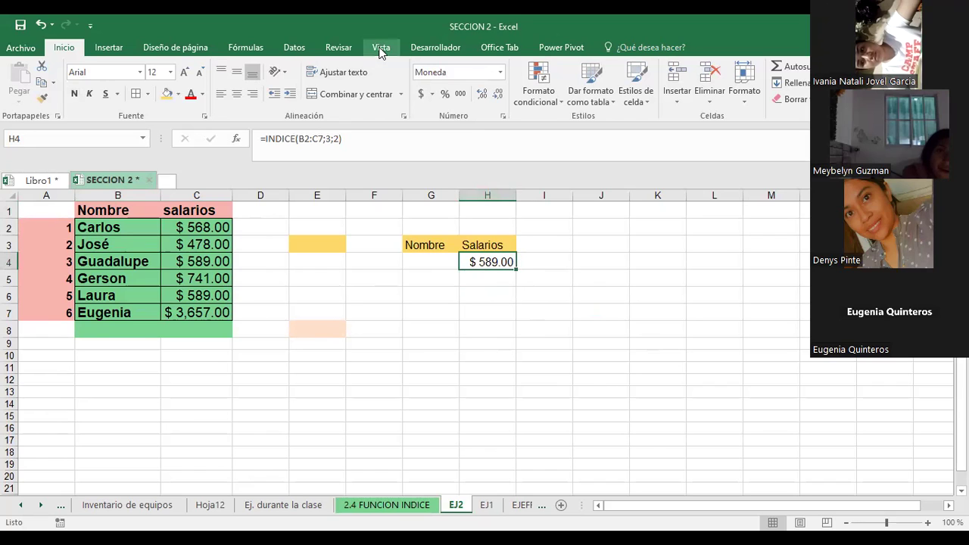
left_click(447, 47)
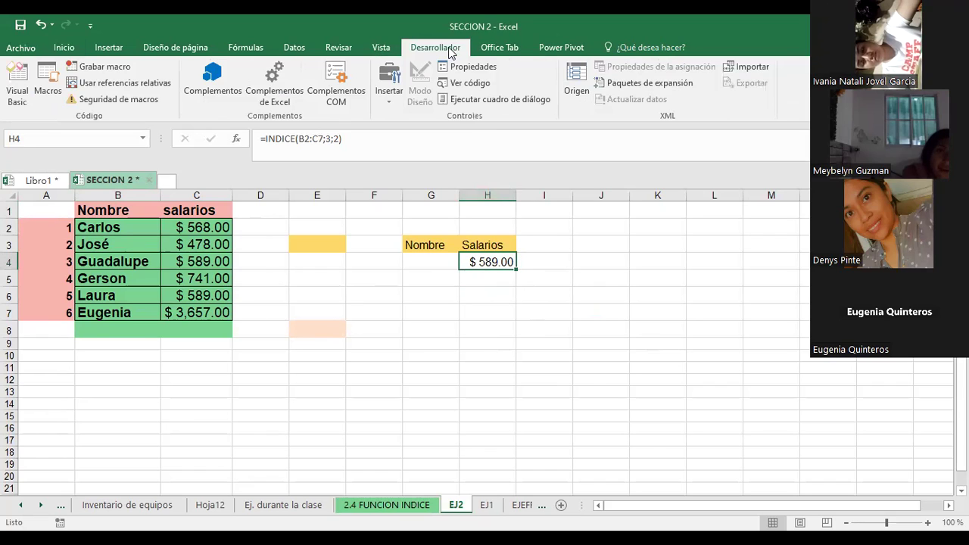
left_click(335, 50)
left_click(285, 47)
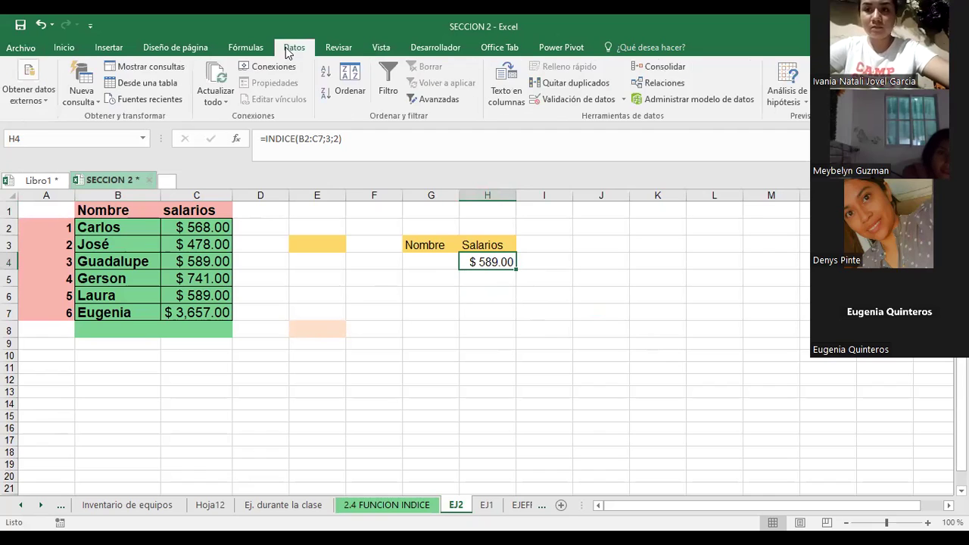
left_click(246, 47)
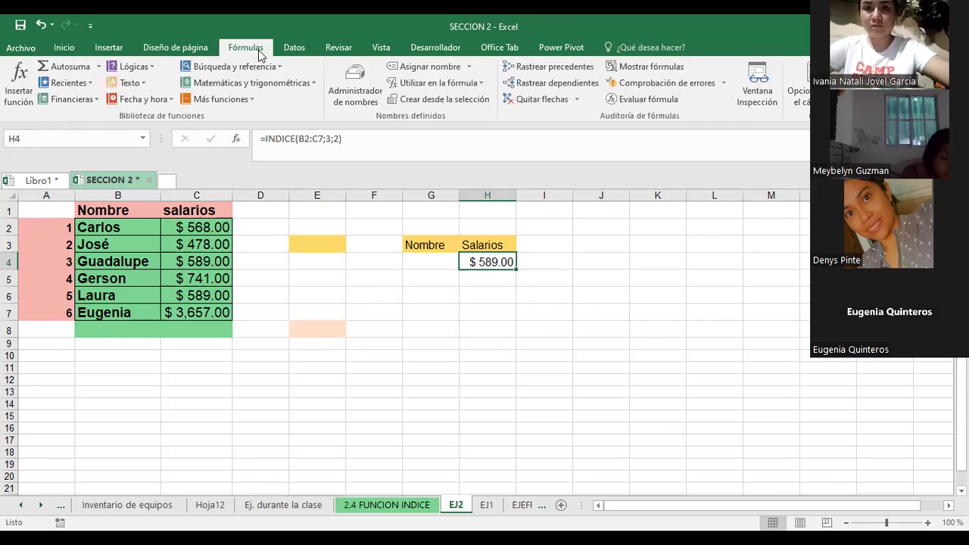
Trace H4's precedents and follow the arrow between B2:C7 and H4
left_click(572, 65)
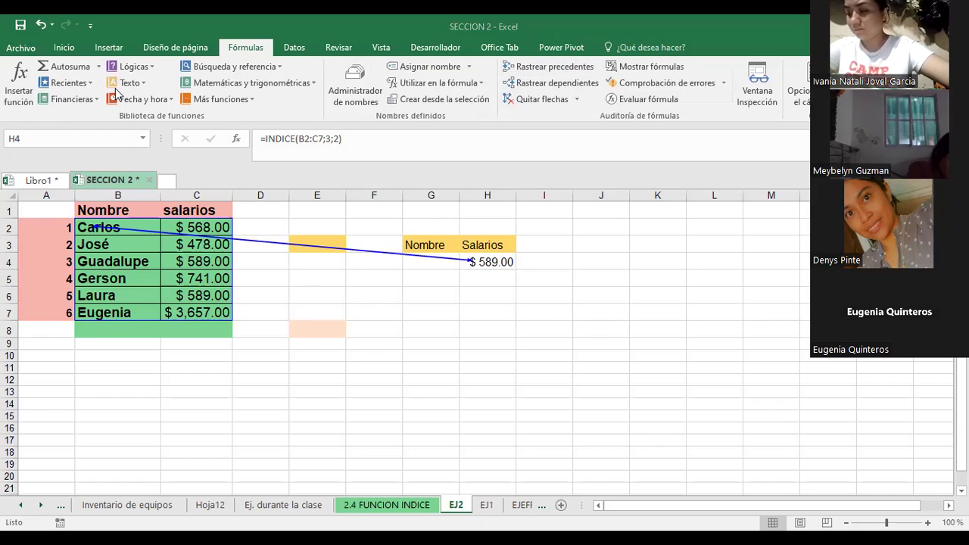
double_click(437, 259)
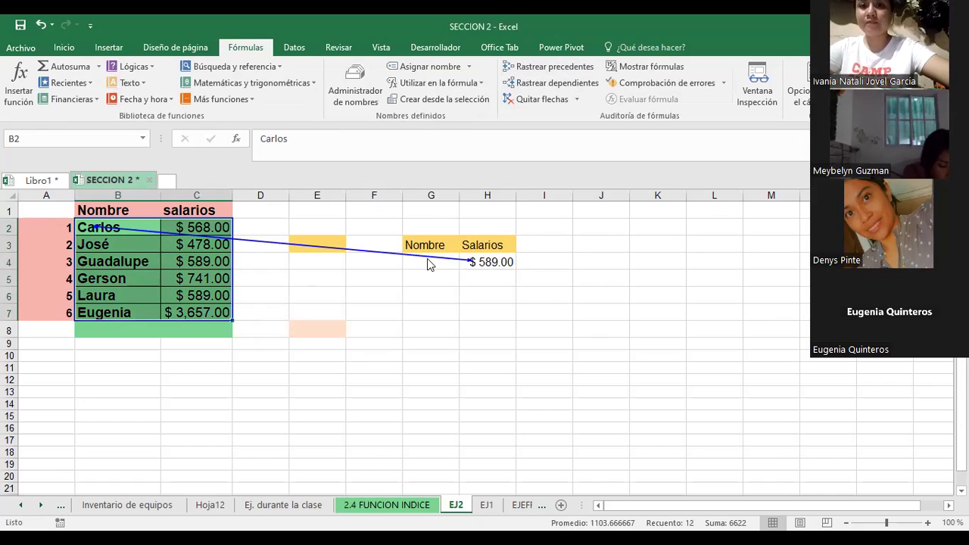
double_click(427, 258)
left_click(419, 266)
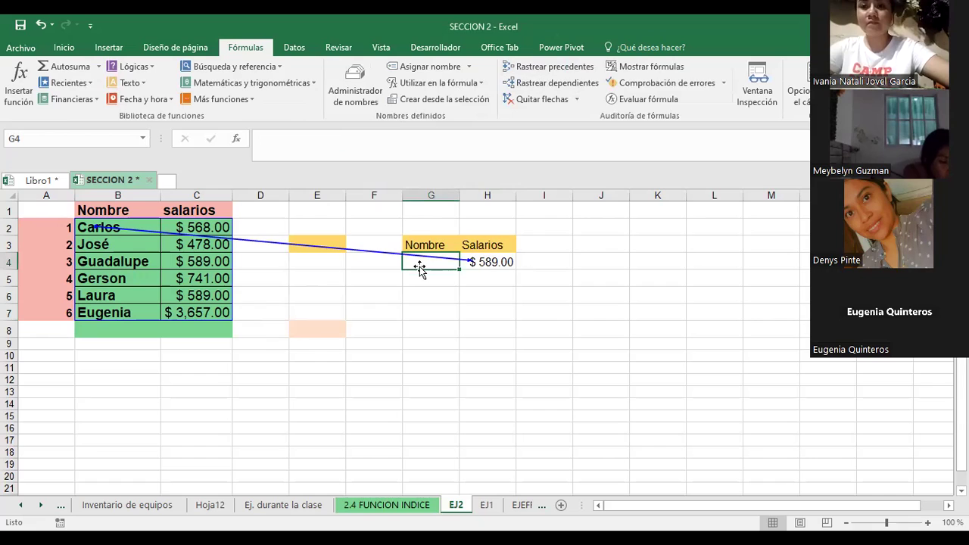
Enter =INDICE(B2:C7;3;1) in G4 to return the third-row name, Guadalupe
type("=")
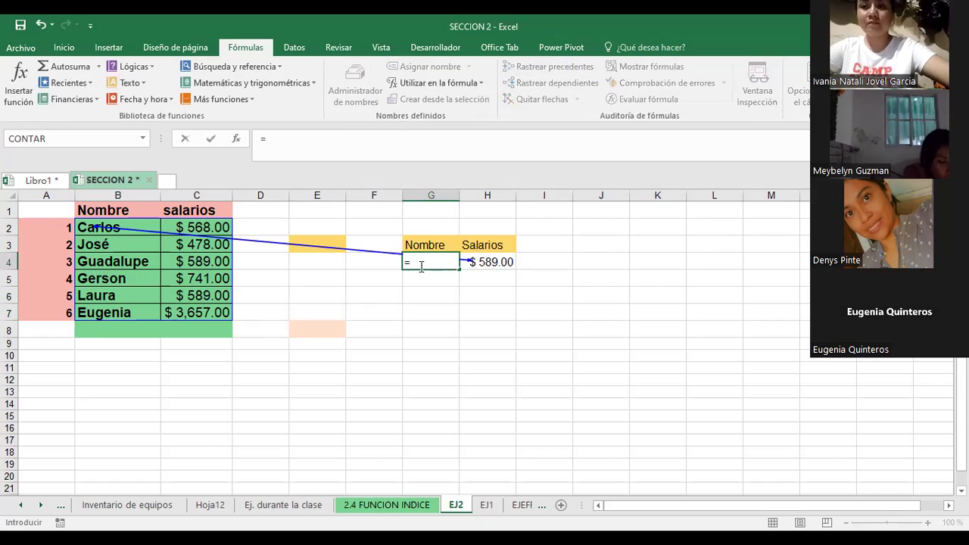
type("indice")
key("BackSpace")
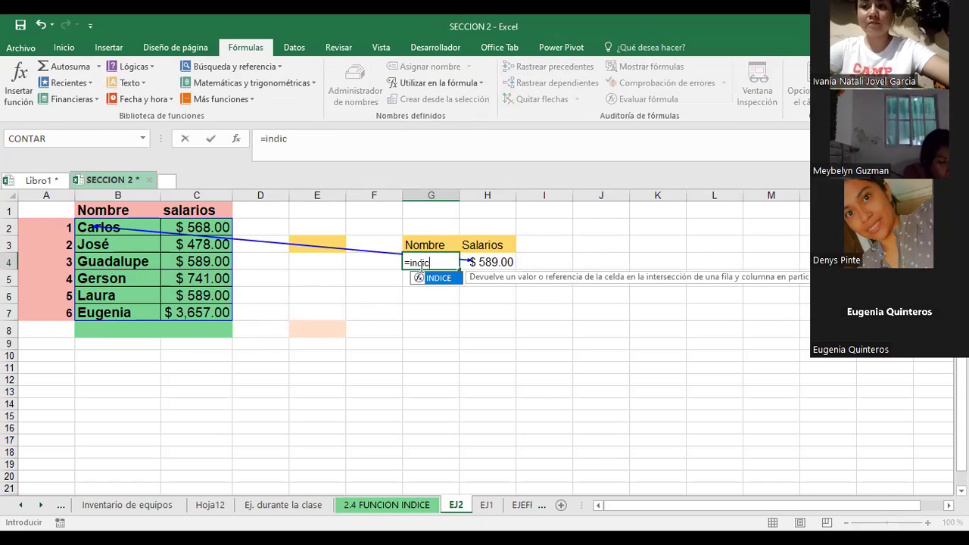
key("BackSpace")
key("BackSpace")
key("BackSpace")
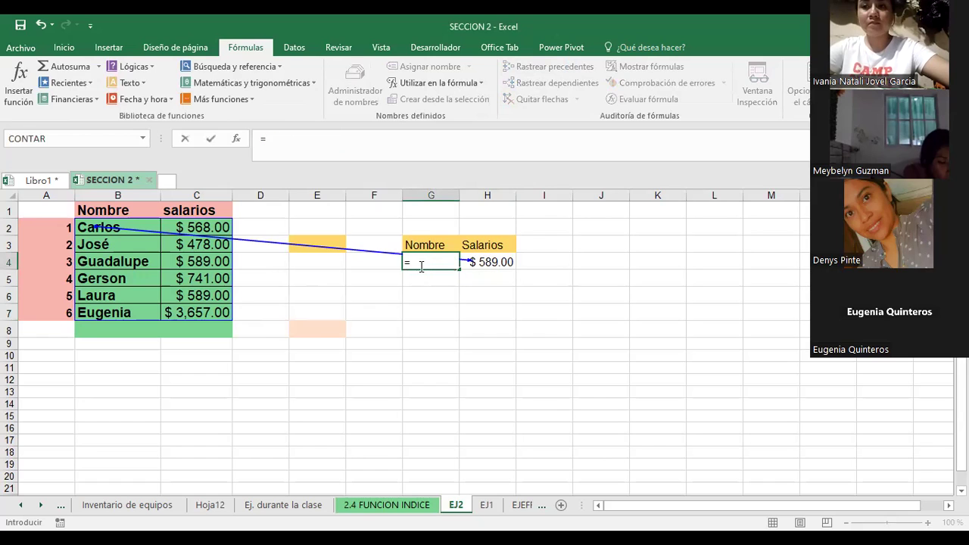
type("INDICE")
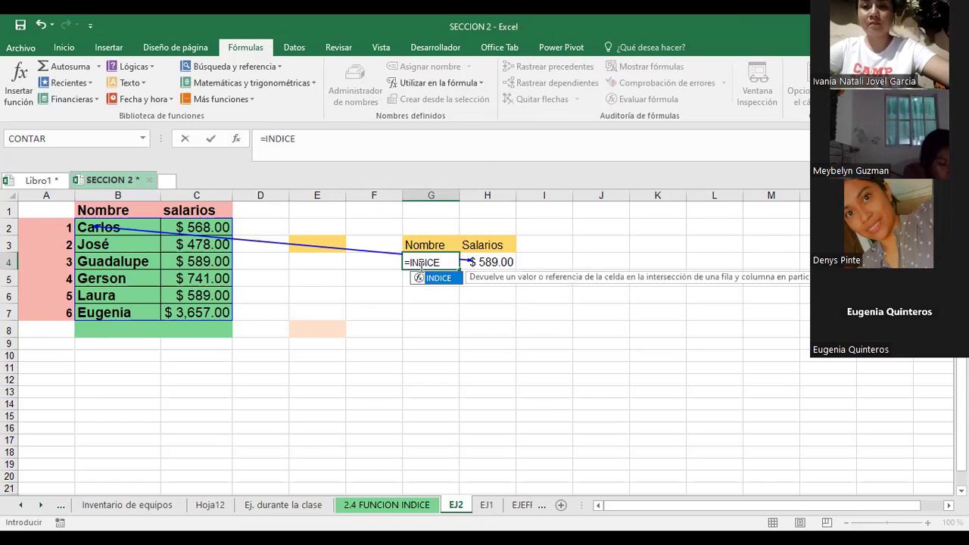
type("(")
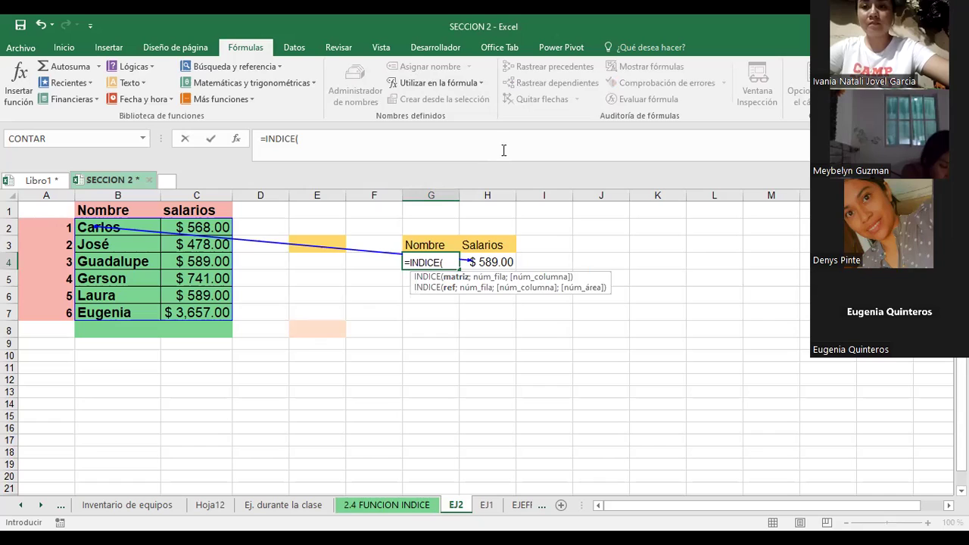
left_click(98, 228)
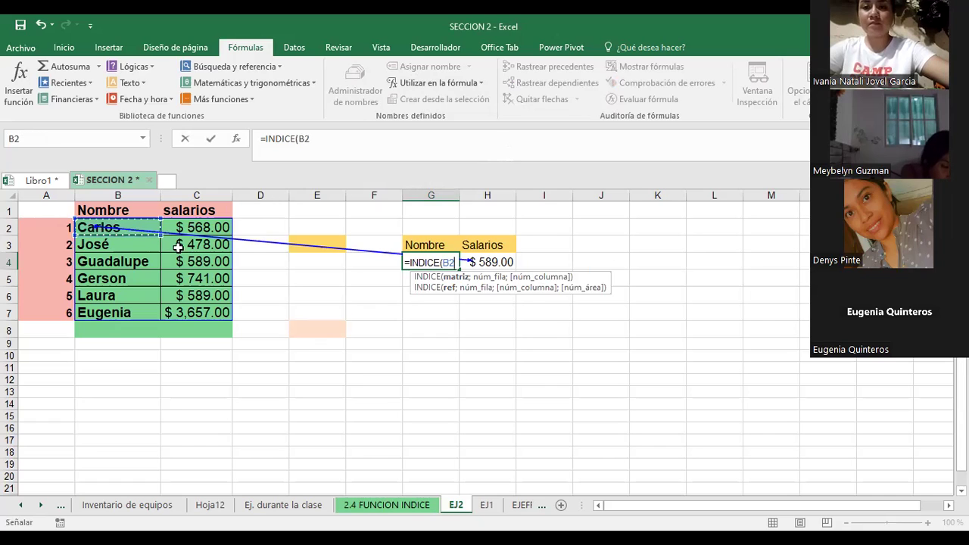
left_click(198, 306, "shift")
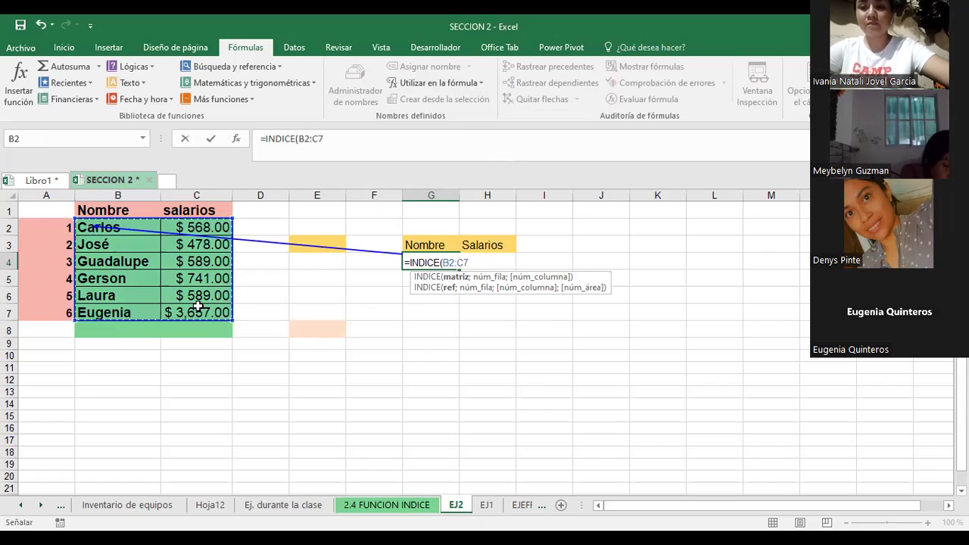
type(";")
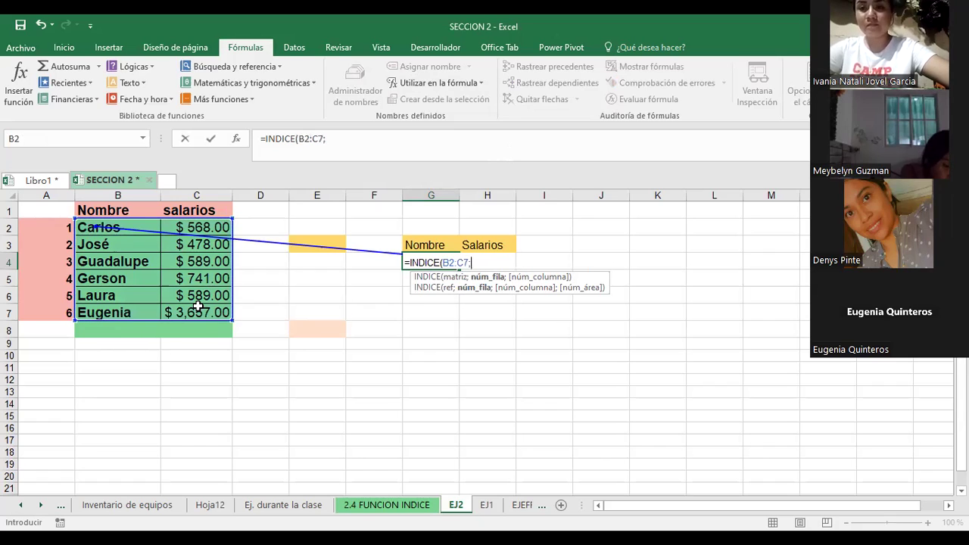
type("3")
type(";1")
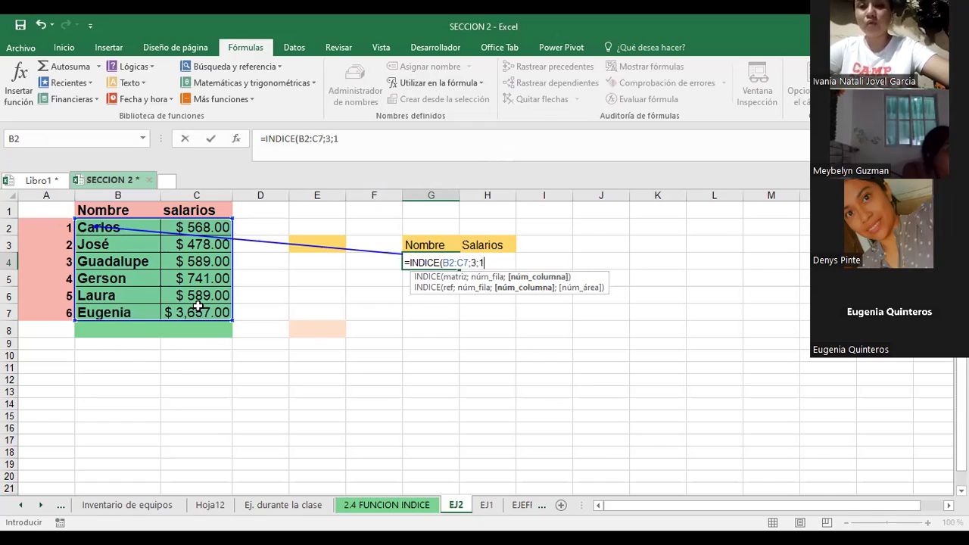
type(")")
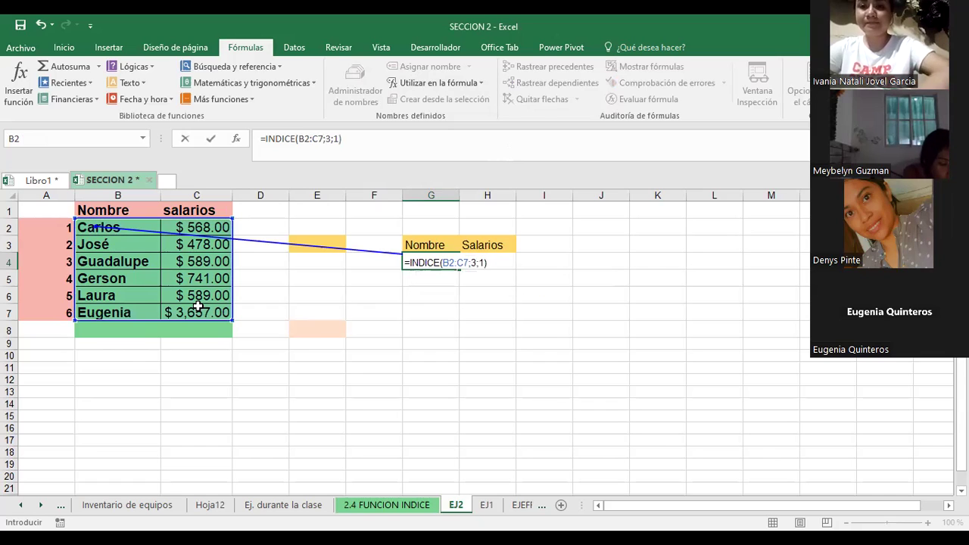
key("Return")
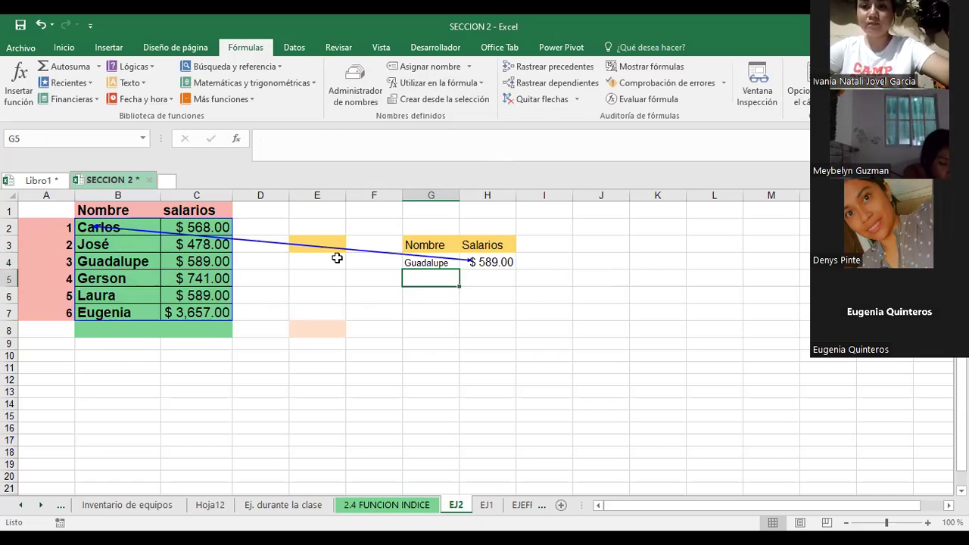
Give G4:H4 font size 16 and a pale green fill, and widen column G for Guadalupe
double_click(424, 262)
left_click(584, 247)
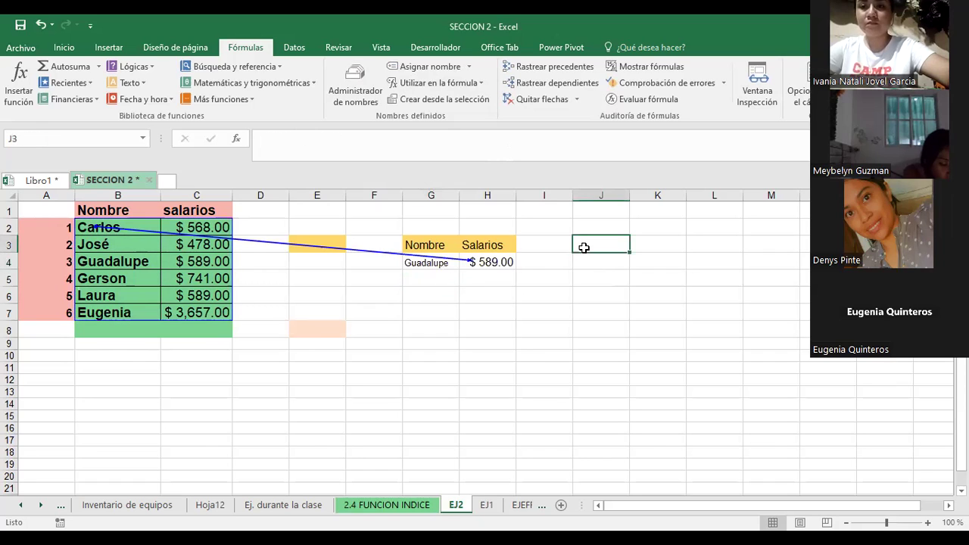
left_click_drag(491, 263, 439, 263)
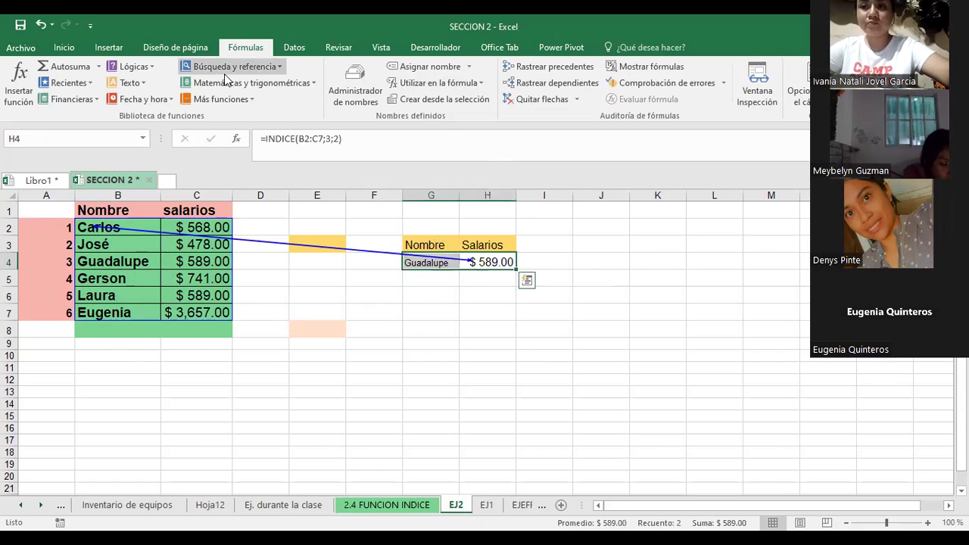
left_click(66, 48)
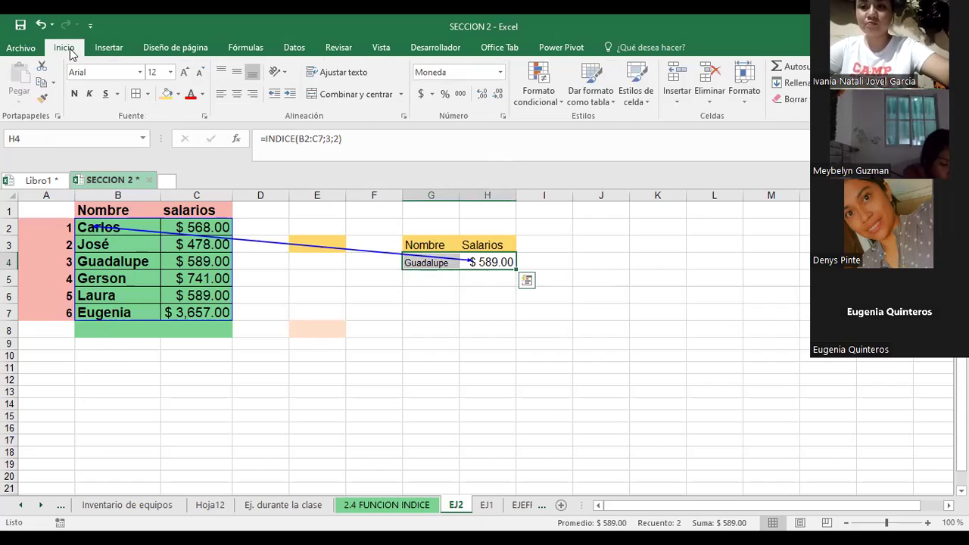
left_click(185, 74)
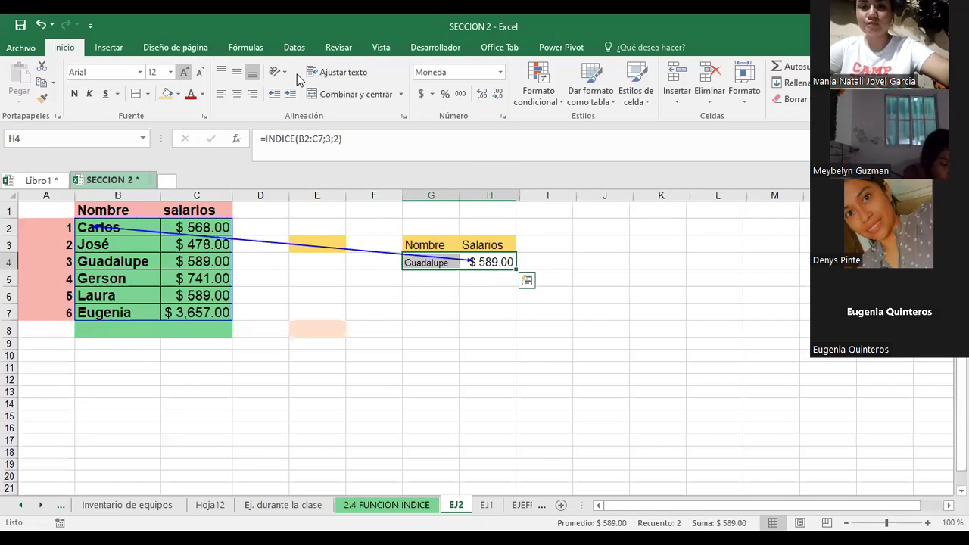
left_click(184, 72)
left_click(184, 72)
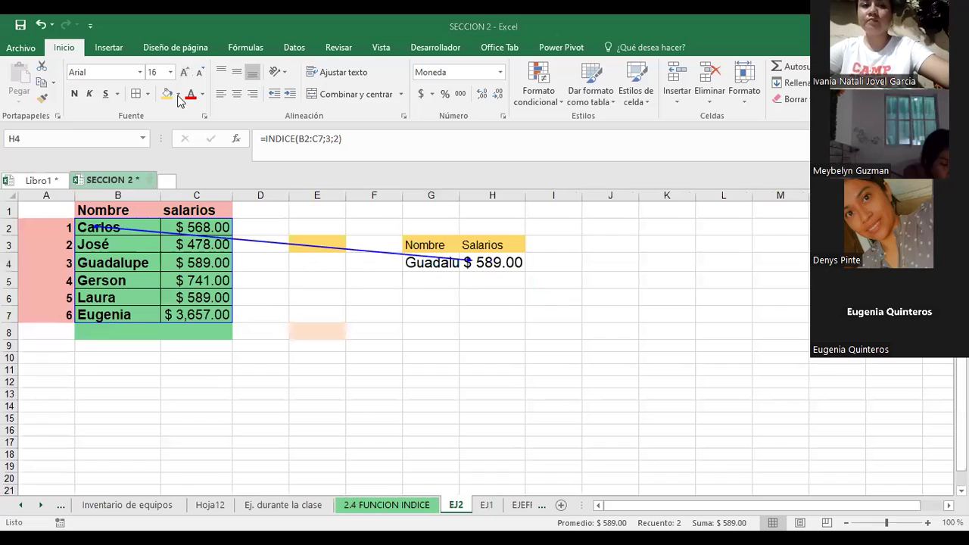
left_click(179, 95)
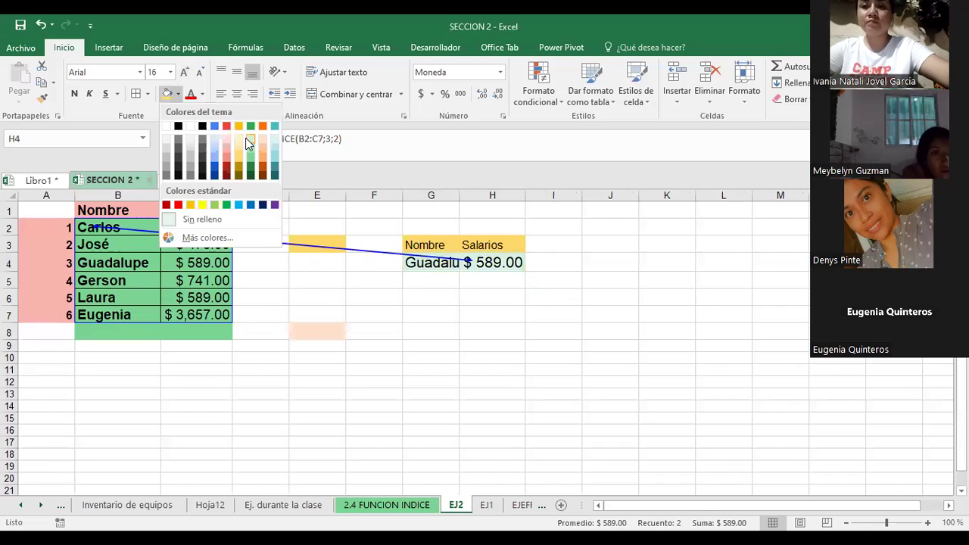
left_click(556, 240)
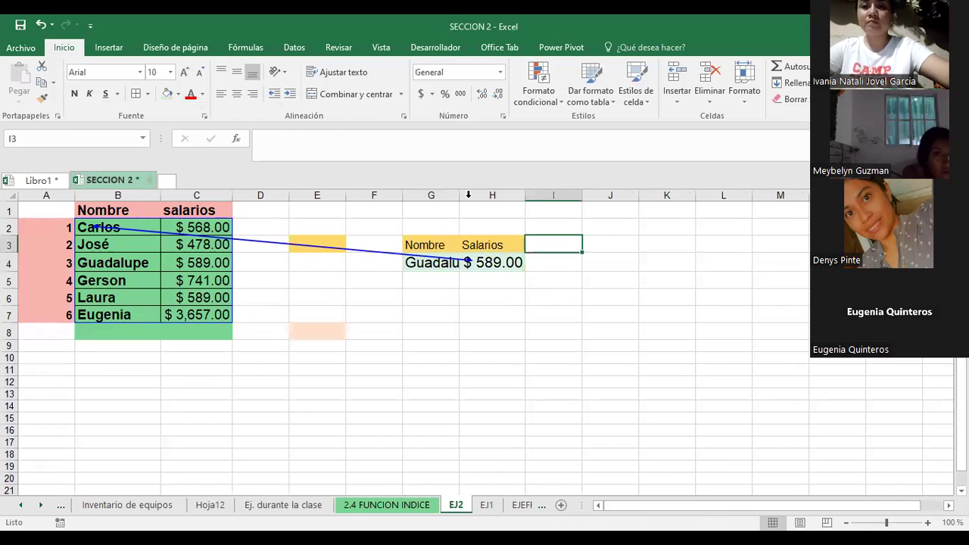
left_click_drag(460, 195, 525, 194)
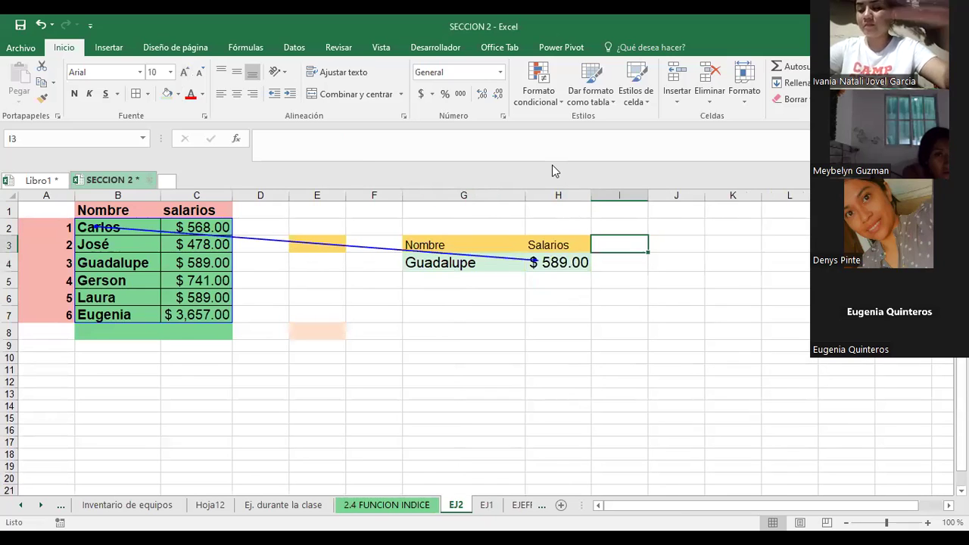
Trace the precedents of the lookup formulas and inspect C4, H4, B4 and G4
left_click(244, 50)
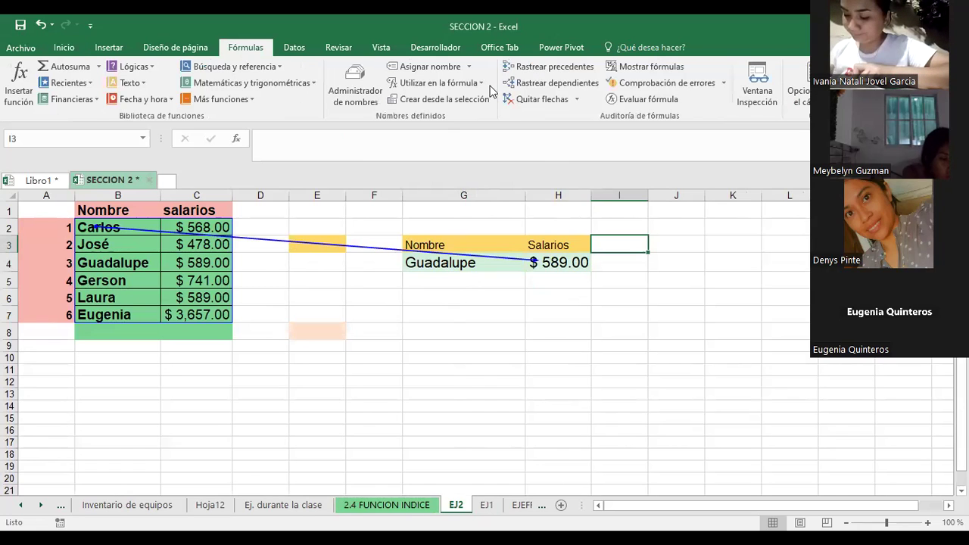
left_click(536, 66)
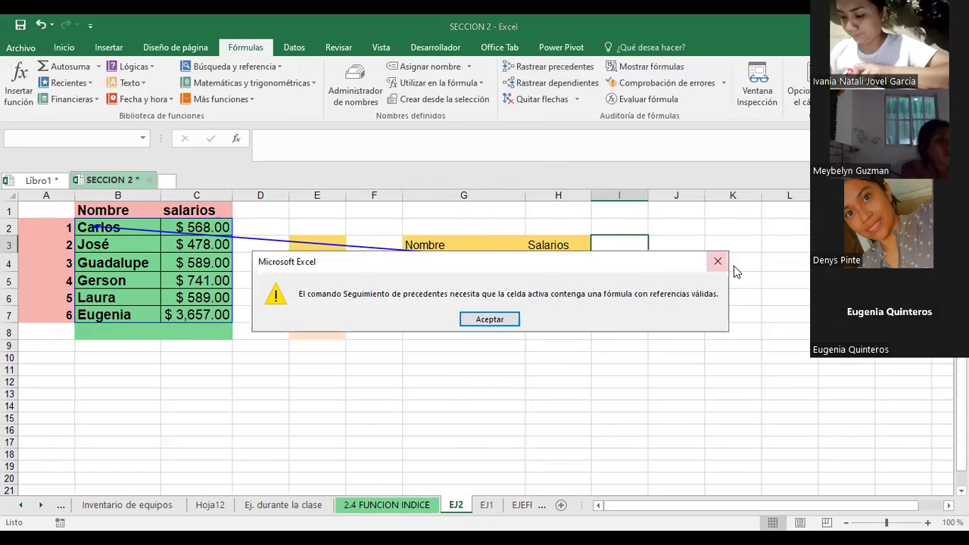
key("Return")
left_click(452, 262)
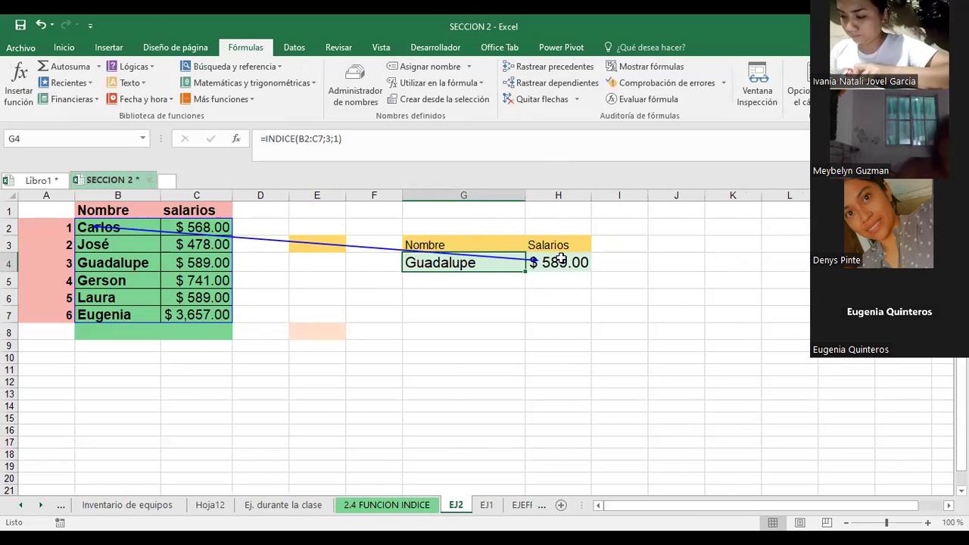
left_click(198, 263)
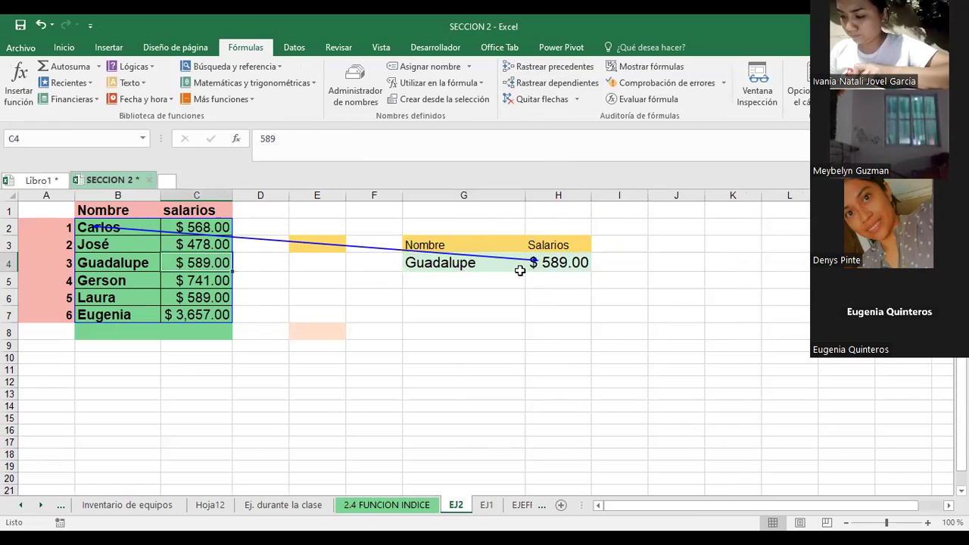
left_click(545, 262)
left_click(99, 262)
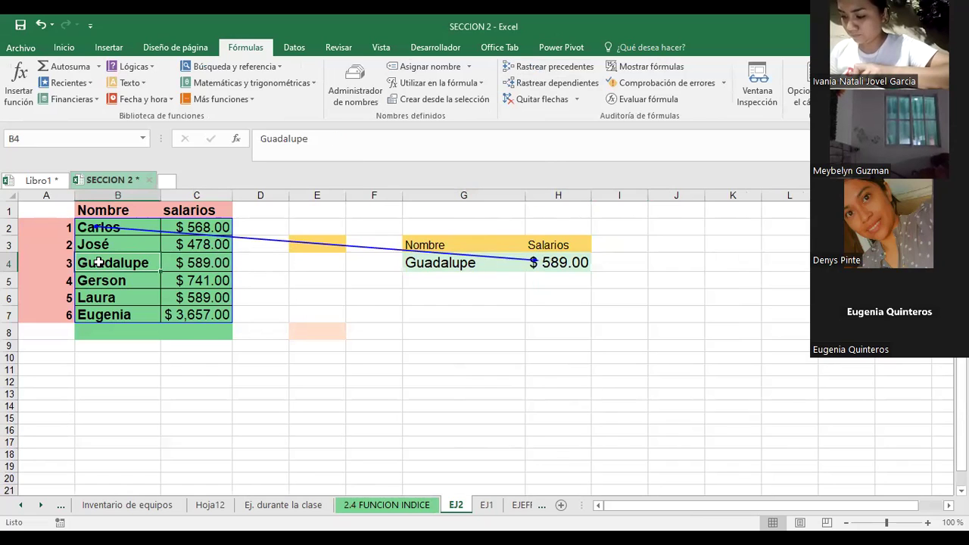
left_click(440, 265)
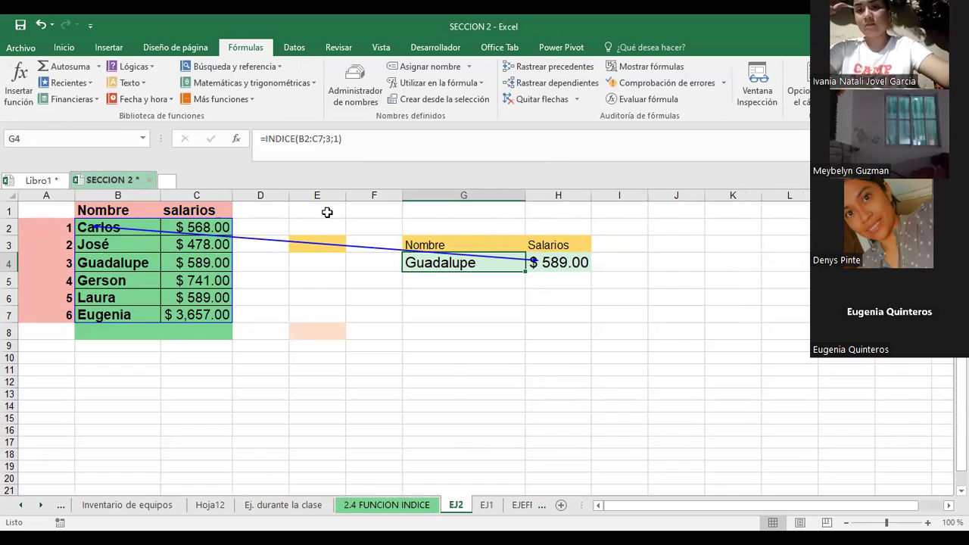
Select the employee salary table A1:C8
left_click(674, 244)
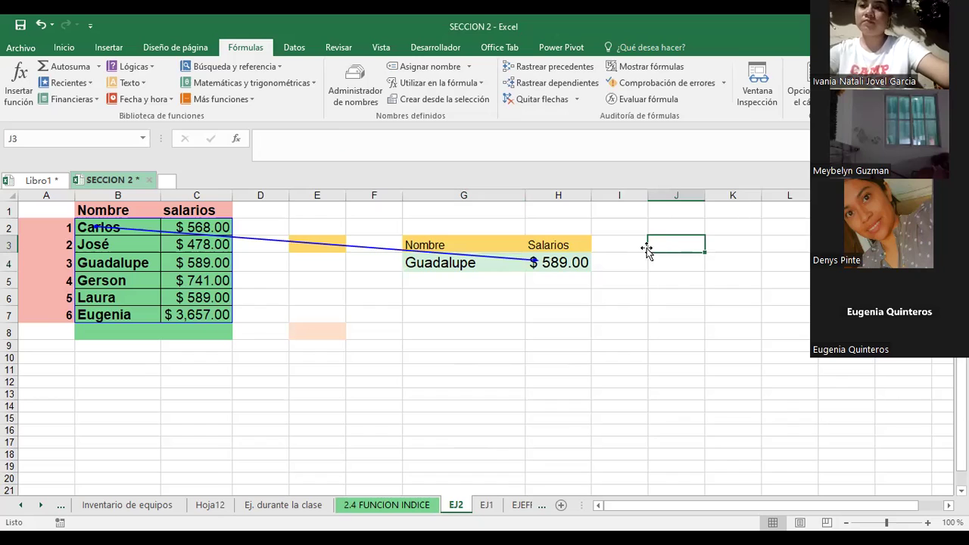
left_click(639, 245)
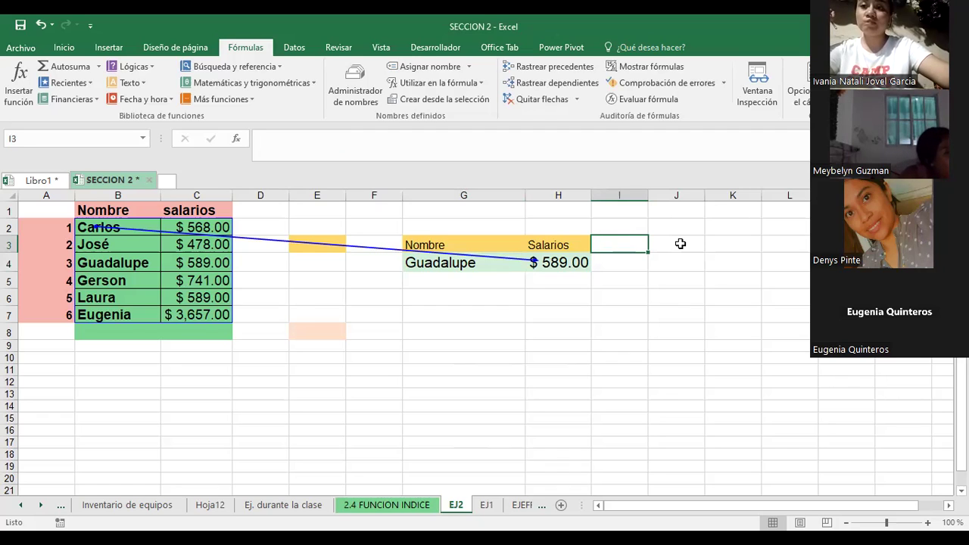
left_click(680, 244)
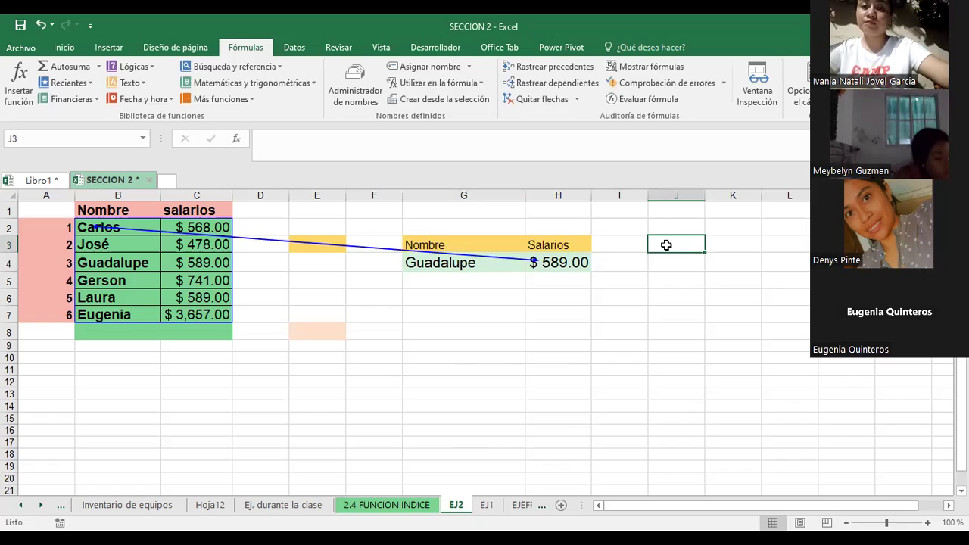
left_click(623, 238)
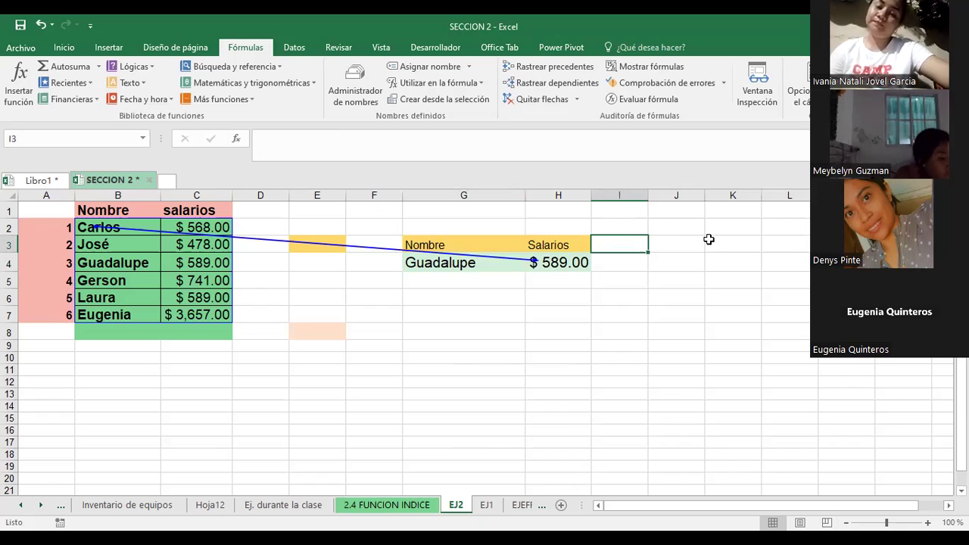
key("Up")
left_click(681, 231)
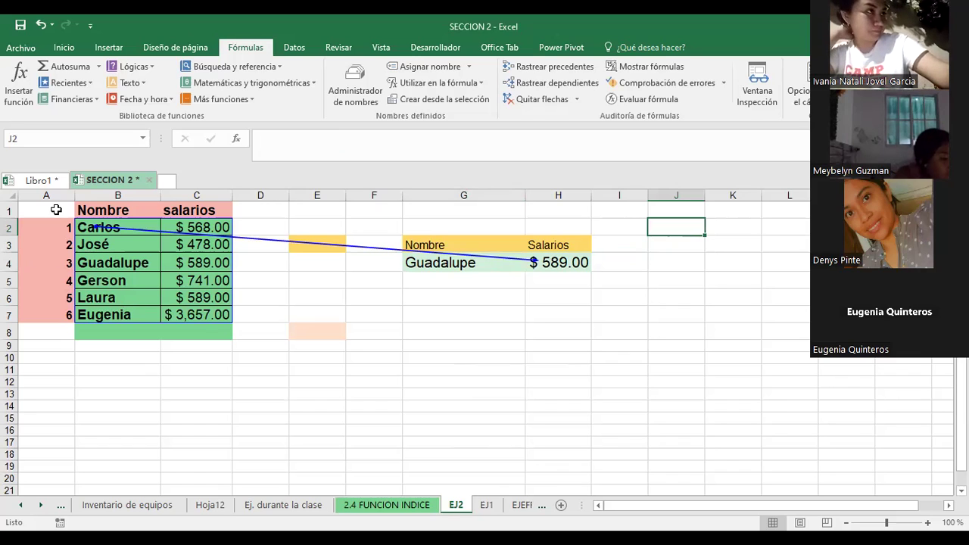
left_click_drag(56, 209, 186, 331)
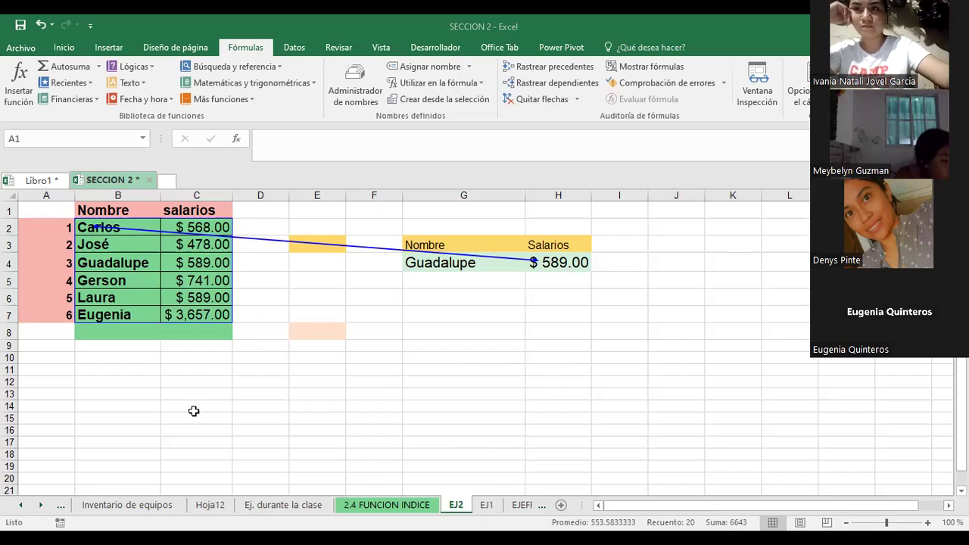
key("ctrl+a")
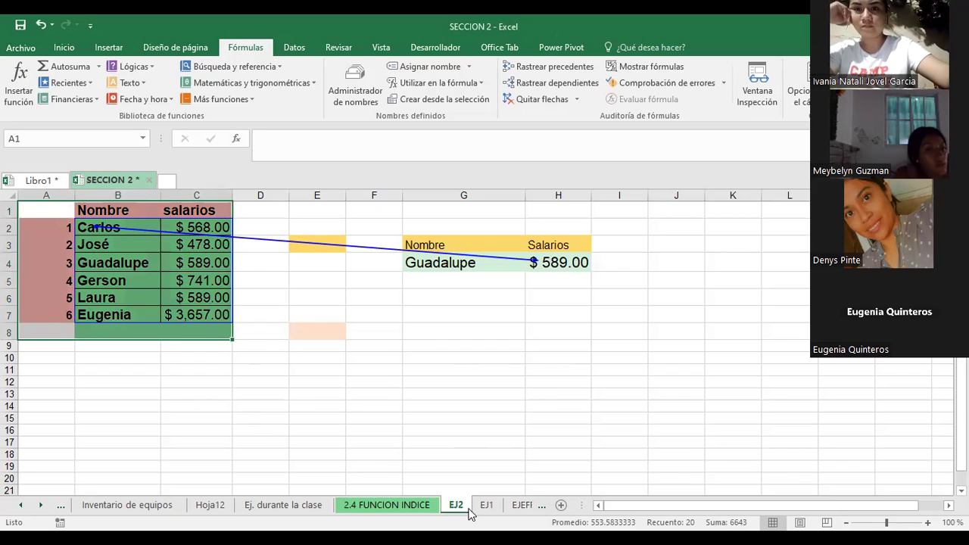
left_click(487, 506)
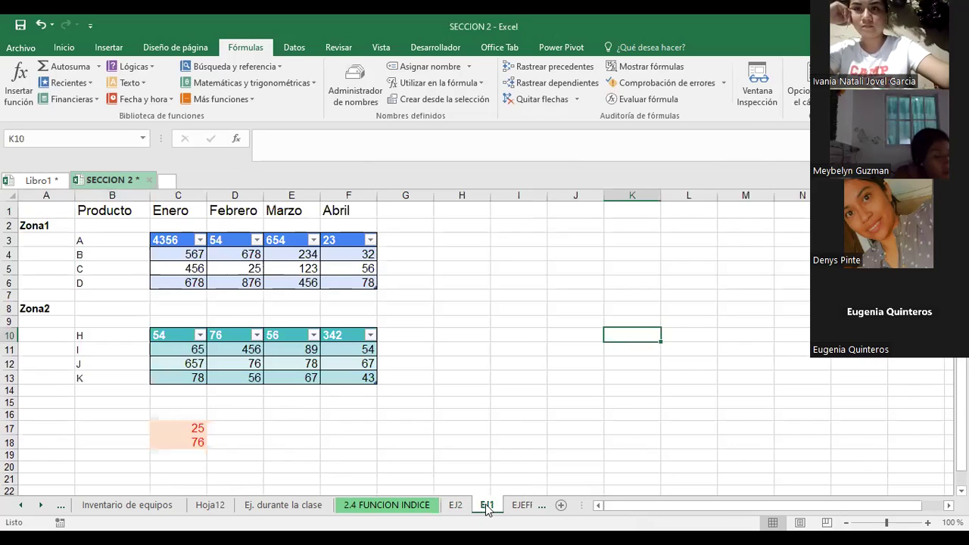
left_click(324, 453)
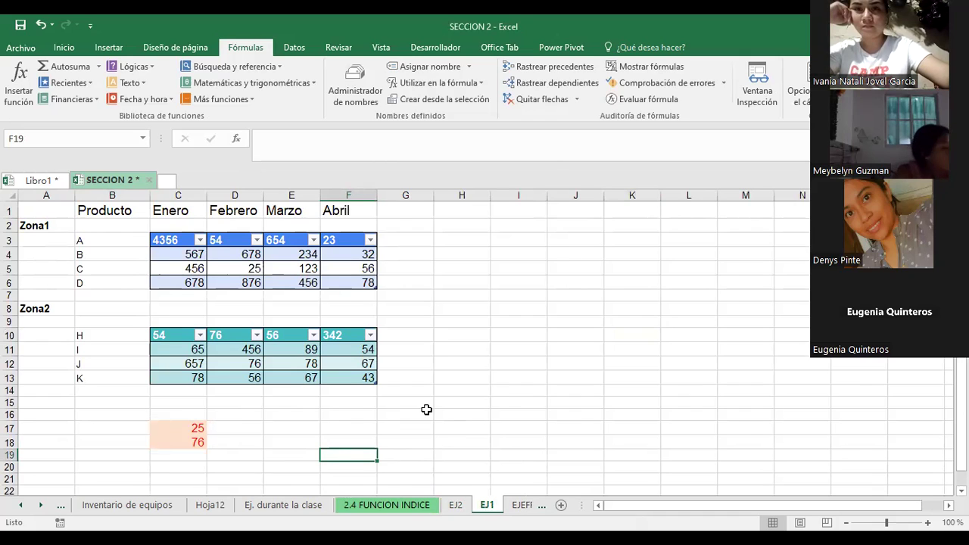
left_click(418, 404)
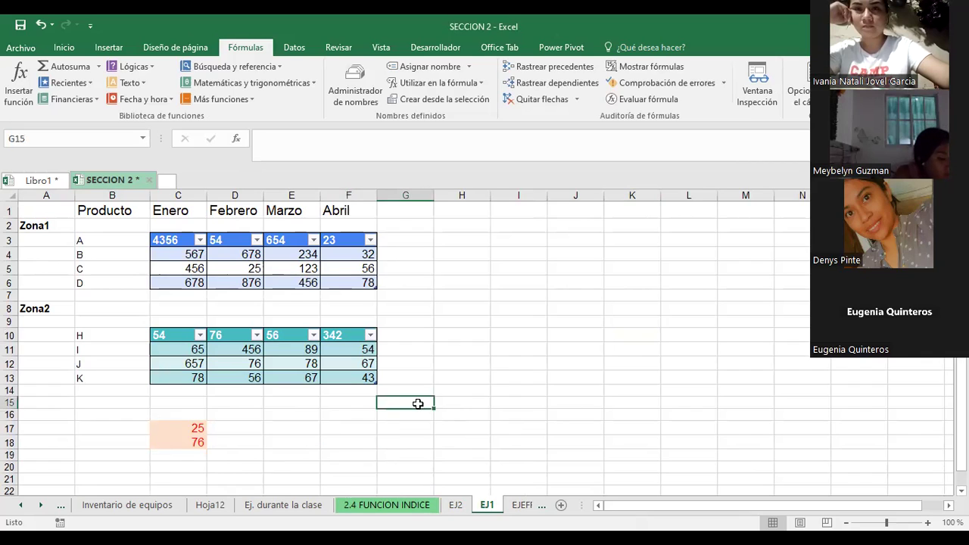
left_click(460, 399)
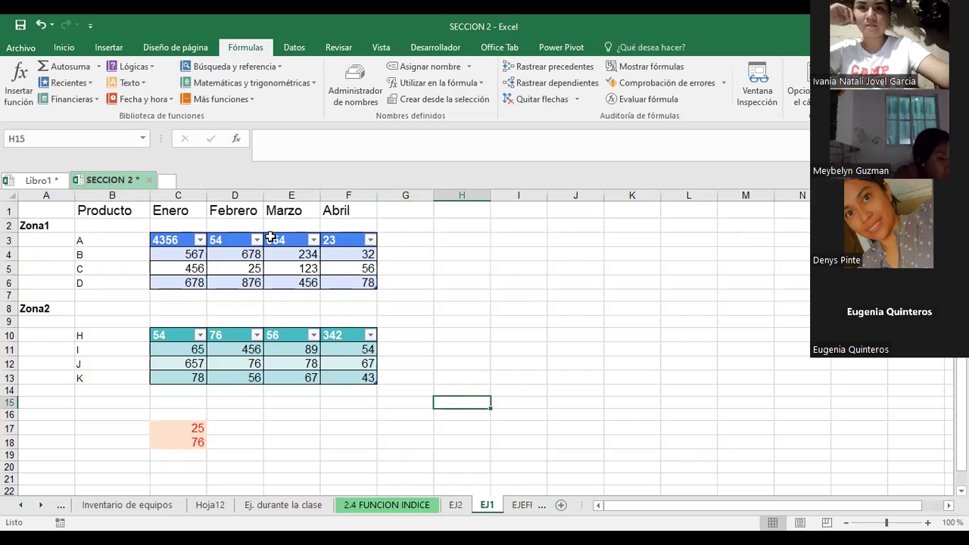
left_click(166, 240)
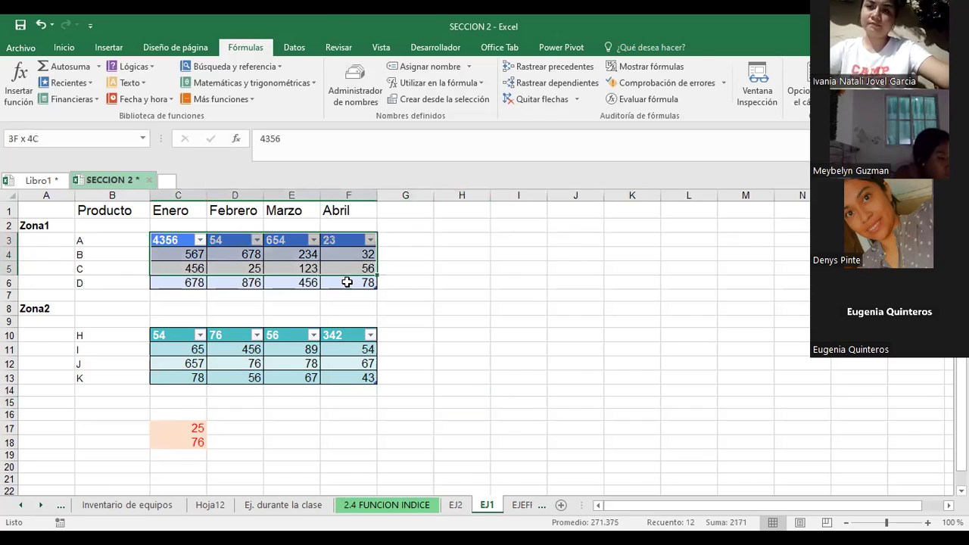
left_click_drag(310, 269, 347, 281)
left_click_drag(167, 335, 356, 378)
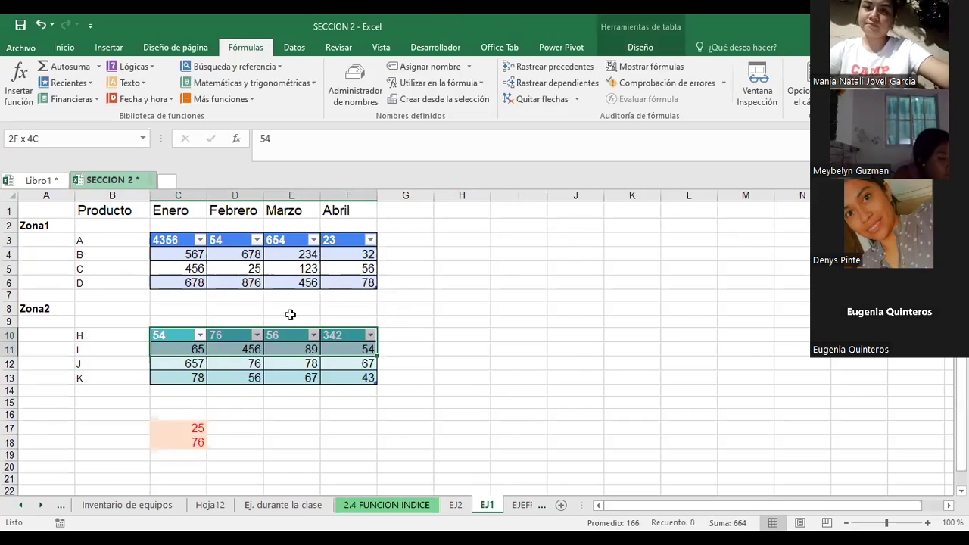
left_click(405, 442)
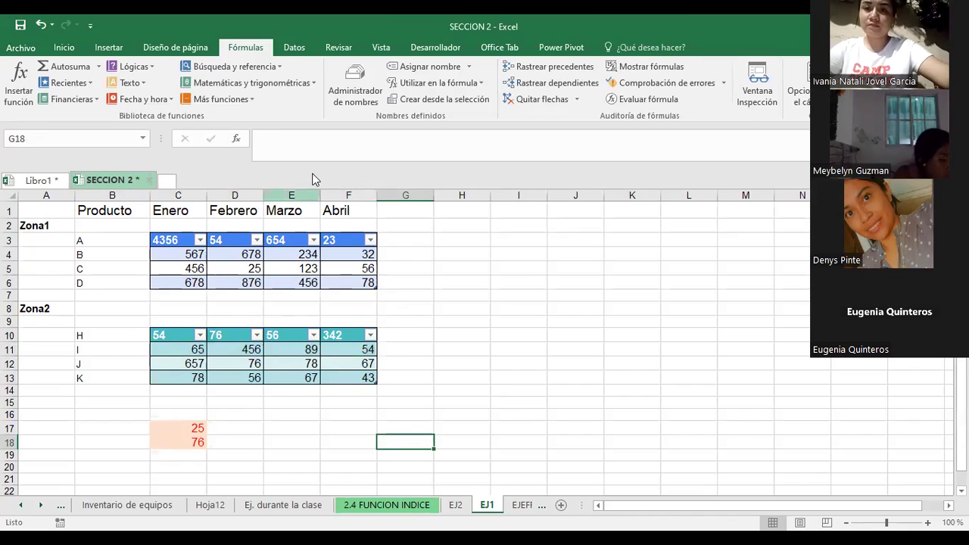
left_click(200, 240)
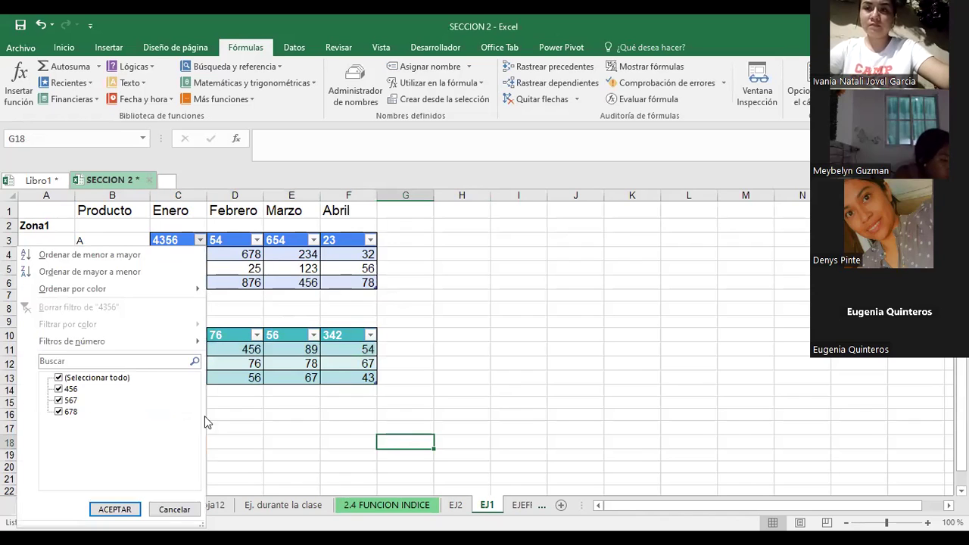
left_click(253, 426)
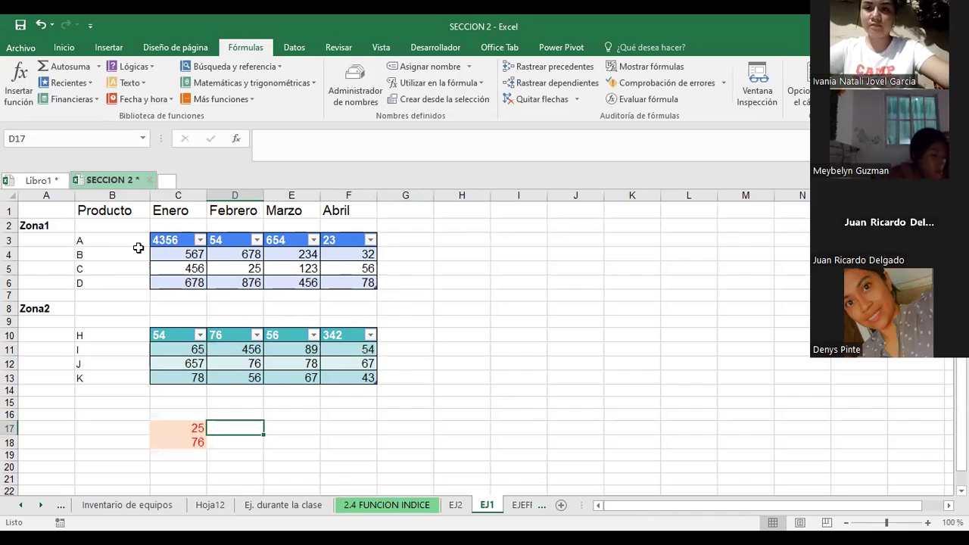
left_click(24, 224)
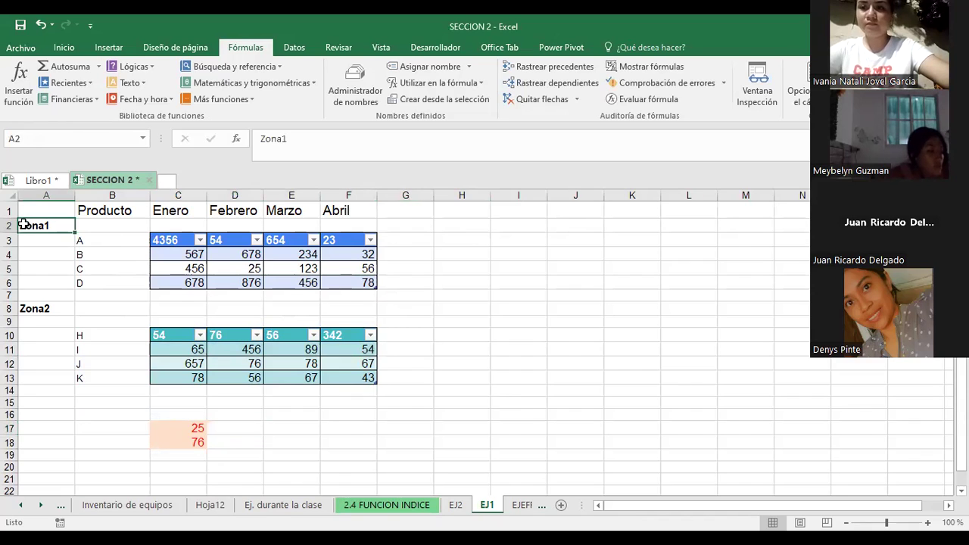
Fill the Zona1 and Zona2 labels in A2 and A8 pink
left_click(62, 46)
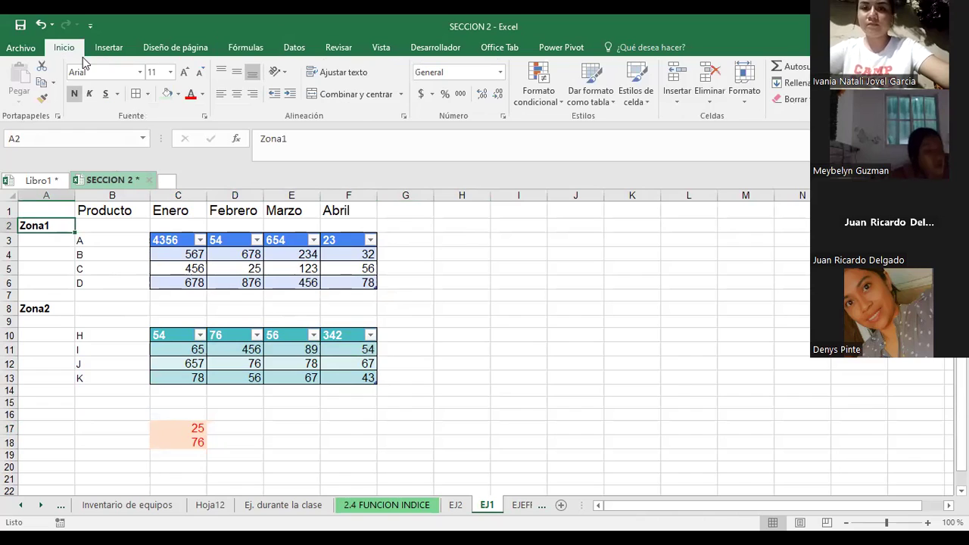
left_click(178, 94)
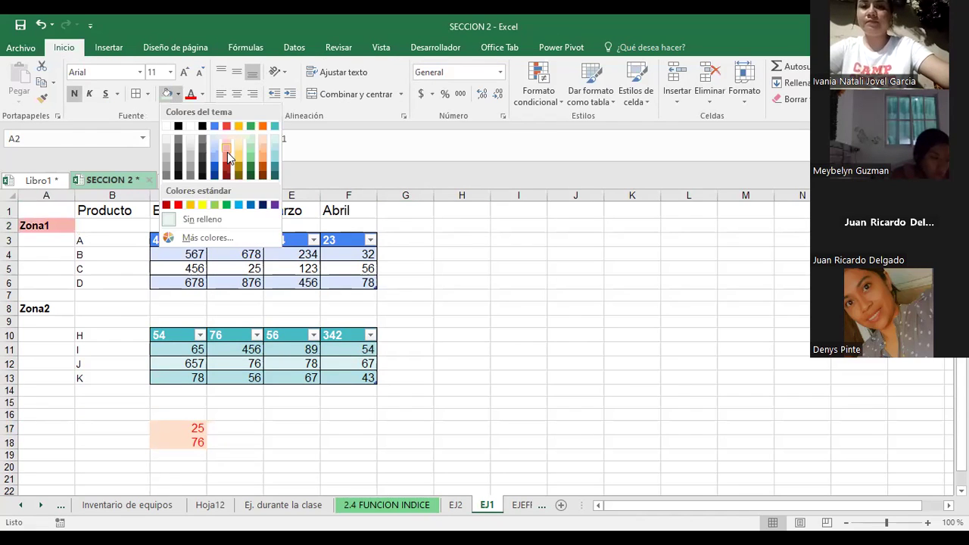
left_click(227, 152)
left_click(42, 308)
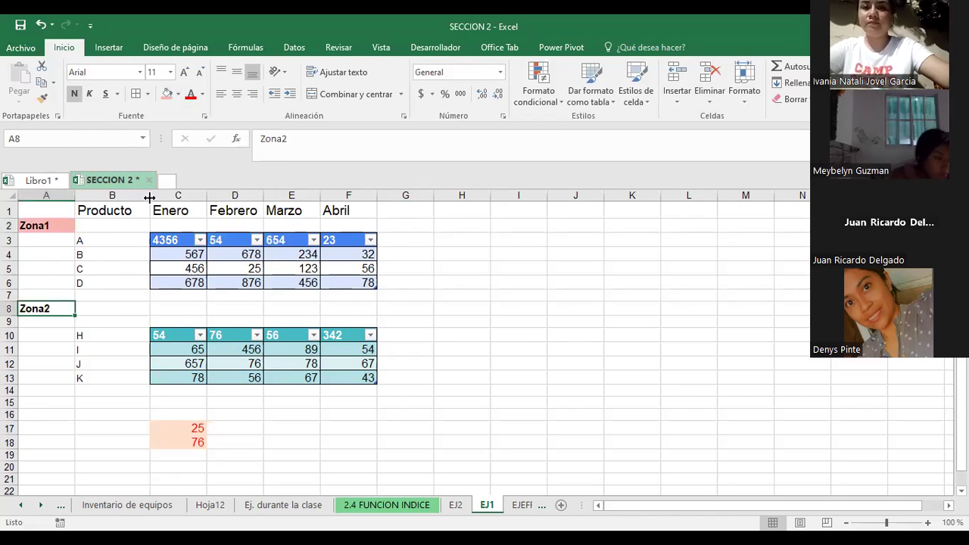
left_click(165, 93)
Fill the product letters B3:B6 (A–D) and B10:B13 (H–K) orange
left_click_drag(118, 241, 118, 281)
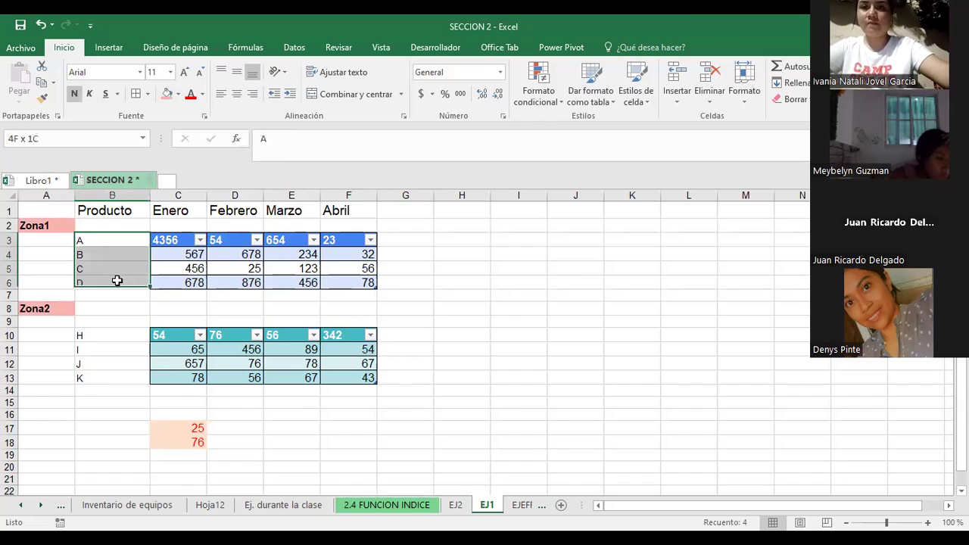
left_click(179, 93)
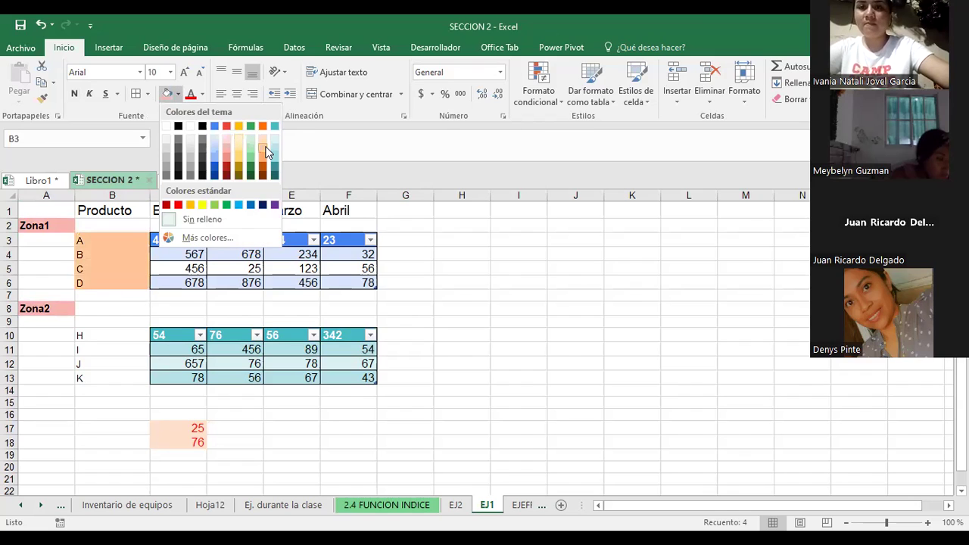
left_click_drag(99, 333, 96, 375)
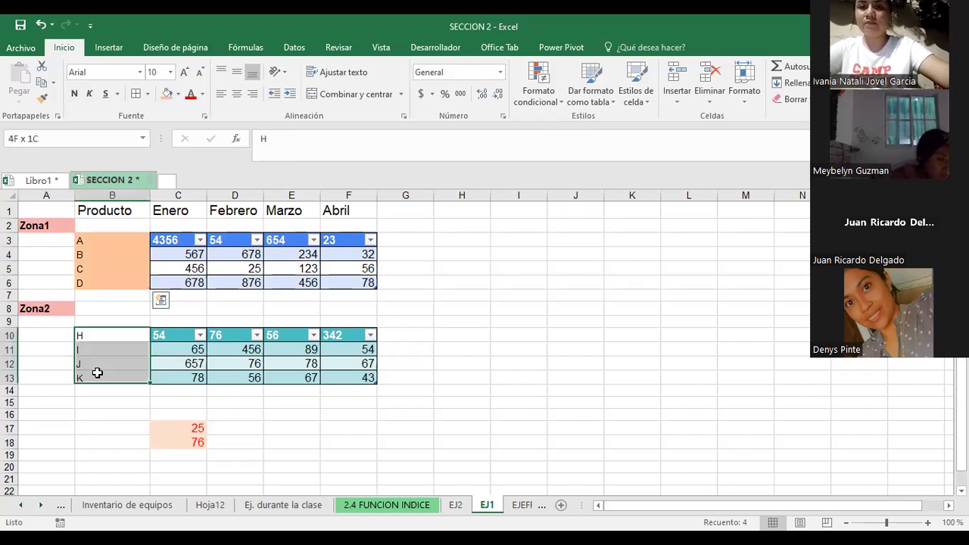
left_click(167, 93)
left_click(119, 405)
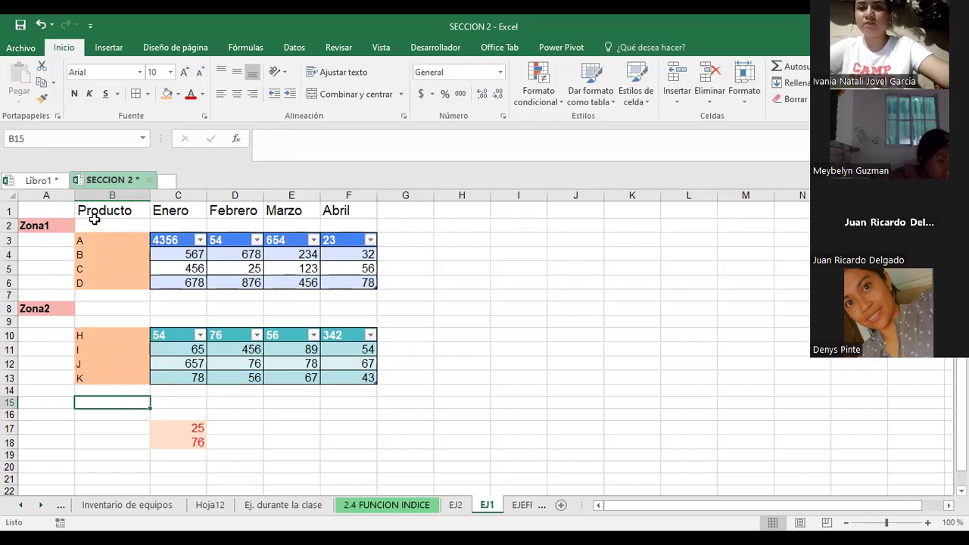
left_click_drag(93, 242, 335, 284)
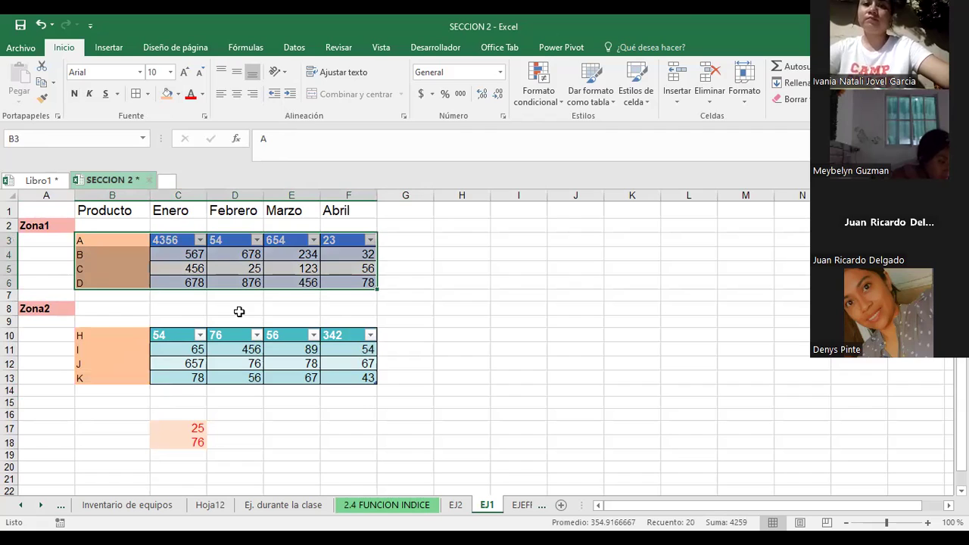
mouse_move(113, 332)
left_mouse_down()
mouse_move(369, 361)
mouse_move(369, 377)
left_mouse_up()
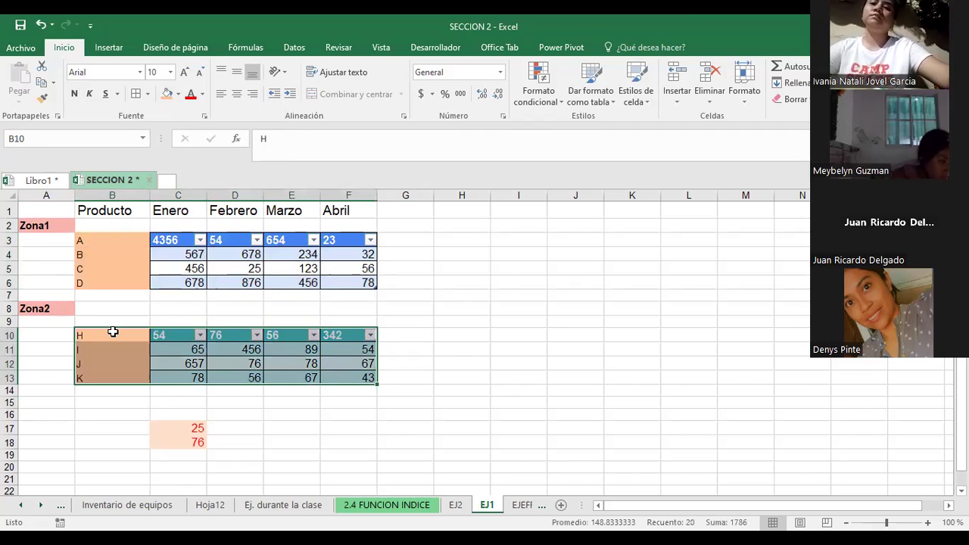
left_click(459, 236)
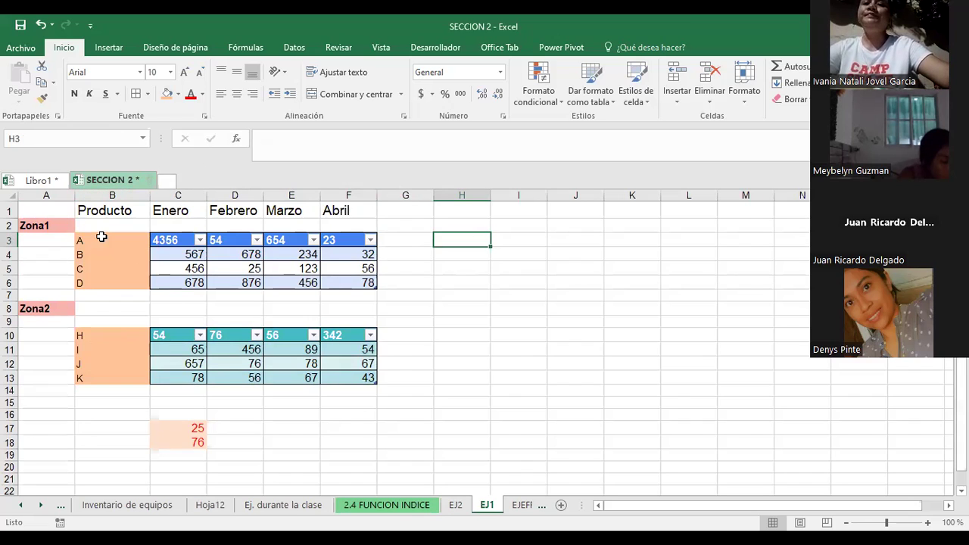
left_click_drag(102, 237, 368, 277)
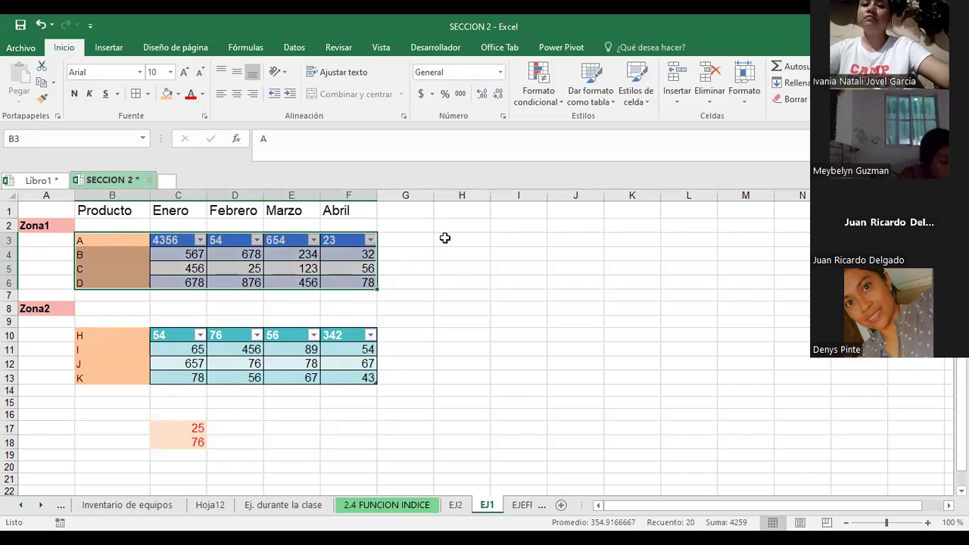
left_click(446, 239)
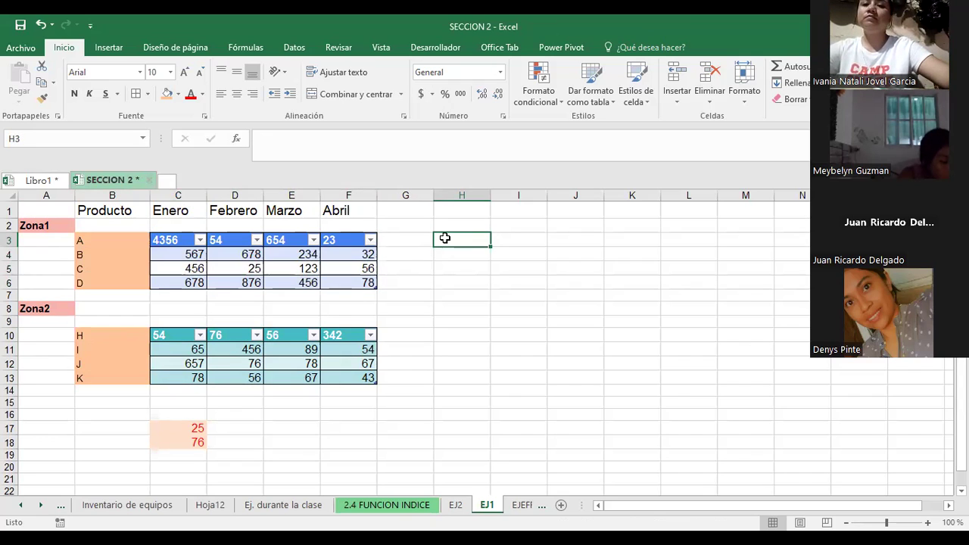
left_click(175, 267)
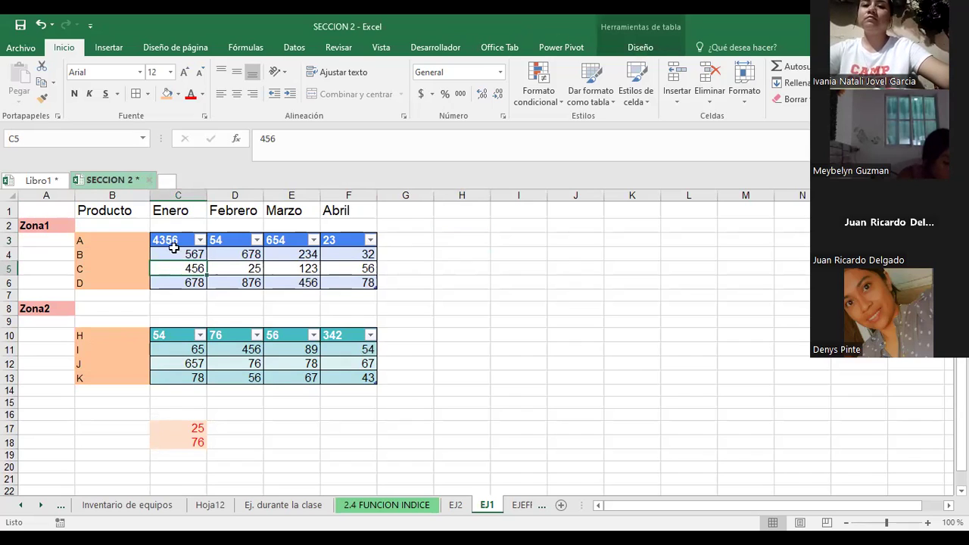
left_click(368, 271)
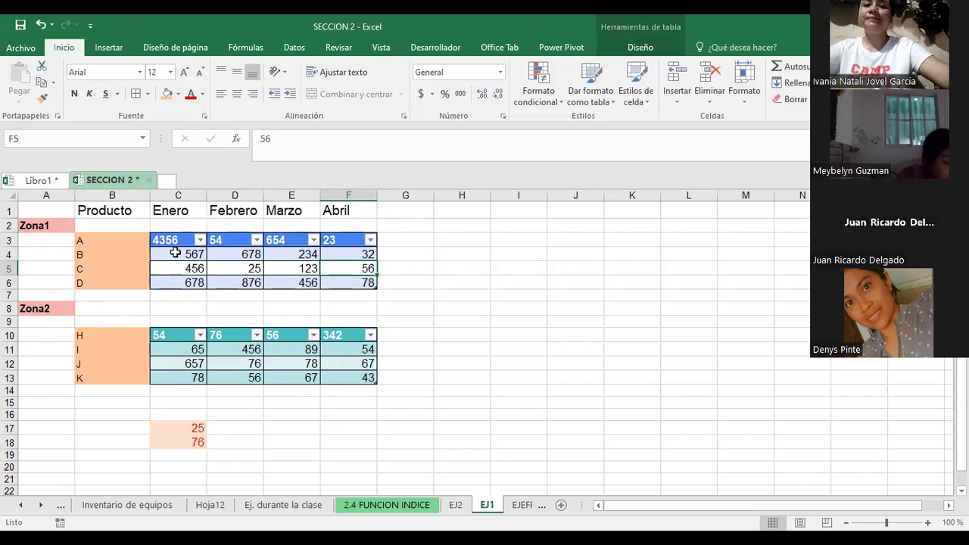
left_click(396, 240)
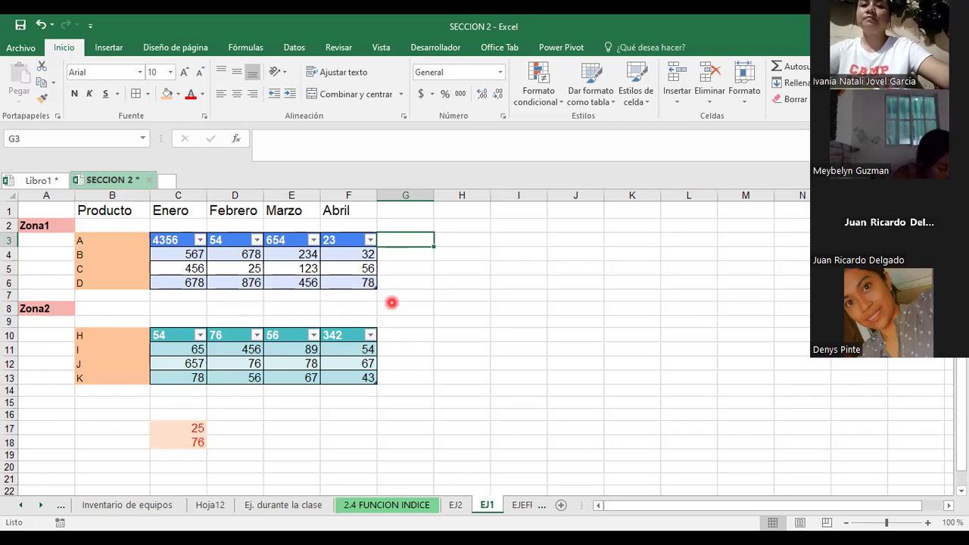
left_click(176, 432)
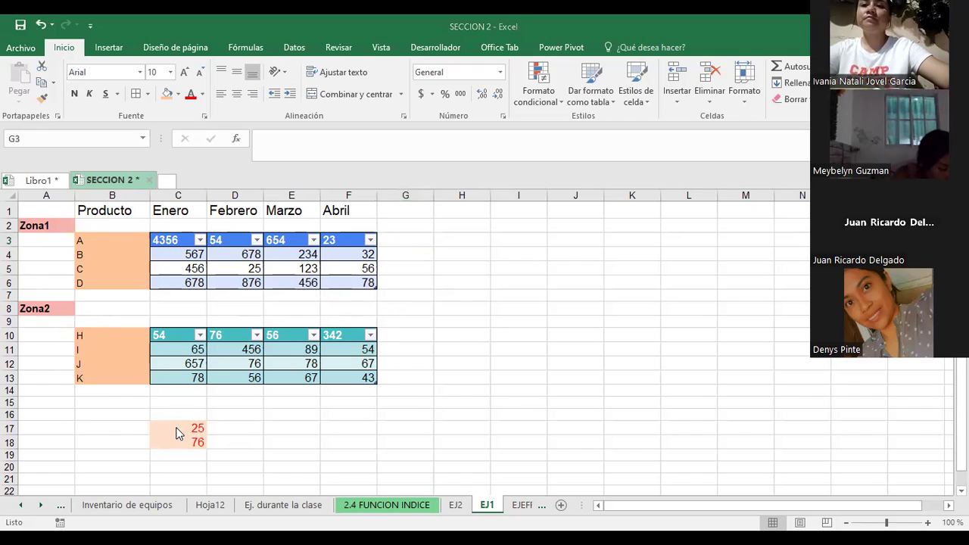
left_click(473, 267)
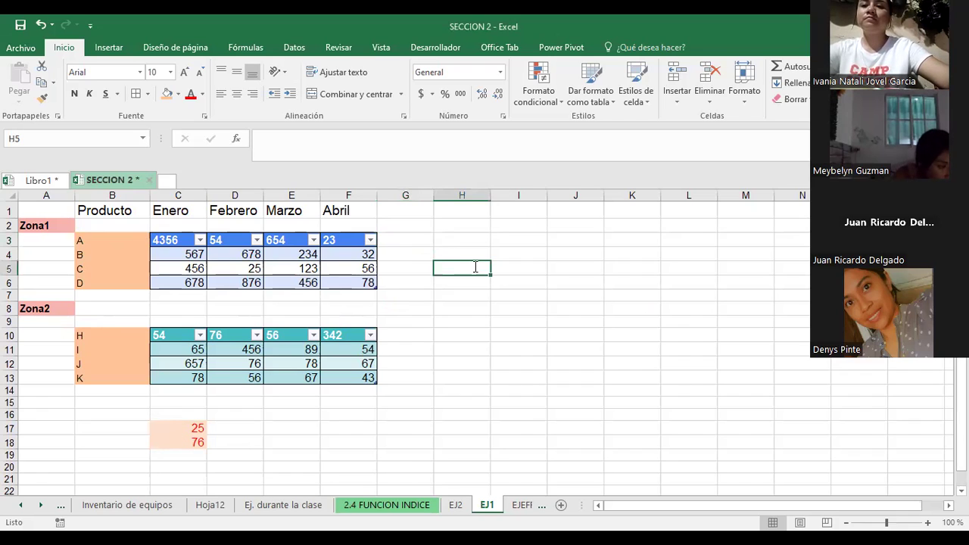
Start =INDICE( in H5 and pick the ref;núm_fila;núm_columna;núm_área reference form
type("=")
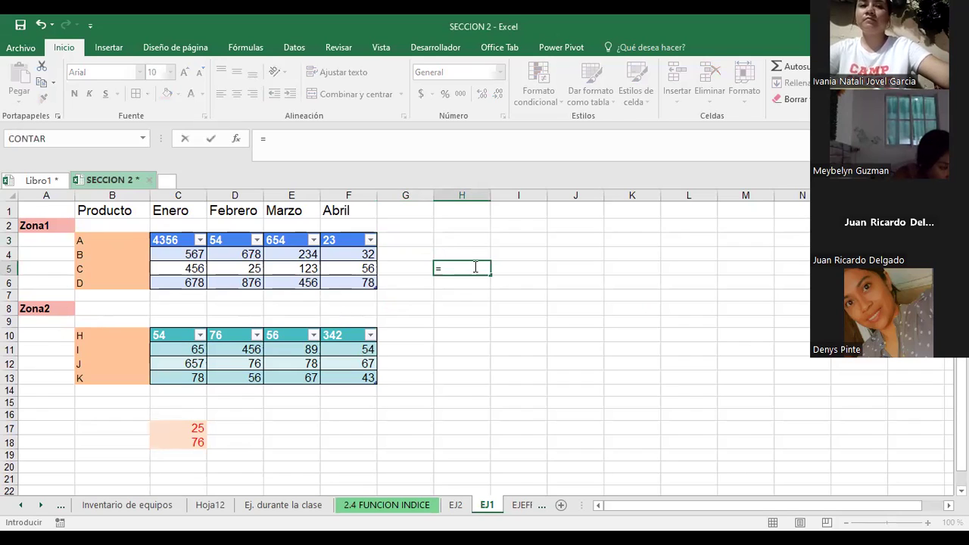
type("INDICE(")
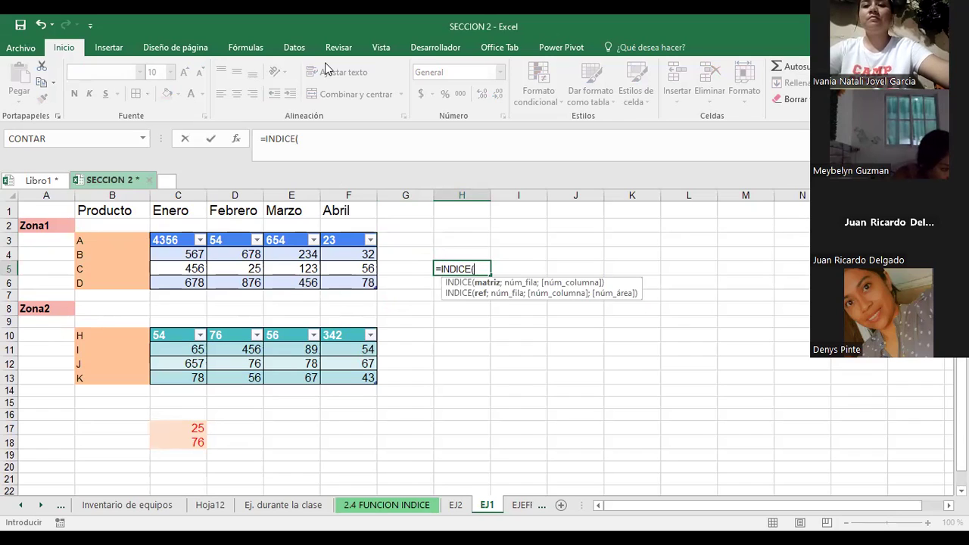
left_click(236, 139)
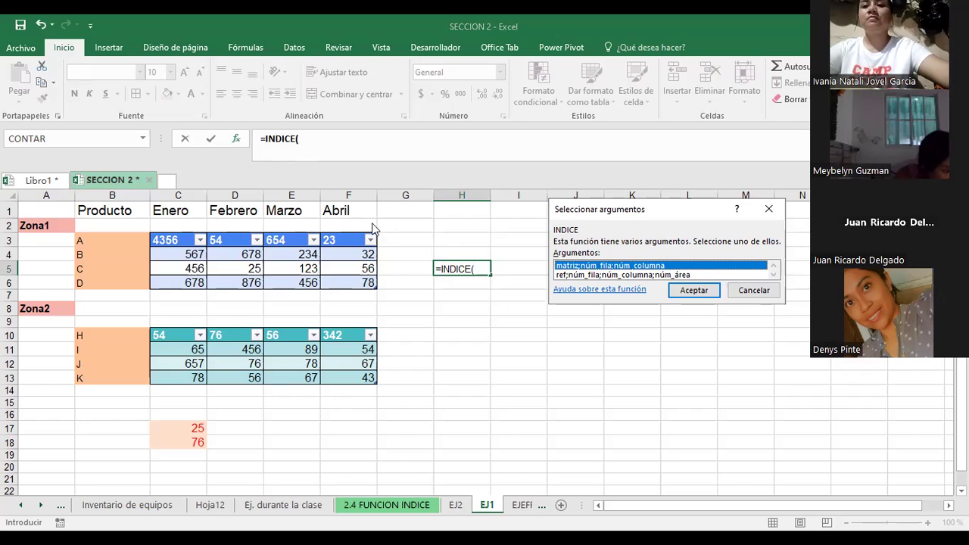
left_click(585, 275)
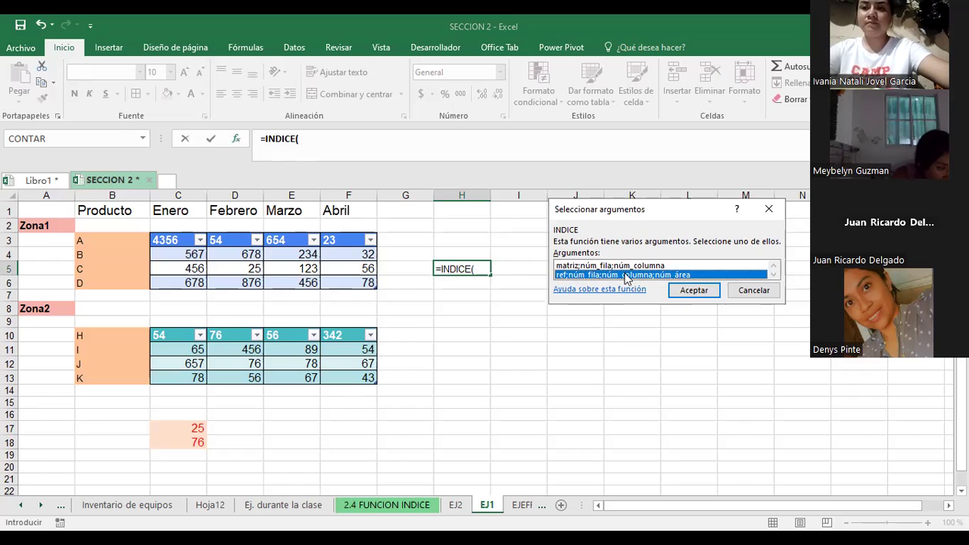
left_click(691, 292)
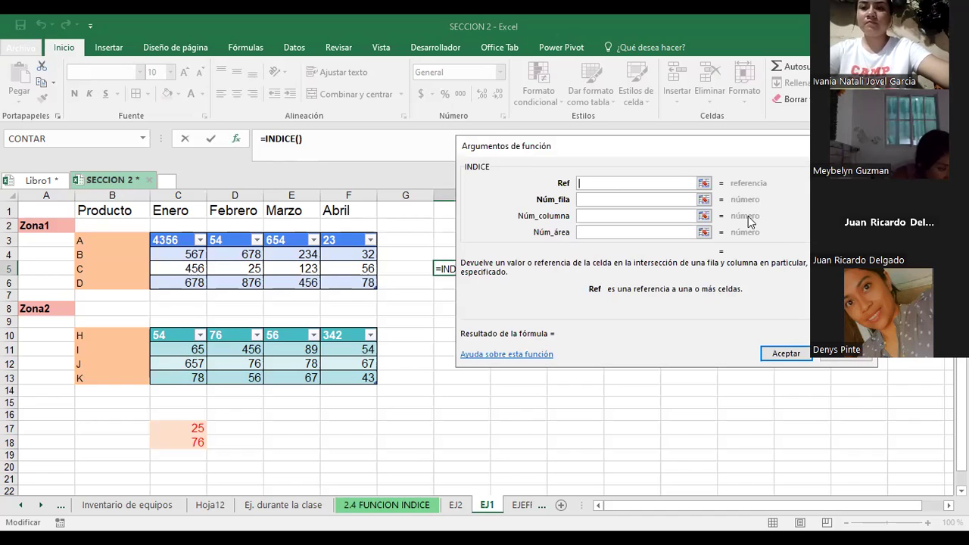
Set the INDICE arguments to Ref B3:F6, row 3, column 4, area 1, giving 123
left_click(704, 185)
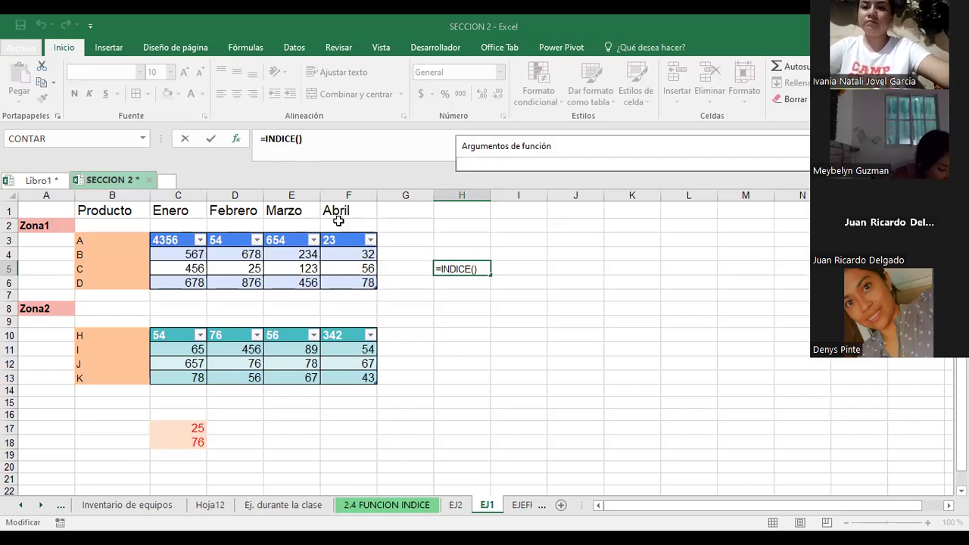
left_click_drag(96, 238, 159, 241)
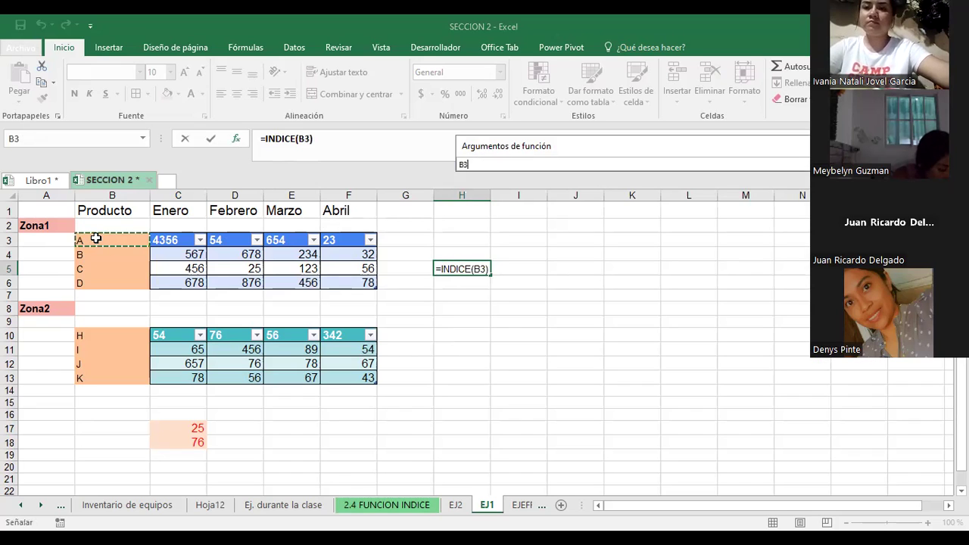
left_click(353, 282, "shift")
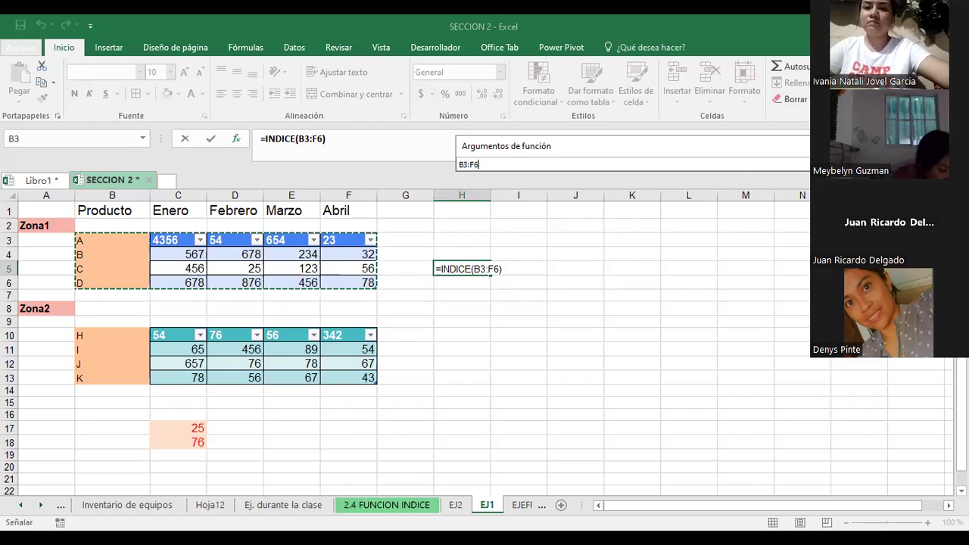
key("F2")
key("Return")
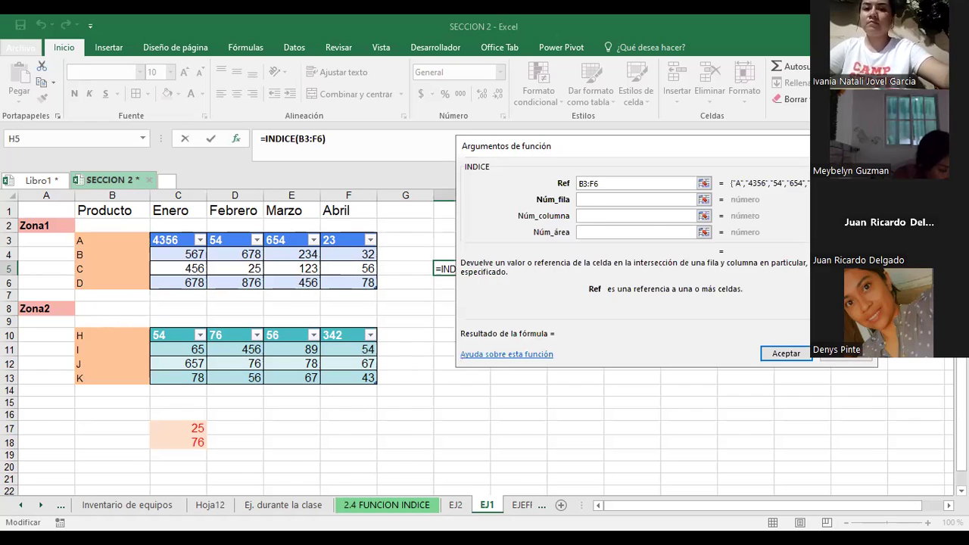
left_click(591, 200)
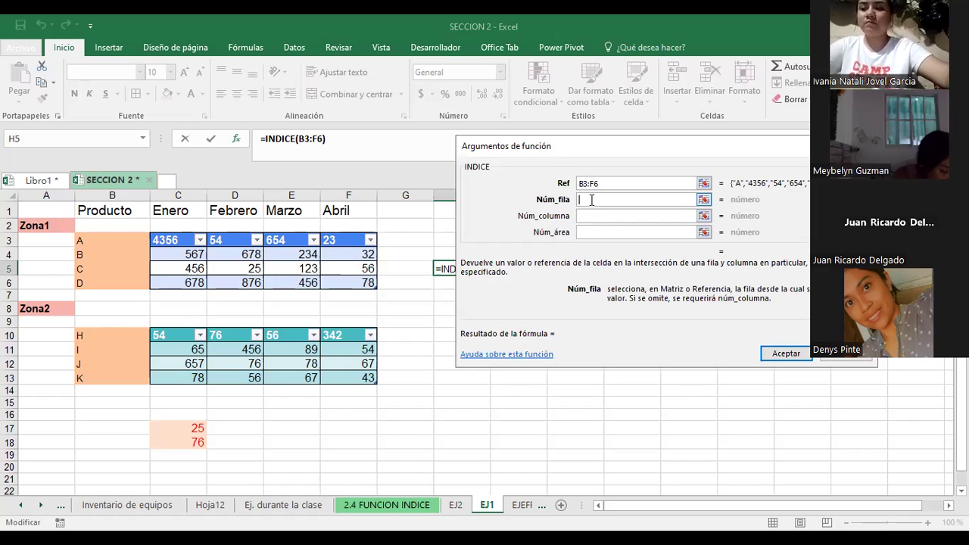
type("3")
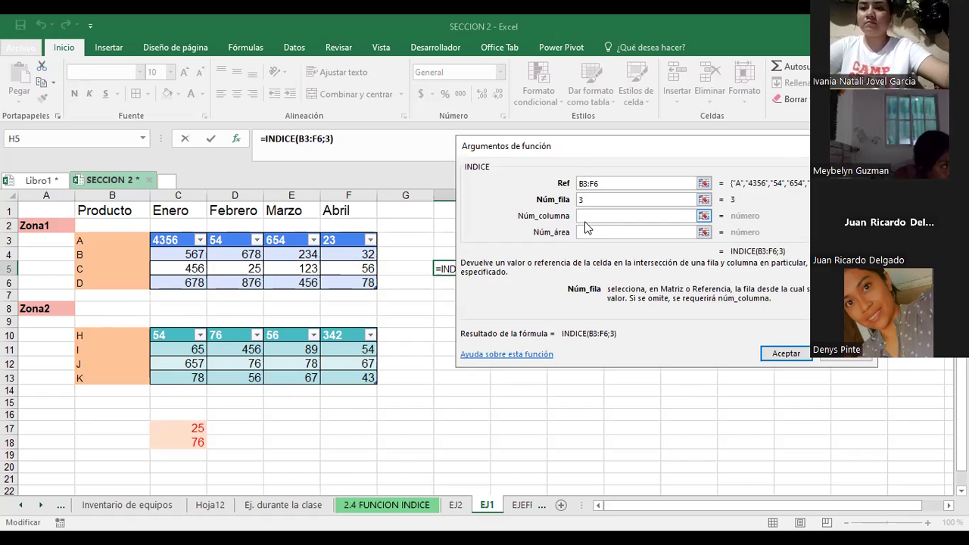
left_click(588, 217)
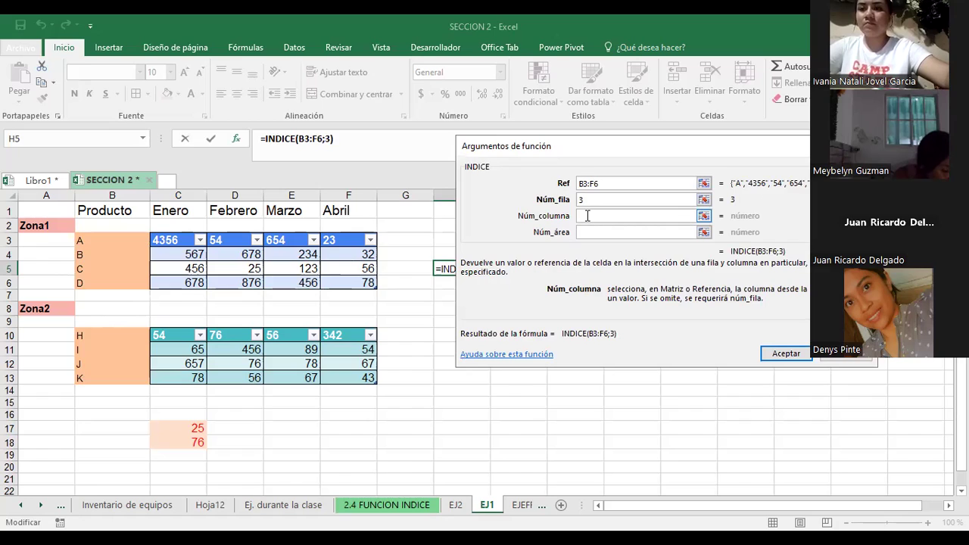
type("4")
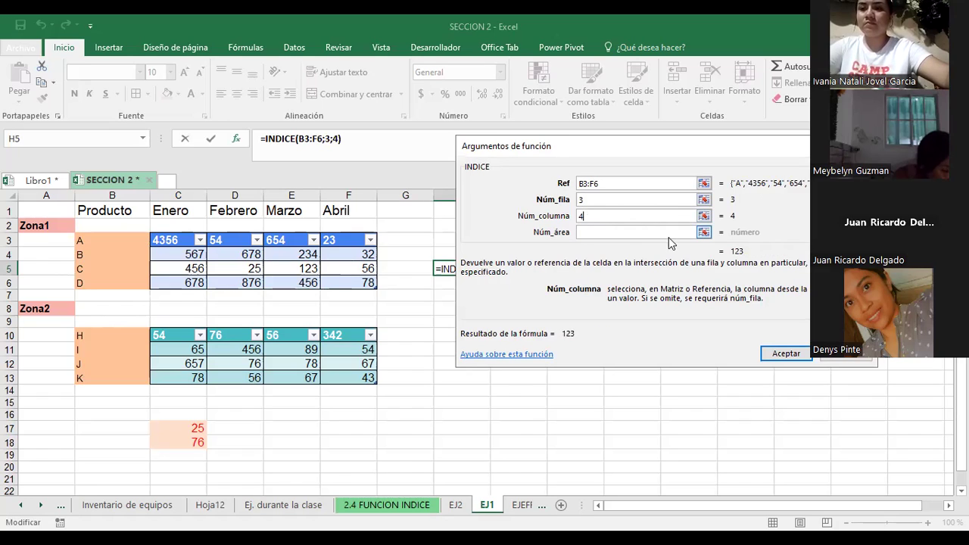
left_click(671, 233)
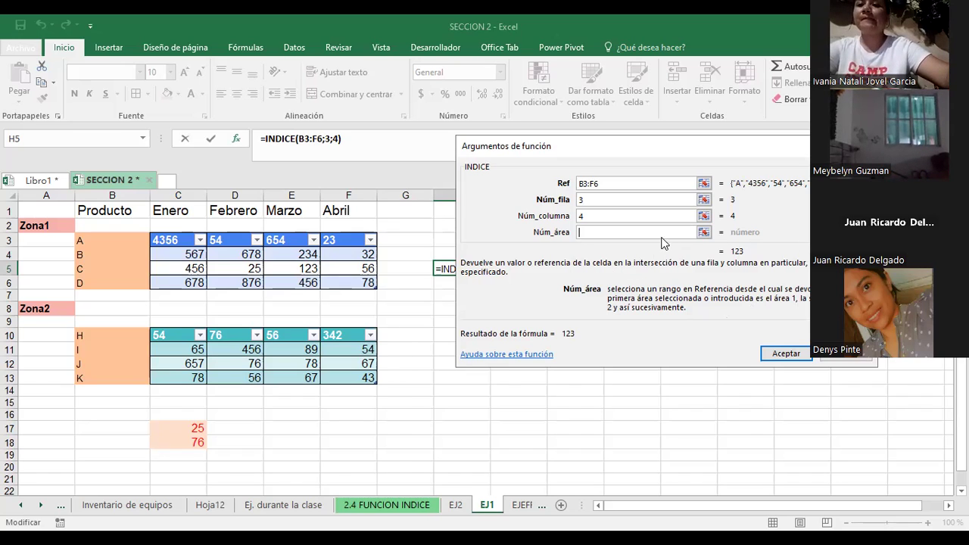
type("1")
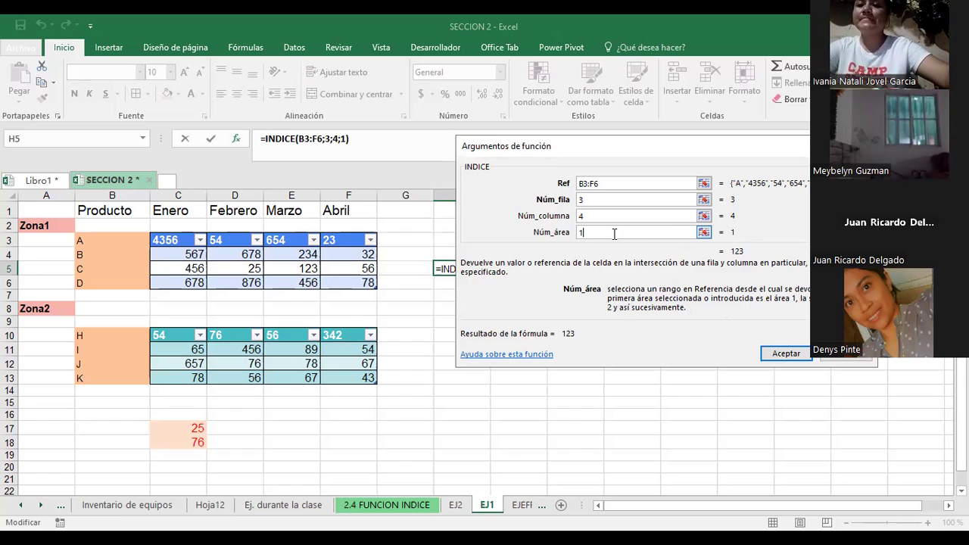
key("Return")
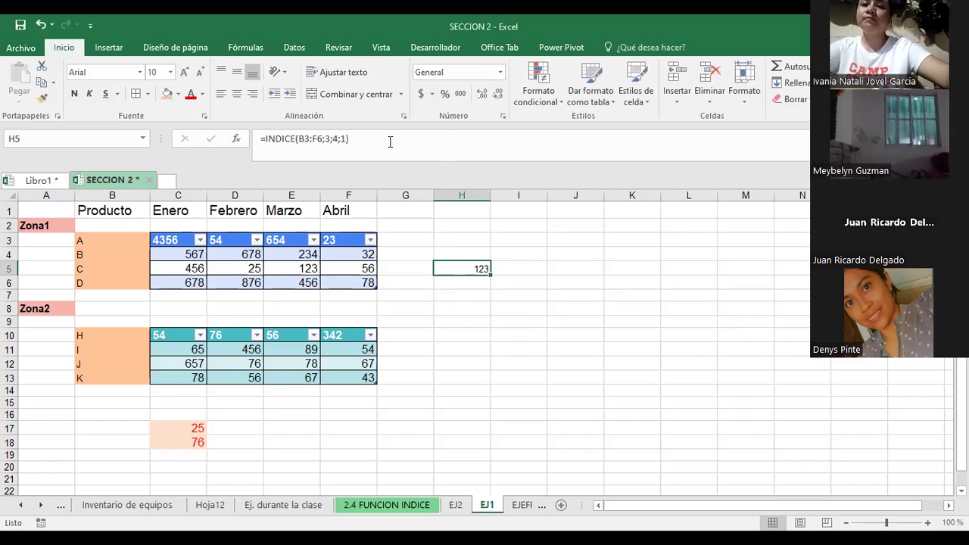
Make the 123 in H5 larger and bold on an orange fill
double_click(184, 72)
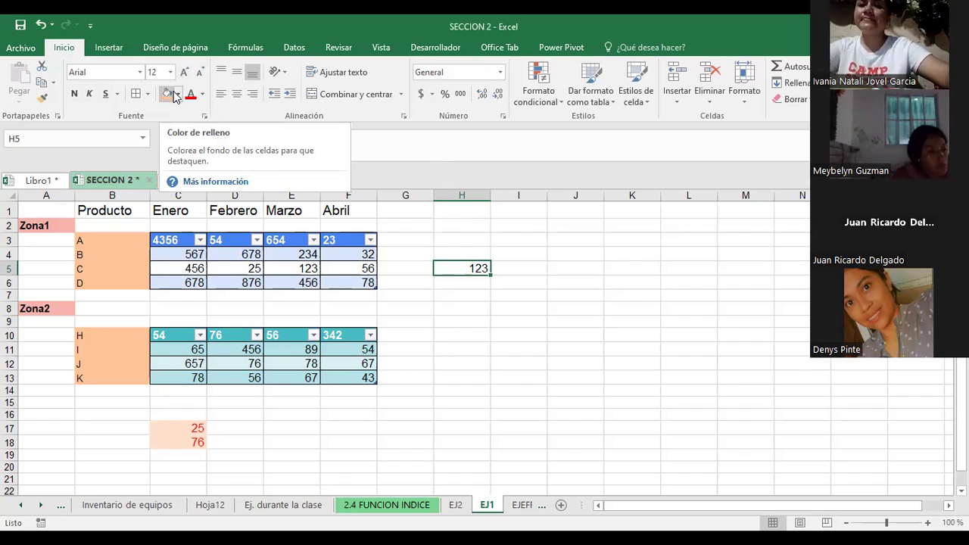
left_click(174, 93)
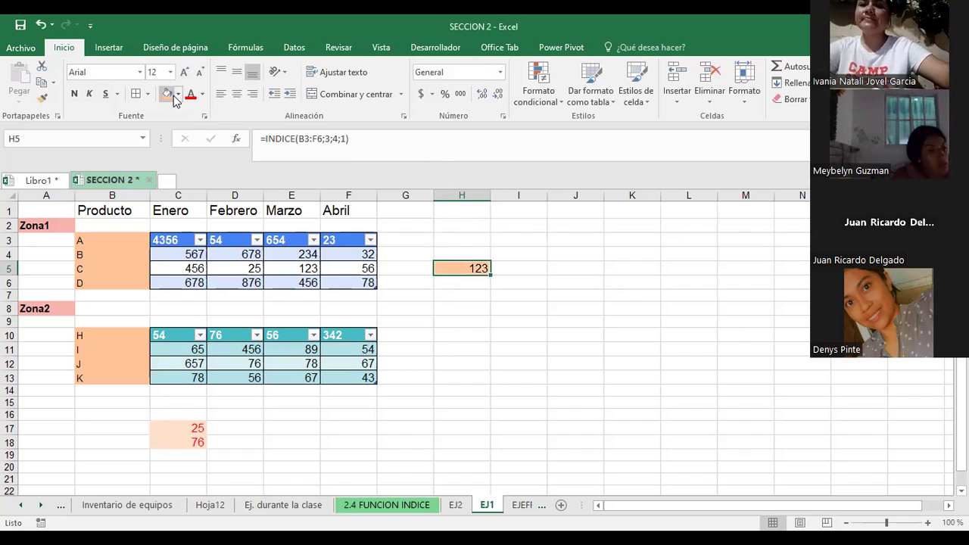
left_click(74, 93)
left_click(567, 280)
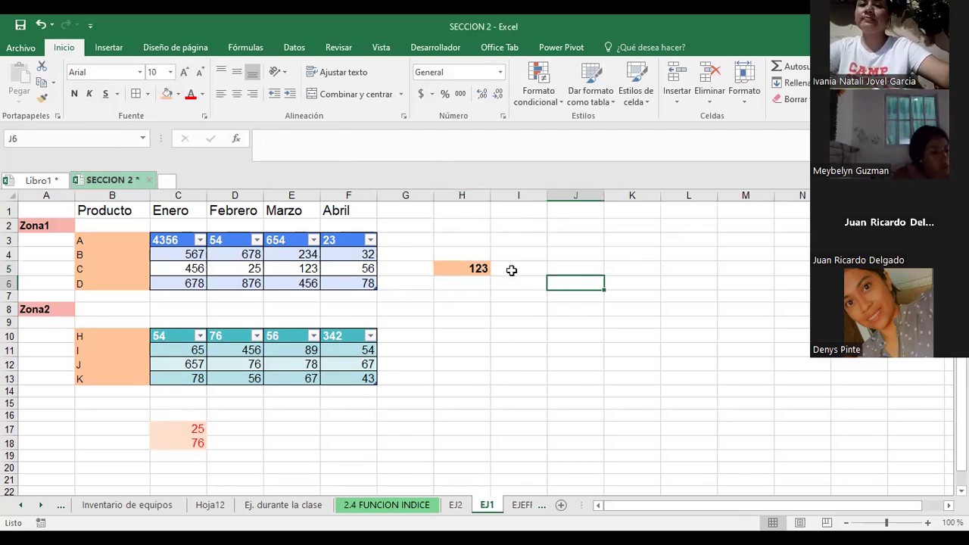
Review H5's INDICE formula in edit mode and recommit it unchanged
left_click(469, 268)
key("F2")
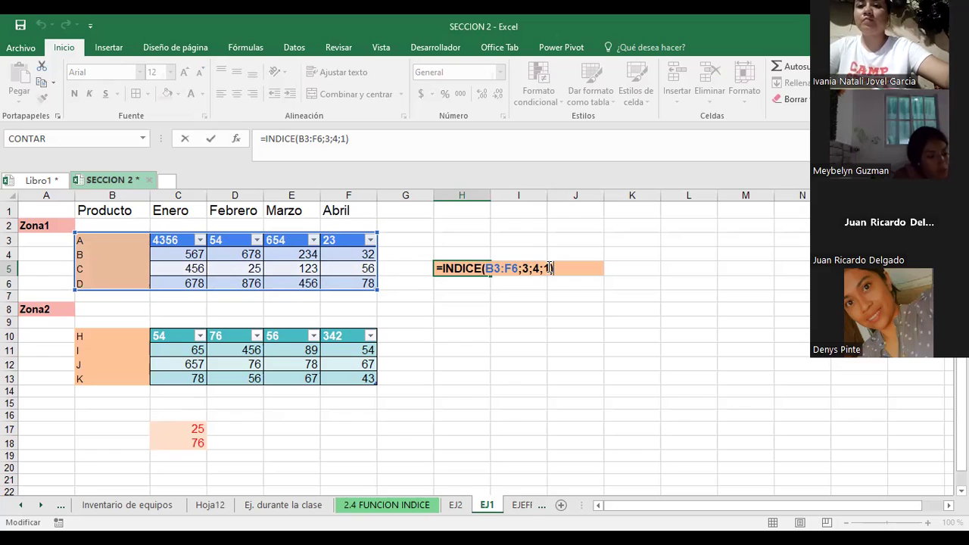
key("Return")
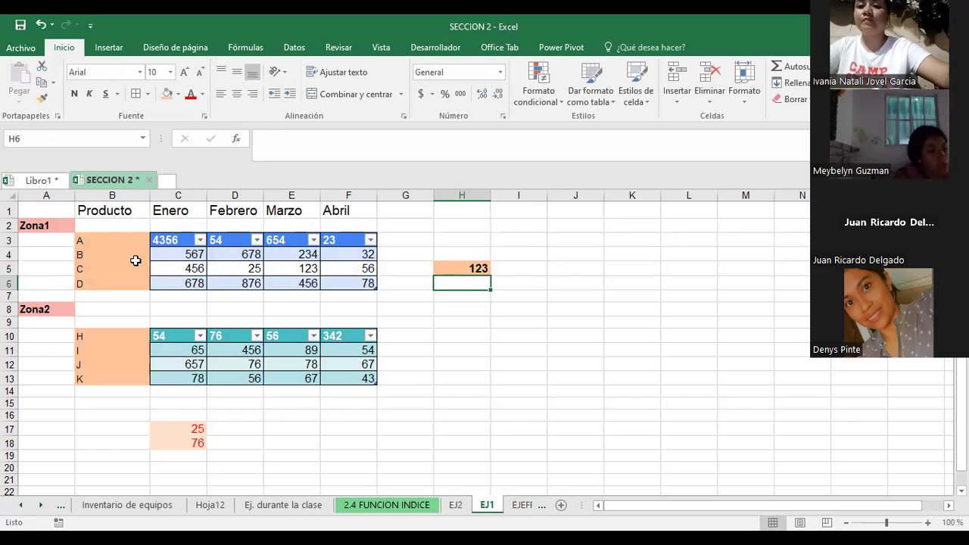
left_click(458, 268)
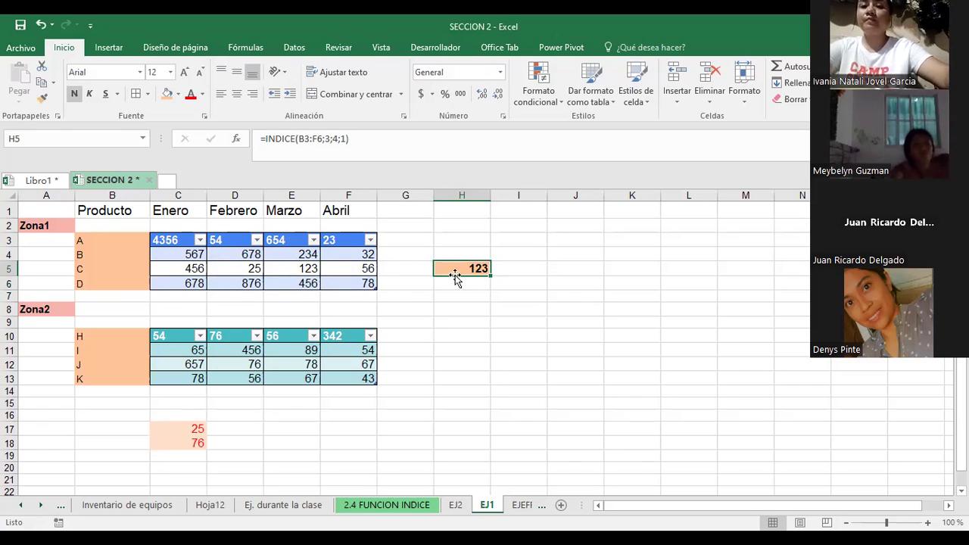
Trace the precedents of H5 and inspect E5, the cell holding 123
left_click(250, 47)
left_click(570, 68)
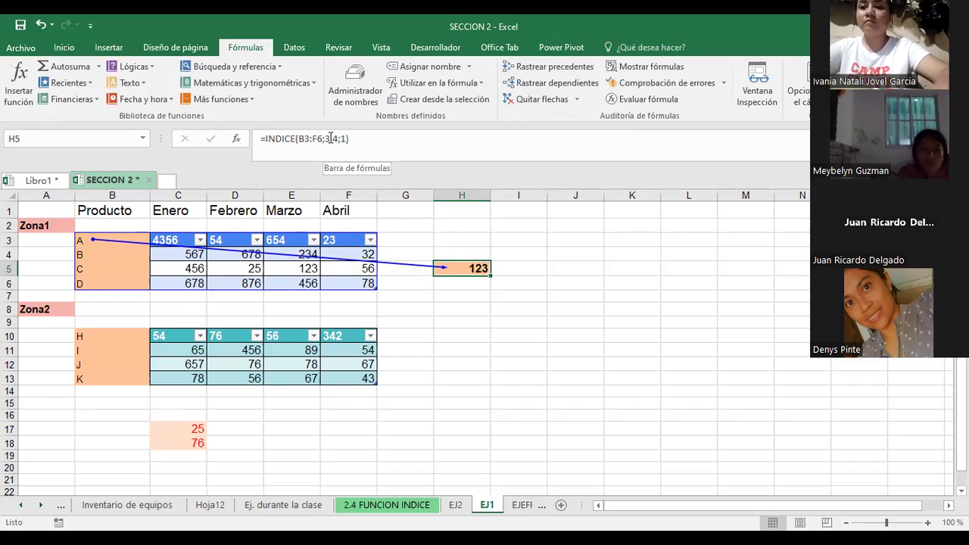
left_click(281, 238)
left_click(286, 256)
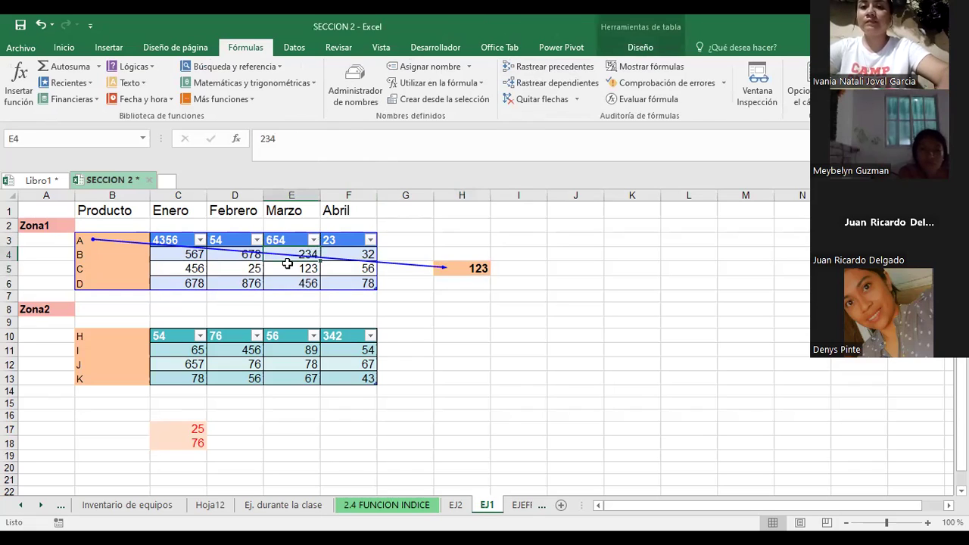
left_click(472, 267)
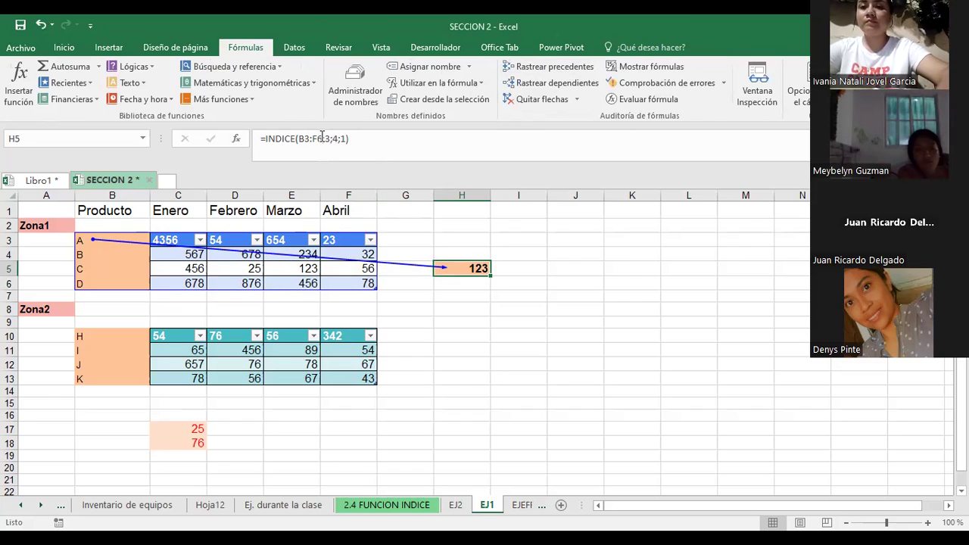
Edit H5 to =INDICE(B3:F6;3;4;2), turning the result into #¡REF!
key("F2")
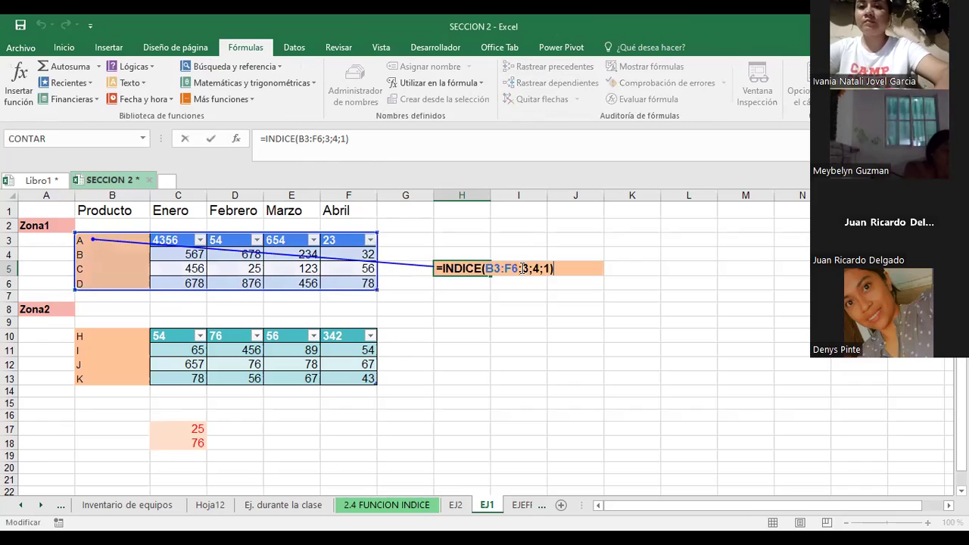
left_click(527, 268)
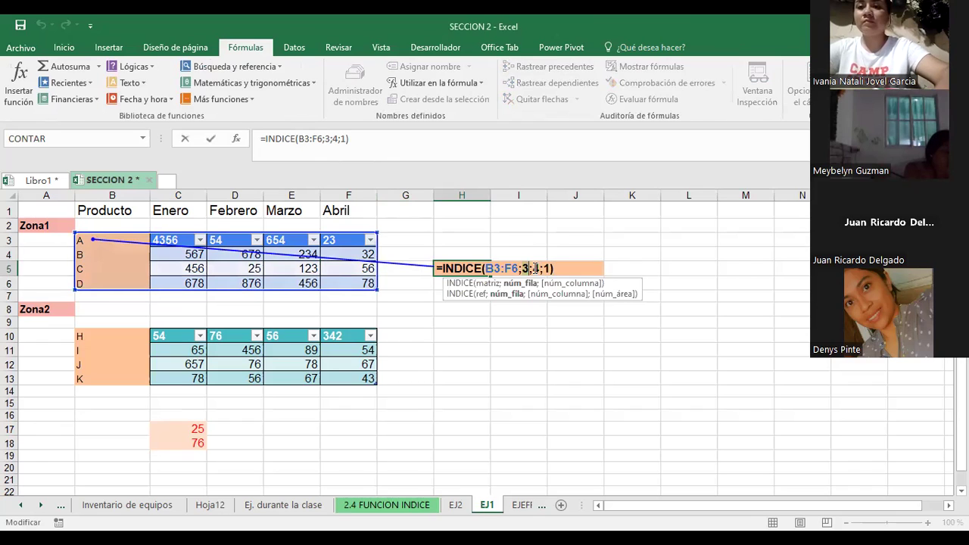
left_click(542, 268)
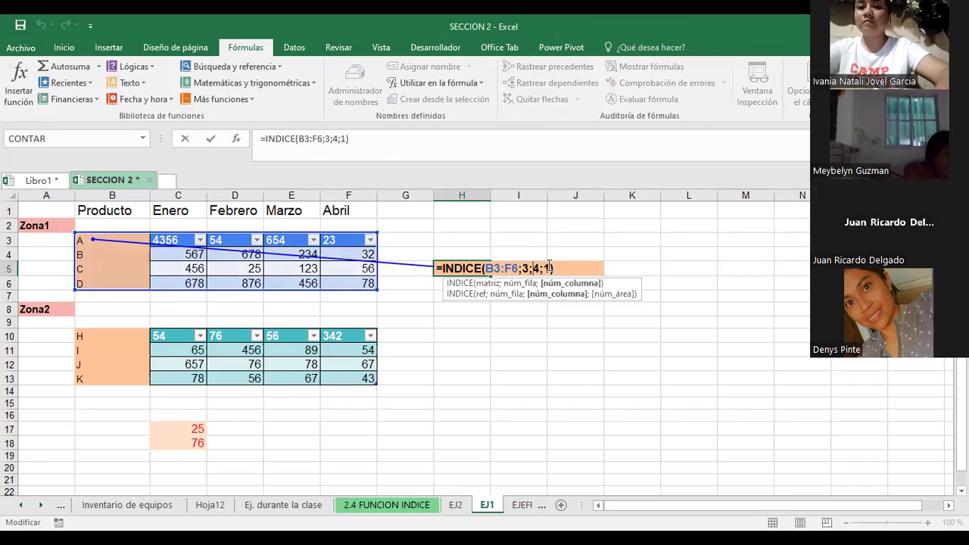
left_click(550, 268)
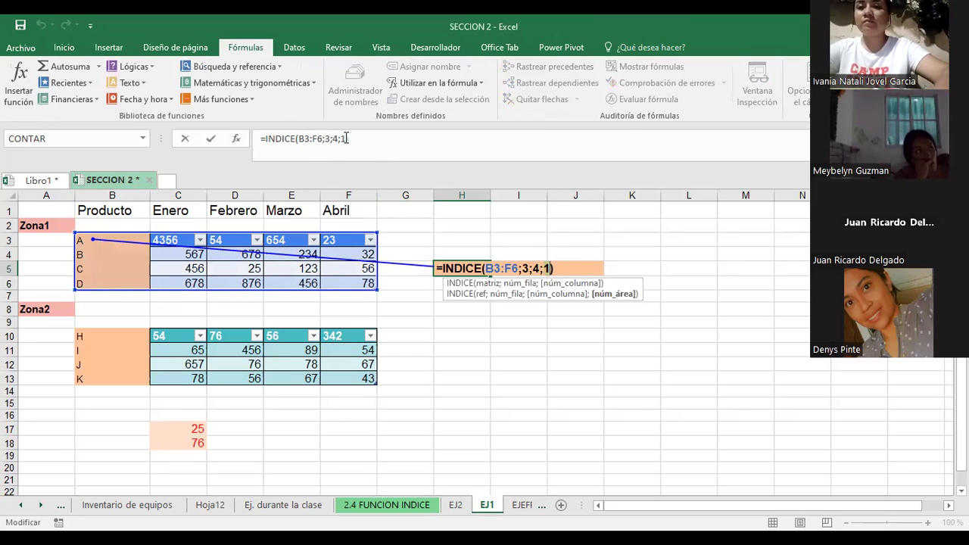
key("BackSpace")
type("2")
key("Return")
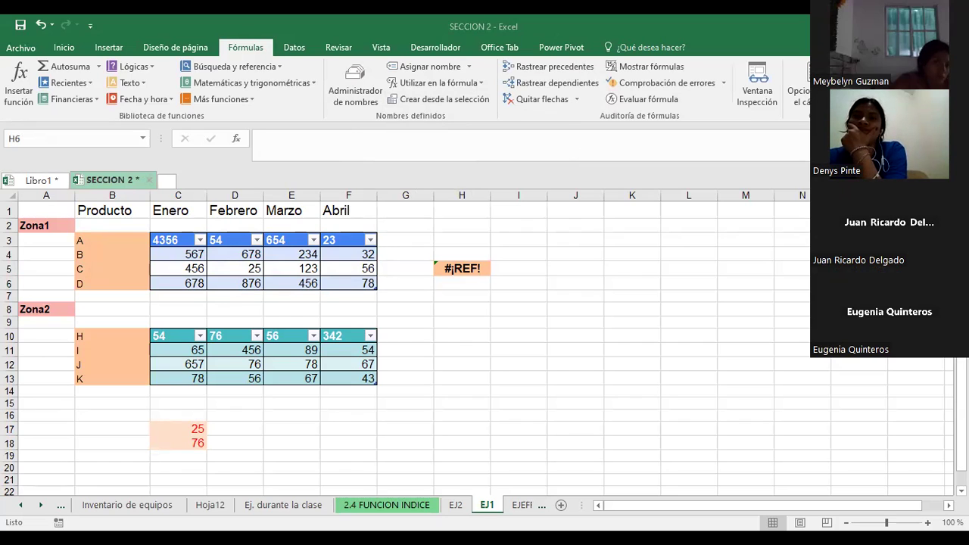
Restore H5 to =INDICE(B3:F6;3;4;1), replacing area 2 with 1 so it returns 123
left_click(451, 272)
key("F2")
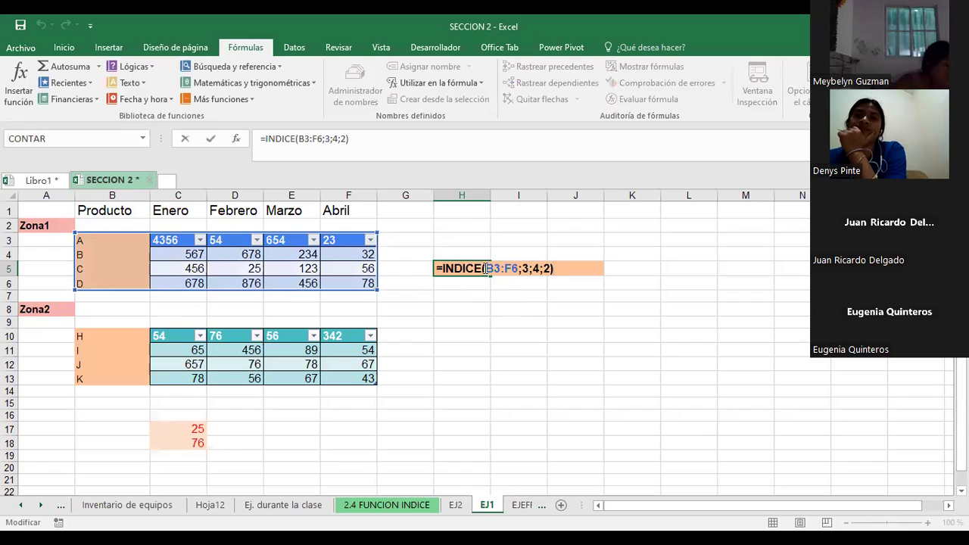
left_click_drag(488, 267, 519, 268)
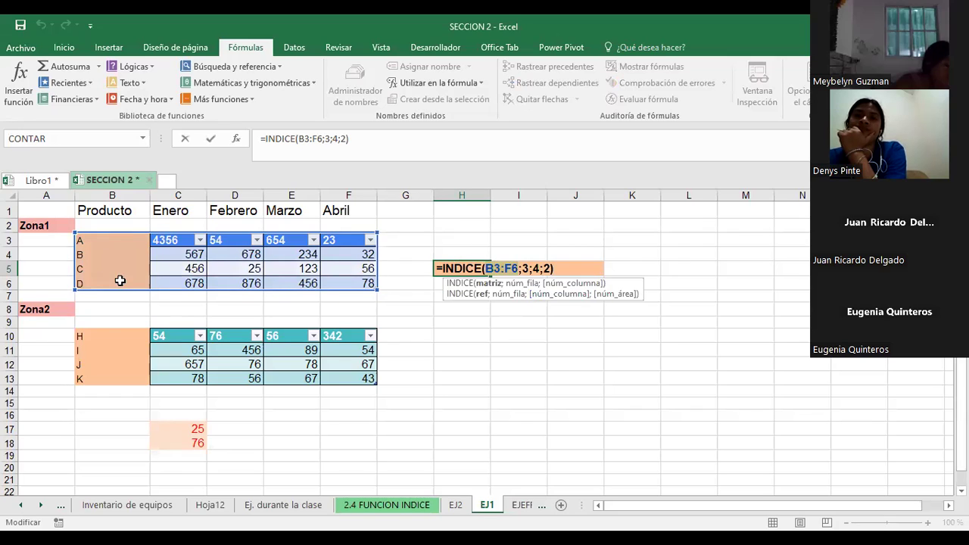
left_click(550, 269)
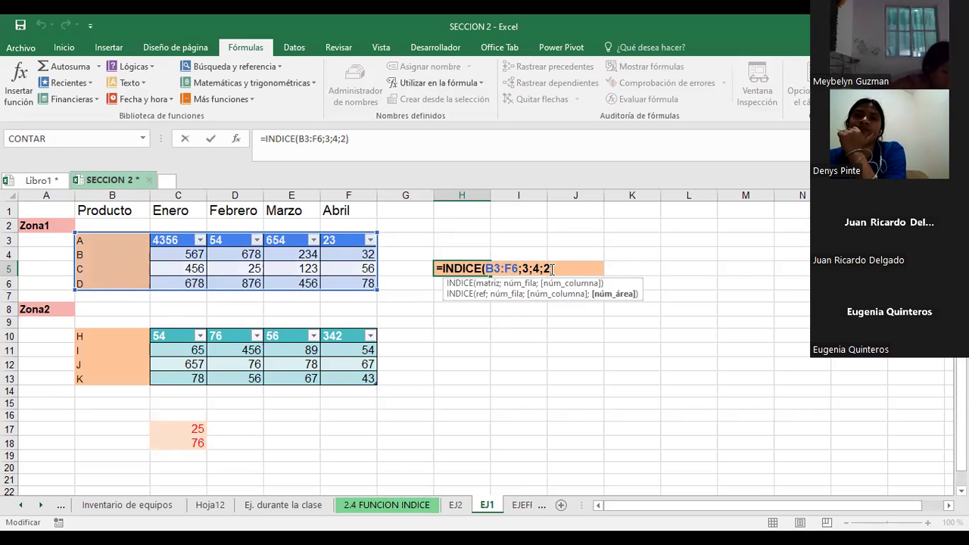
key("BackSpace")
type("1")
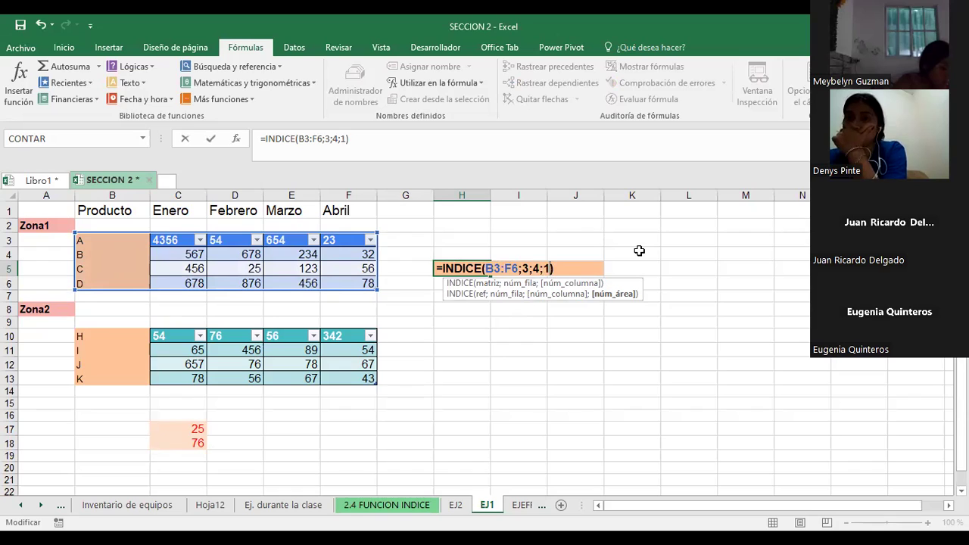
key("Return")
left_click(458, 270)
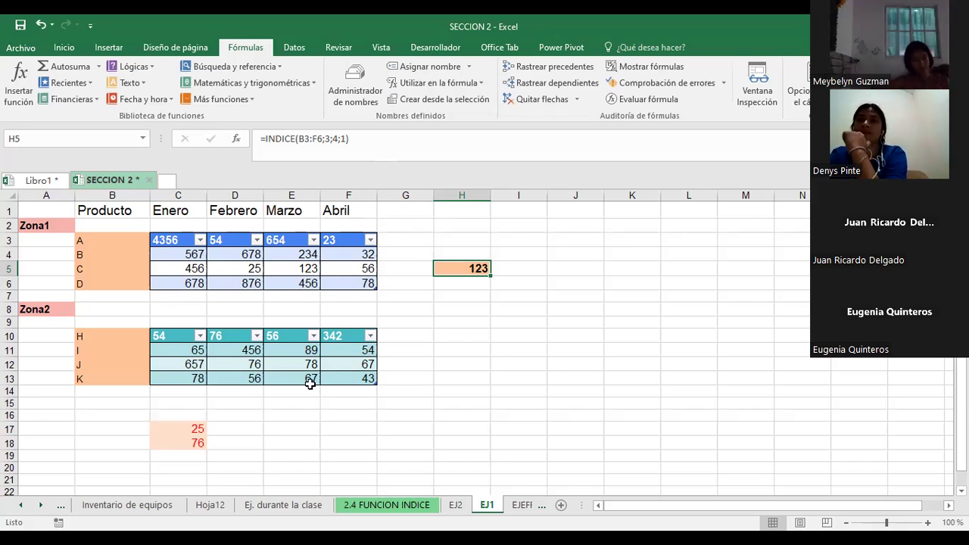
left_click(185, 429)
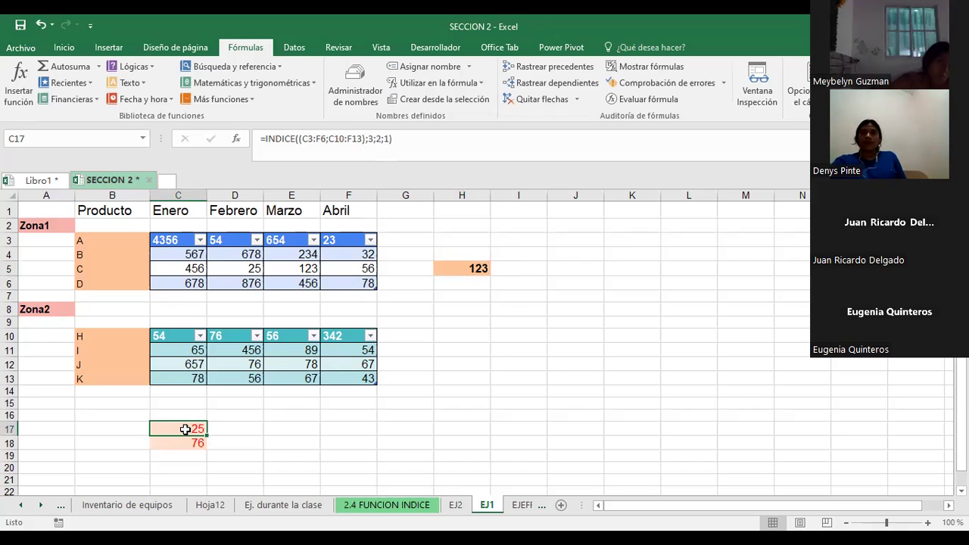
left_click(476, 271)
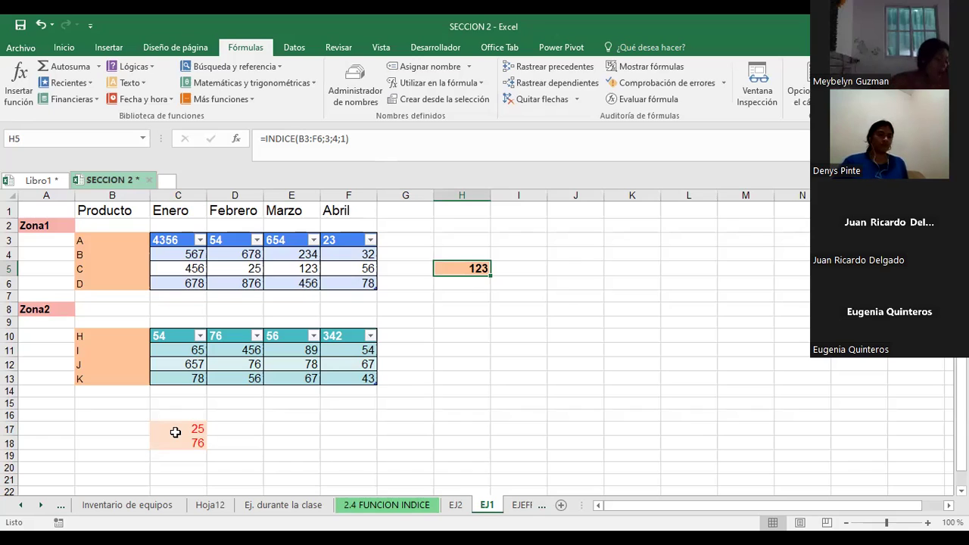
Make the C17:C18 results bold, dark blue and a larger font size
left_click_drag(176, 429, 178, 443)
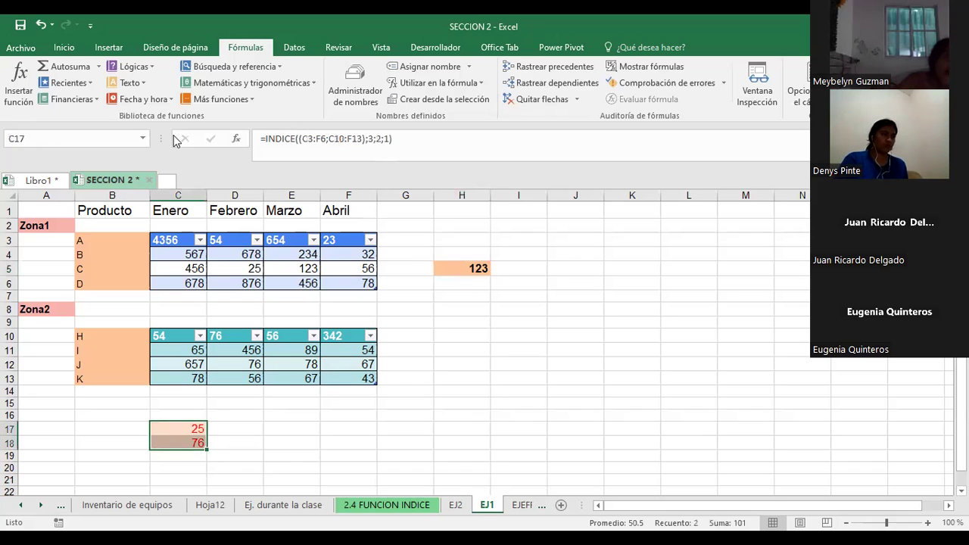
left_click(65, 47)
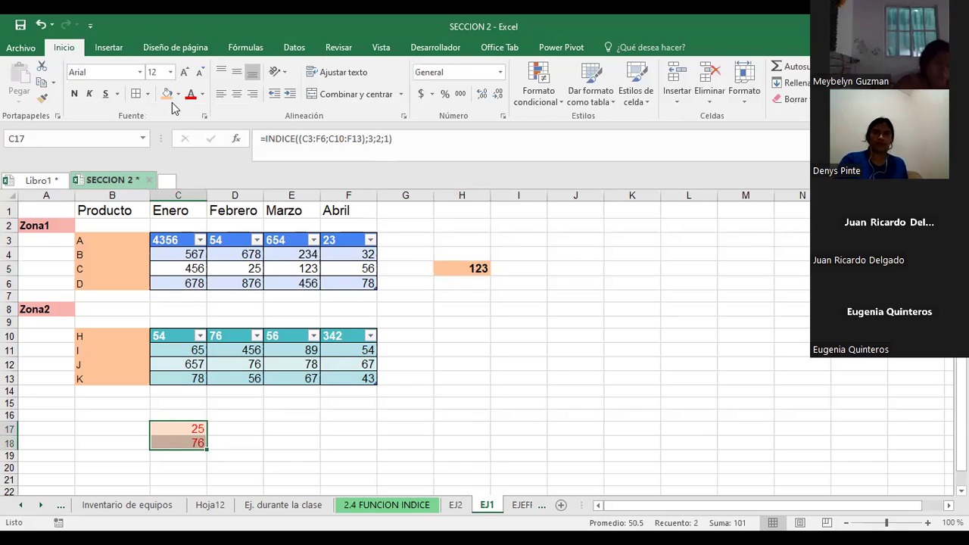
left_click(74, 94)
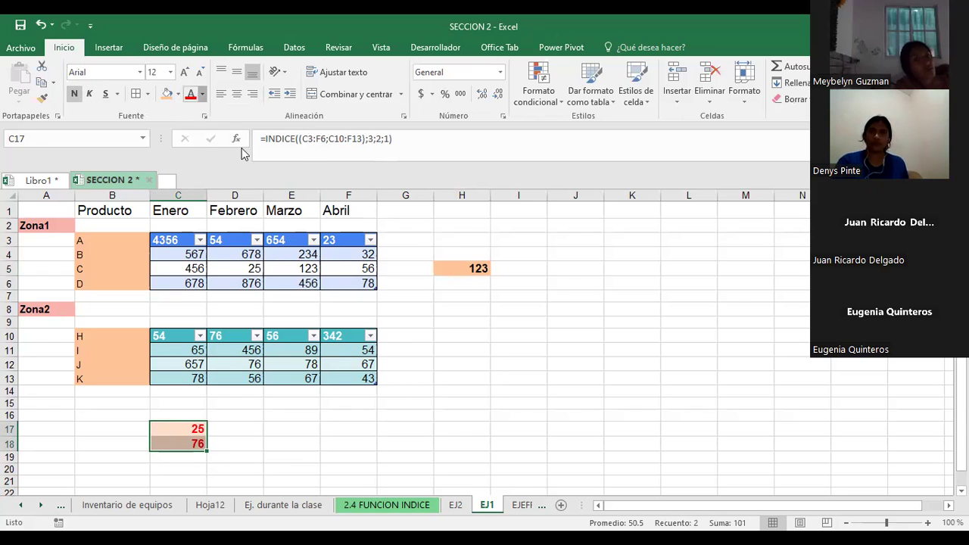
left_click(202, 97)
left_click(238, 190)
left_click(184, 72)
left_click(685, 321)
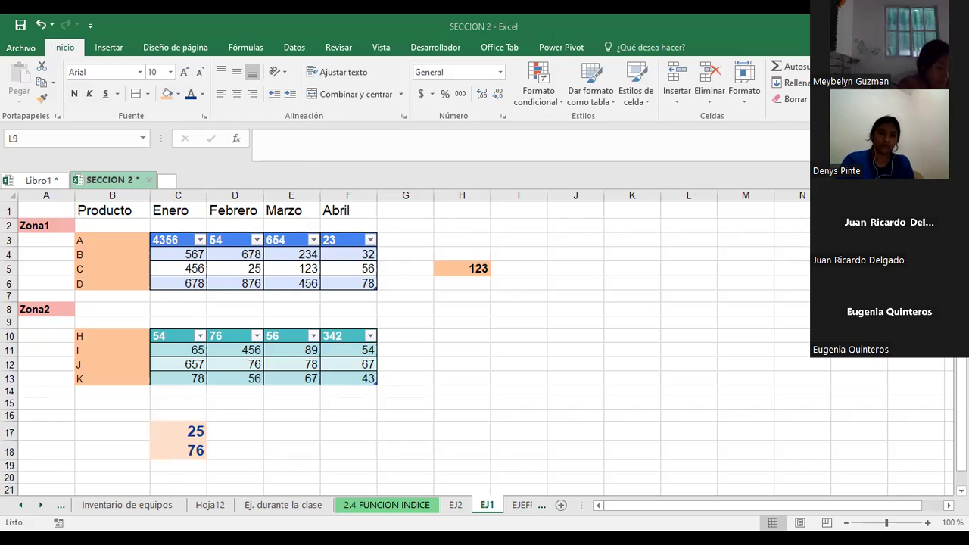
Open C17's two-area formula =INDICE((C3:F6;C10:F13);3;2;1) for editing
key("alt+Tab")
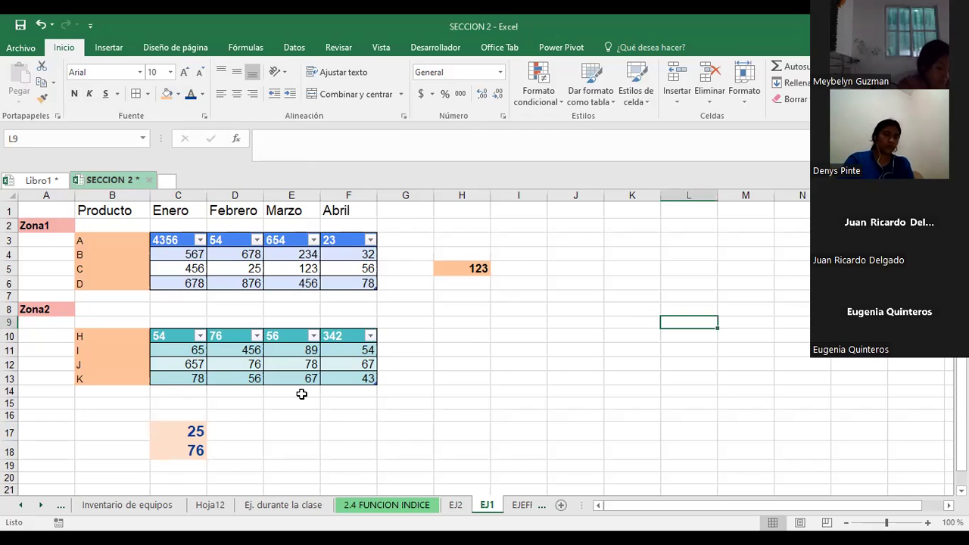
left_click(190, 431)
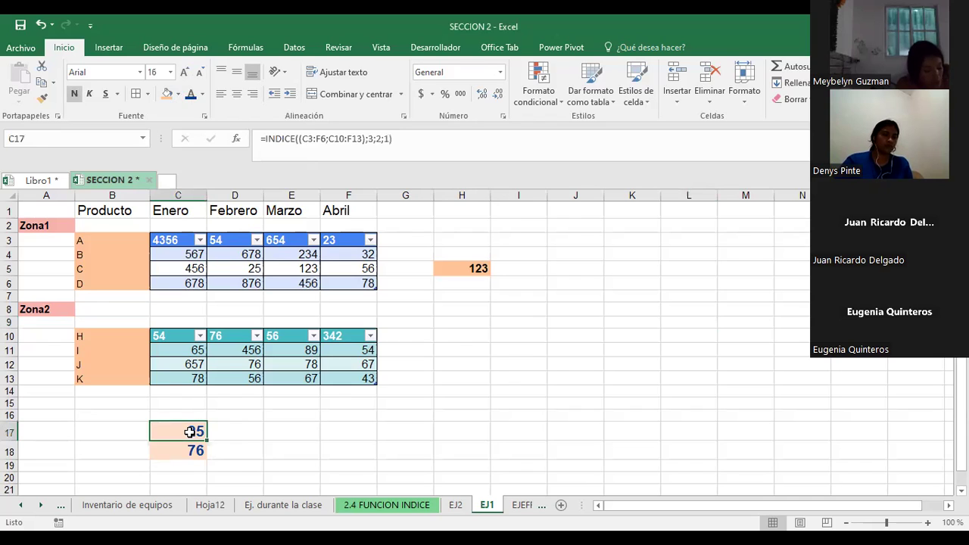
double_click(190, 431)
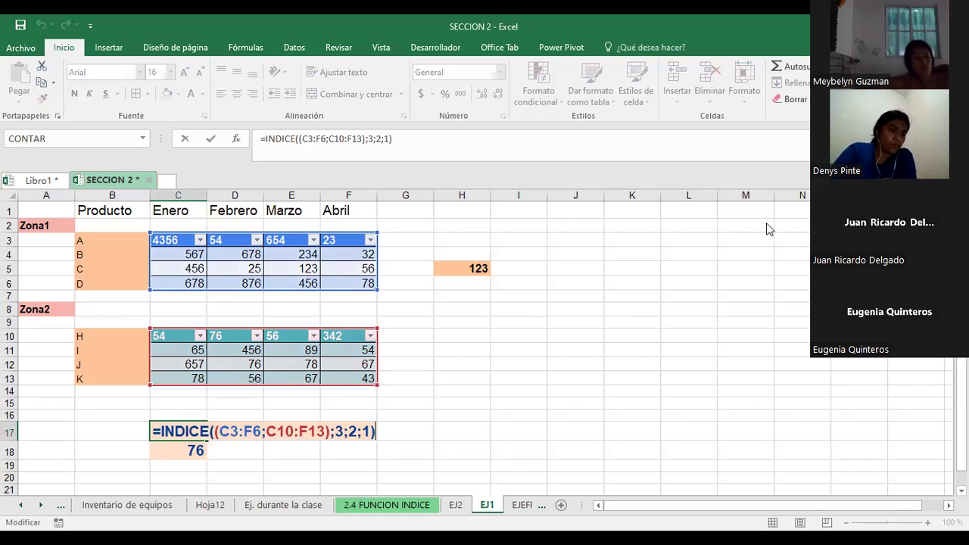
left_click(810, 496)
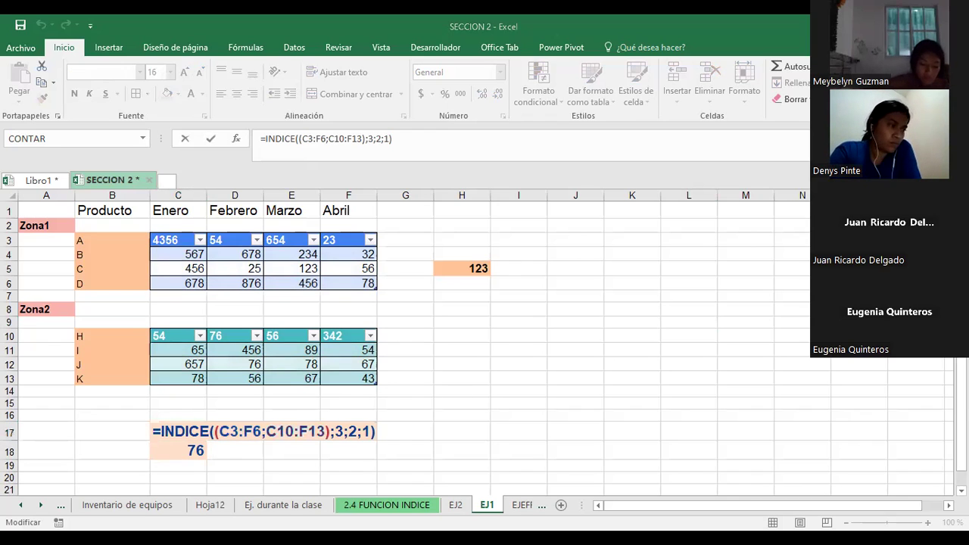
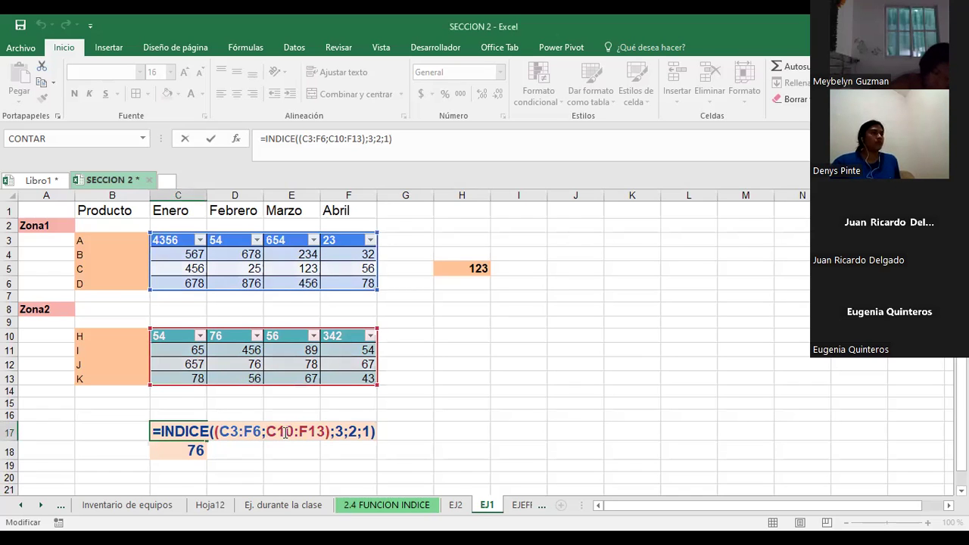
Edit C17 to =INDICE((C3:F6;C10:F13);3;3;2), taking column 3 from the second area
left_click(276, 431)
left_click_drag(266, 432, 327, 431)
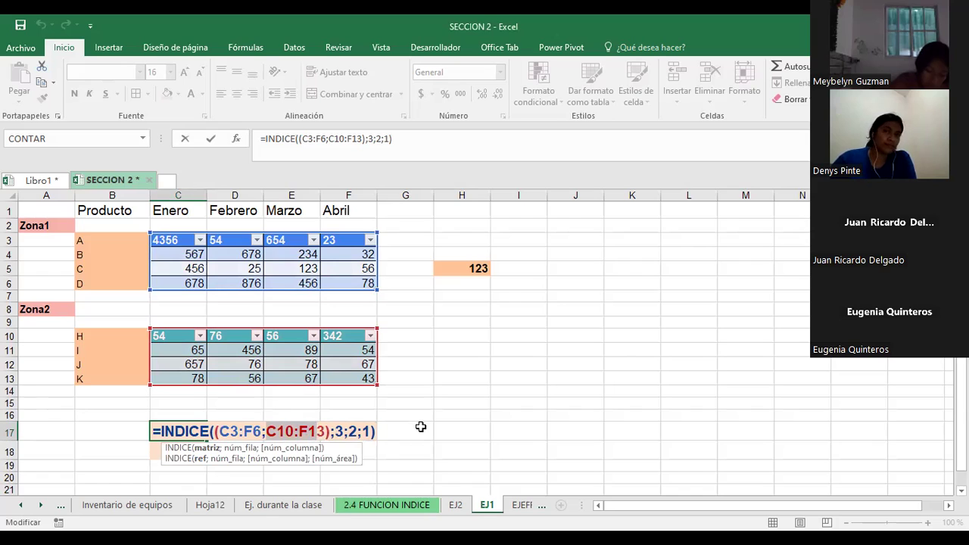
left_click(337, 430)
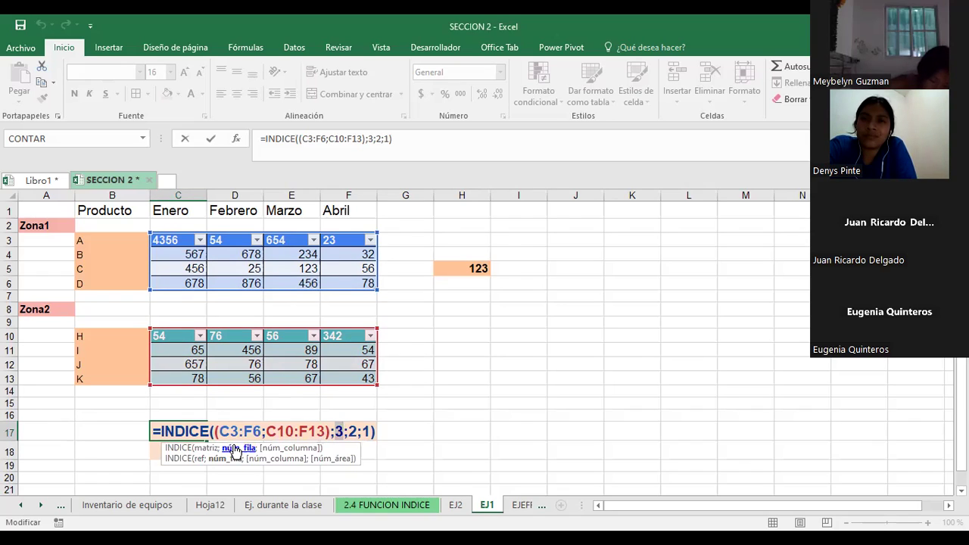
left_click(275, 449)
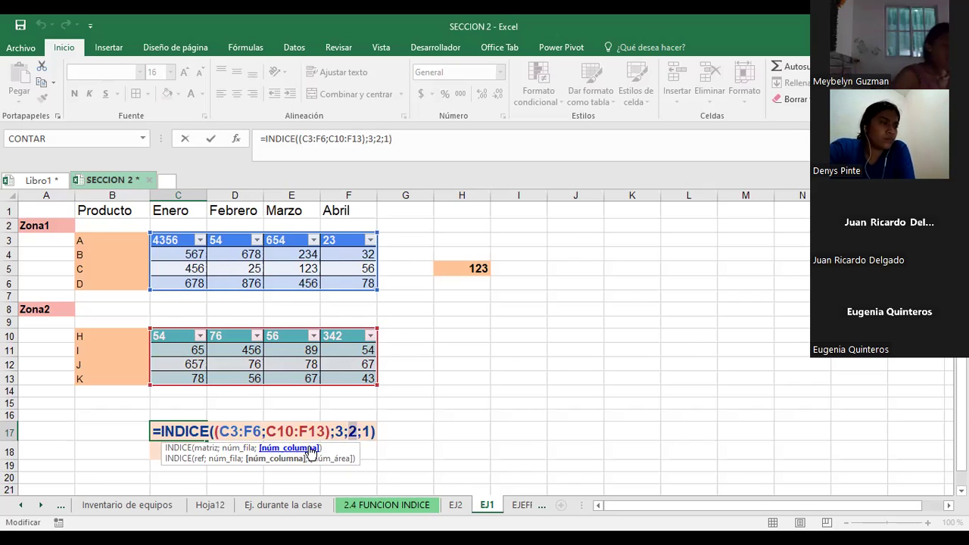
type("3")
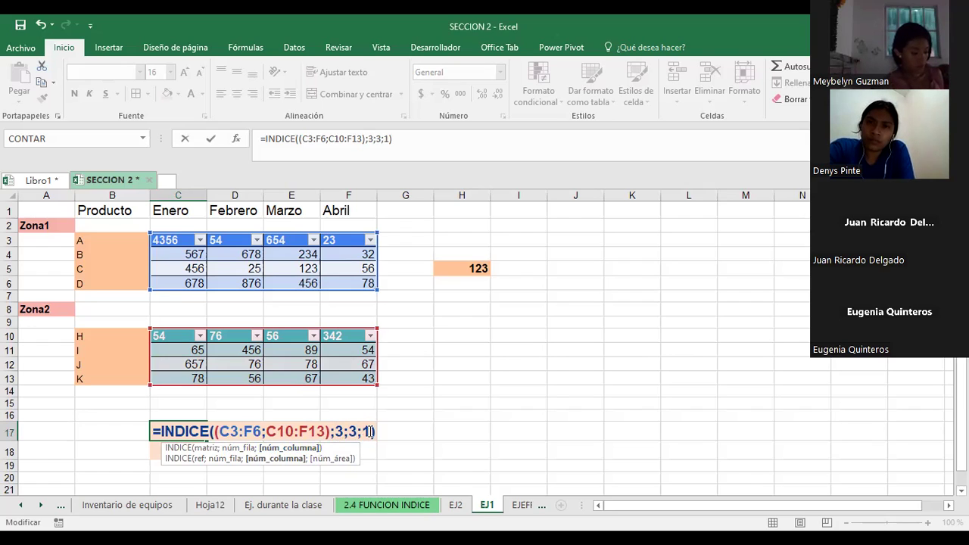
key("BackSpace")
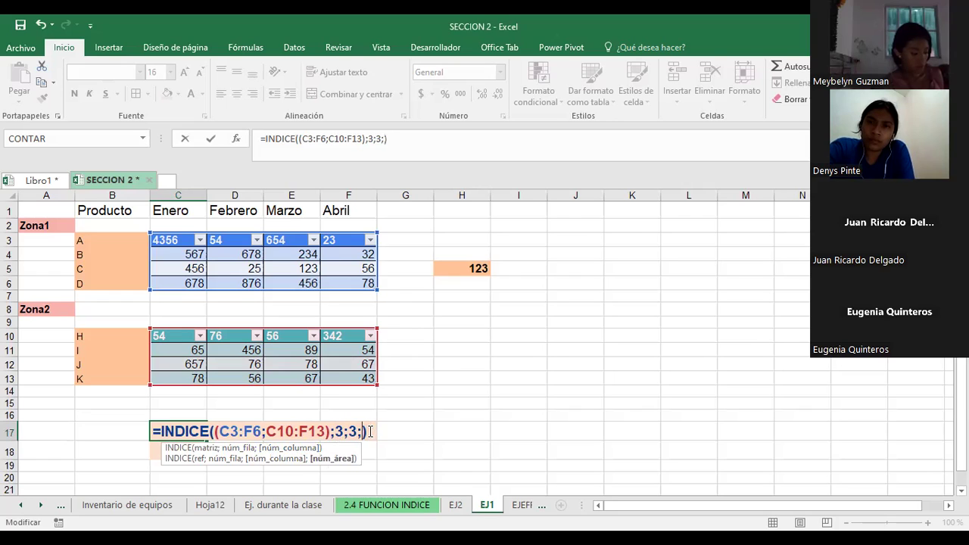
type("2")
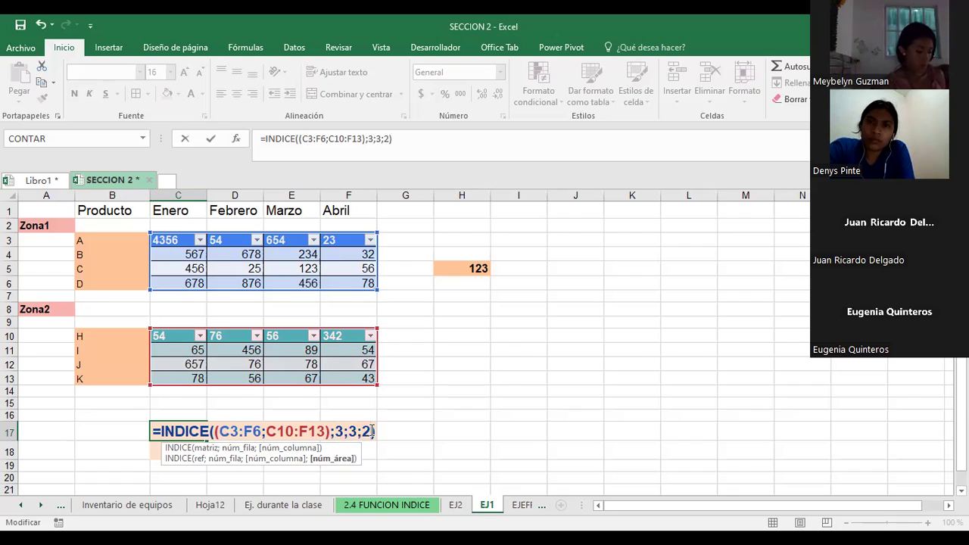
key("Return")
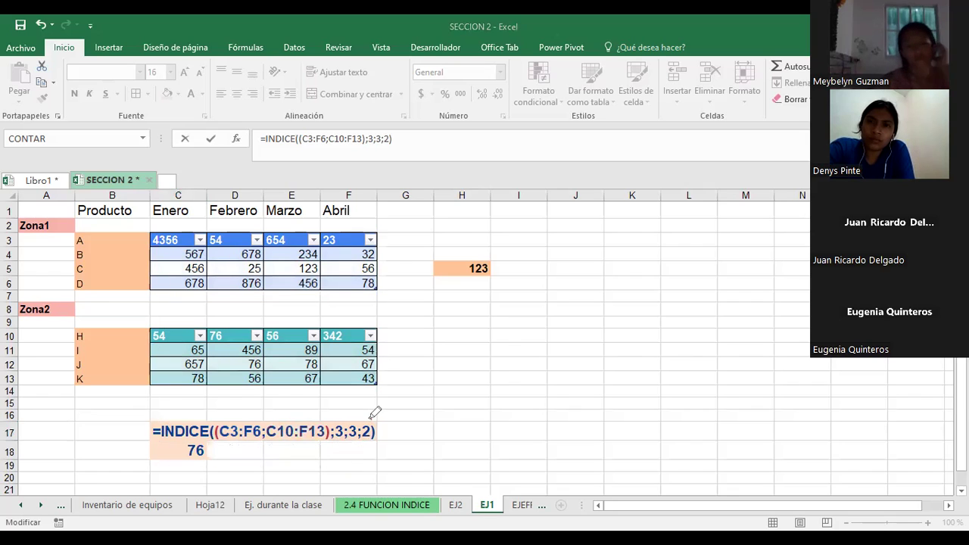
left_click_drag(363, 418, 294, 411)
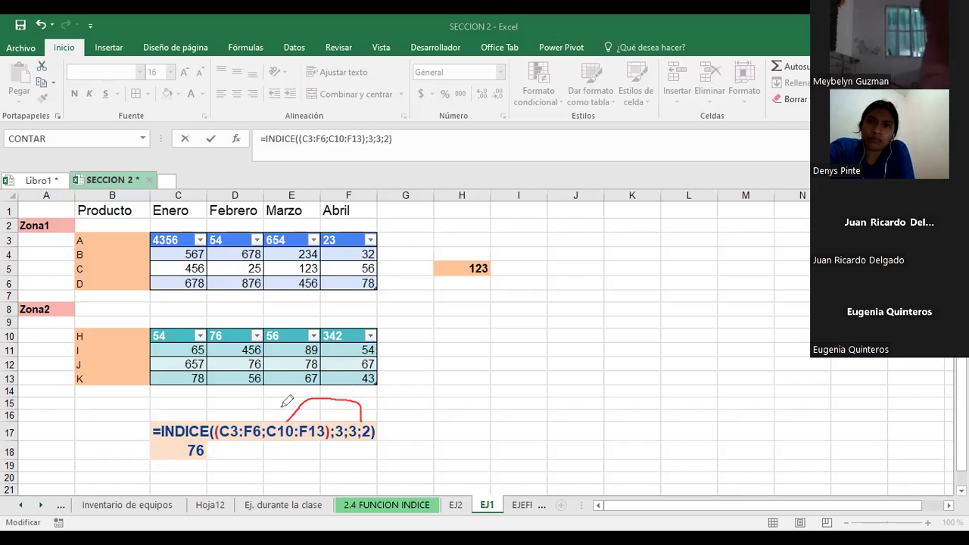
left_click_drag(294, 411, 290, 399)
left_click_drag(276, 354, 281, 415)
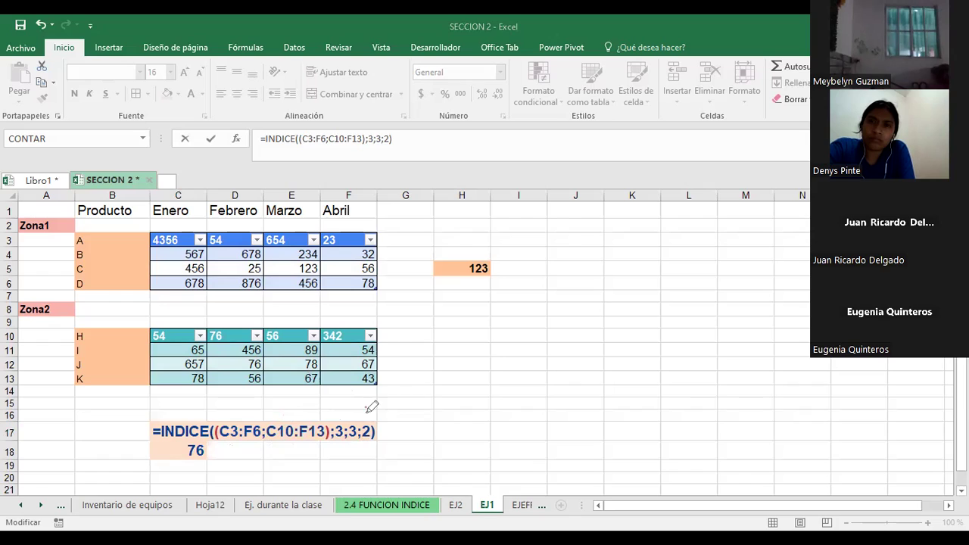
mouse_move(363, 409)
left_mouse_down()
mouse_move(246, 416)
mouse_move(291, 274)
mouse_move(321, 265)
left_mouse_up()
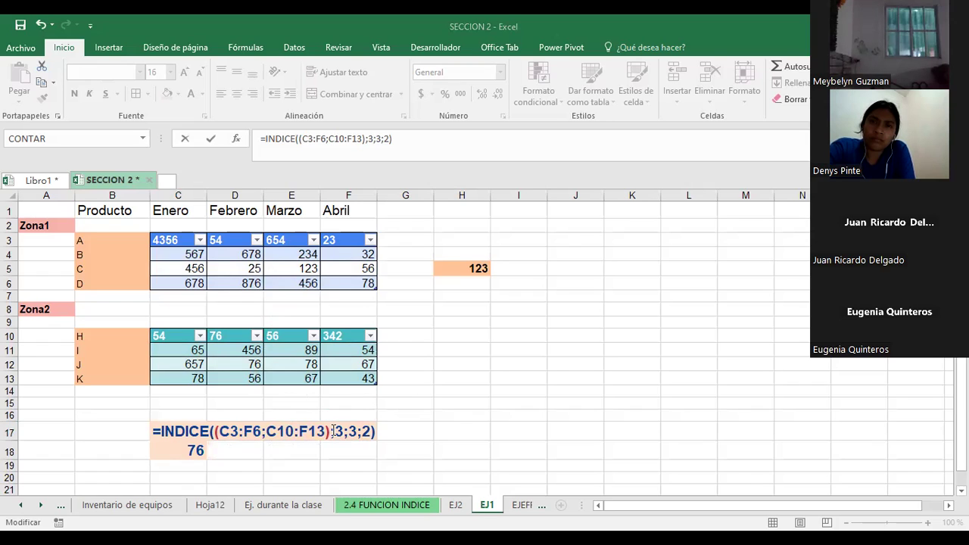
Commit the C17 formula showing 78 and move to its source cell E12
key("Return")
left_click(187, 432)
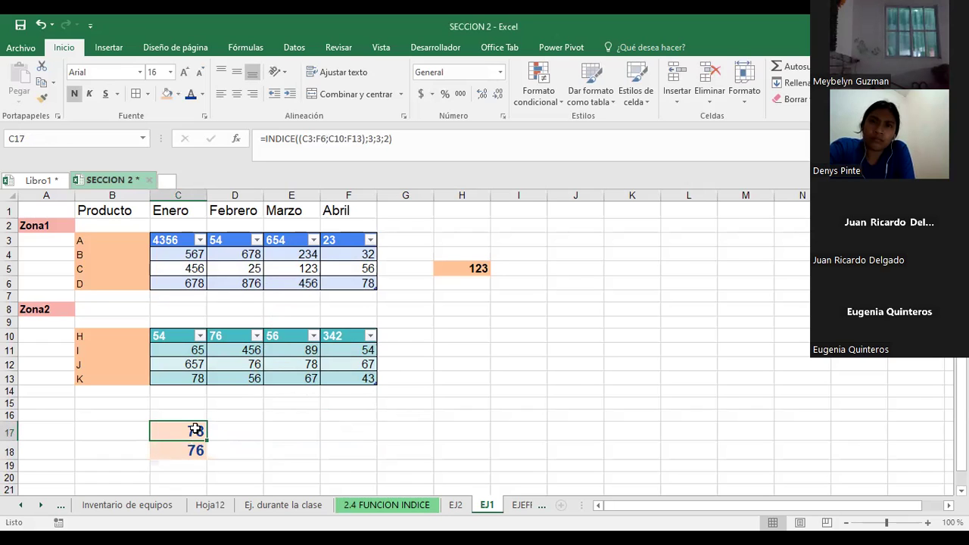
double_click(195, 430)
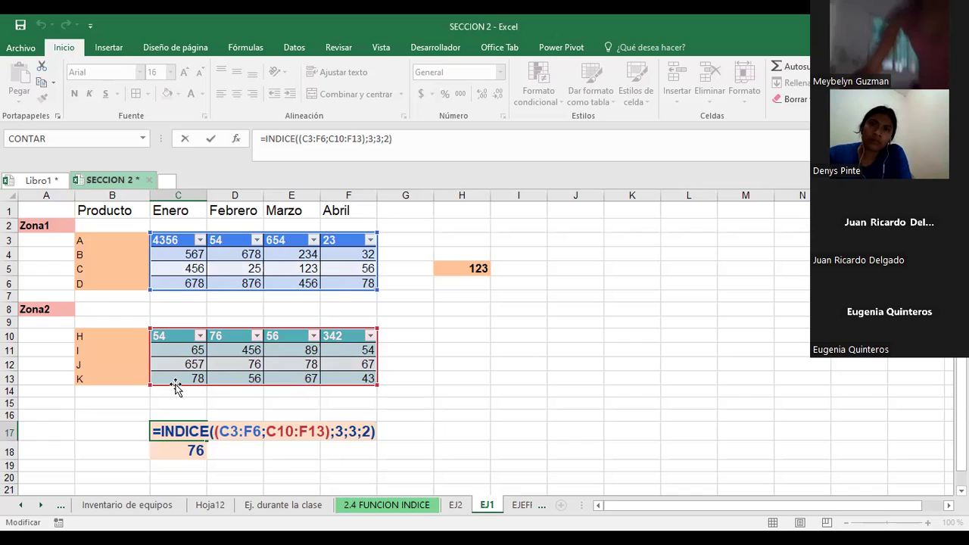
key("Return")
key("Up")
key("Up")
key("Up")
key("Right")
key("Right")
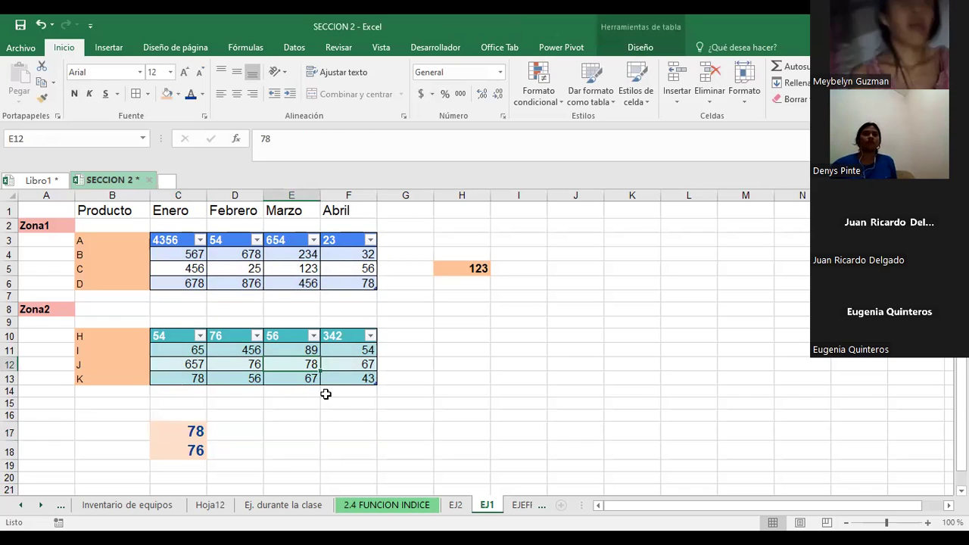
Give cell E12, the source of the 78, a gold fill
left_click(176, 94)
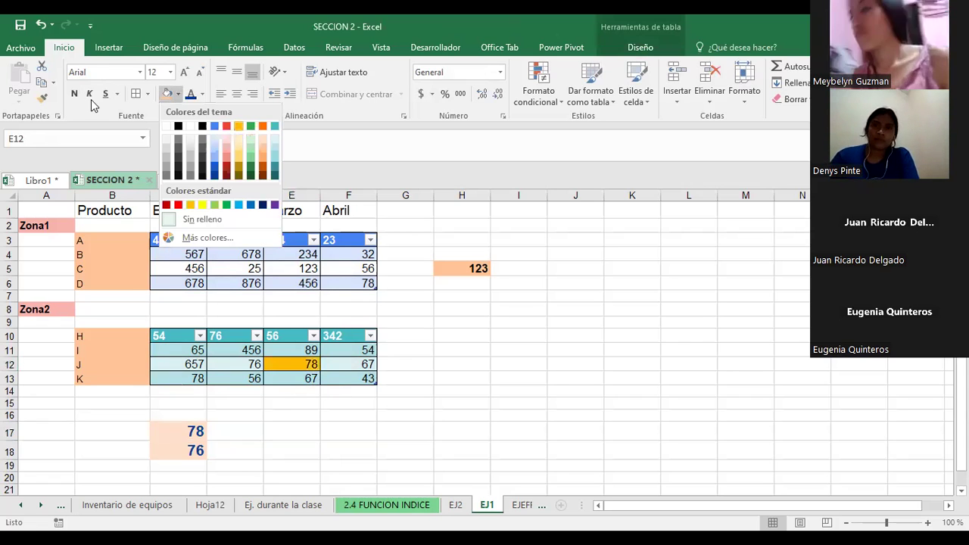
key("Escape")
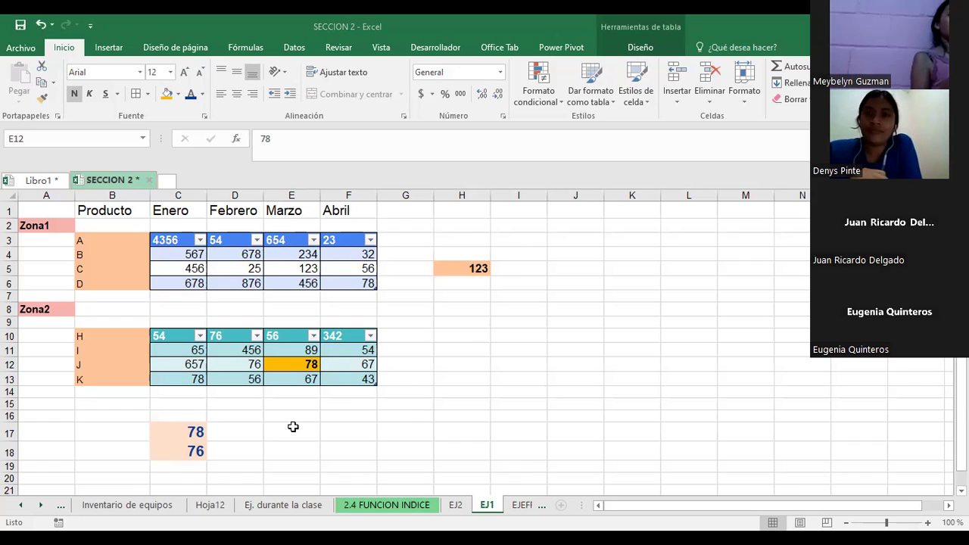
Change C17's area argument from 2 to 1 so the formula returns 123
left_click(188, 432)
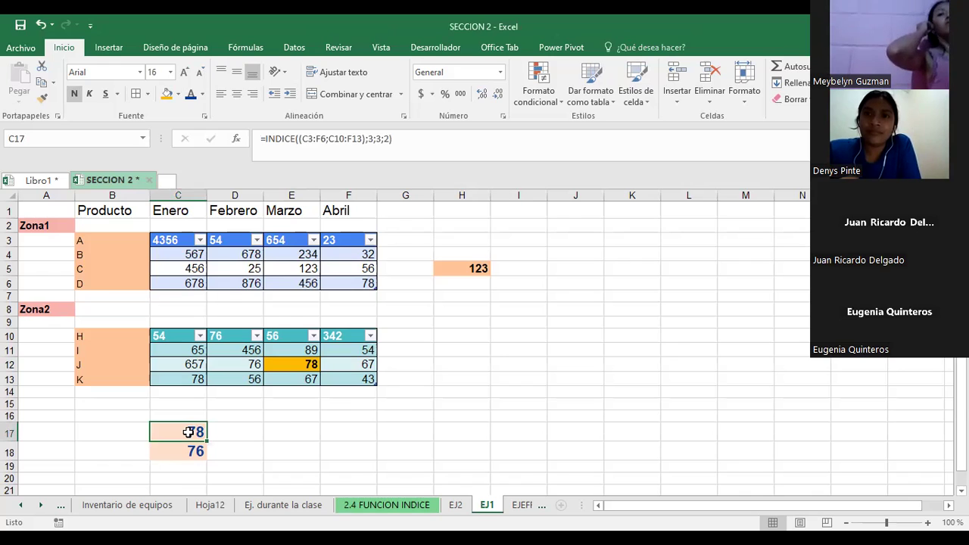
double_click(188, 432)
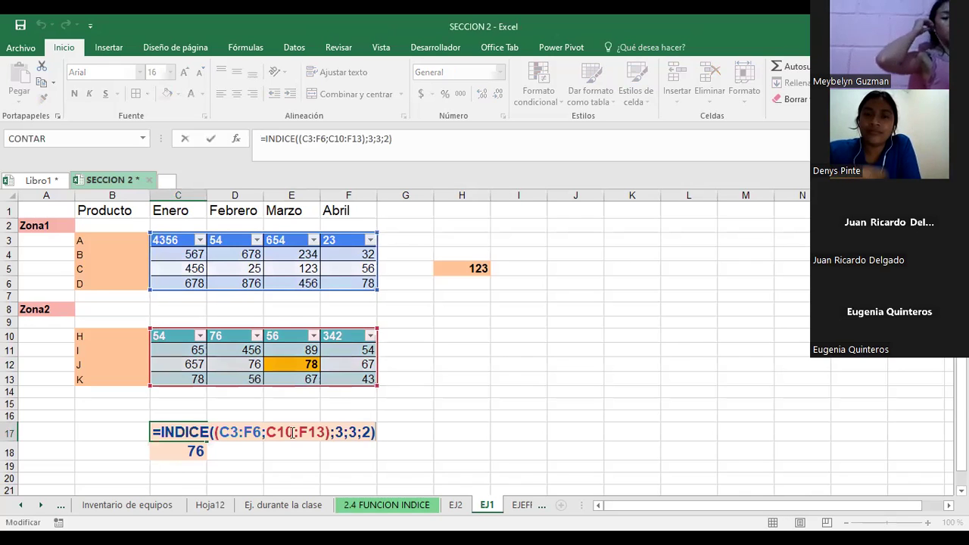
left_click(367, 432)
key("BackSpace")
type("1")
key("Return")
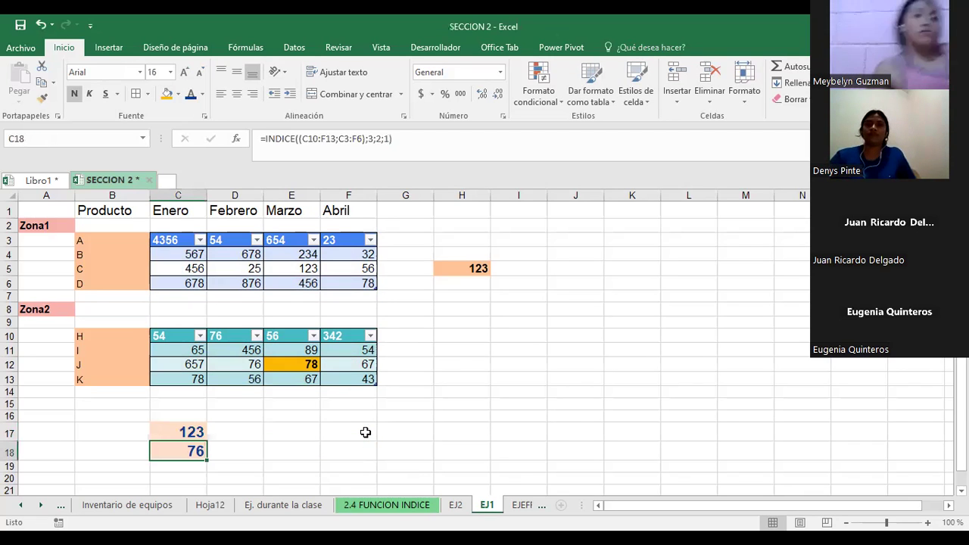
Recheck C17's formula unchanged and select E5, the source of the 123
left_click(192, 432)
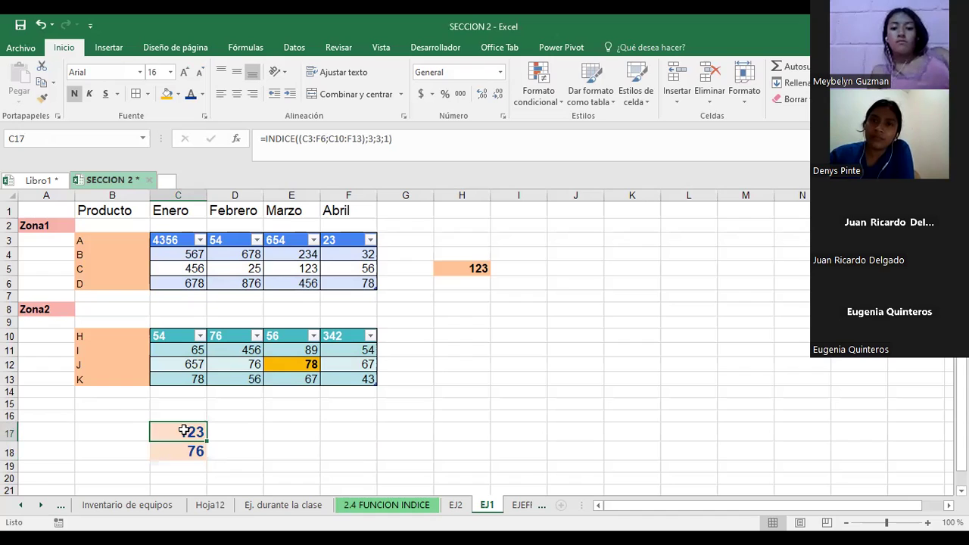
key("F2")
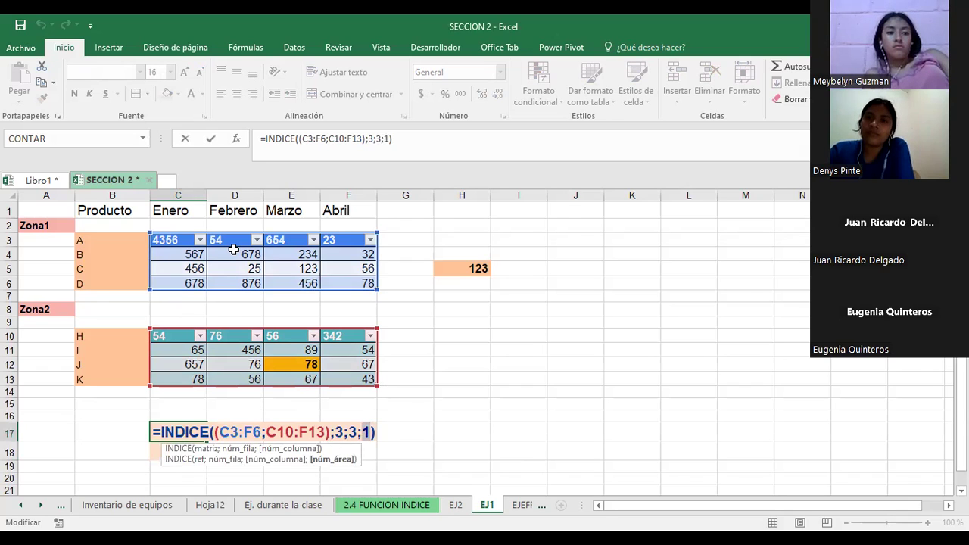
key("Return")
left_click(197, 432)
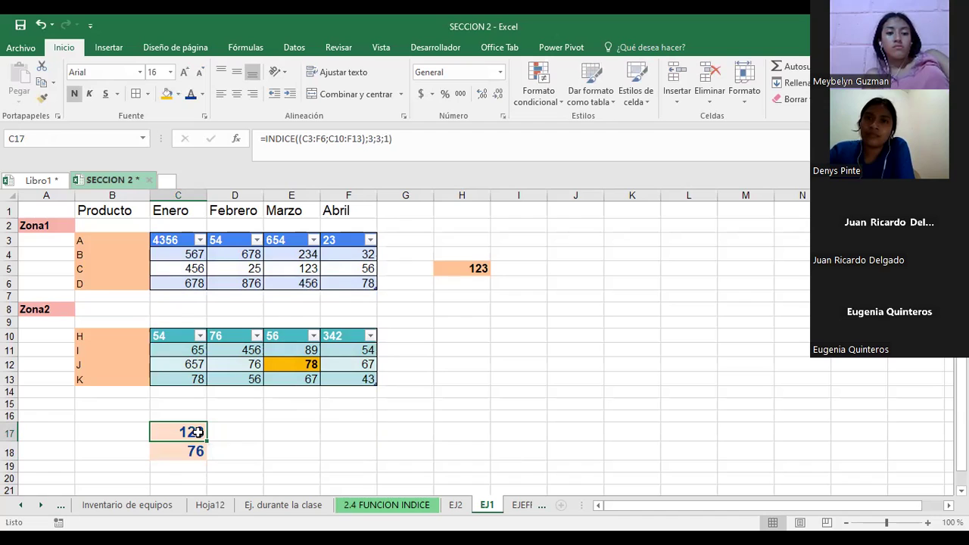
left_click(288, 269)
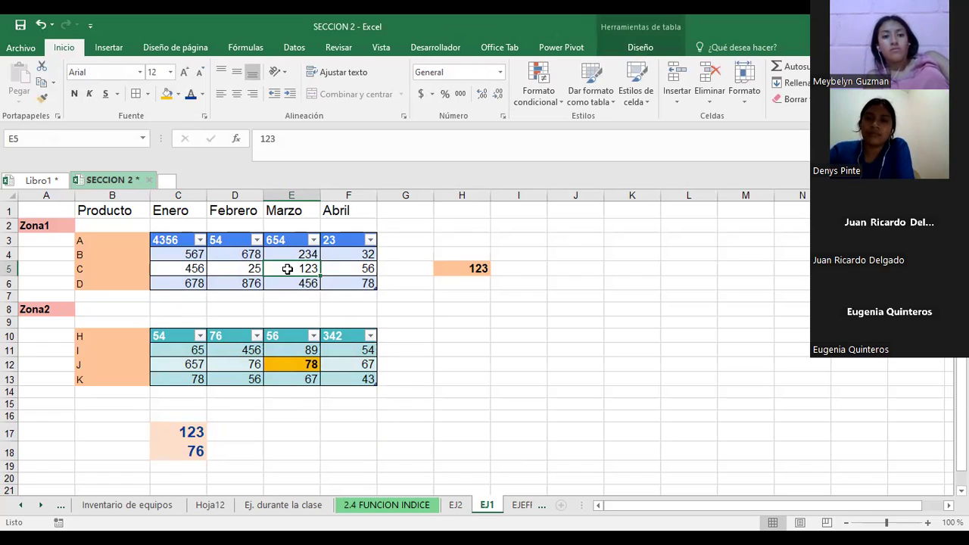
Review C17's INDICE formula without changing it
left_click(197, 428)
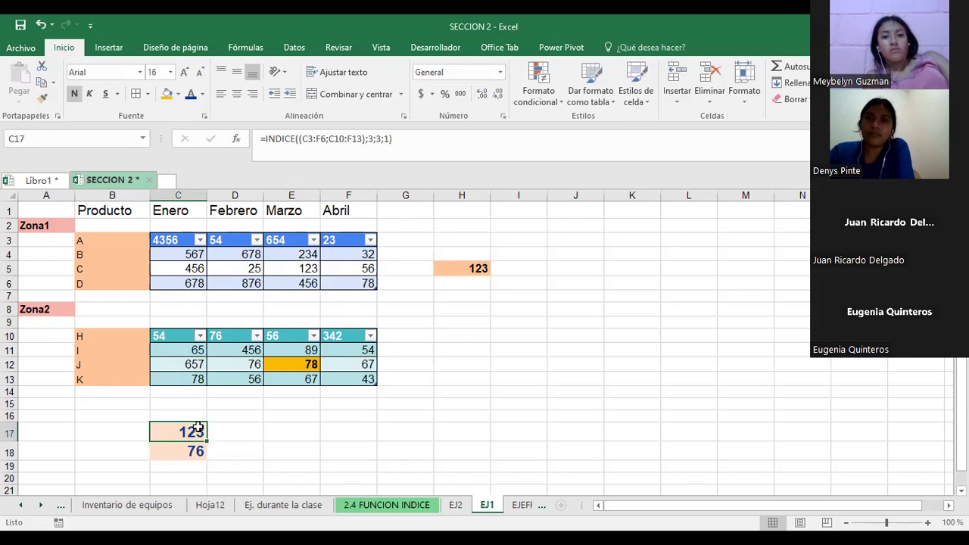
double_click(197, 429)
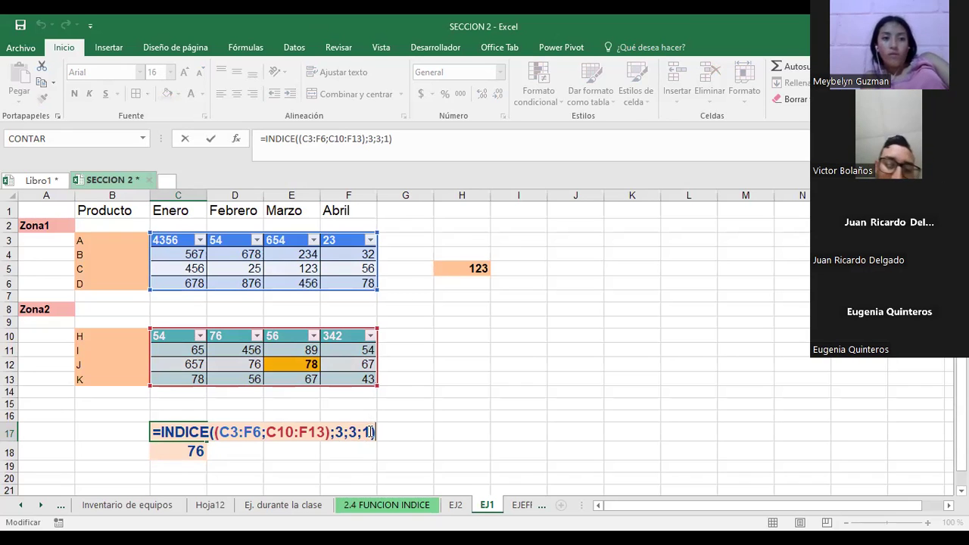
key("ctrl+Return")
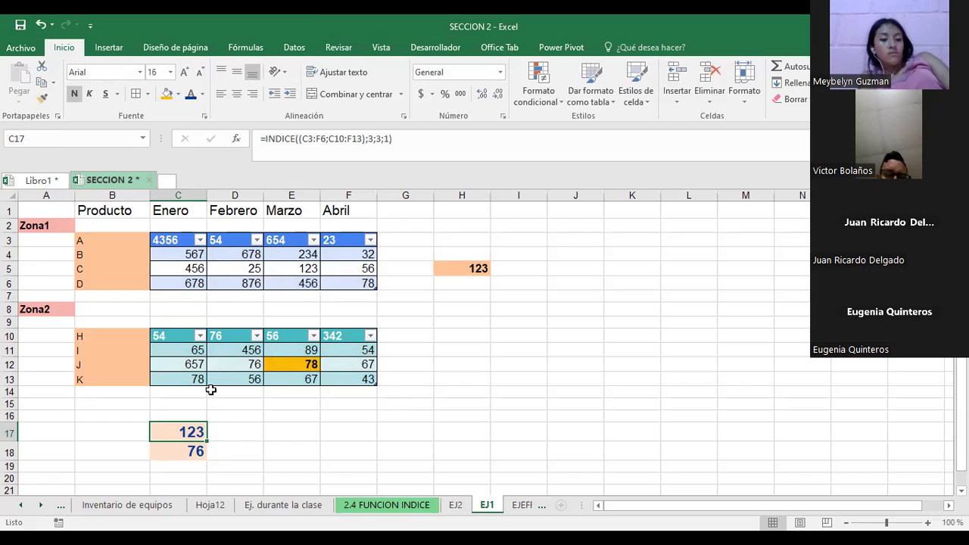
Fill E5, the source of 123, pink instead of light green
left_click(314, 270)
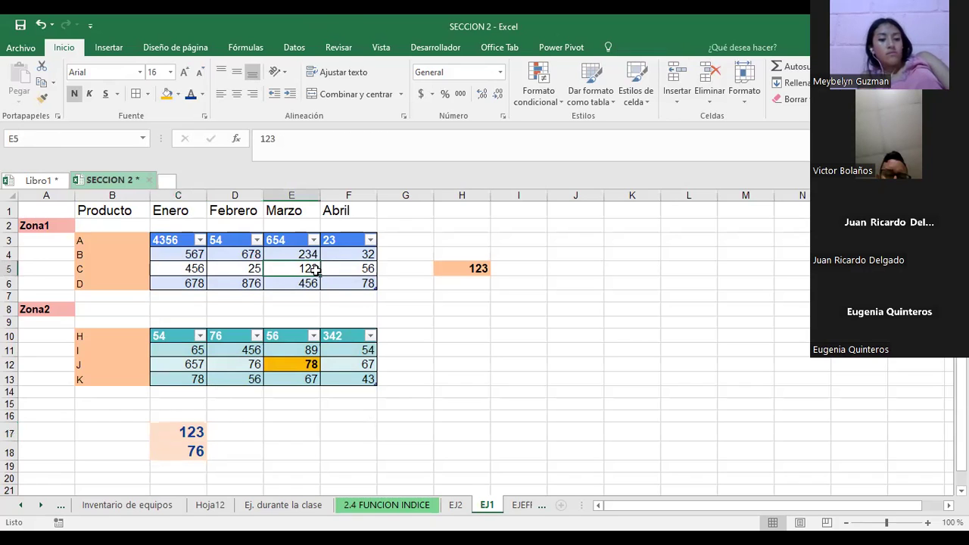
left_click(178, 94)
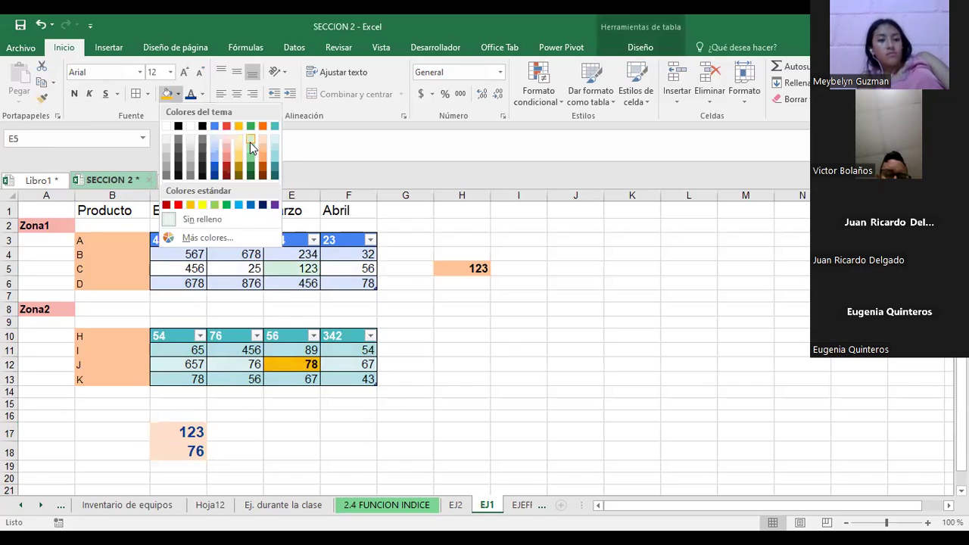
left_click(250, 143)
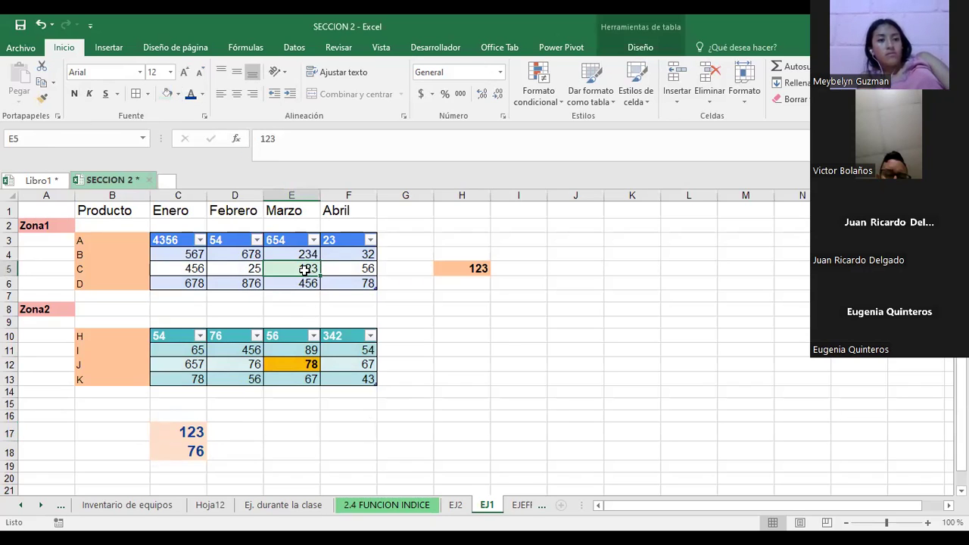
left_click(181, 91)
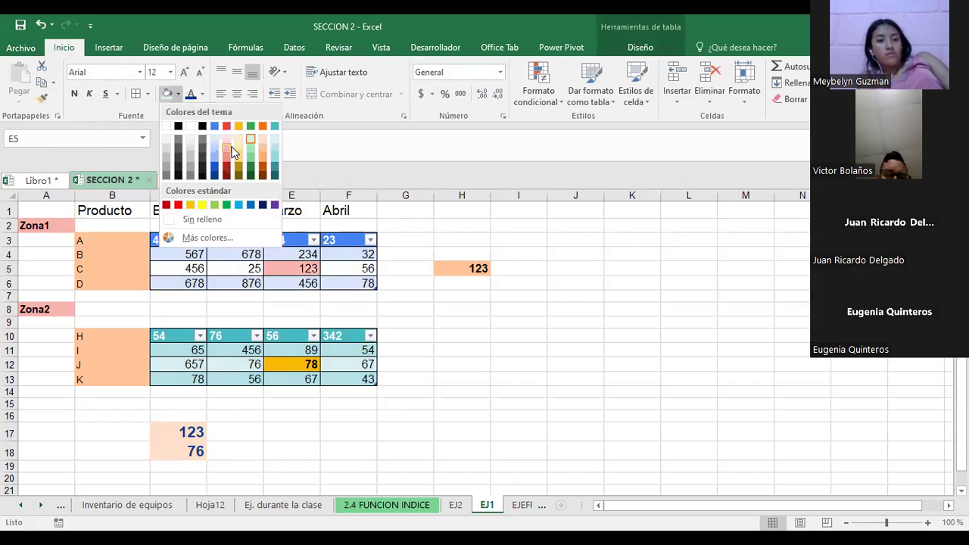
left_click(331, 439)
left_click(179, 432)
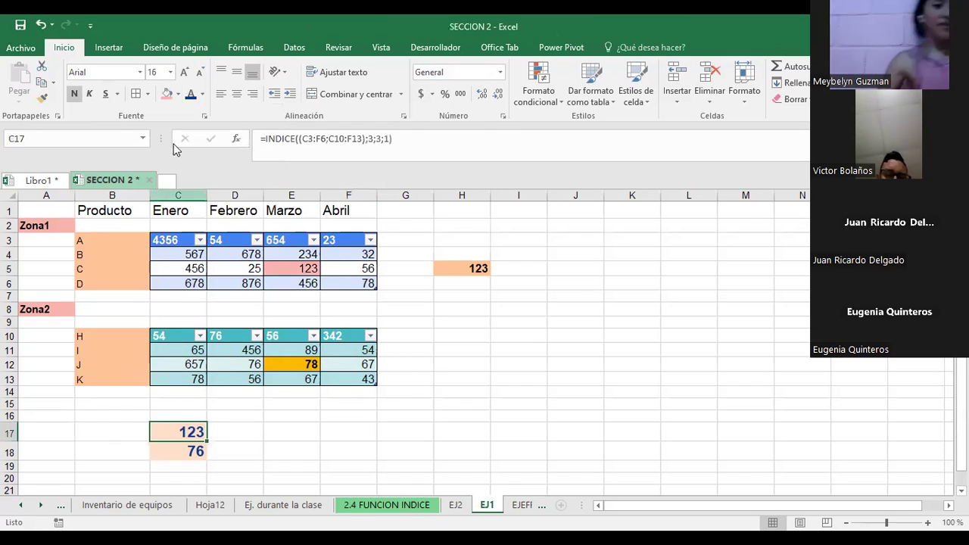
Fill C17 pink and C18 orange
left_click(168, 94)
left_click(171, 452)
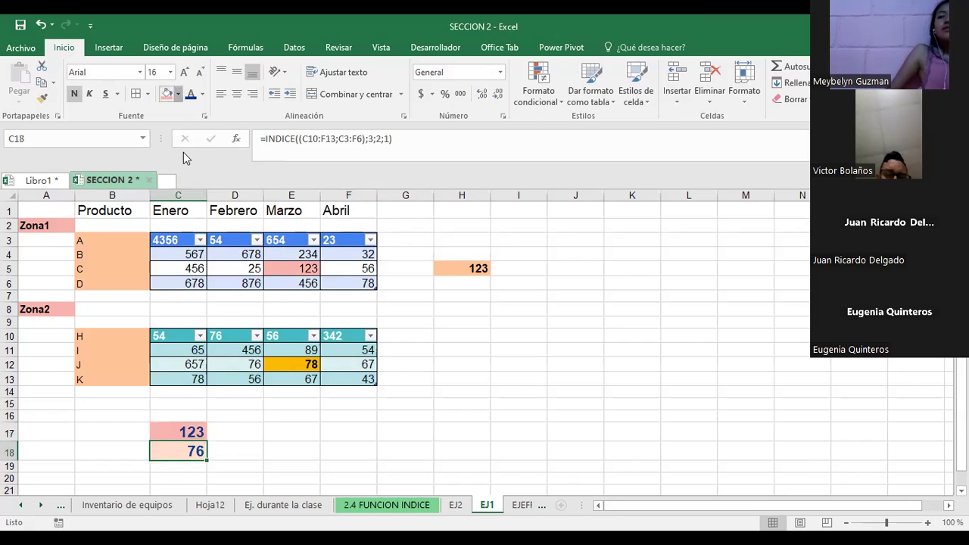
left_click(178, 94)
left_click(192, 205)
left_click(286, 450)
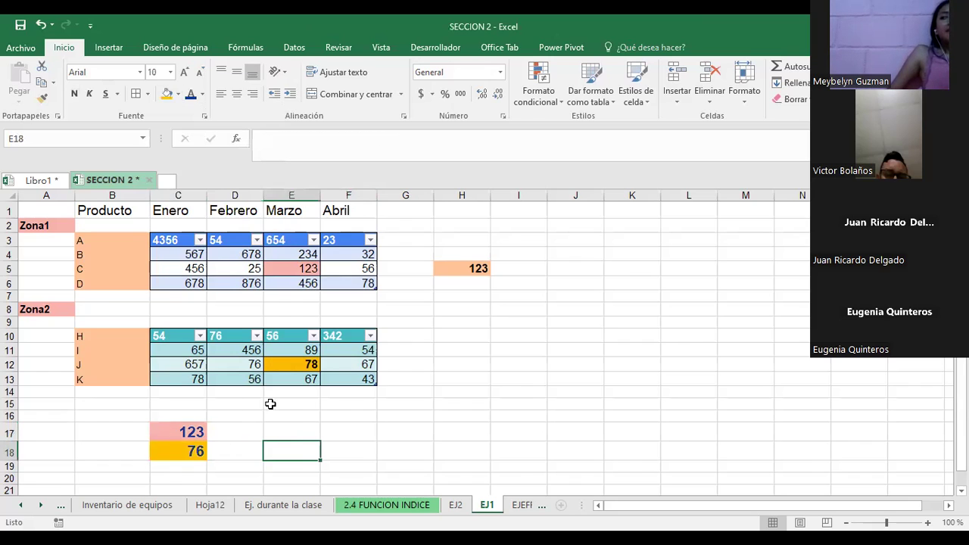
Change C18's INDICE area argument from 1 to 2 so it returns 25
left_click(186, 454)
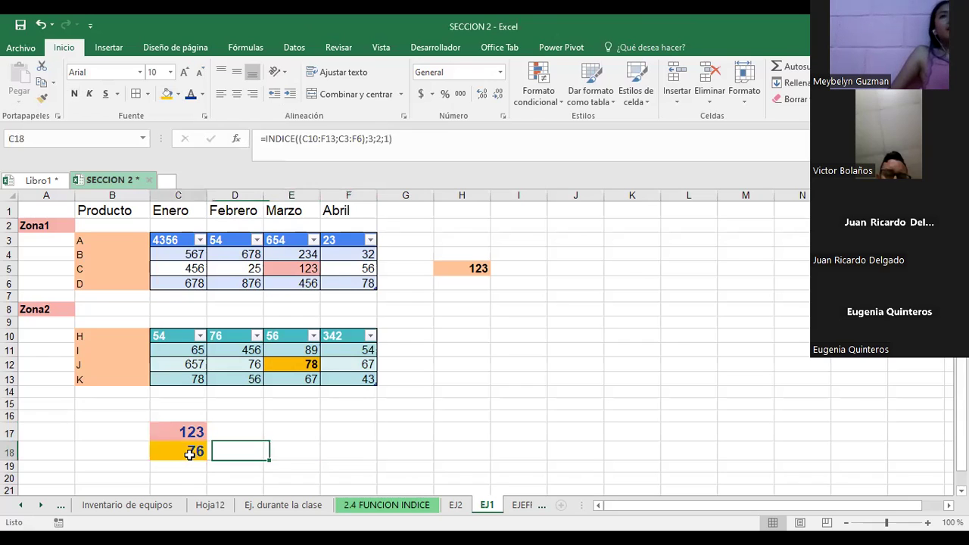
double_click(189, 454)
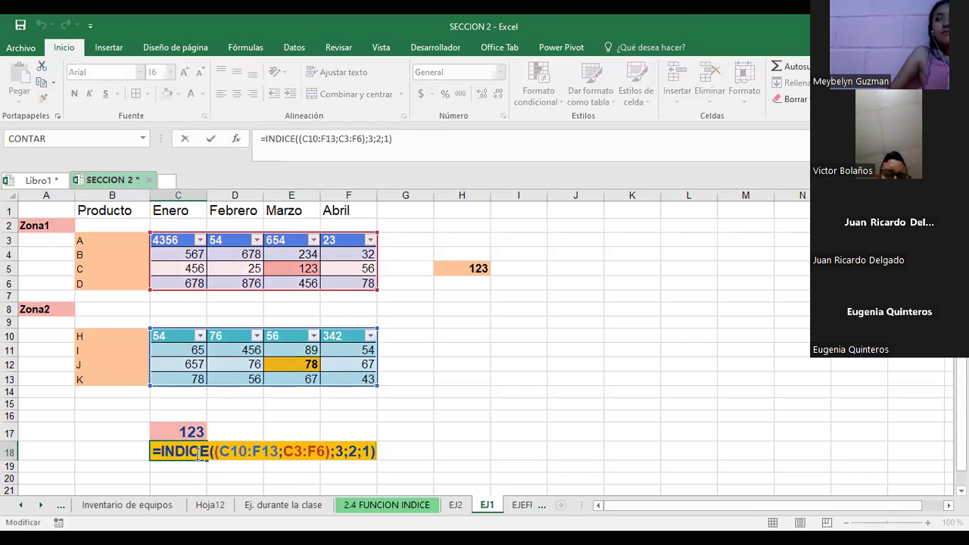
left_click(367, 452)
key("BackSpace")
type("2")
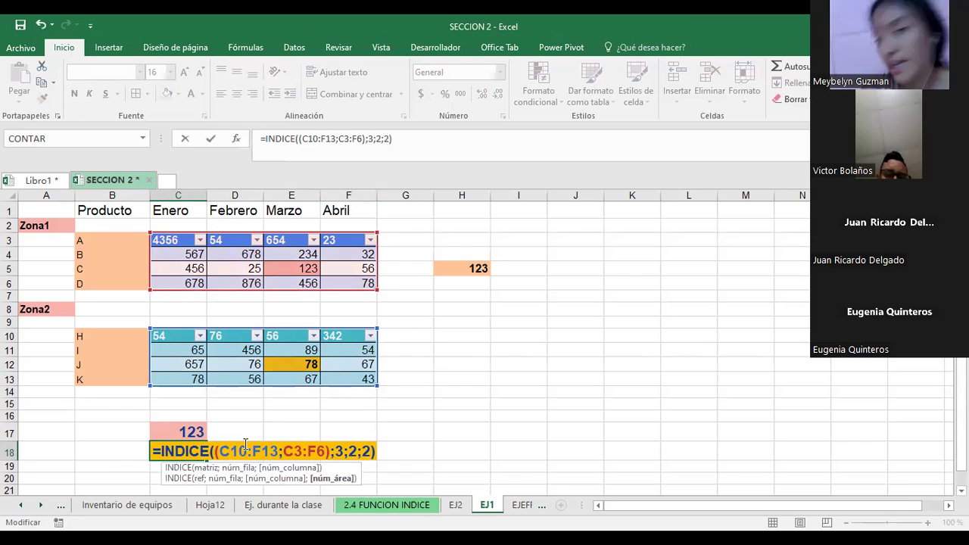
key("Return")
left_click(199, 451)
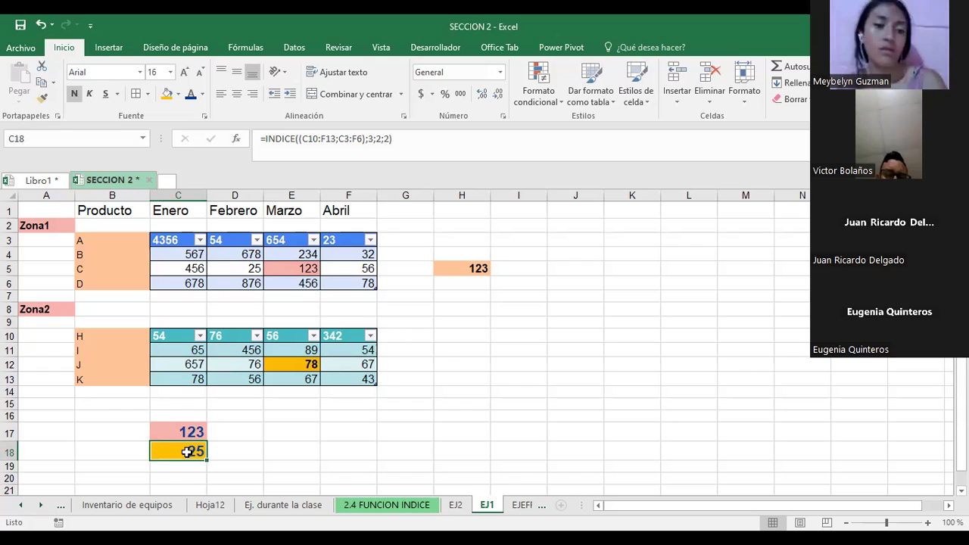
double_click(187, 452)
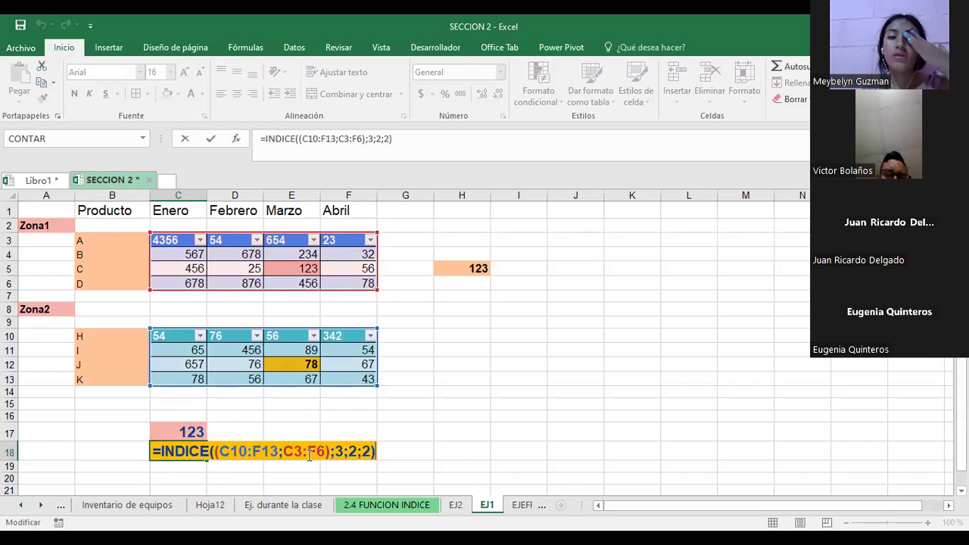
Review C18's formula, highlighting its C10:F13 reference, and check D5 holding 25
left_click(109, 49)
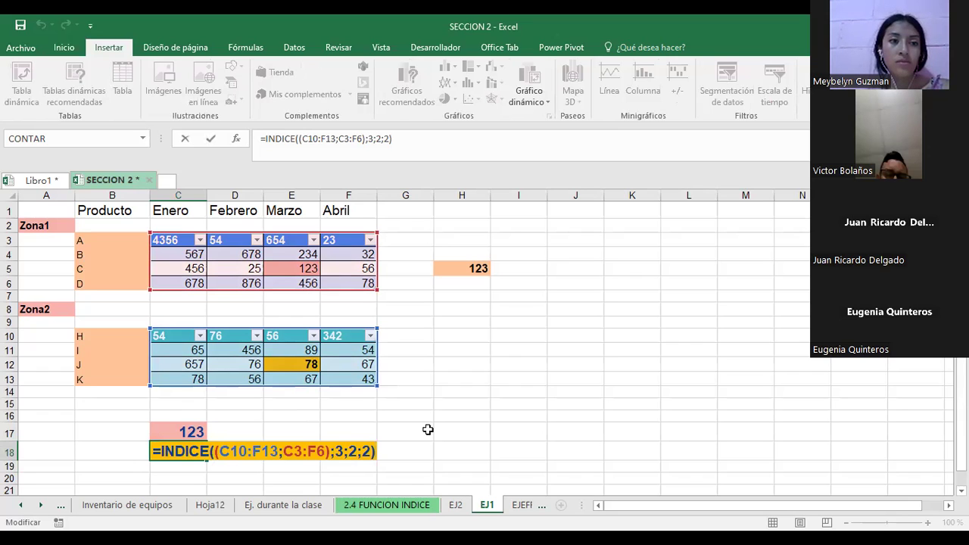
key("ctrl+Return")
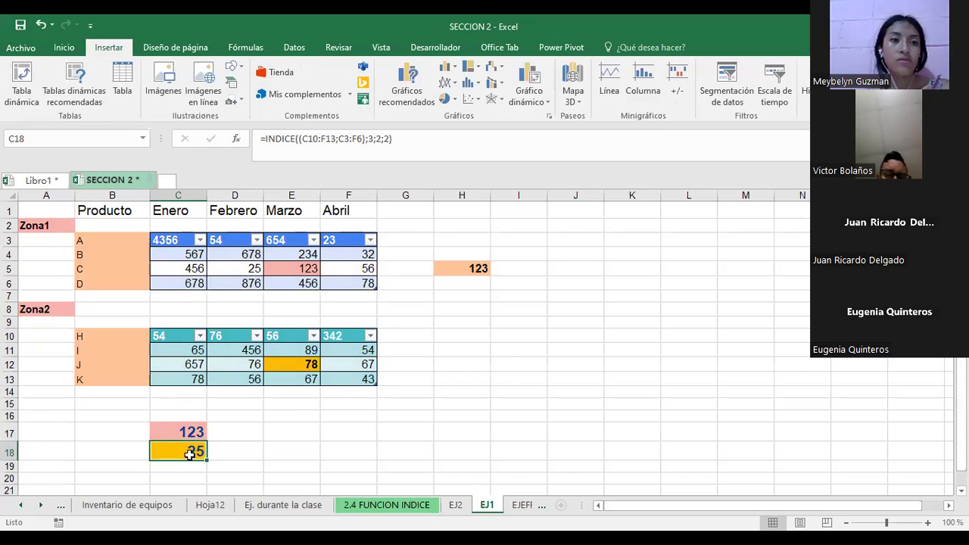
double_click(189, 454)
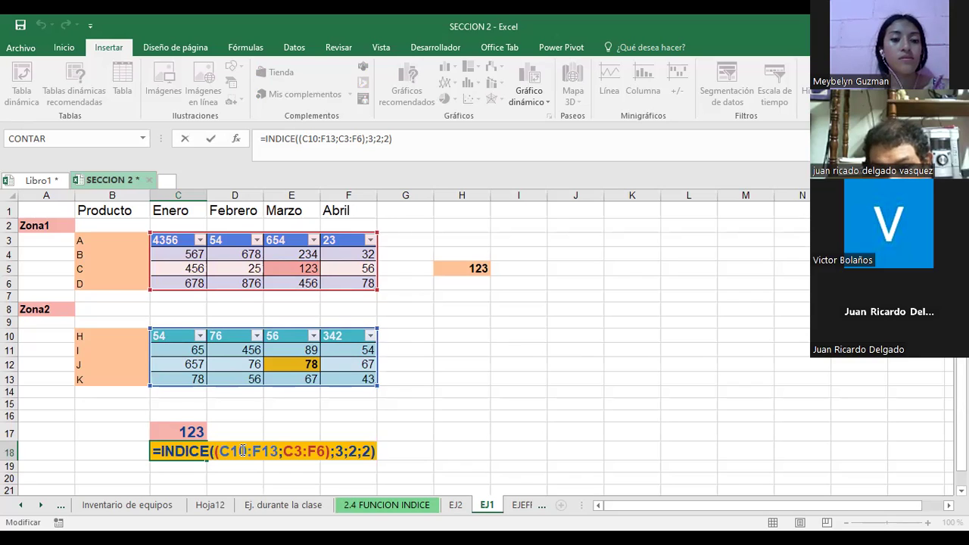
left_click_drag(224, 452, 279, 452)
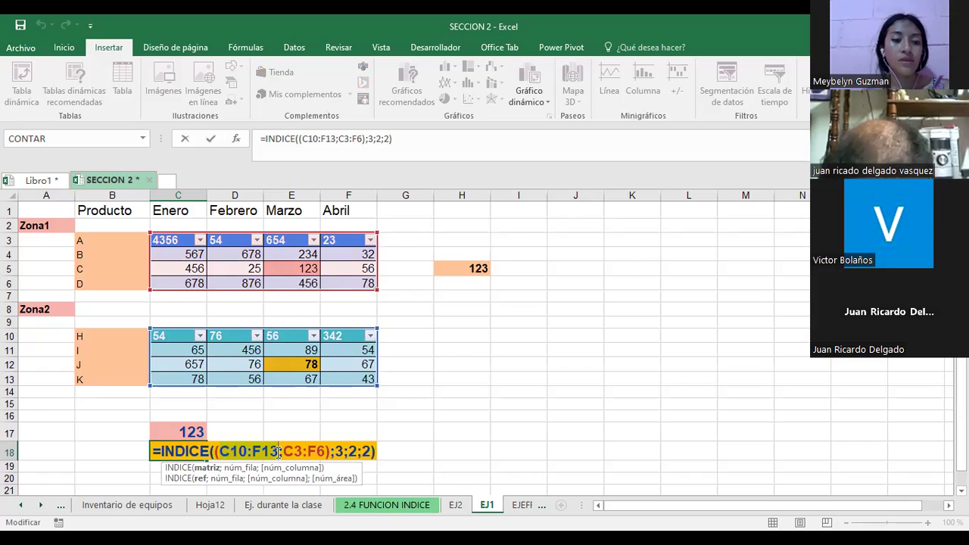
mouse_move(279, 452)
left_mouse_down()
mouse_move(323, 452)
mouse_move(282, 452)
left_mouse_up()
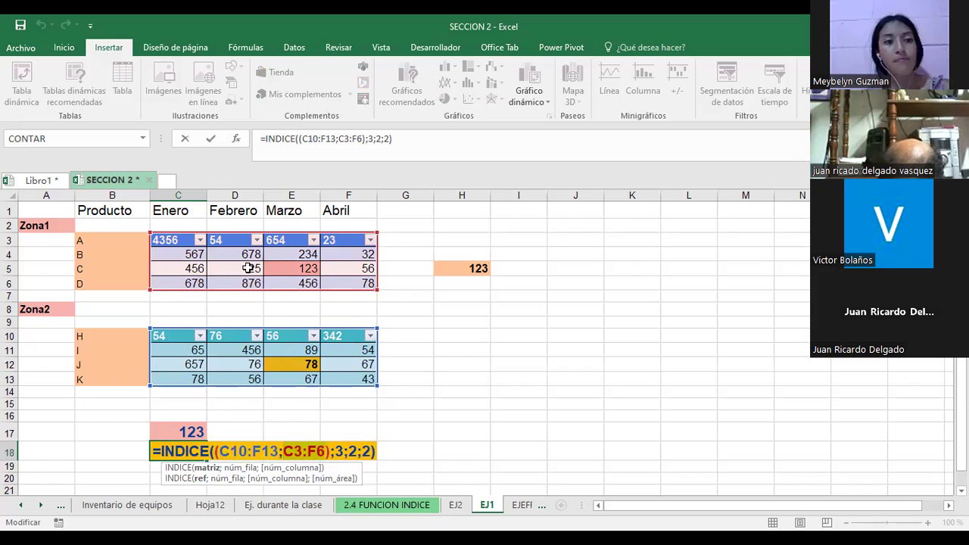
key("Return")
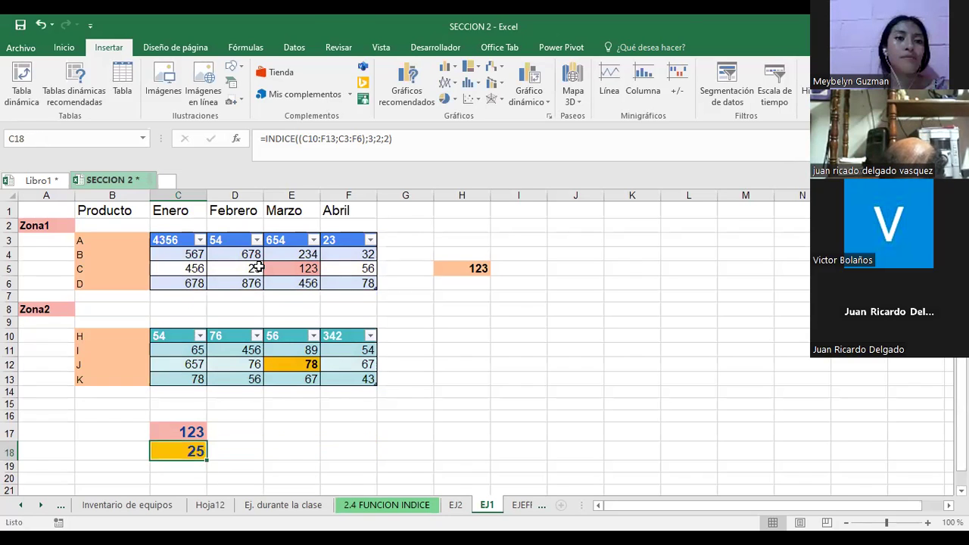
left_click(258, 267)
Trace C18's precedents with Fórmulas > Rastrear precedentes, then select D5
left_click(176, 451)
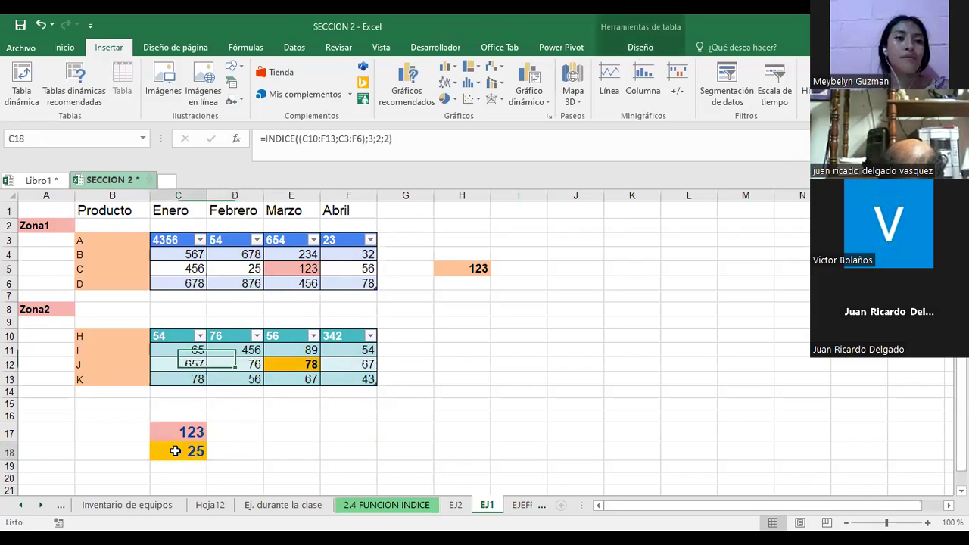
left_click(246, 47)
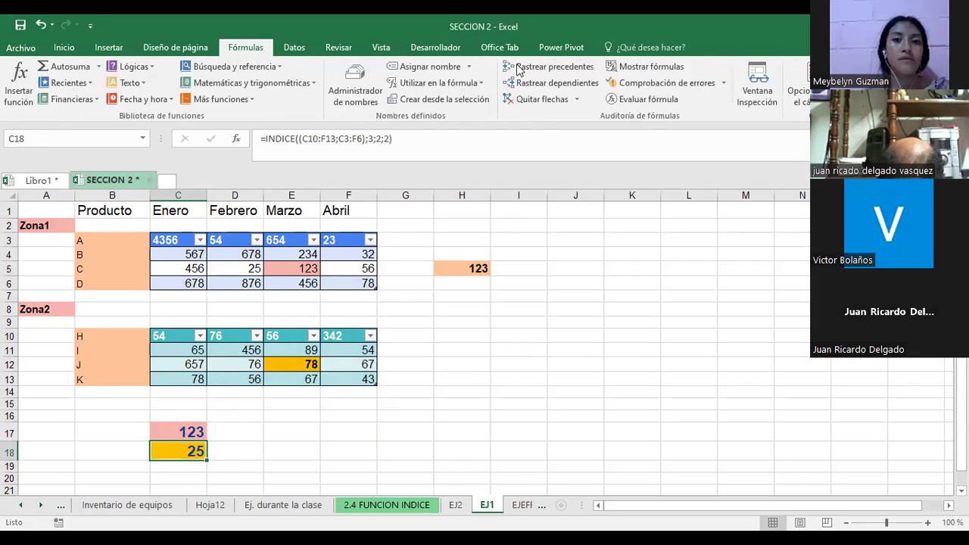
left_click(536, 68)
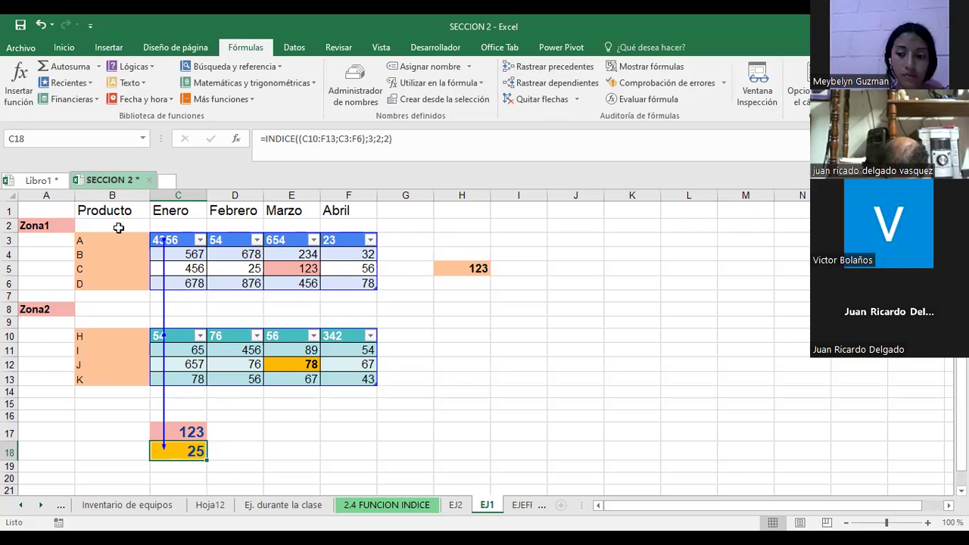
left_click(254, 269)
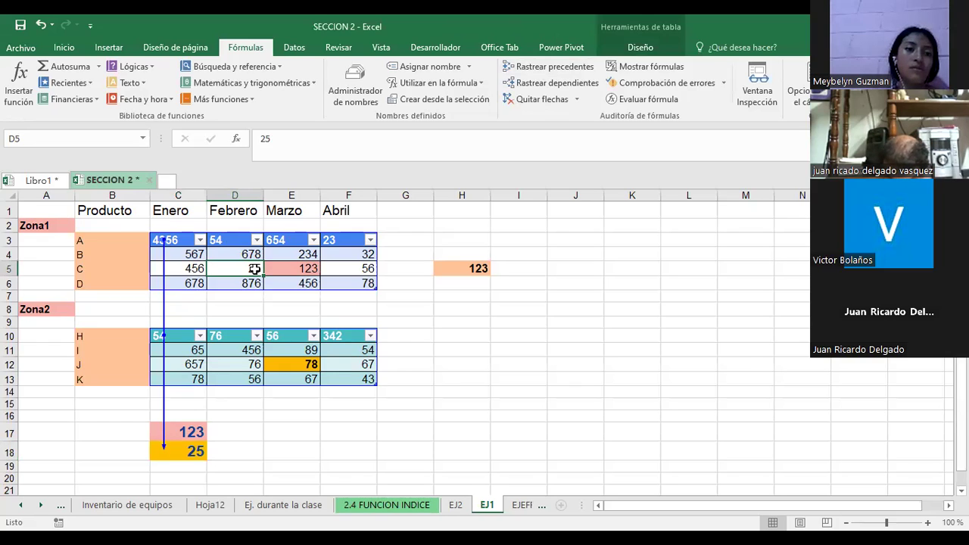
left_click(194, 429)
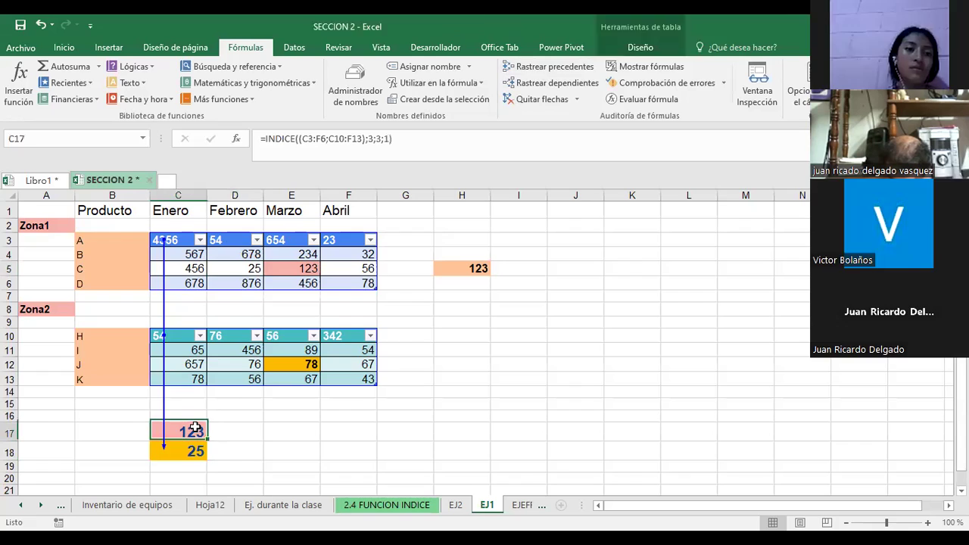
double_click(194, 429)
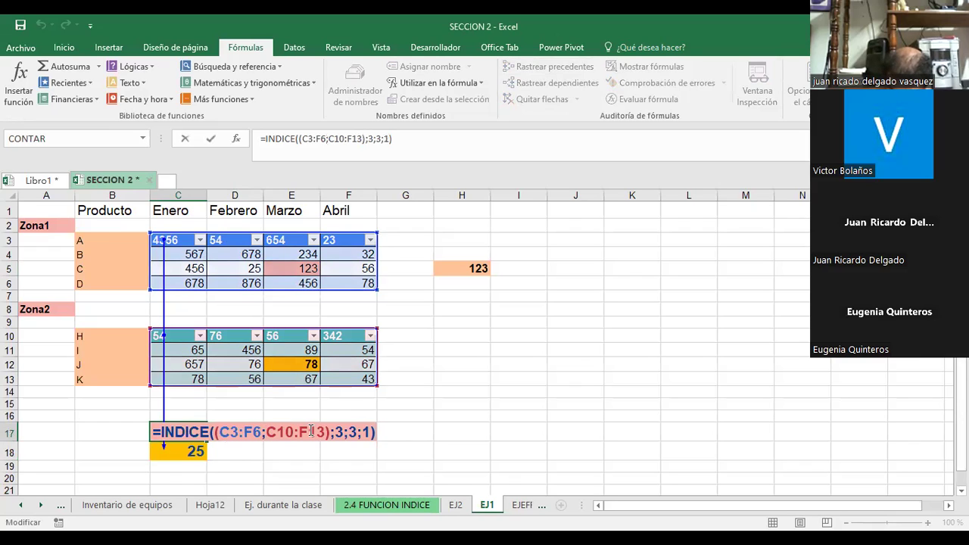
key("Escape")
left_click(188, 452)
double_click(189, 452)
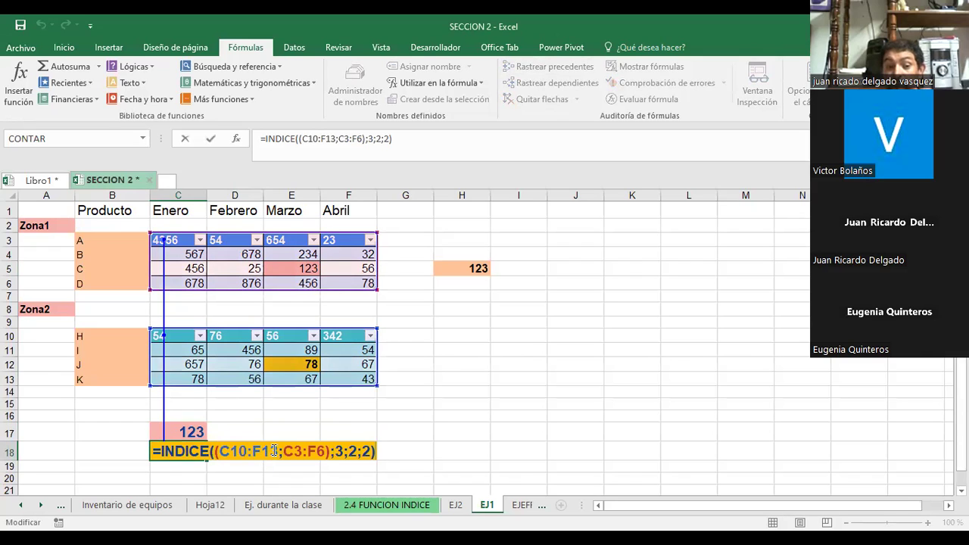
left_click(224, 455)
type("3")
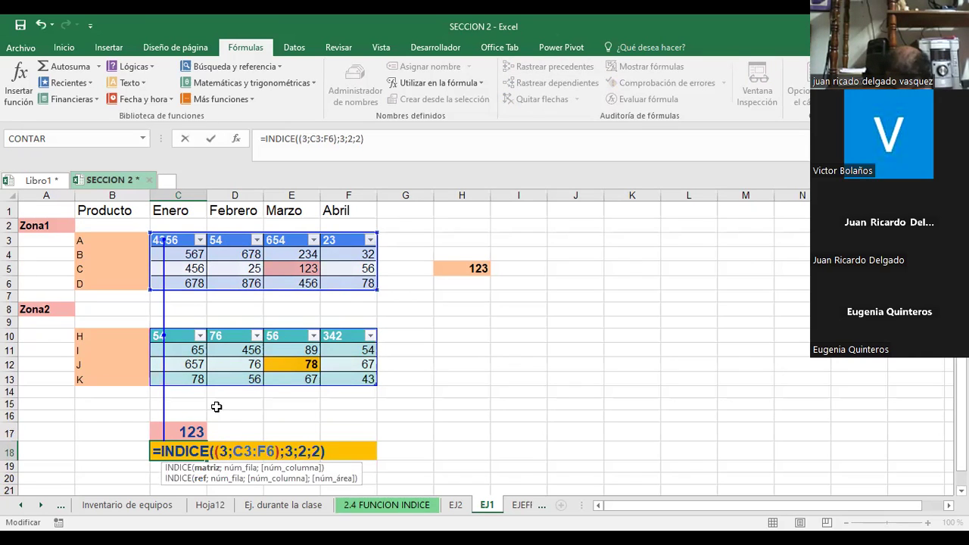
left_click(154, 238)
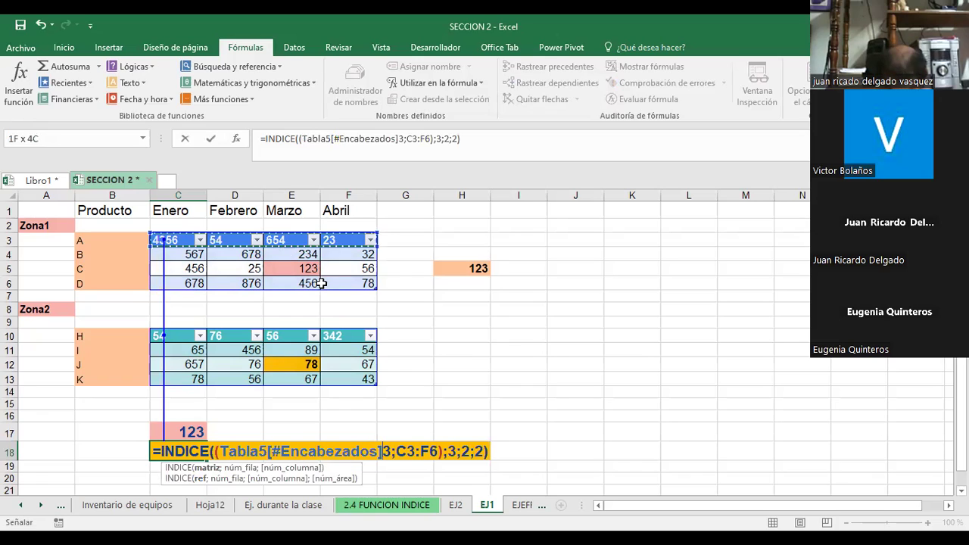
left_click_drag(322, 283, 324, 284)
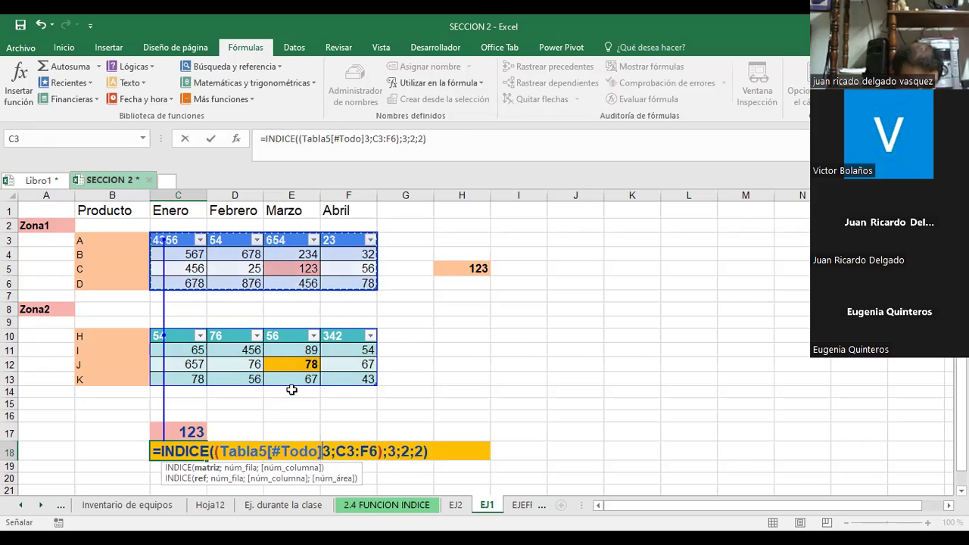
key("ctrl+Return")
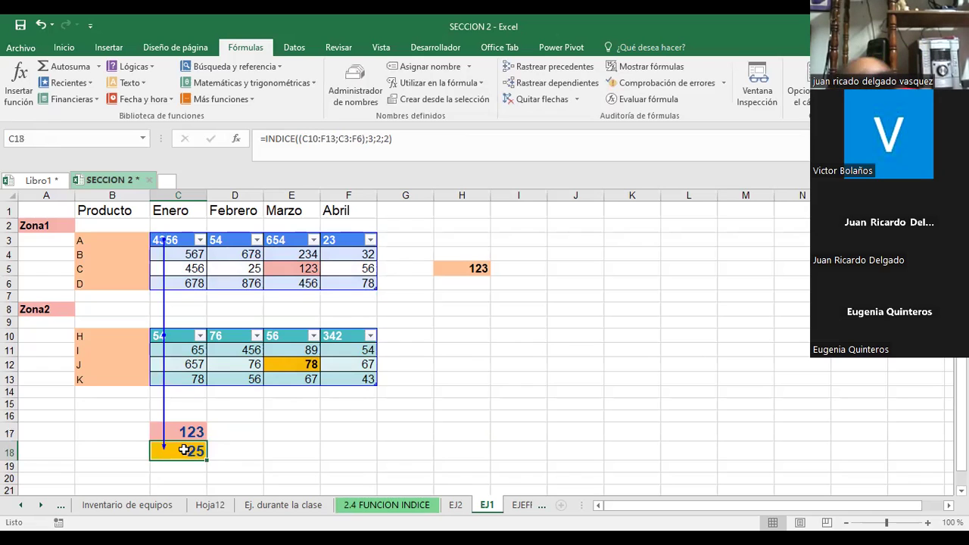
Reorder C18's areas to =INDICE((C3:F6;C10:F13);3;2;2), so it returns 76
double_click(183, 449)
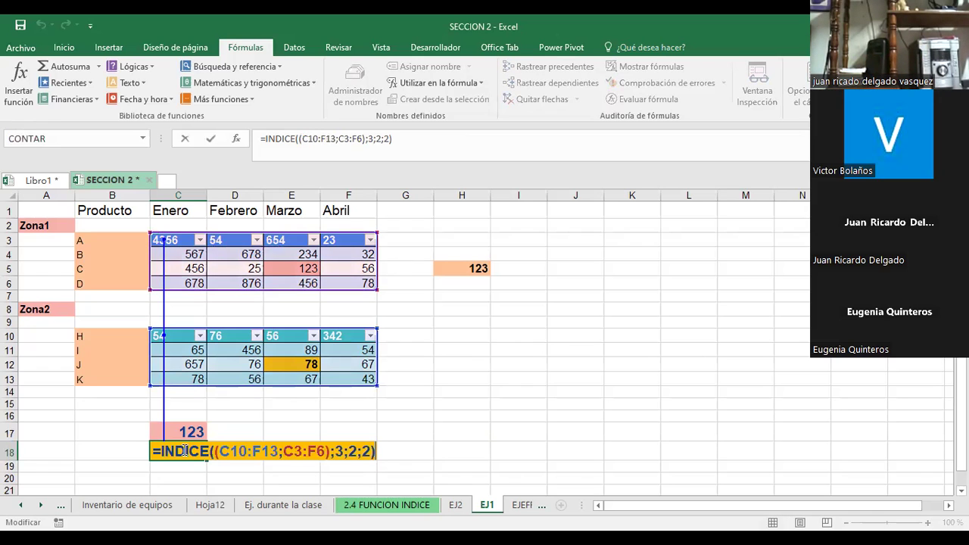
left_click(223, 454)
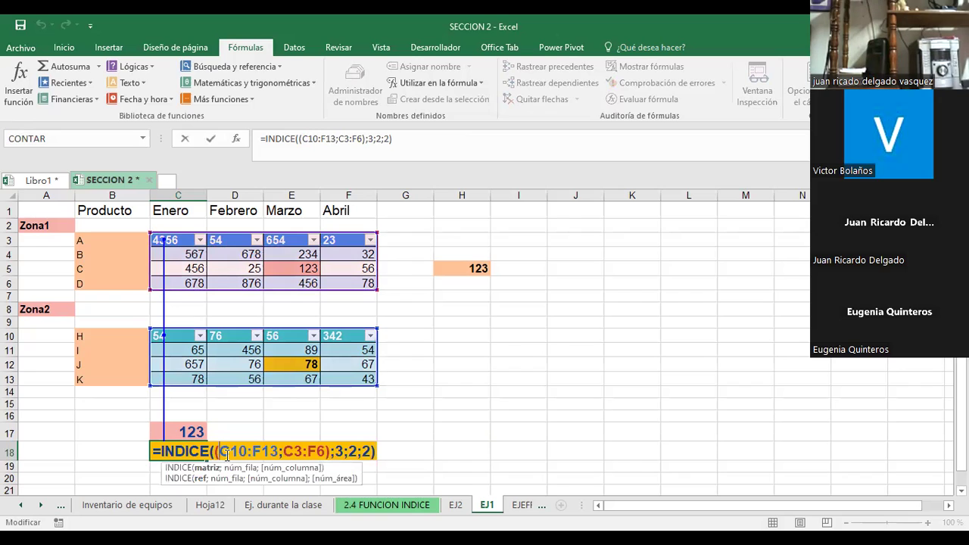
key("Right")
key("Right")
key("Right")
key("Right")
key("Right")
key("Right")
key("Right")
key("Right")
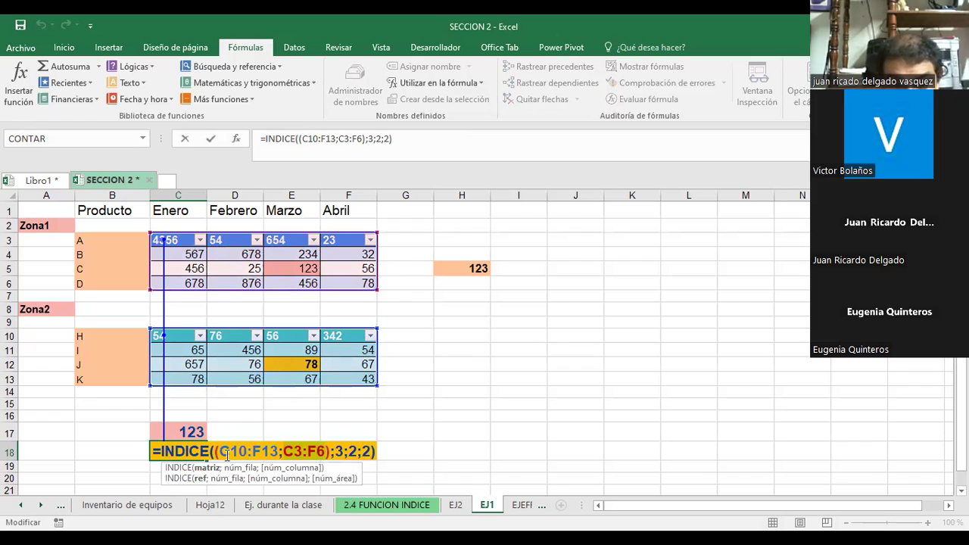
key("BackSpace")
key("BackSpace")
key("BackSpace")
key("Left")
key("Left")
key("Left")
type("C3:F6")
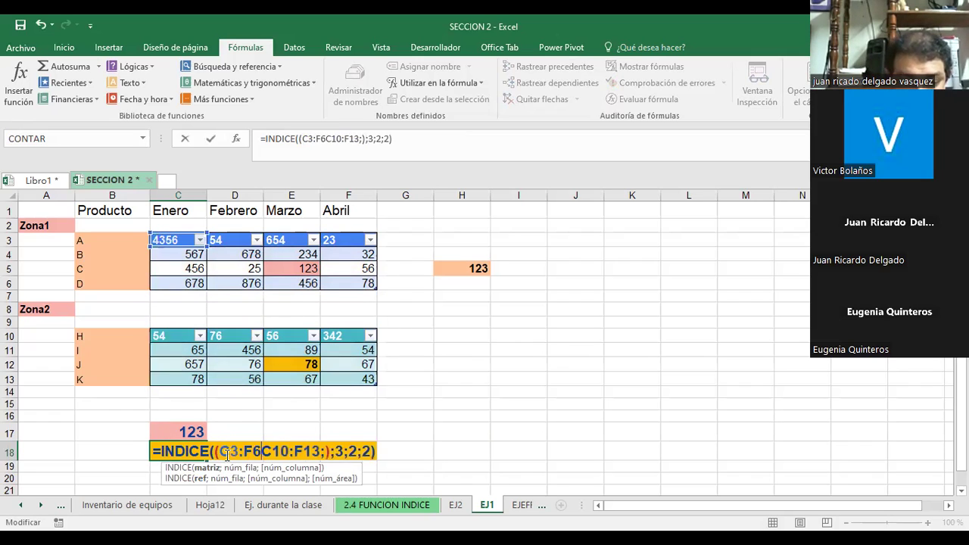
type(";")
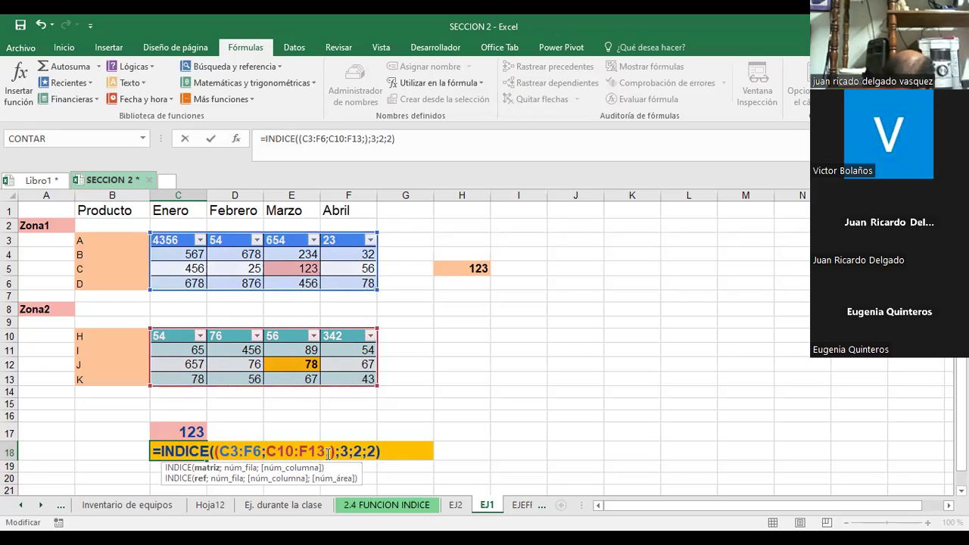
key("BackSpace")
type(")")
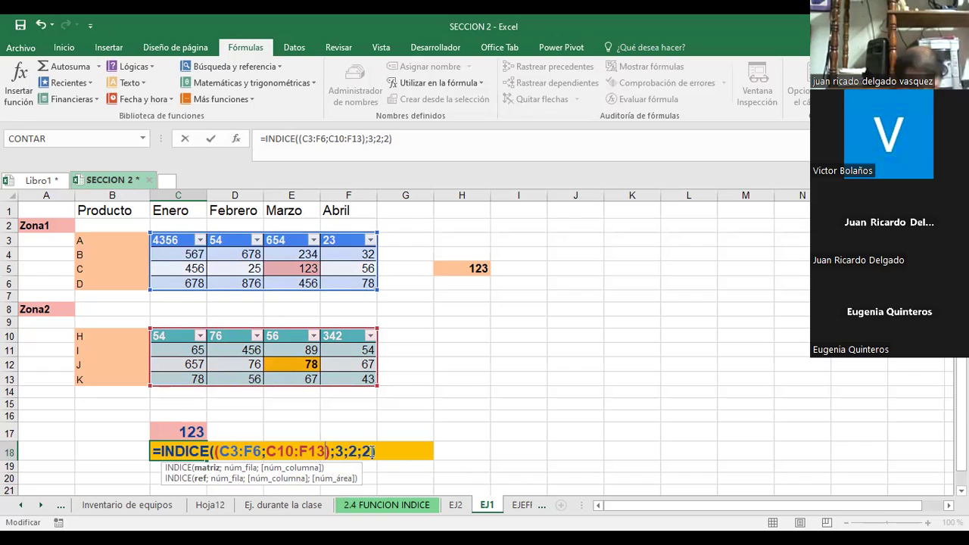
key("Return")
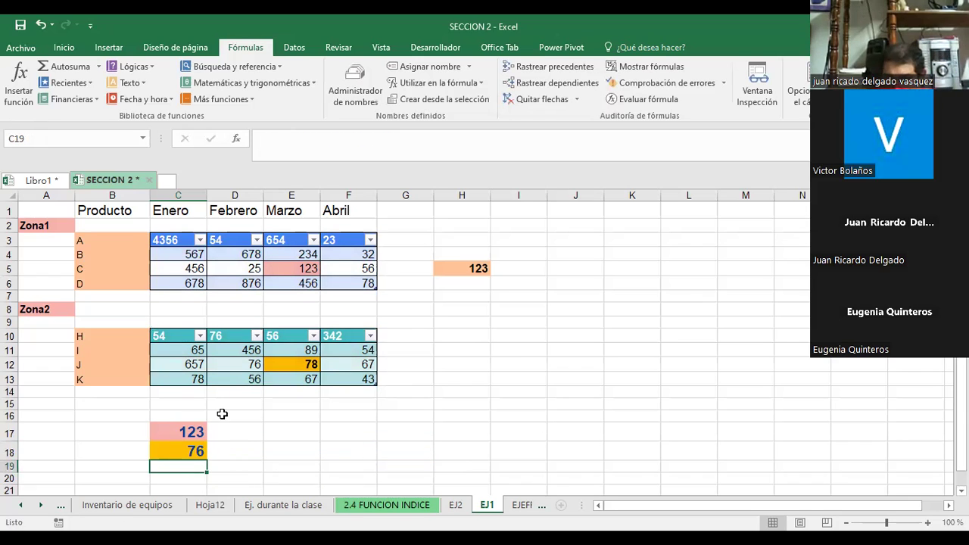
Check D12 (76) and E12 (78), then draw Rastrear precedentes arrows for C18
left_click(231, 369)
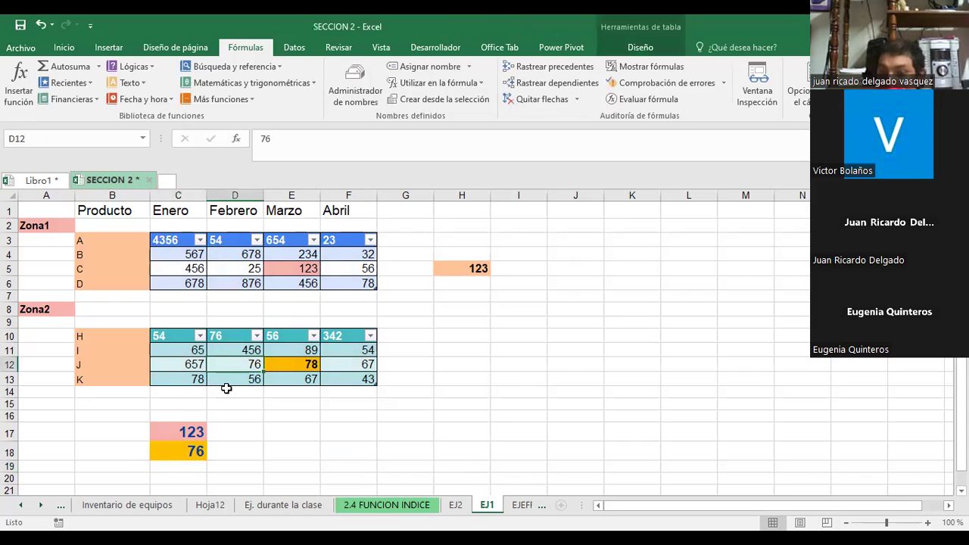
key("Right")
left_click(66, 47)
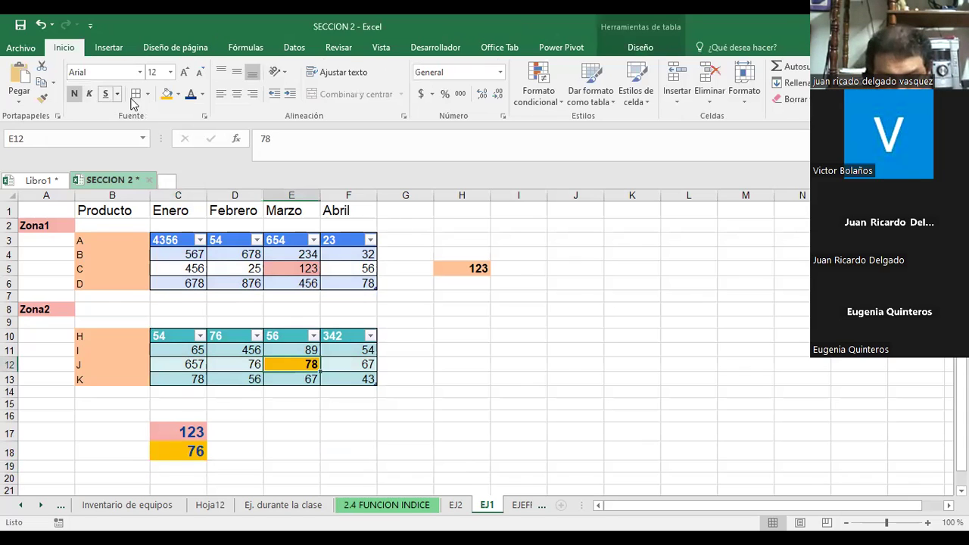
left_click(178, 94)
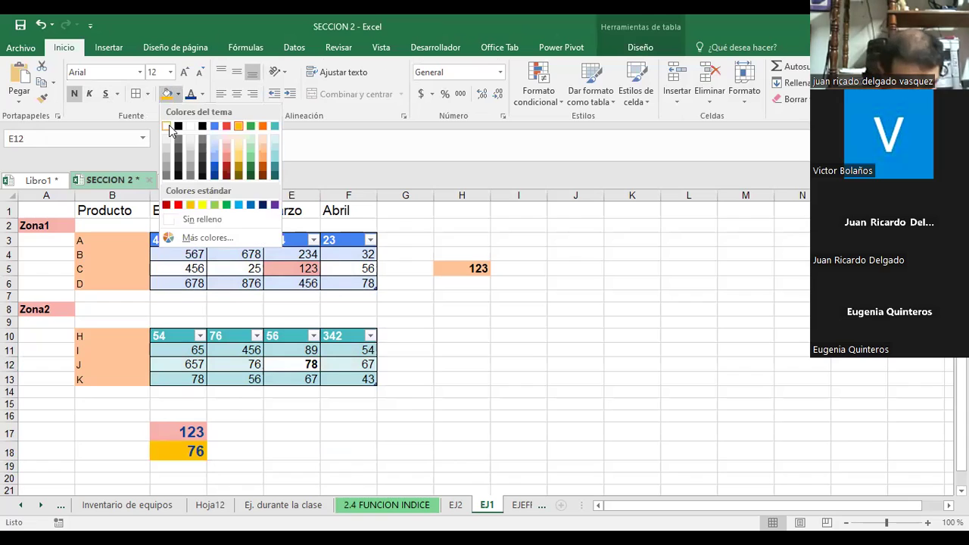
left_click(195, 453)
left_click(195, 453)
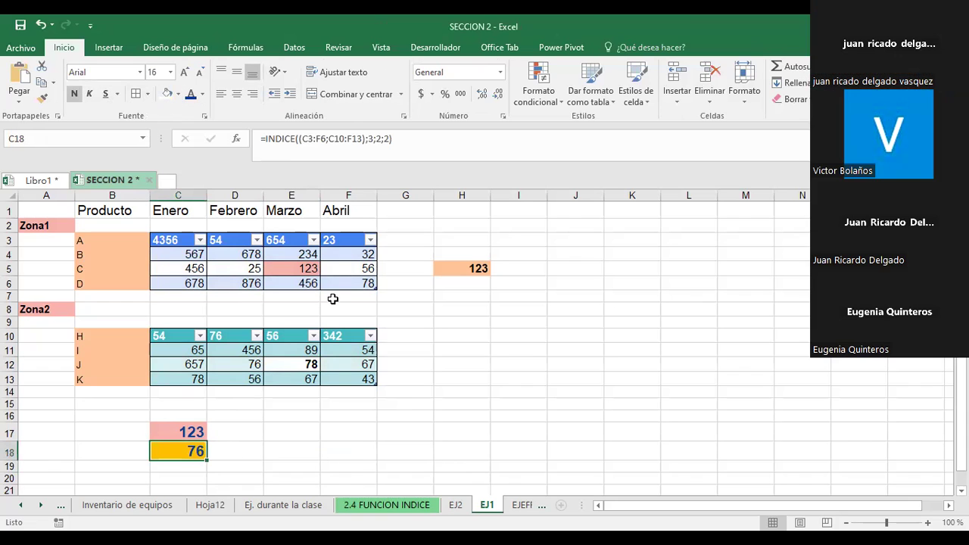
left_click(246, 47)
left_click(551, 67)
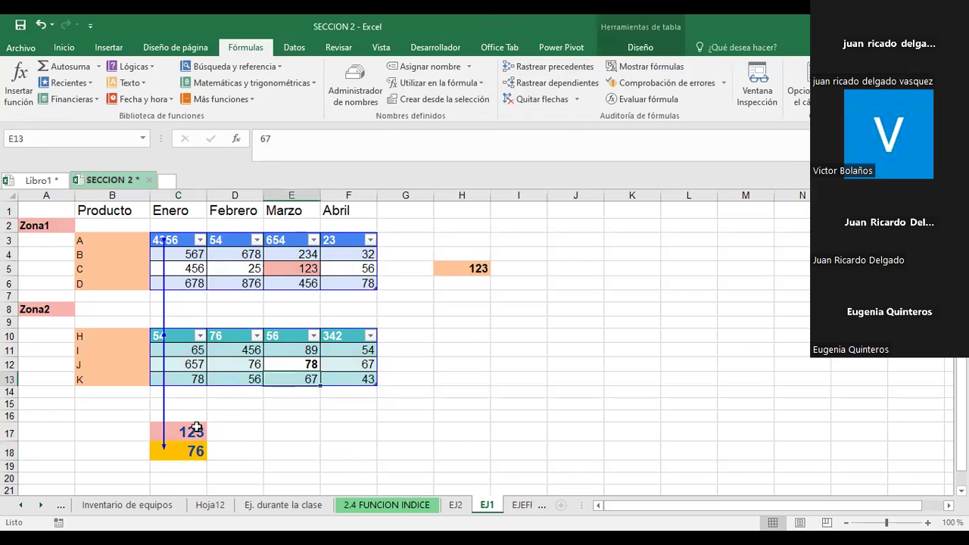
Review C17's INDICE formula without changing it
left_click(194, 430)
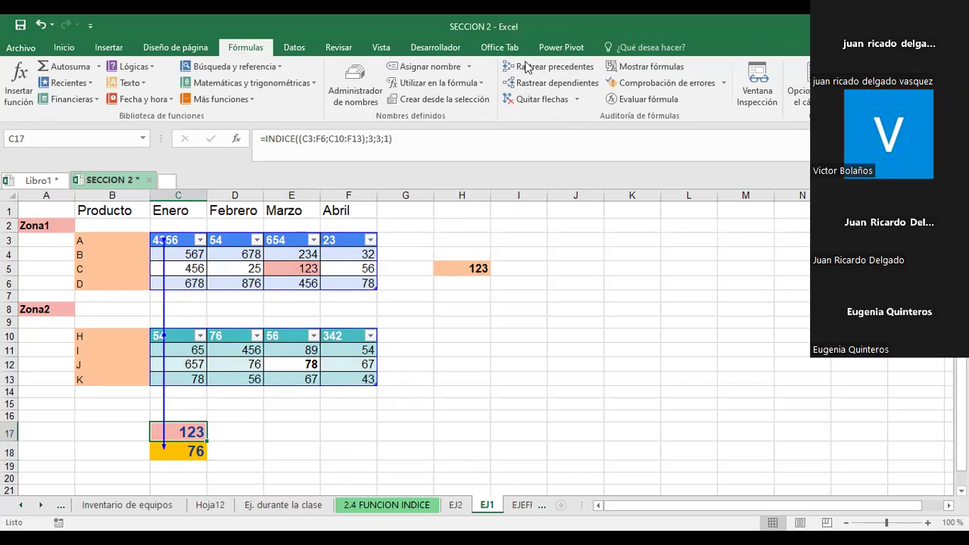
double_click(185, 430)
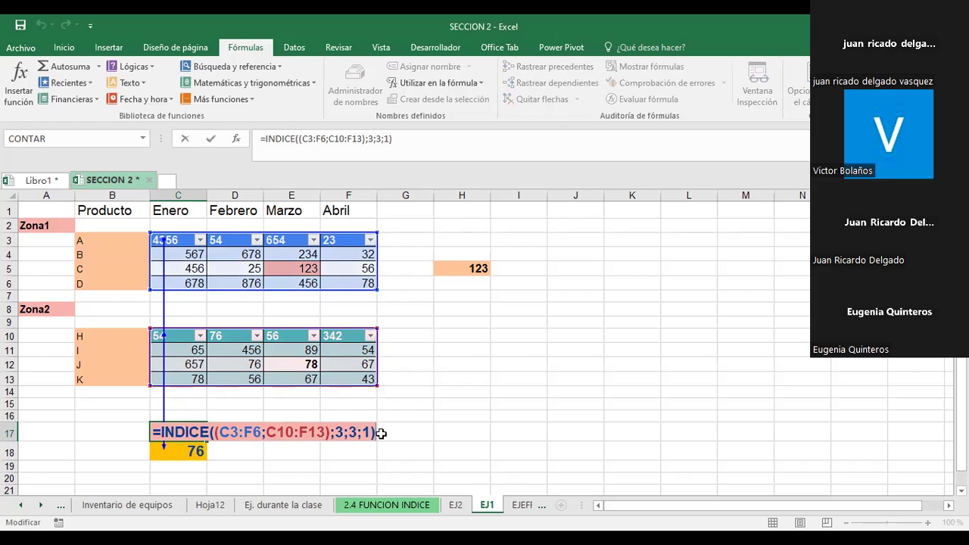
left_click(173, 460)
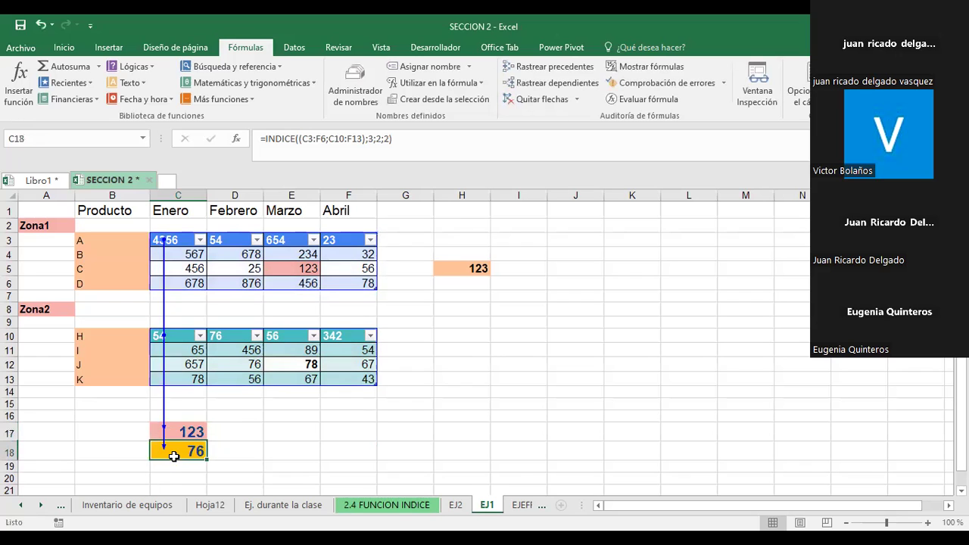
Set C18 to =INDICE((C3:F6;C10:F13);4;4;2), returning 43
double_click(172, 454)
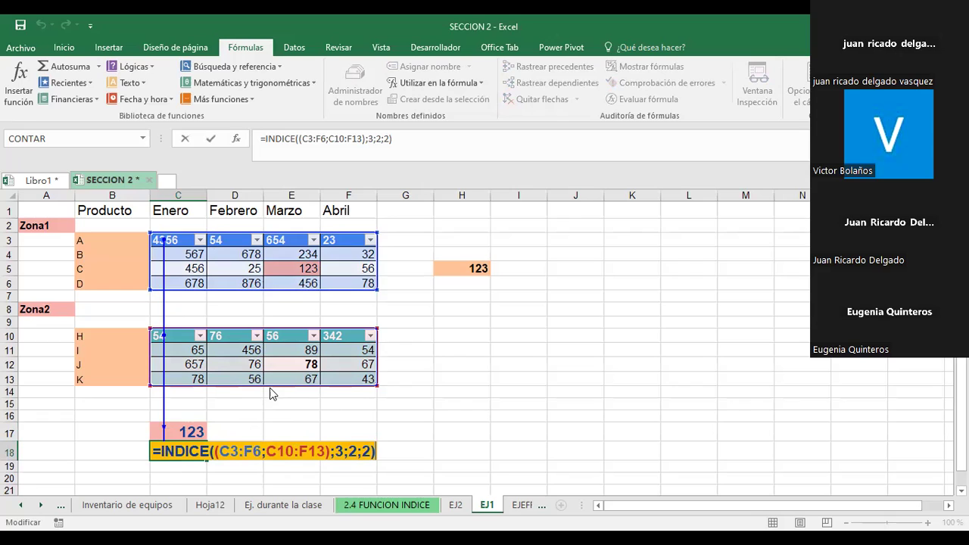
left_click(338, 453)
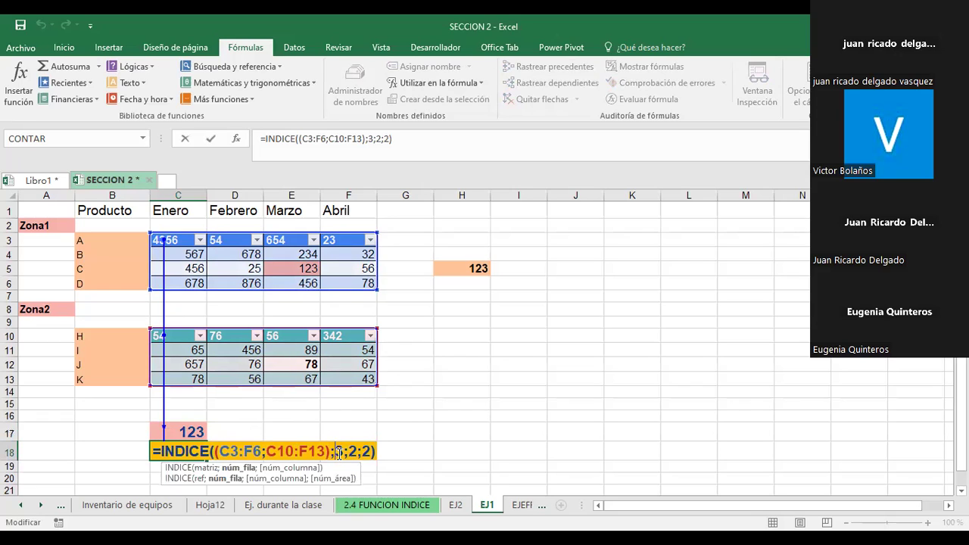
key("Delete")
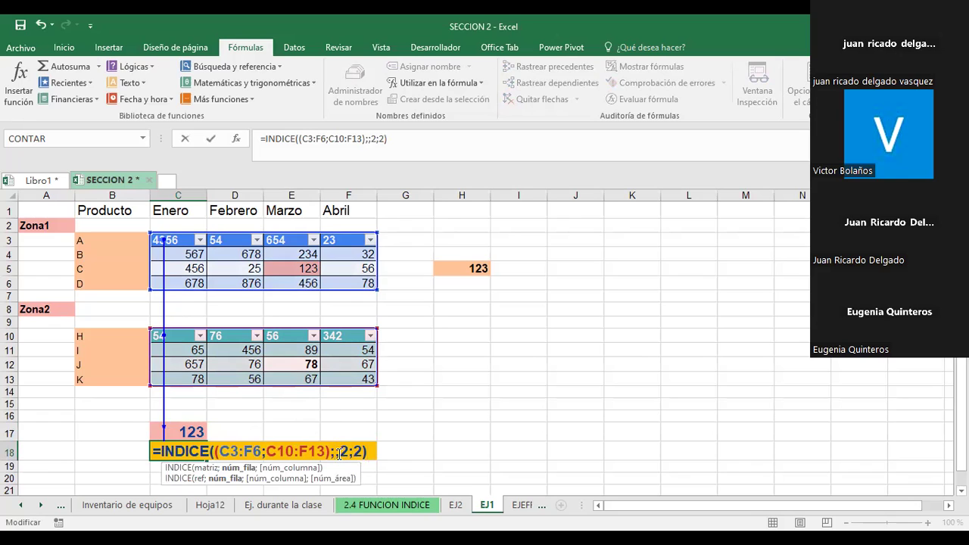
type("4")
left_click(241, 469)
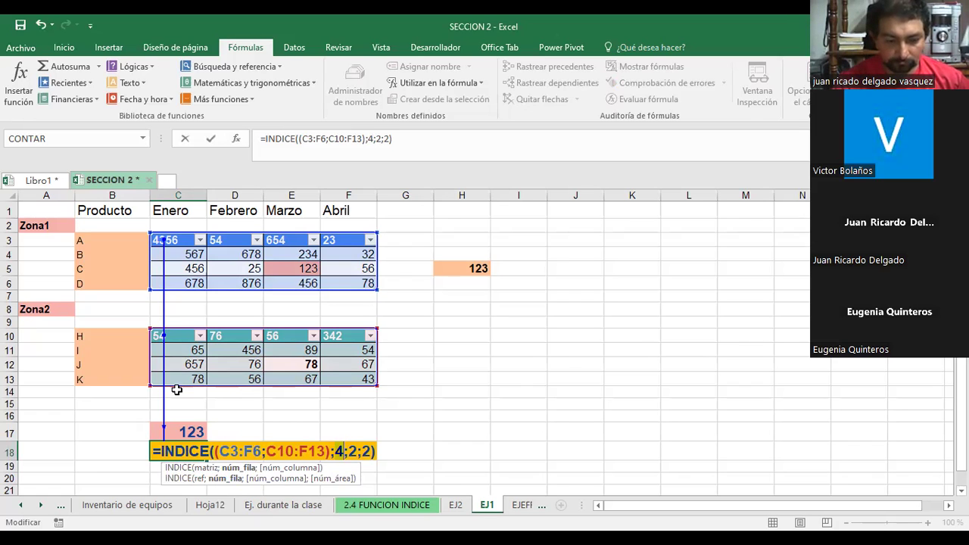
left_click(356, 451)
key("BackSpace")
type("4")
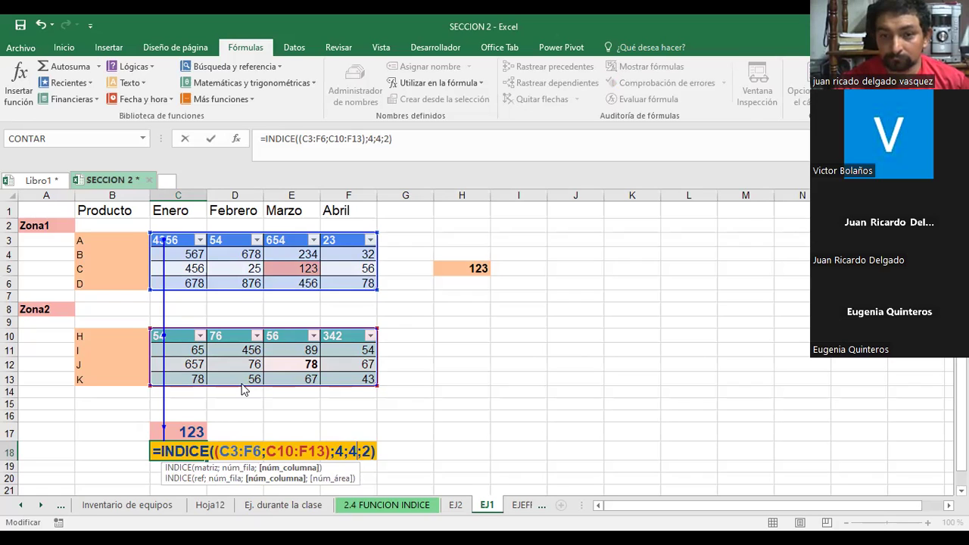
key("Return")
left_click(194, 452)
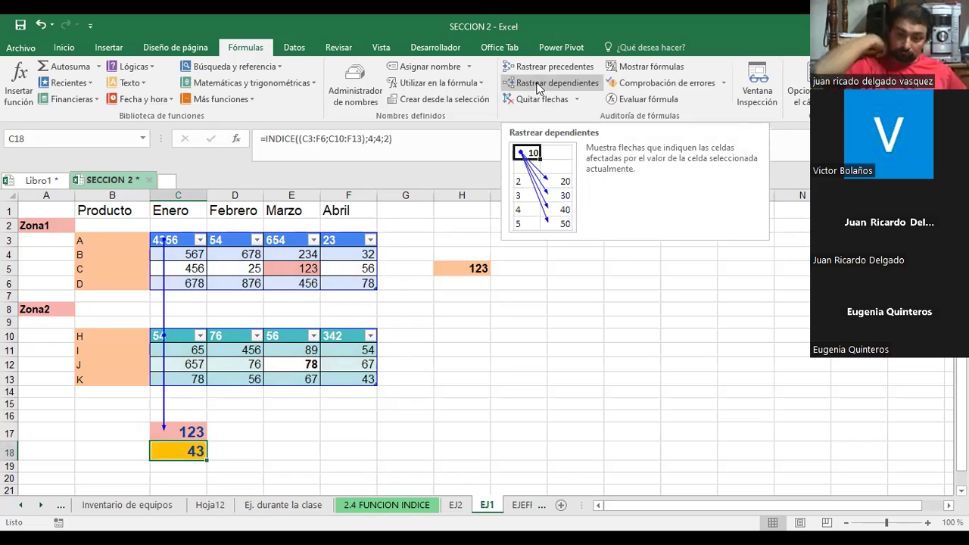
Remove the precedent trace arrows from the sheet
left_click(535, 69)
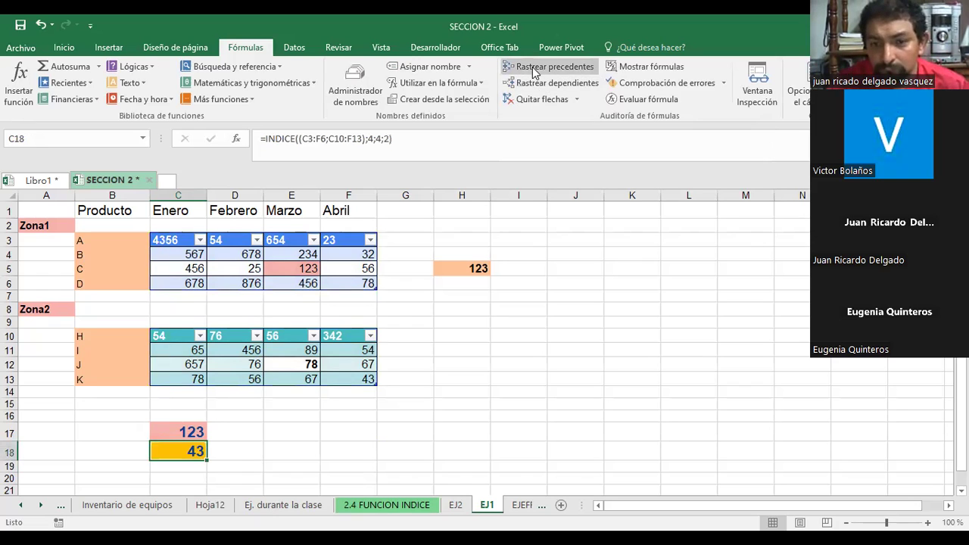
left_click(539, 99)
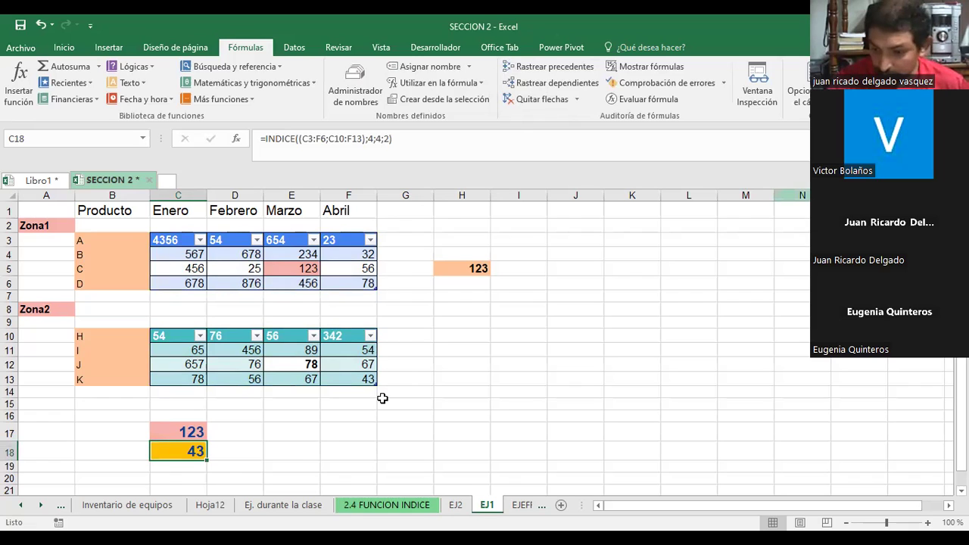
key("Right")
key("Right")
key("Right")
key("Up")
key("Up")
key("Up")
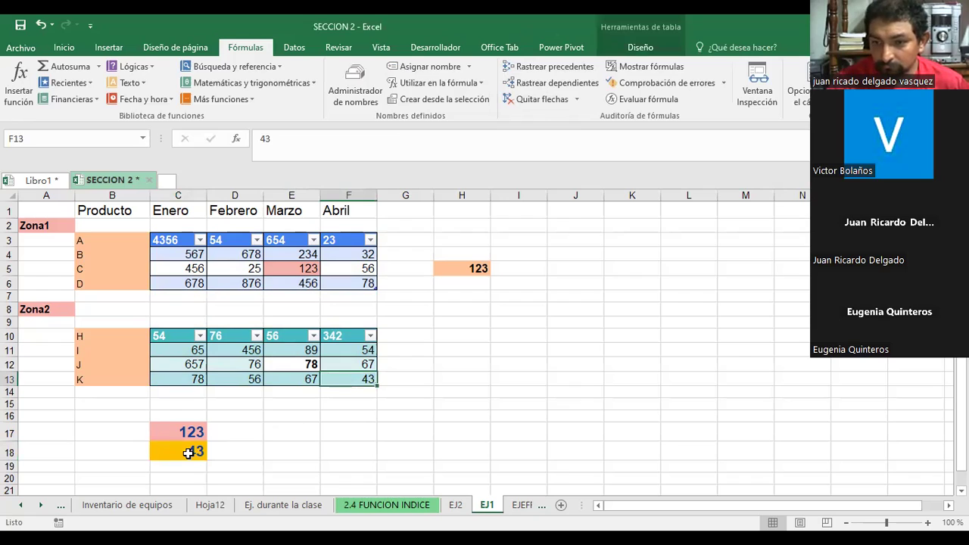
Review the INDICE formulas in C17 and C18 without changing them
left_click(191, 430)
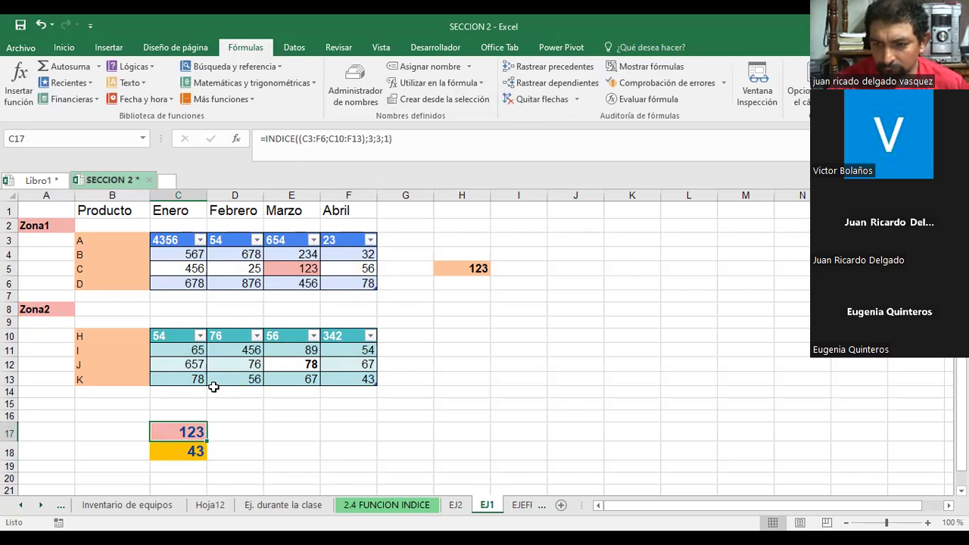
key("F2")
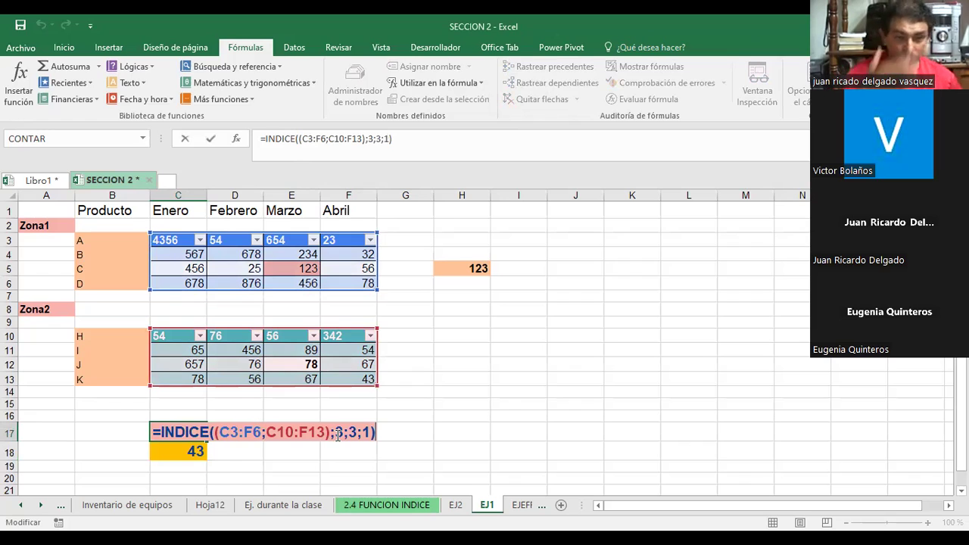
key("Escape")
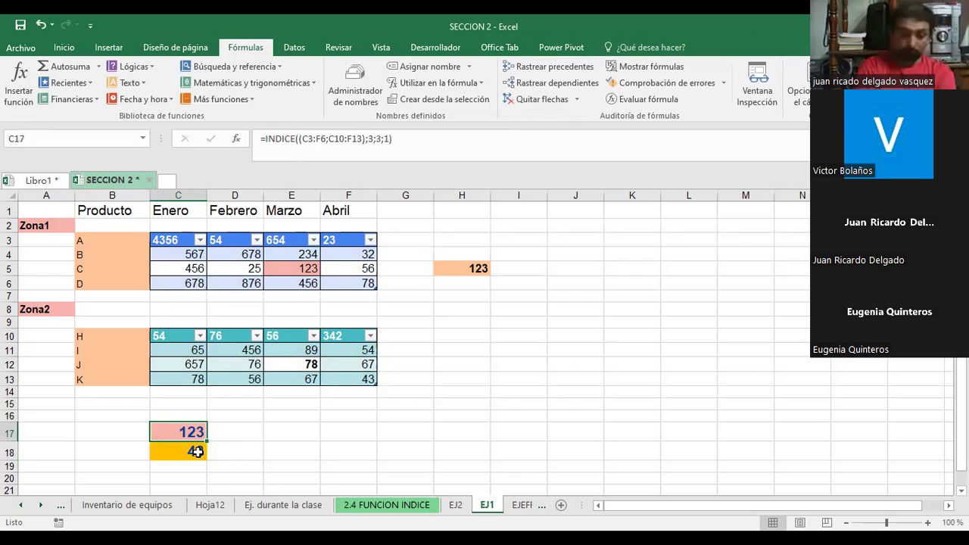
left_click(196, 452)
key("F2")
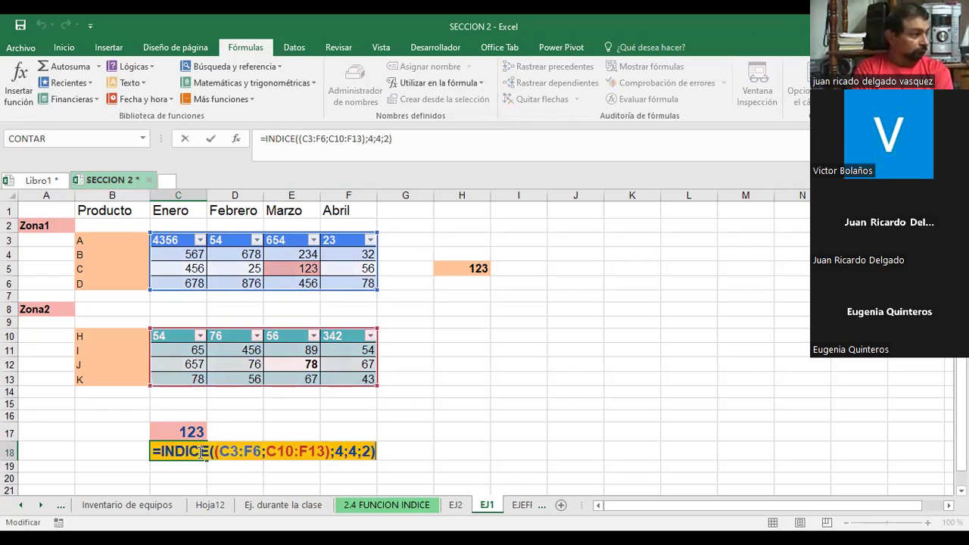
key("Escape")
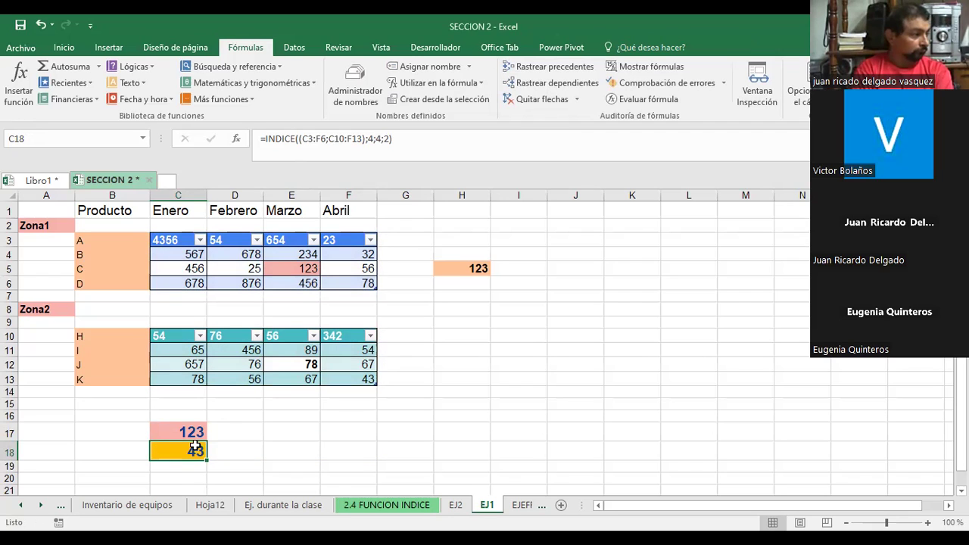
Change C17 to =INDICE((C3:F6;C10:F13);4;4;1) so it returns 78 from F6
left_click(195, 432)
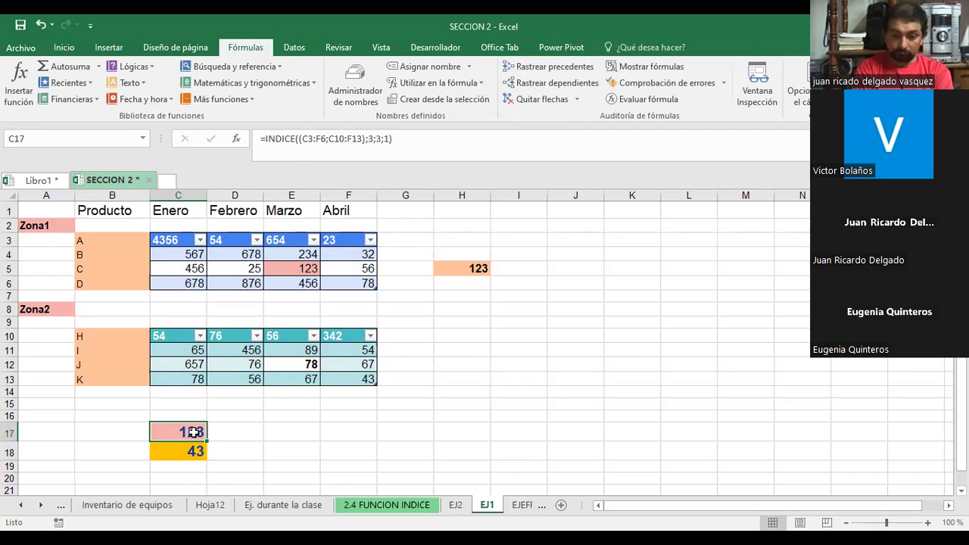
double_click(195, 433)
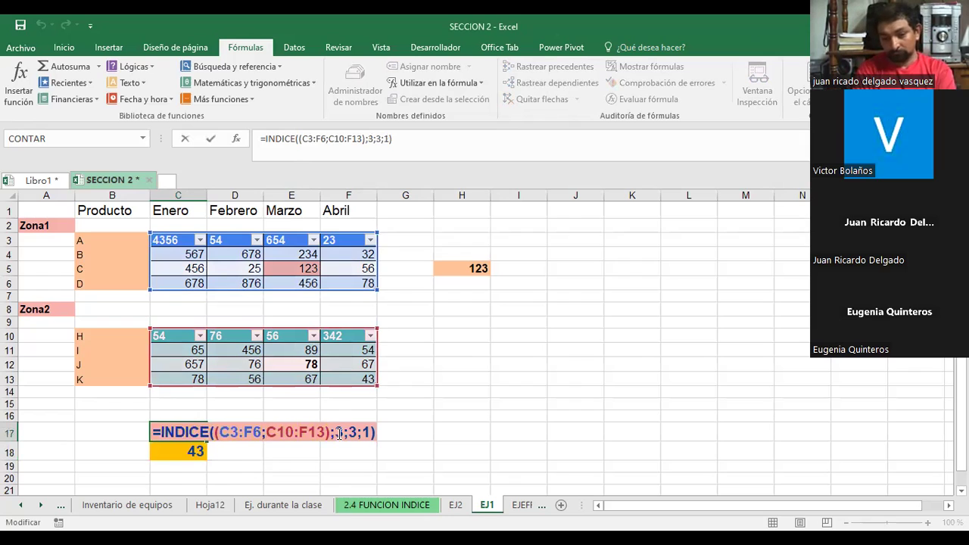
left_click(339, 432)
key("BackSpace")
type("4")
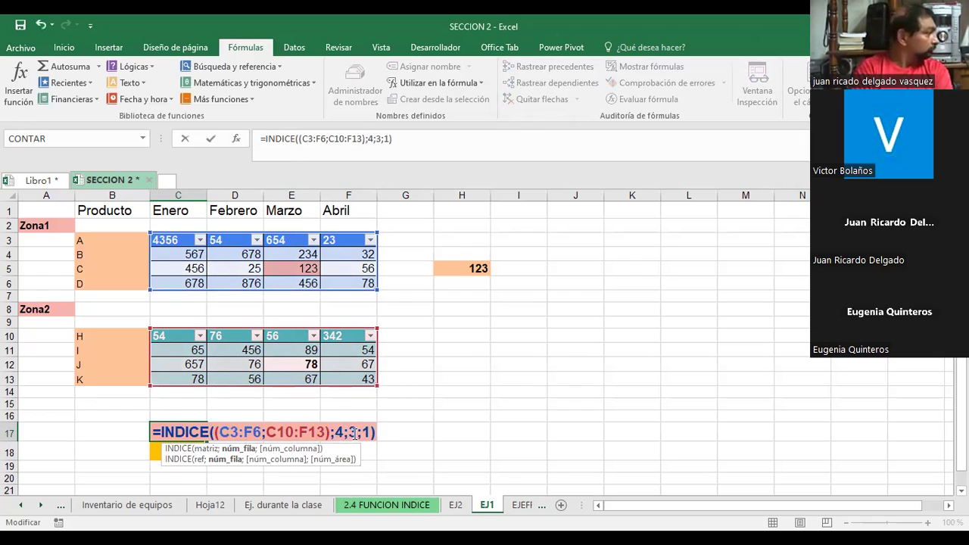
left_click(354, 432)
key("BackSpace")
type("4")
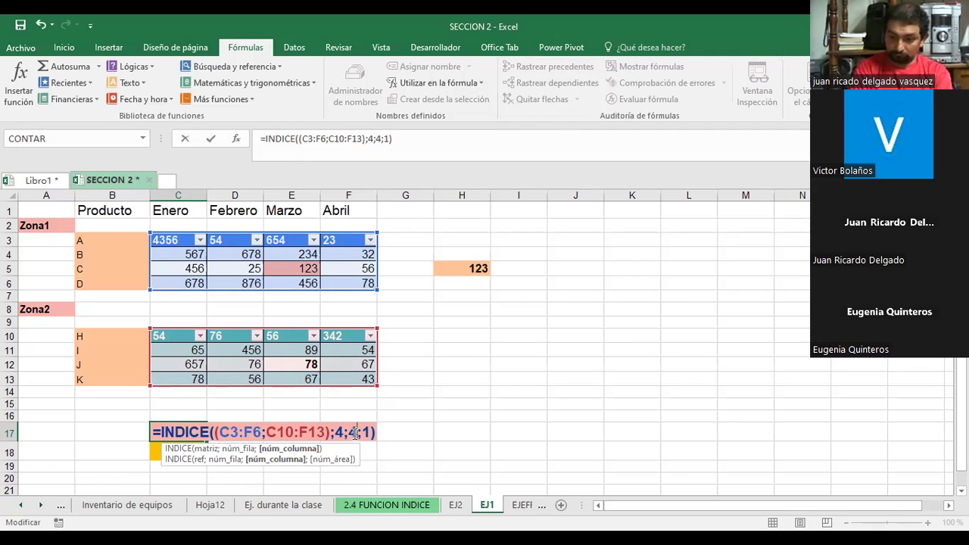
key("Return")
left_click(357, 284)
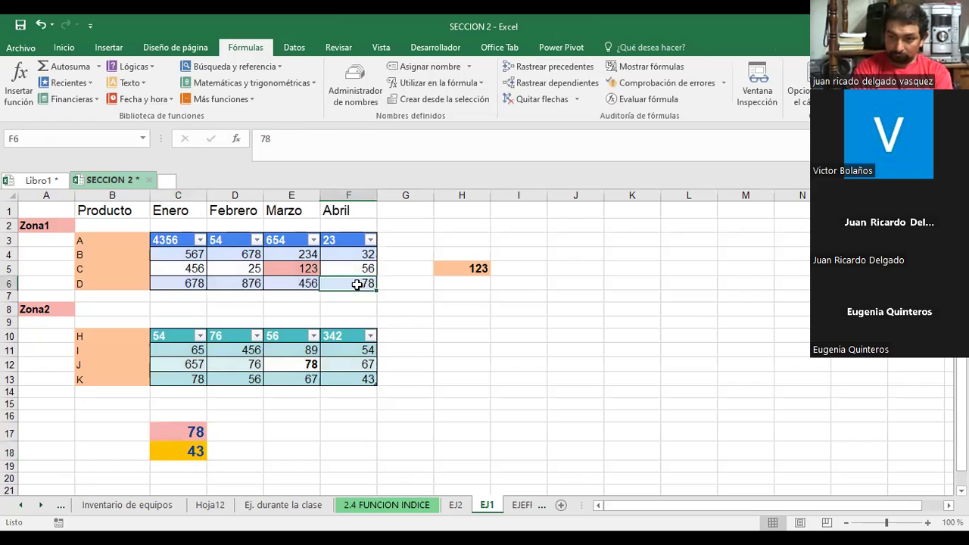
Enlarge the 78 in F6 and the 43 in F13 to font size 18
left_click(64, 47)
left_click(184, 72)
left_click(184, 72)
left_click(184, 72)
left_click(184, 72)
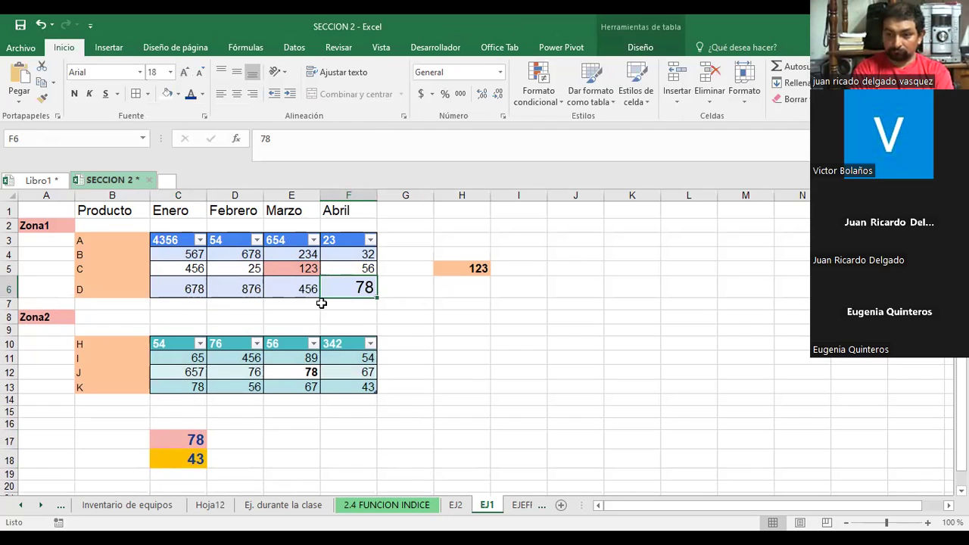
left_click(179, 439)
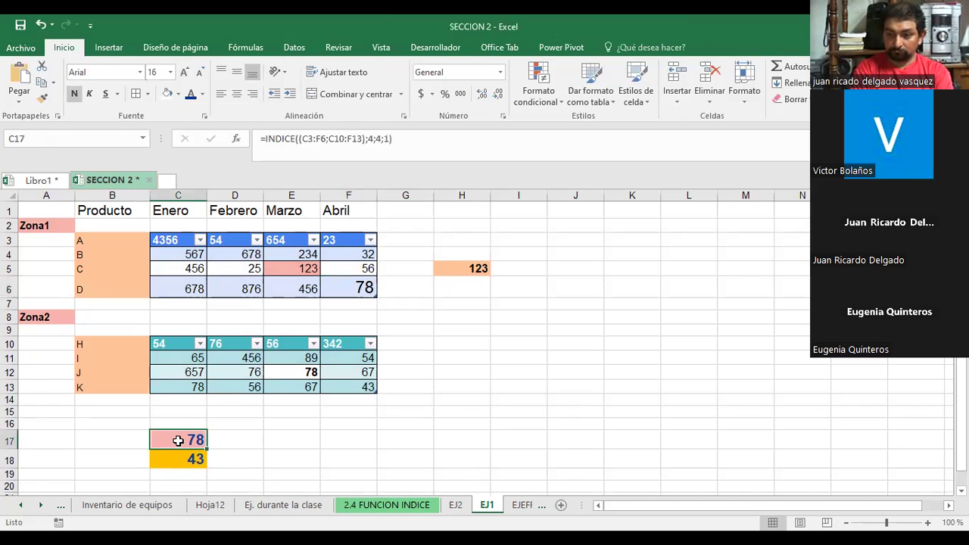
left_click(359, 389)
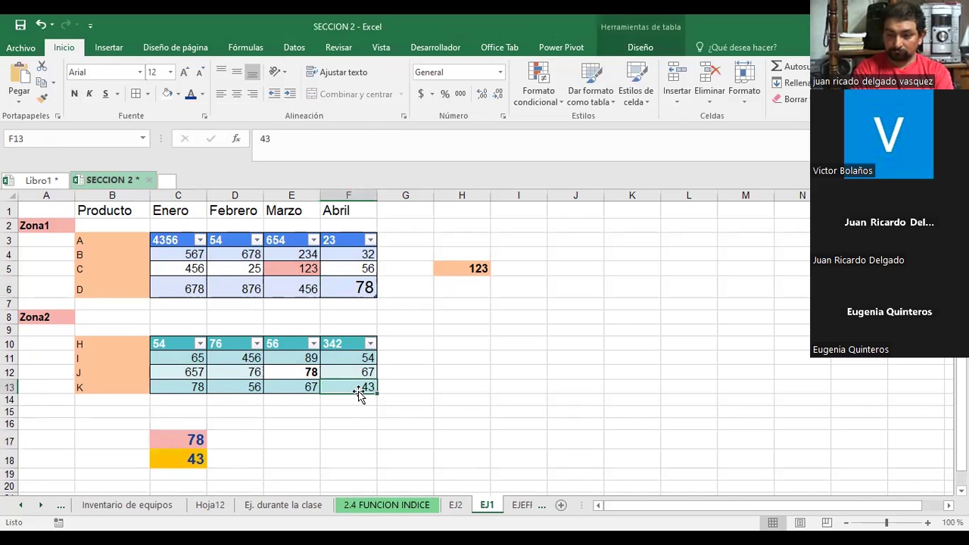
left_click(184, 72)
left_click(184, 72)
left_click(184, 72)
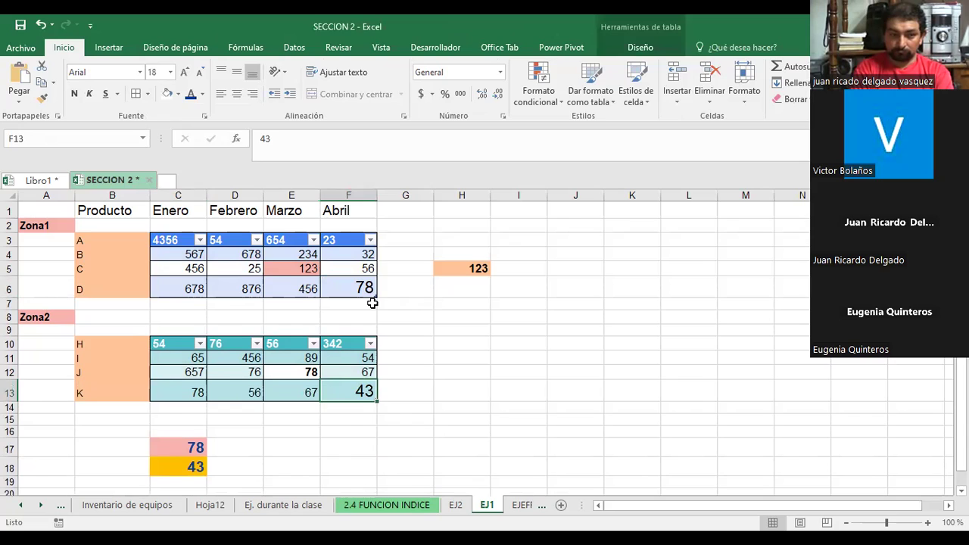
Look over the C17:C18 results, then move through EJ2 and EJ1 to the EJEFREFER1 sheet
left_click(168, 469)
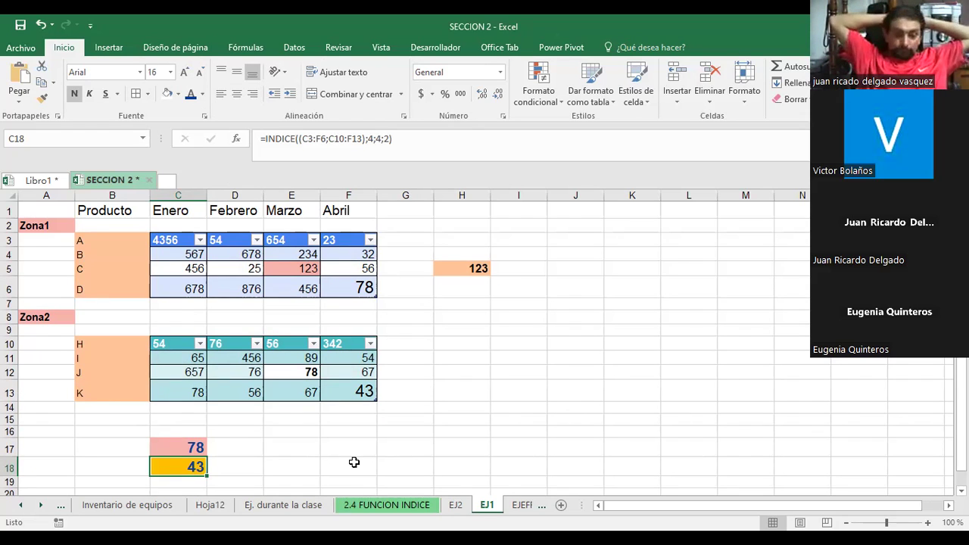
left_click(289, 431)
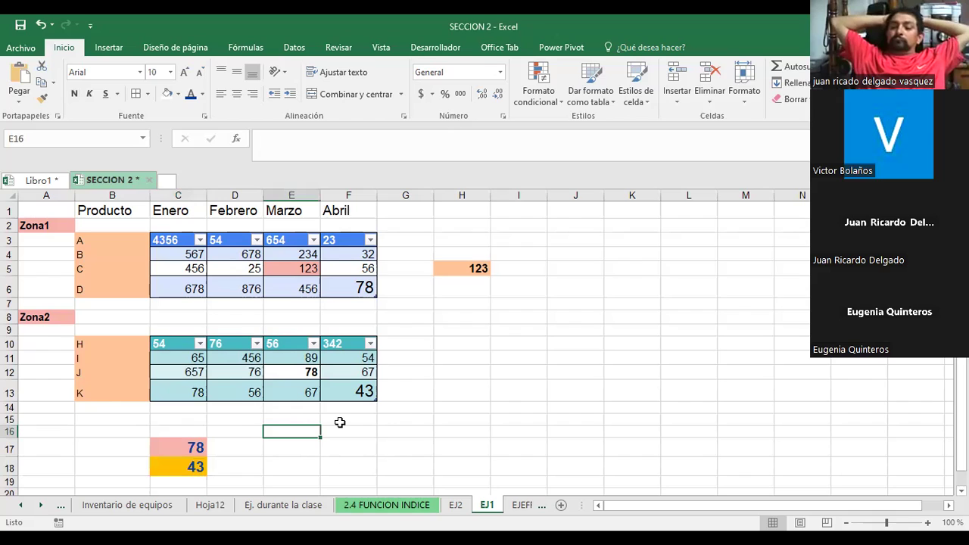
left_click(409, 430)
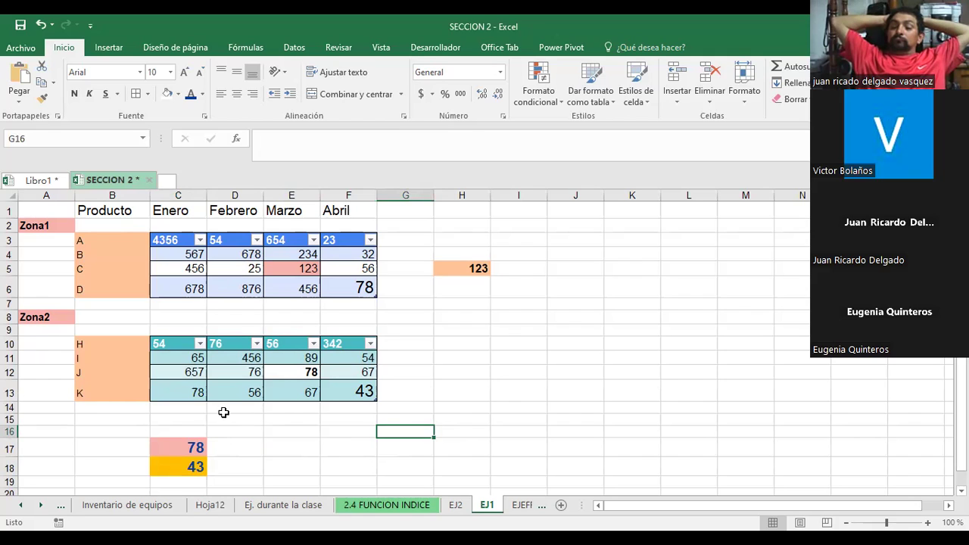
left_click_drag(145, 444, 219, 463)
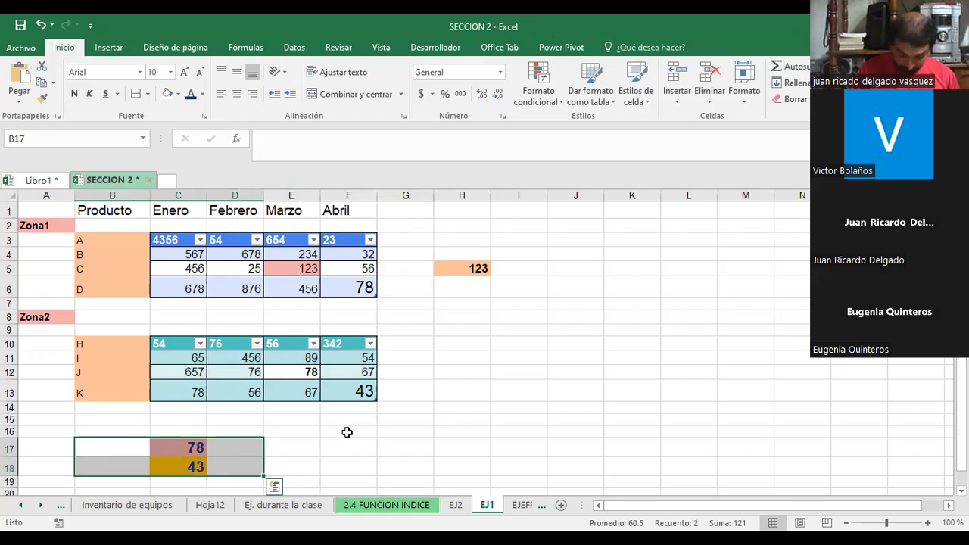
left_click(456, 506)
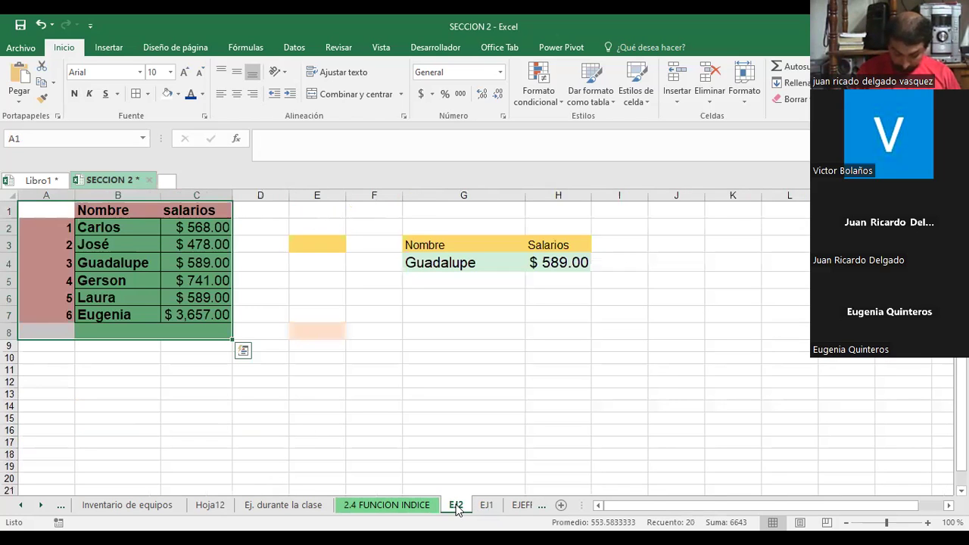
left_click(486, 505)
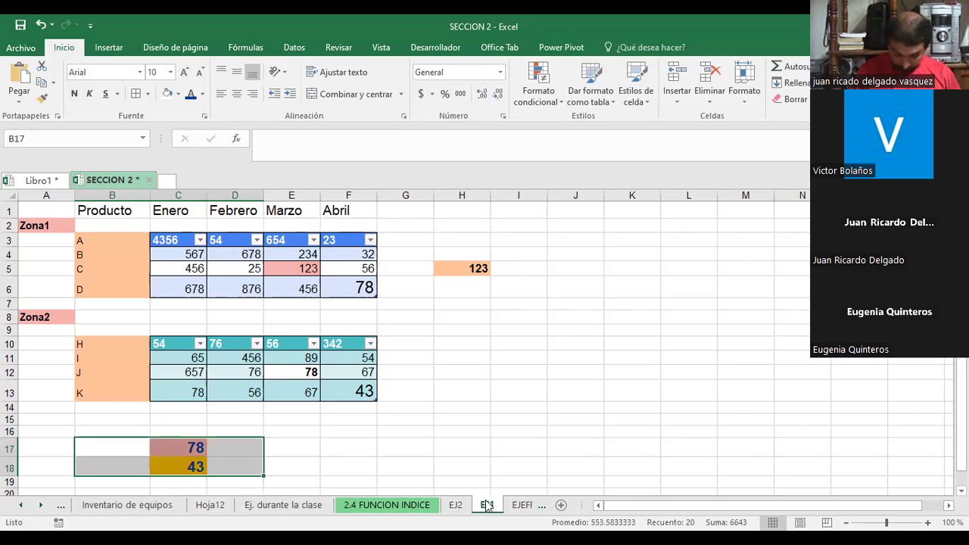
left_click(514, 506)
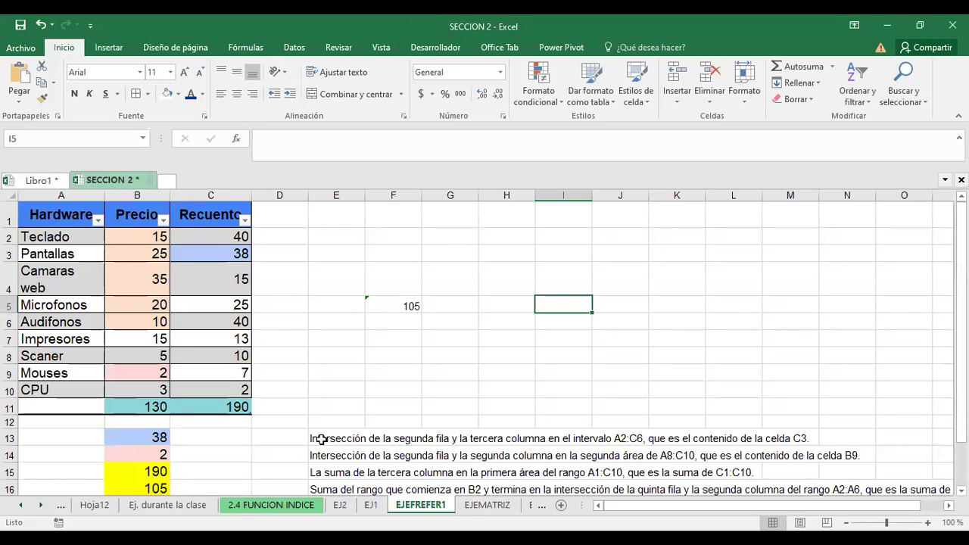
Check the SUMA result of 105 in F5, then select Precio values B2:B10
left_click_drag(322, 439, 845, 487)
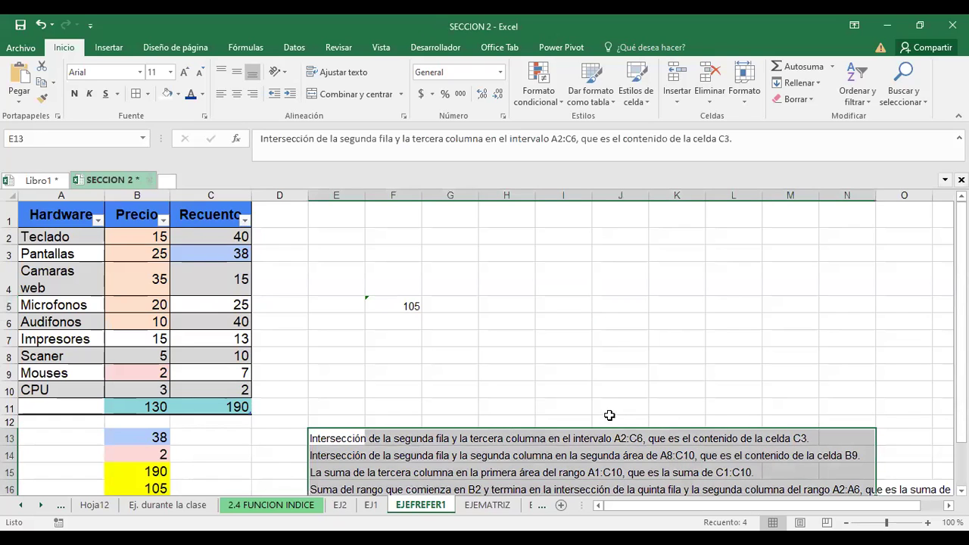
left_click(404, 306)
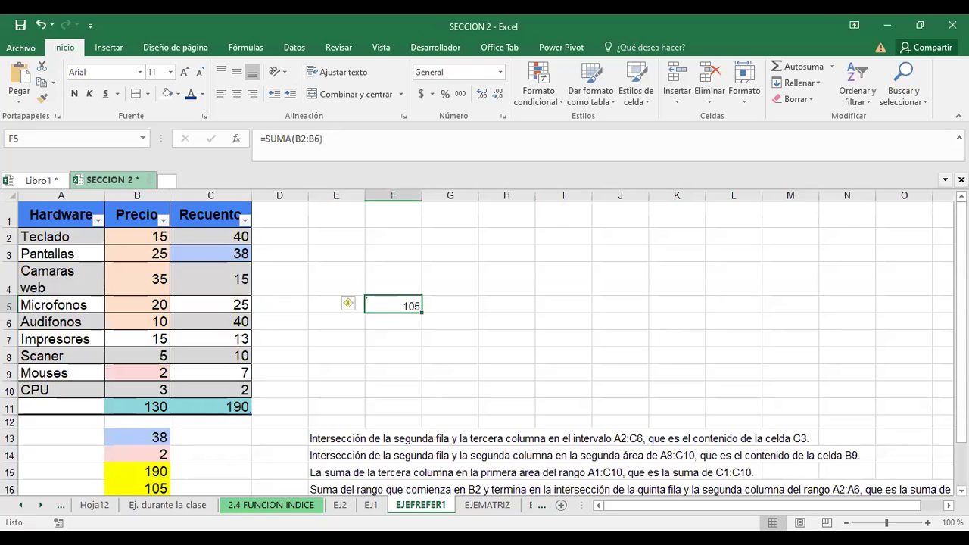
scroll(485, 348, "down", 1)
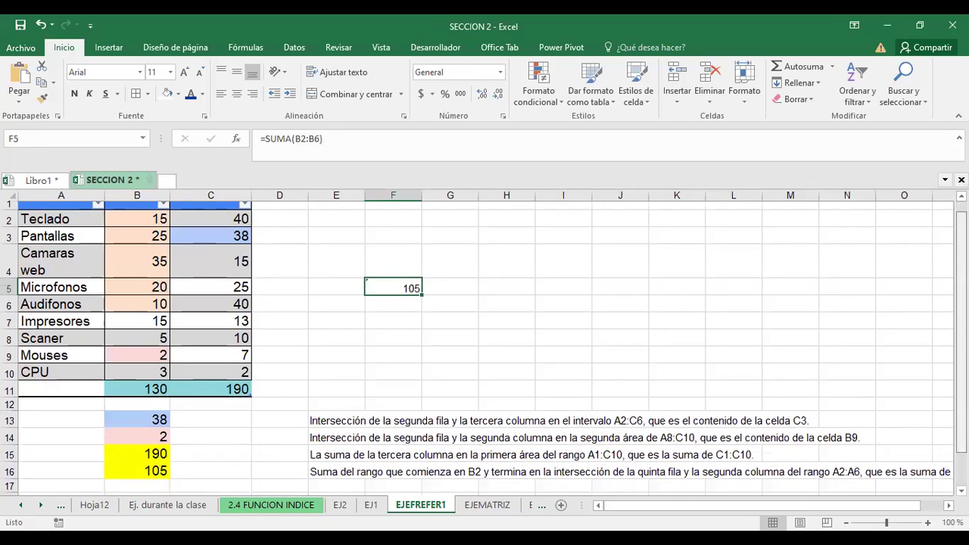
scroll(485, 349, "up", 1)
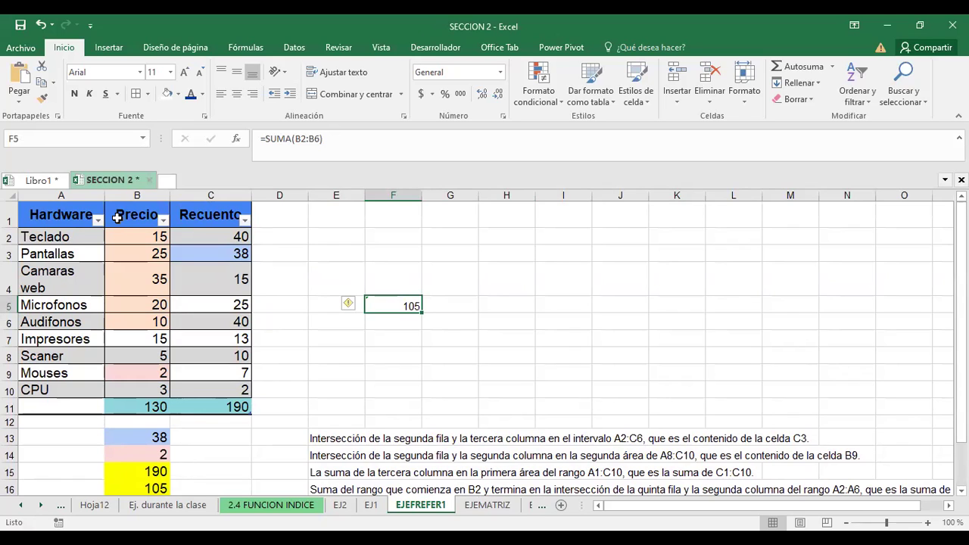
left_click(139, 240)
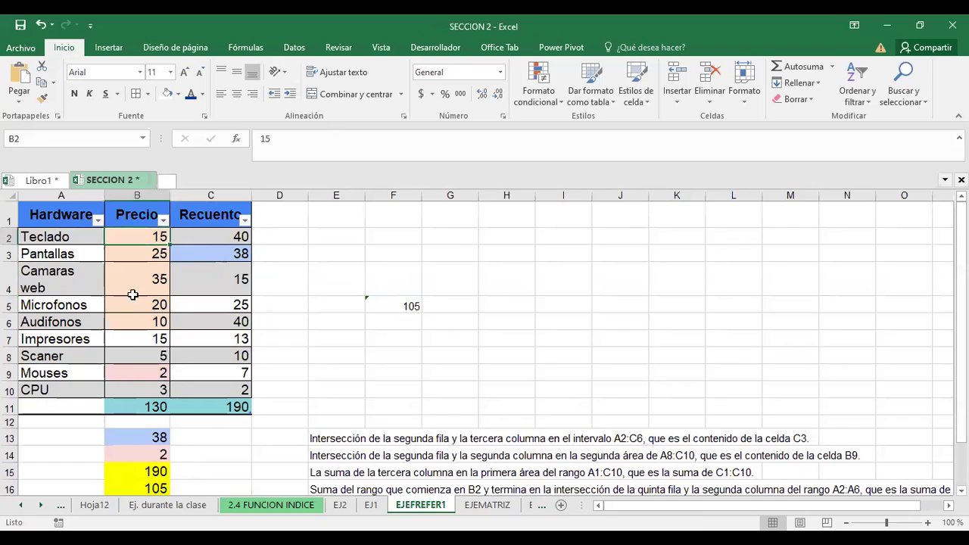
left_click_drag(132, 294, 130, 391)
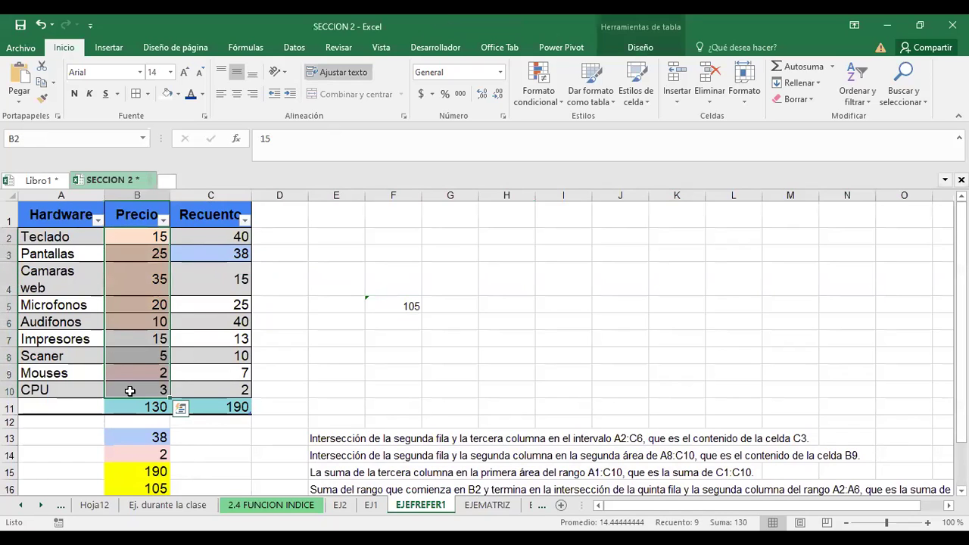
Format the Precio values B2:B10 as Moneda currency
right_click(138, 257)
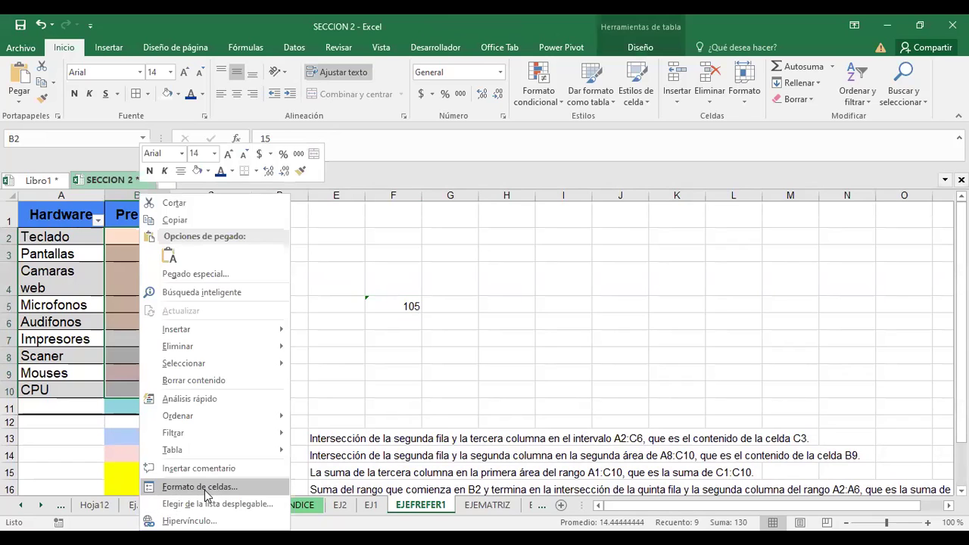
left_click(200, 487)
left_click(36, 280)
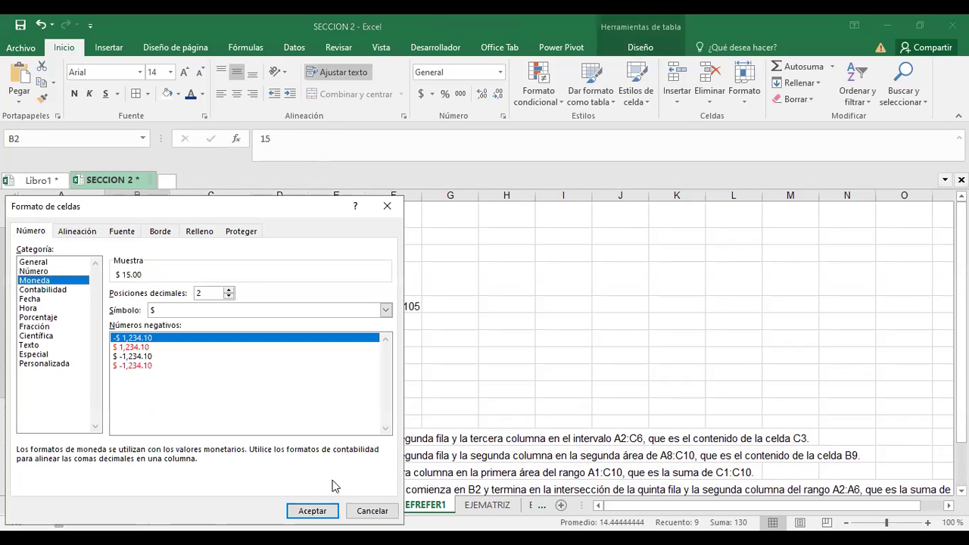
left_click(312, 511)
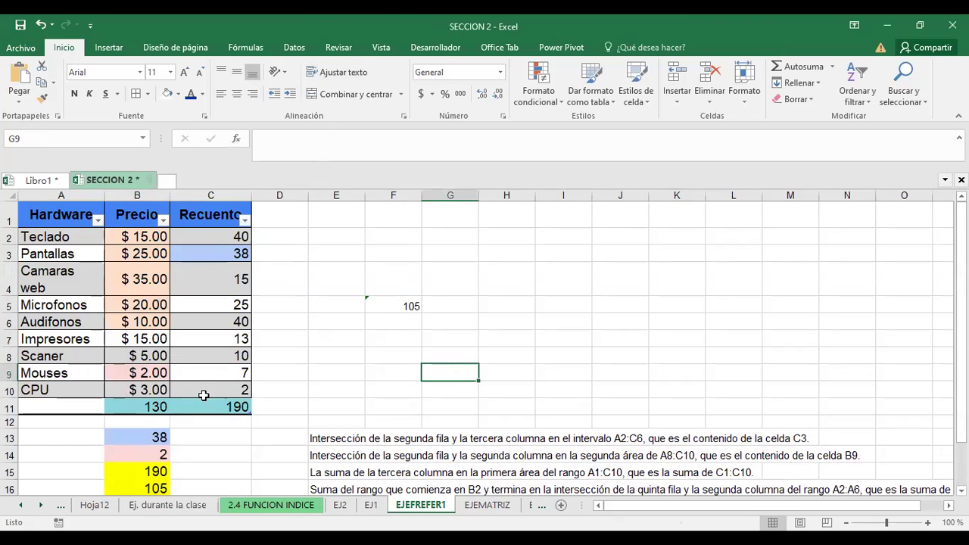
Use Autosuma to make the B11 and C11 totals SUBTOTALES formulas (130 and 190)
left_click(137, 409)
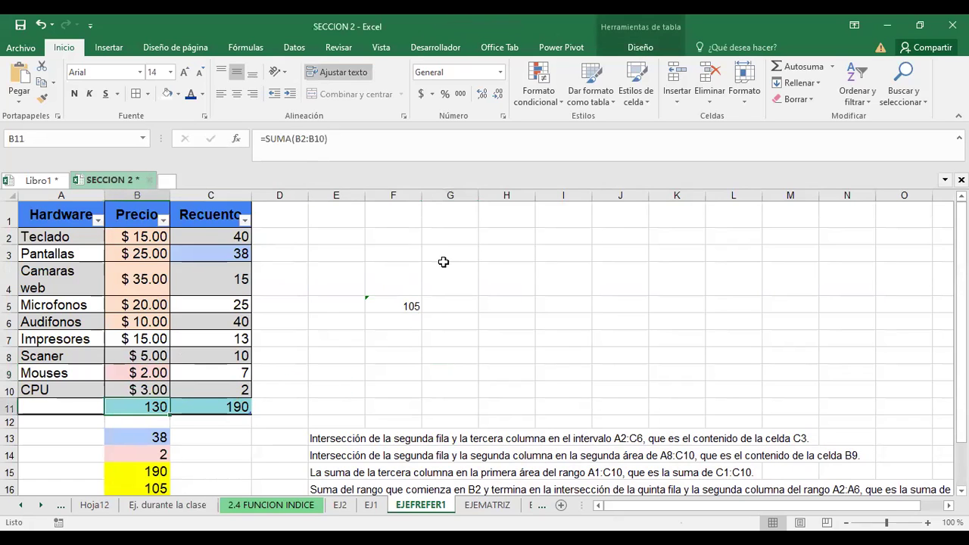
left_click(793, 69)
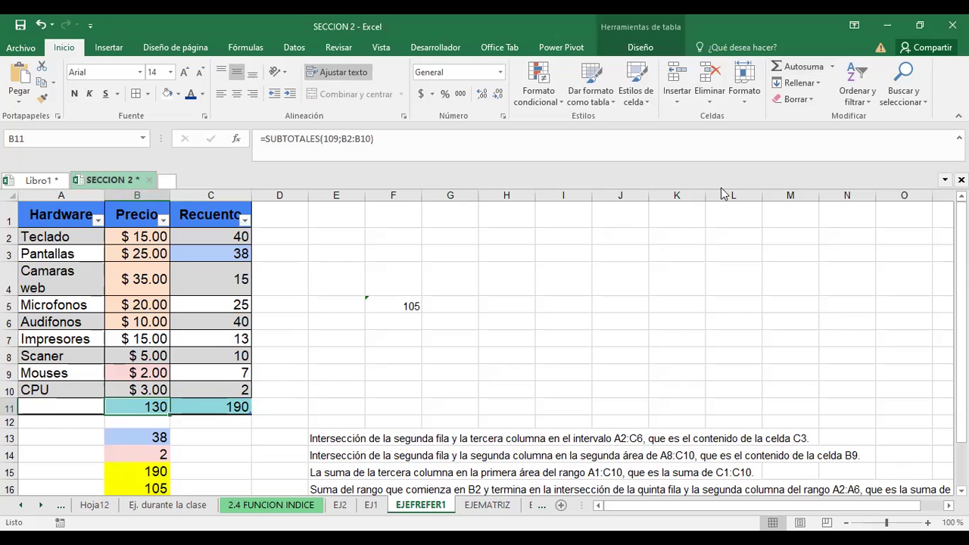
left_click(233, 420)
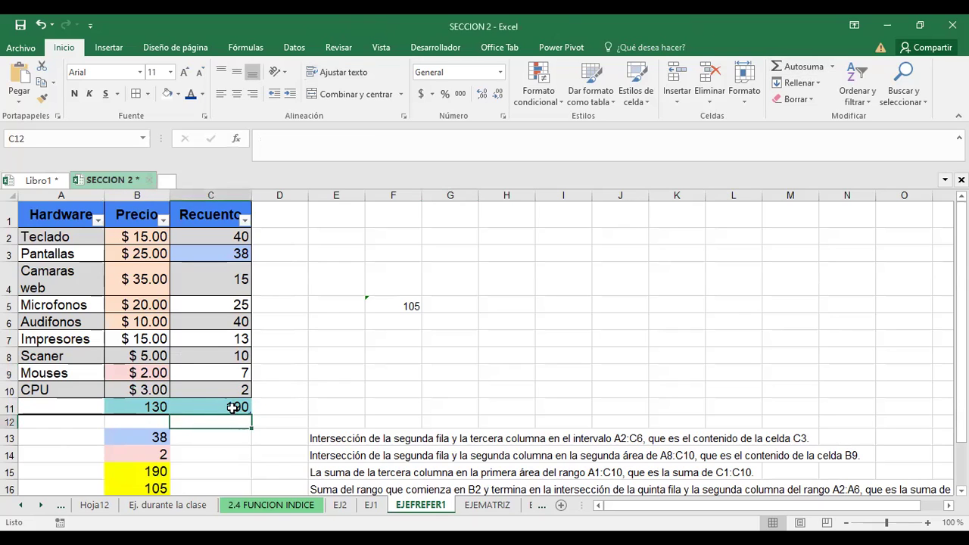
left_click(234, 407)
left_click(795, 68)
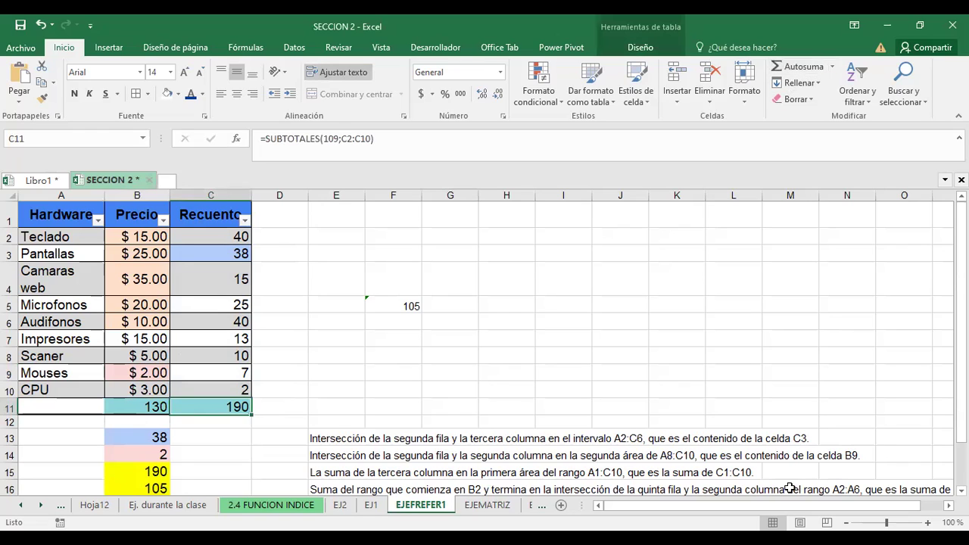
left_click(391, 372)
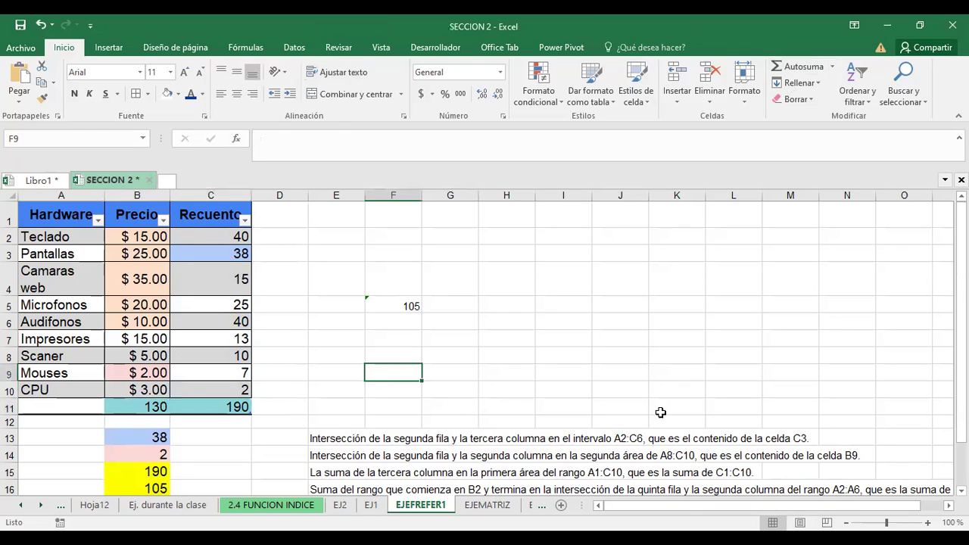
scroll(484, 349, "down", 1)
Widen the Hardware column for Camaras web, reset row 4's height, and delete empty row 12
scroll(485, 348, "up", 1)
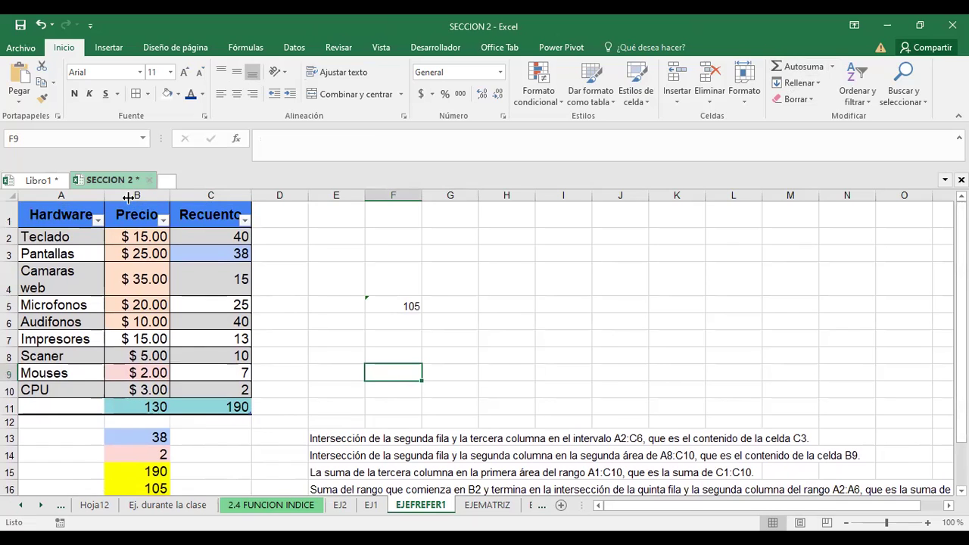
left_click_drag(102, 197, 130, 197)
left_click_drag(9, 295, 9, 281)
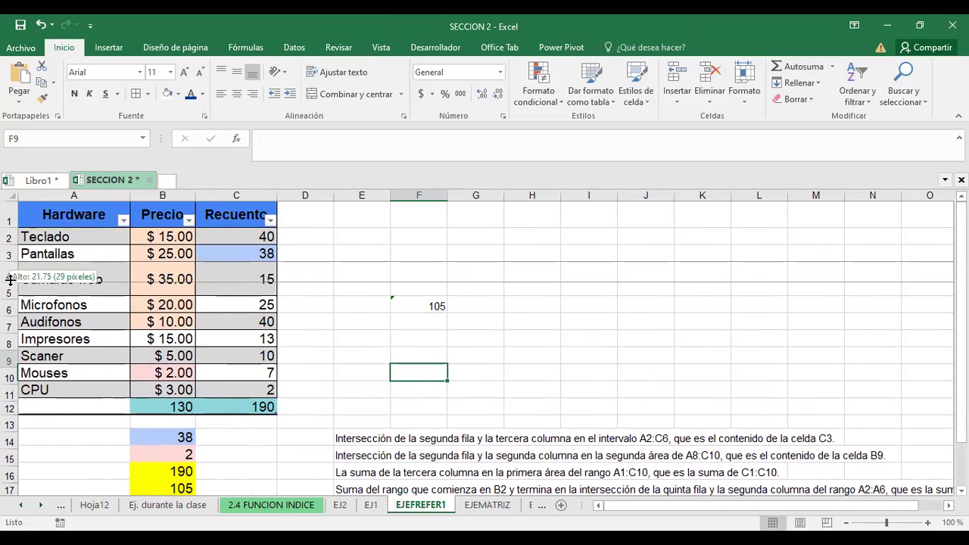
left_click(11, 408)
right_click(11, 409)
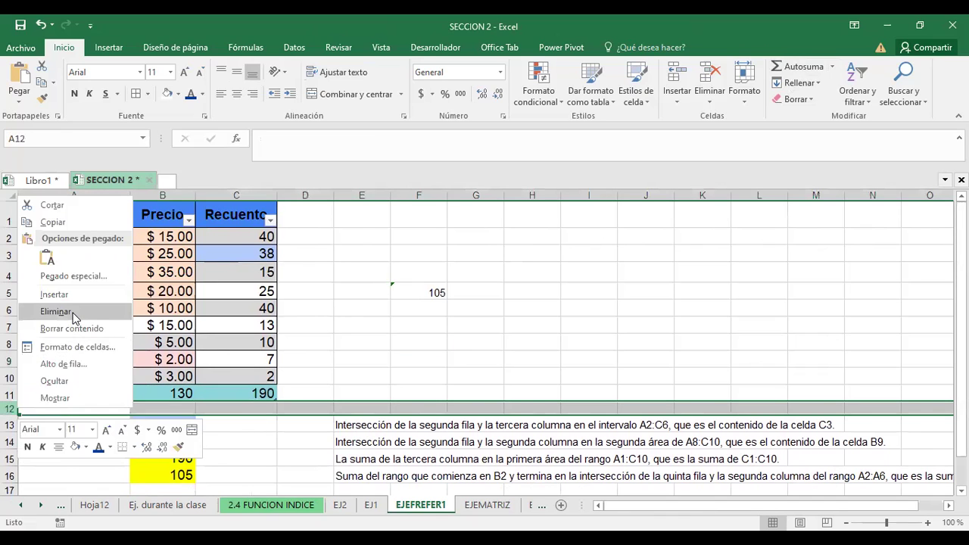
left_click(56, 311)
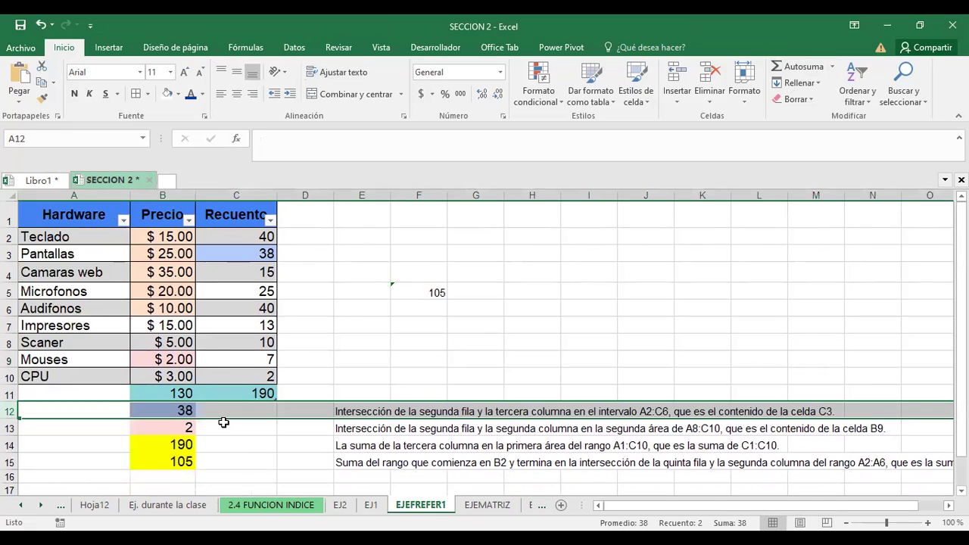
left_click(180, 415)
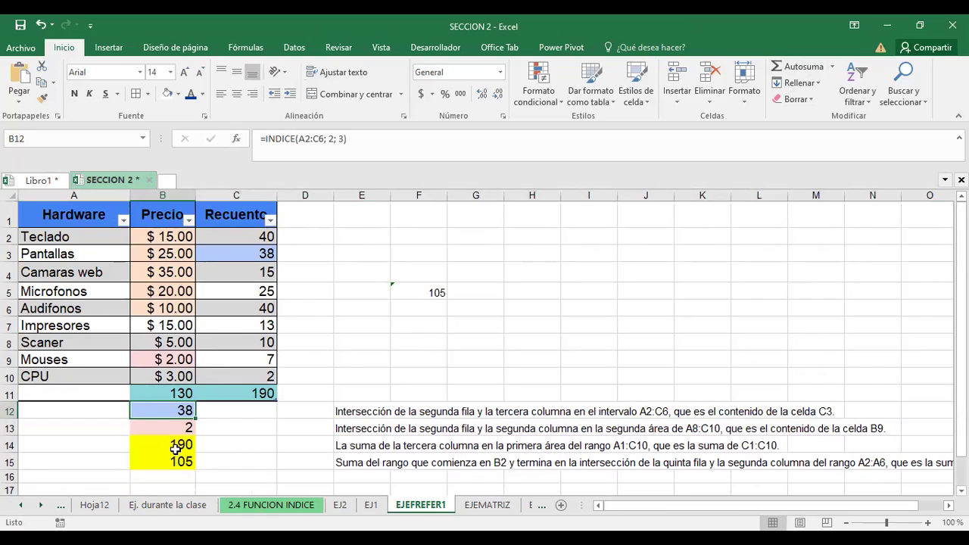
key("F2")
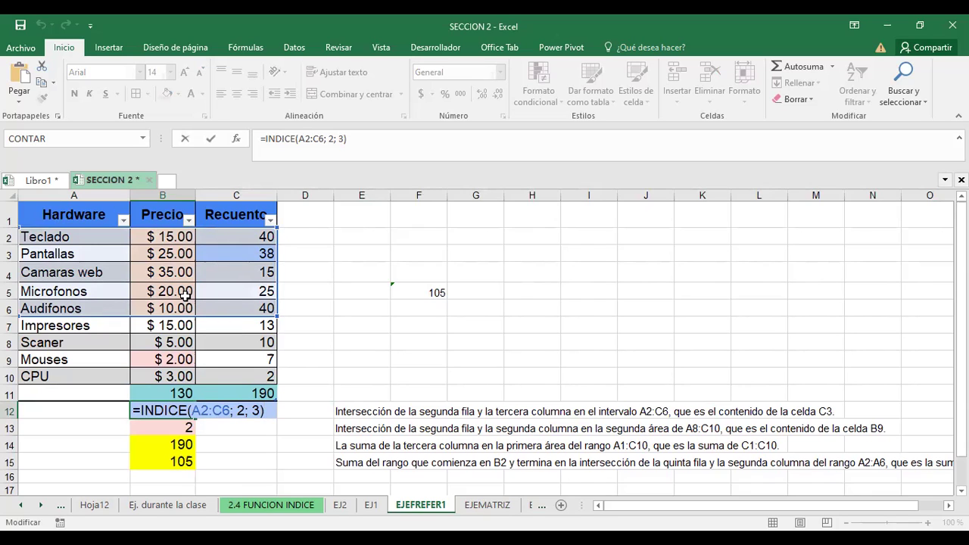
left_click(241, 410)
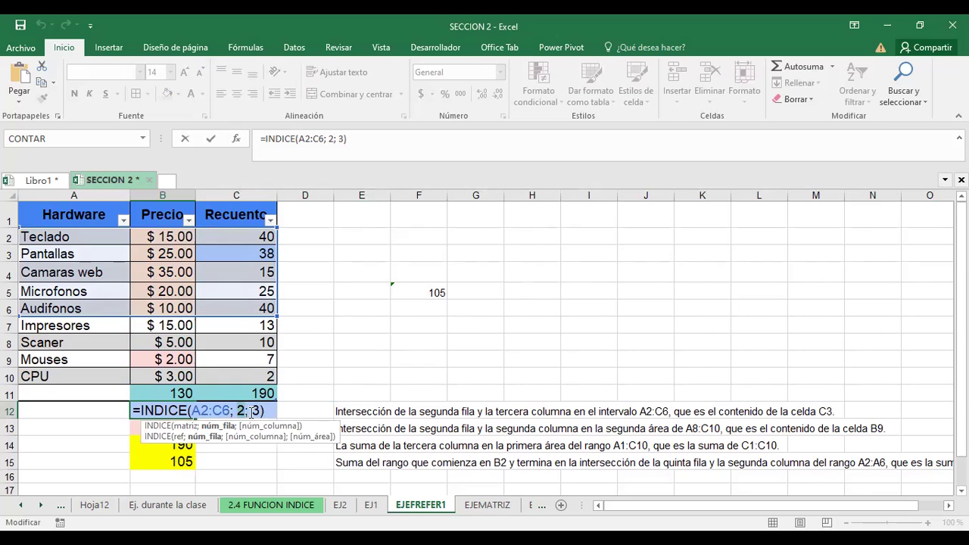
double_click(257, 411)
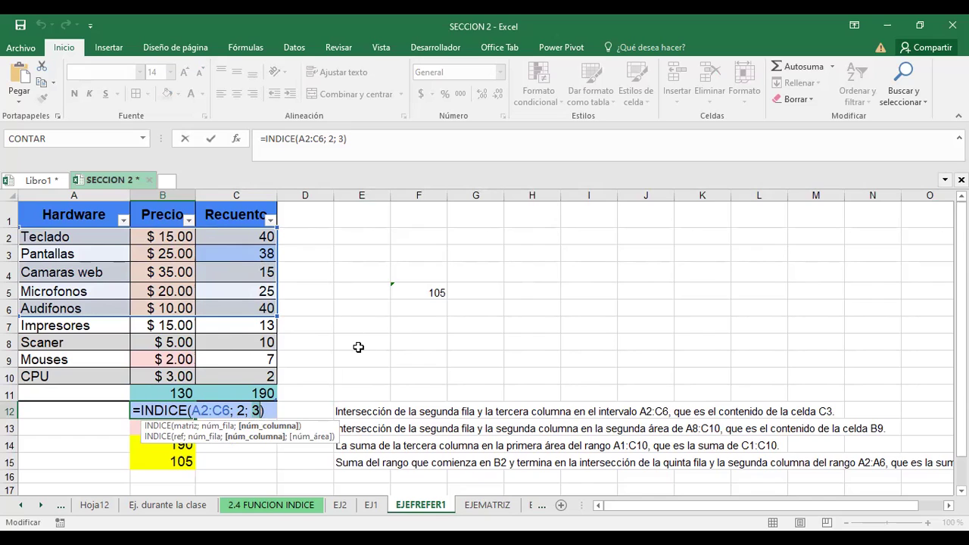
key("ctrl+Return")
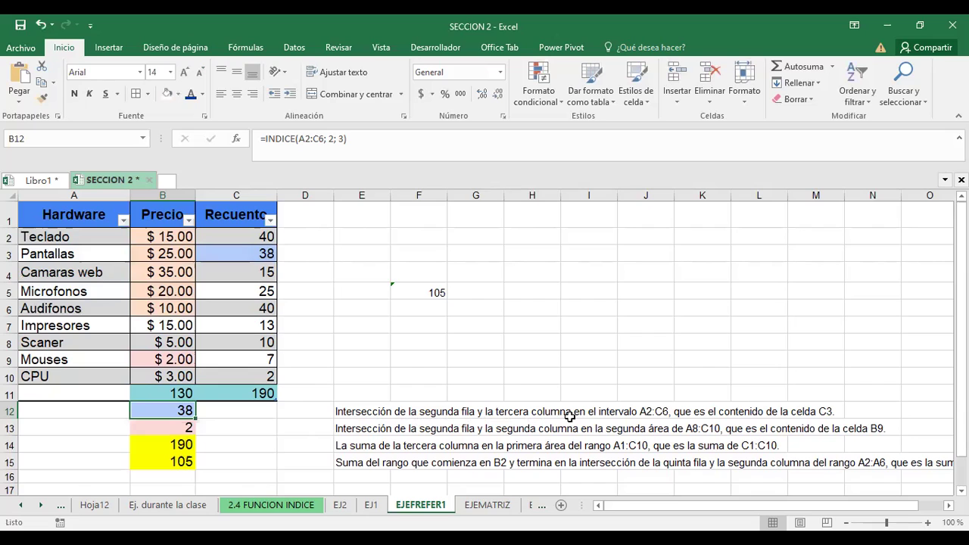
left_click(386, 410)
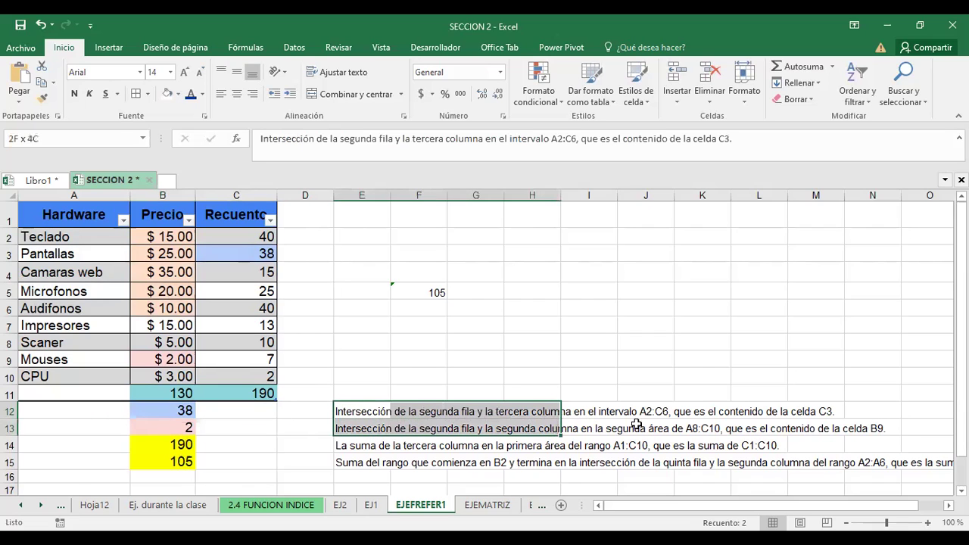
left_click_drag(386, 410, 931, 463)
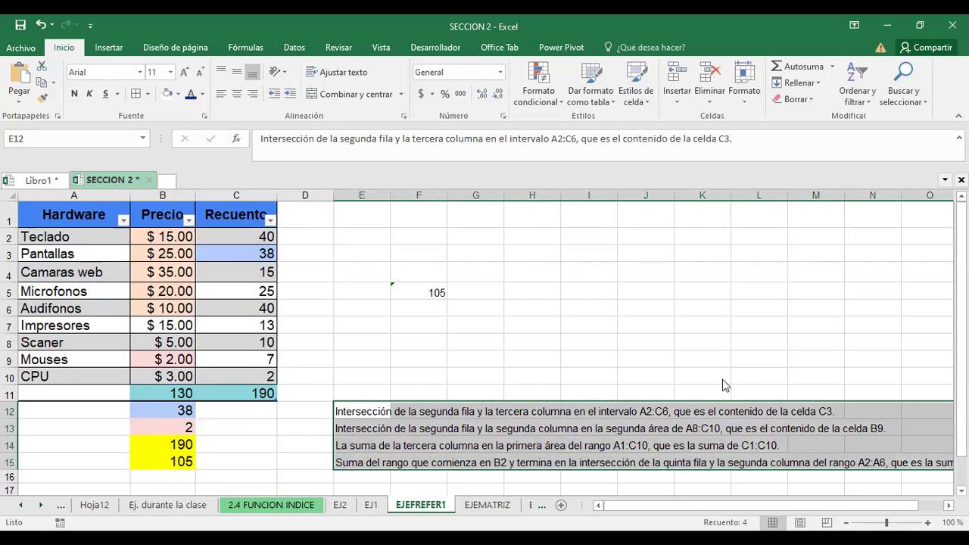
scroll(723, 386, "up", 2)
scroll(723, 385, "up", 1)
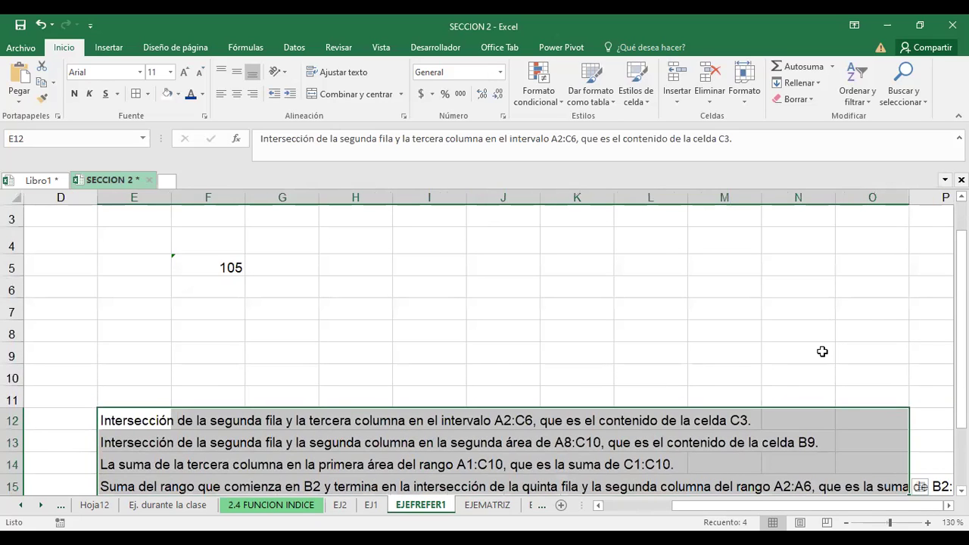
left_click(822, 352)
left_click(115, 420)
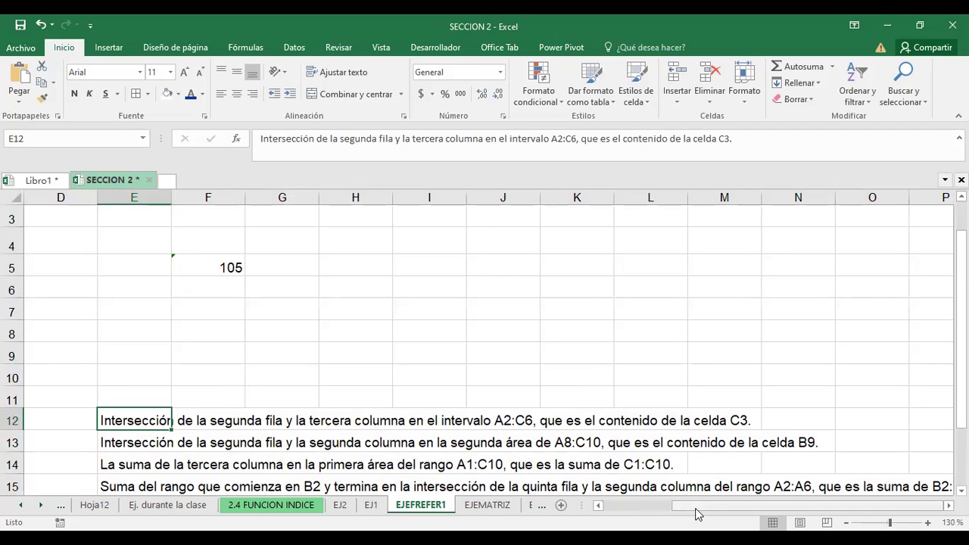
left_click_drag(698, 514, 622, 514)
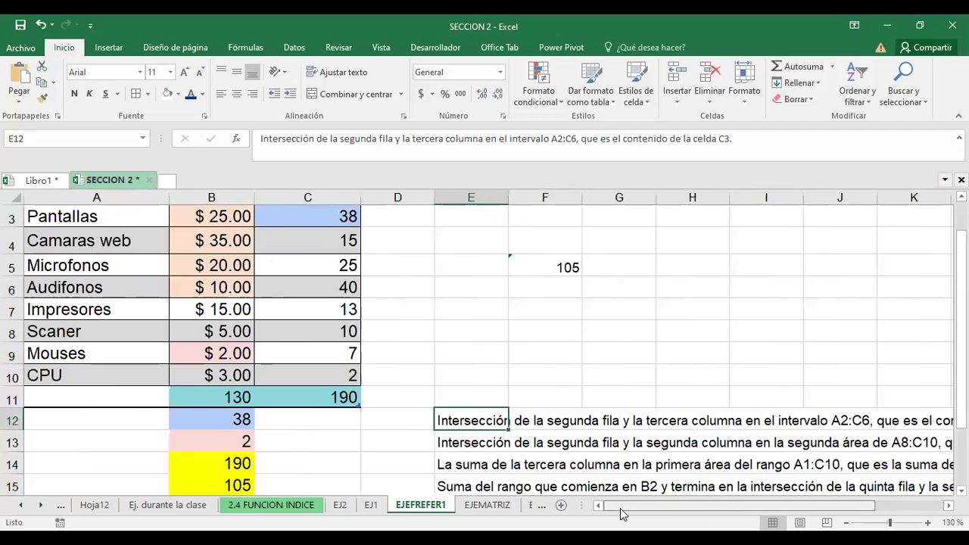
left_click(109, 216)
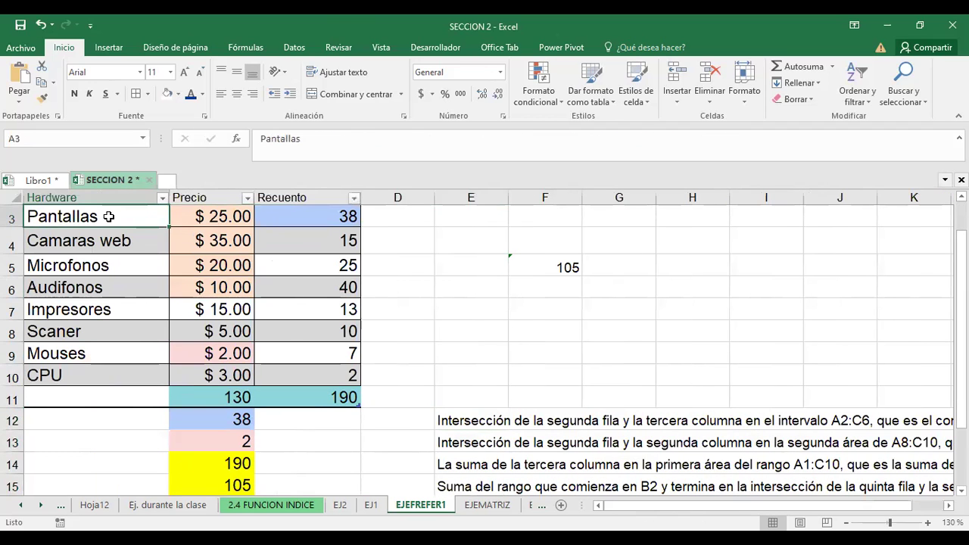
scroll(109, 216, "up", 1)
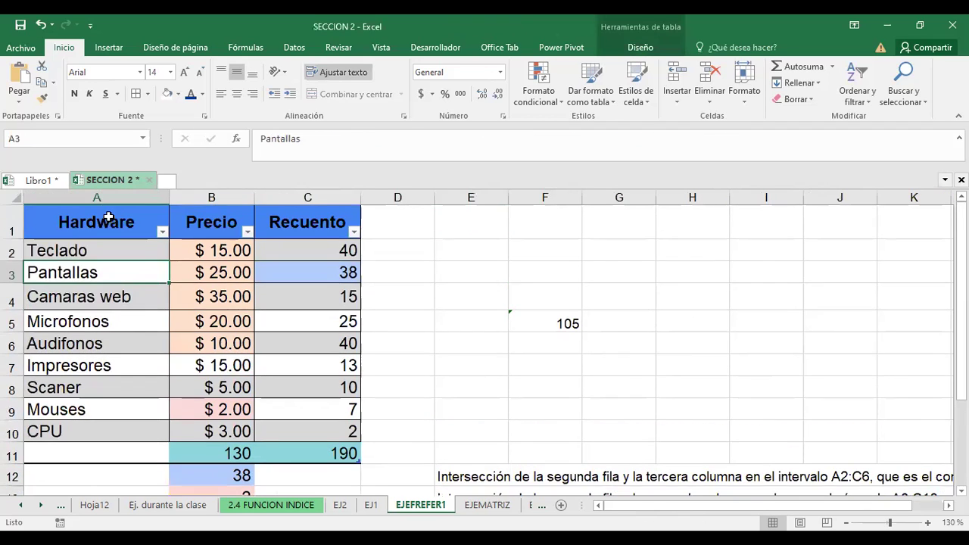
left_click(60, 252)
left_click_drag(131, 258, 311, 342)
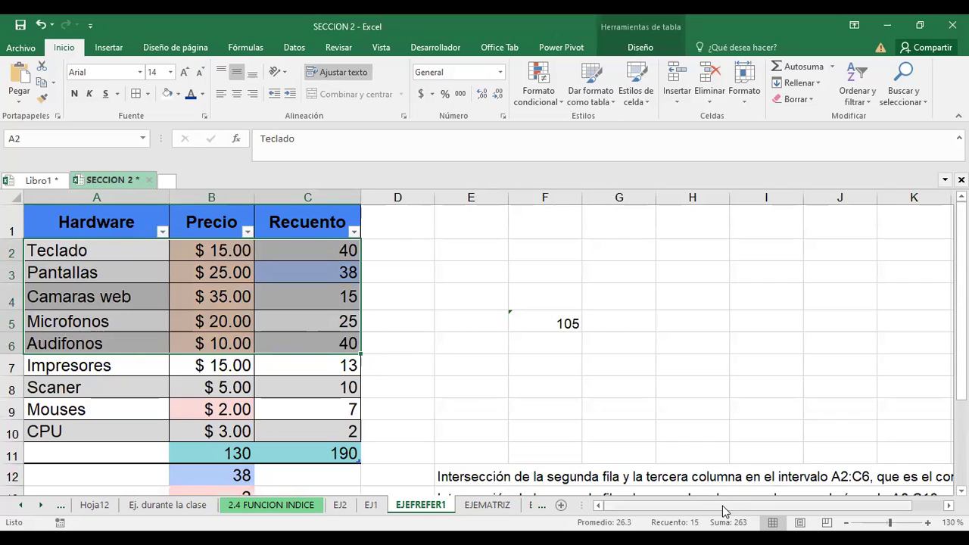
left_click_drag(723, 511, 787, 508)
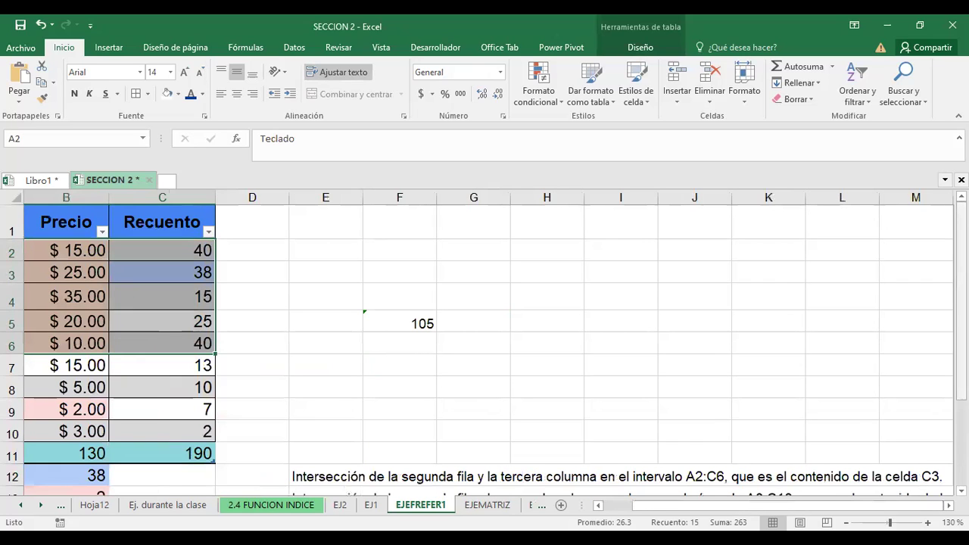
scroll(484, 348, "down", 1)
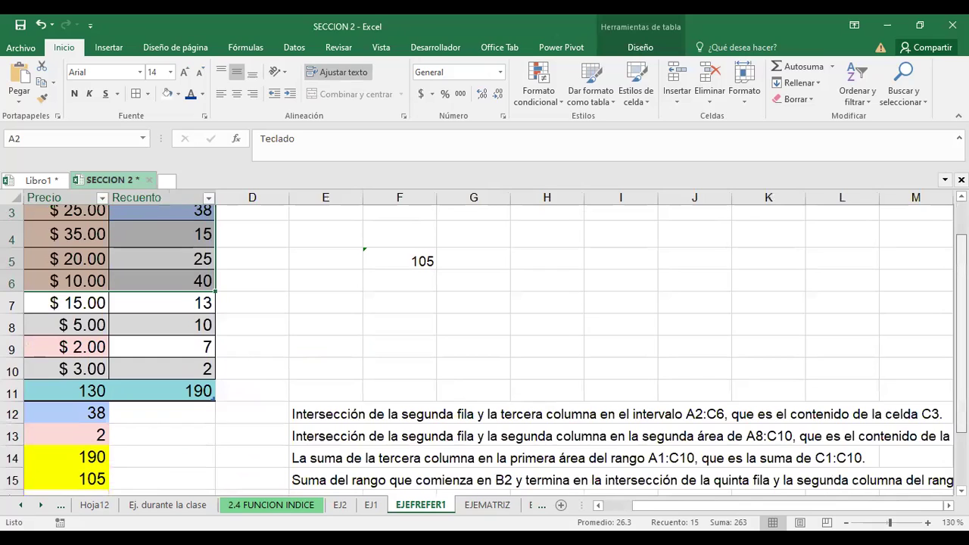
scroll(713, 414, "up", 1)
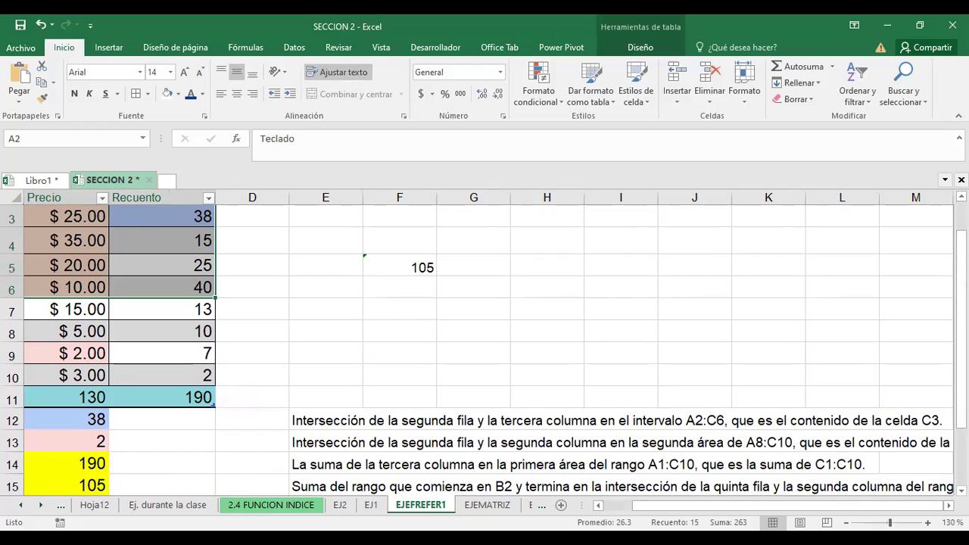
scroll(289, 303, "up", 2)
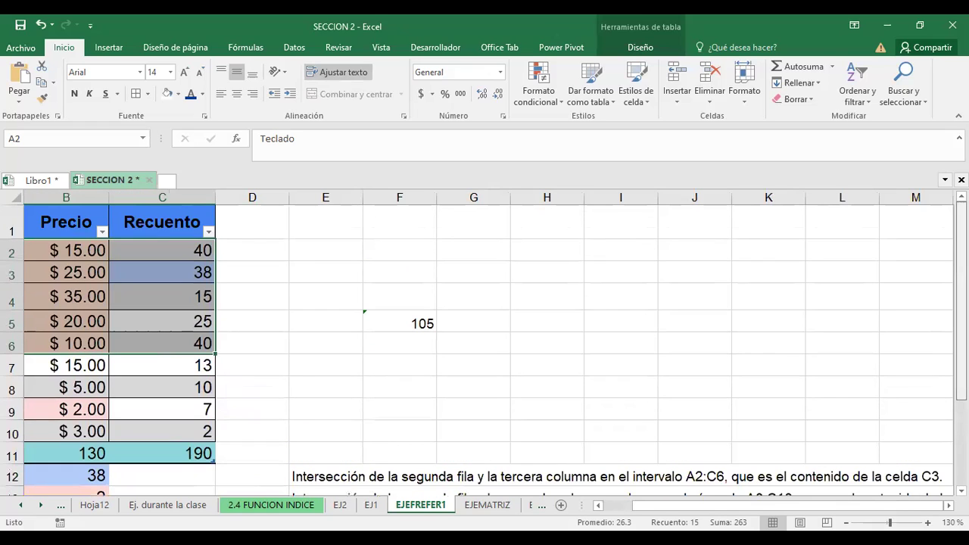
left_click(180, 273)
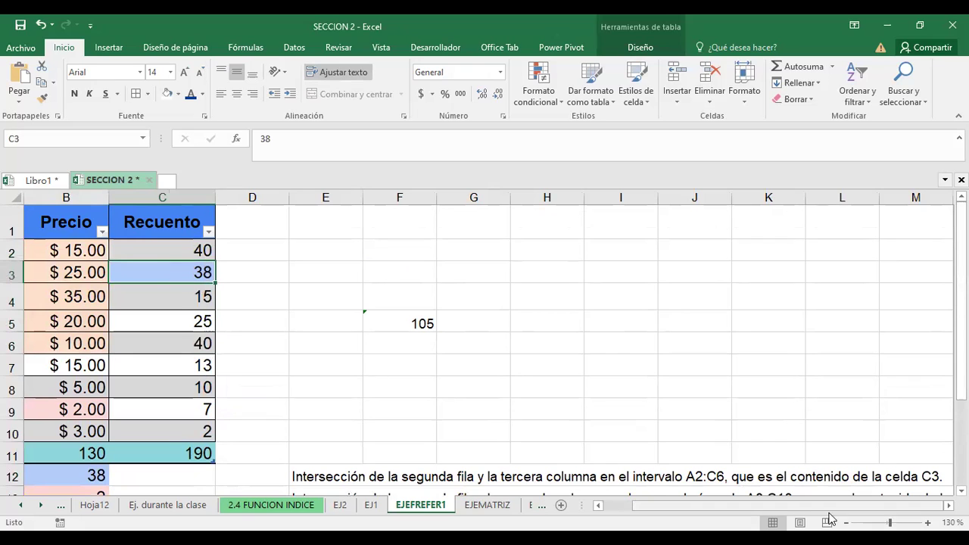
scroll(484, 340, "down", 1)
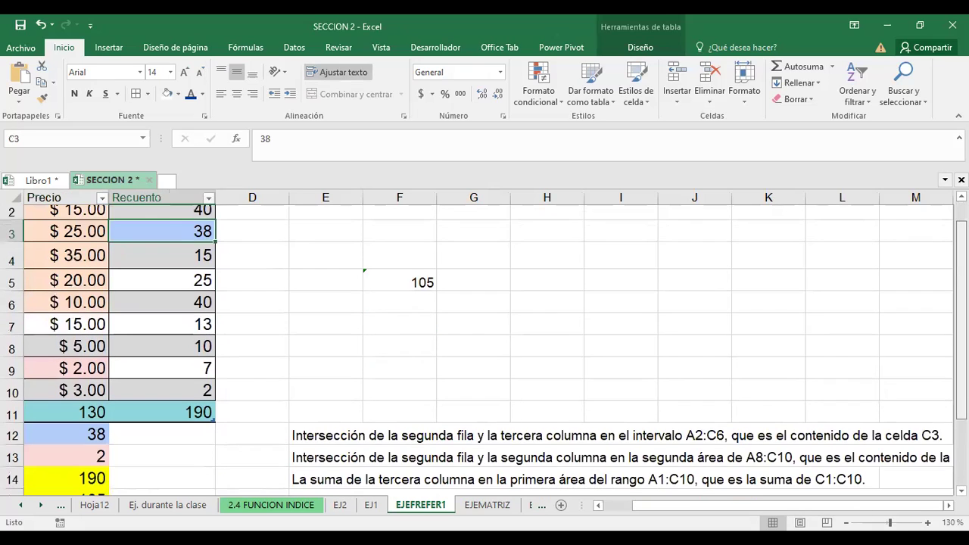
left_click(70, 461)
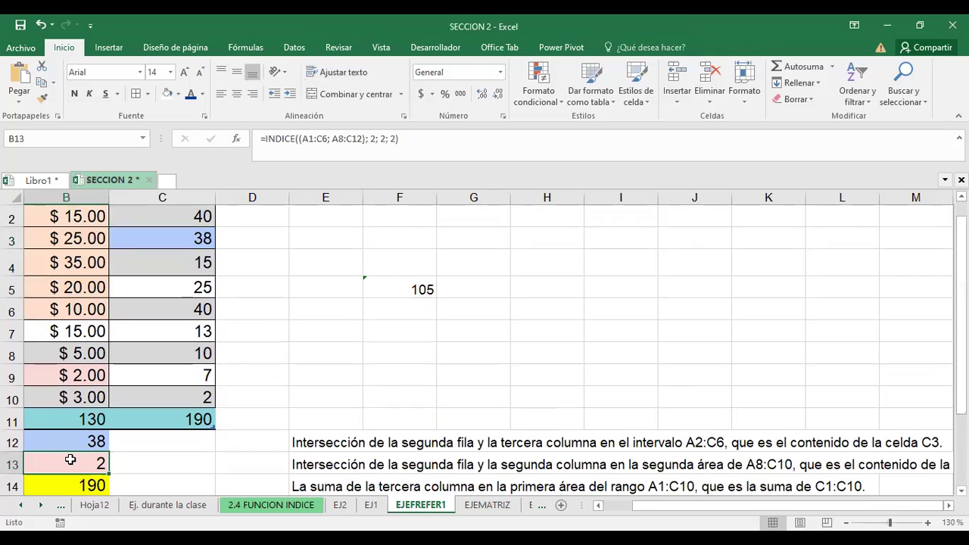
double_click(70, 461)
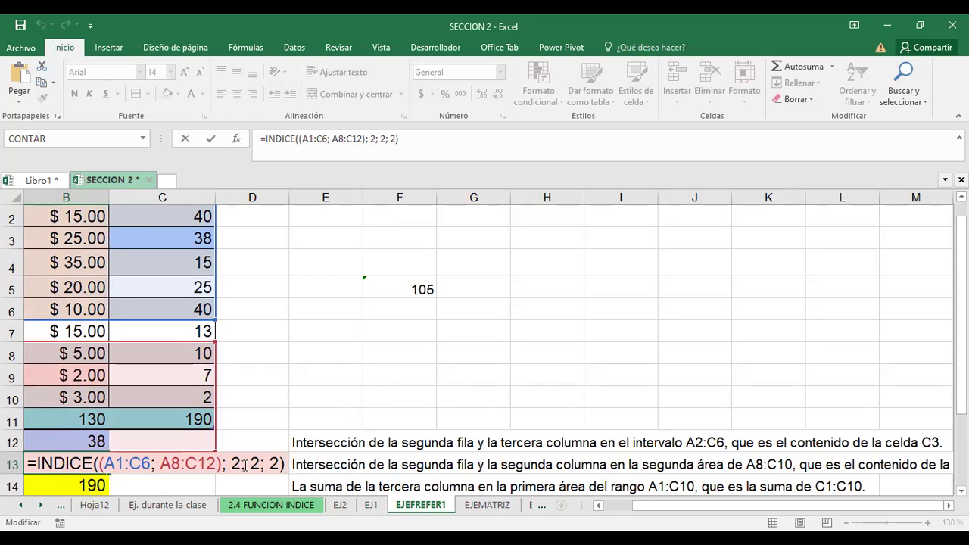
mouse_move(237, 462)
left_mouse_down()
mouse_move(229, 464)
mouse_move(280, 464)
left_mouse_up()
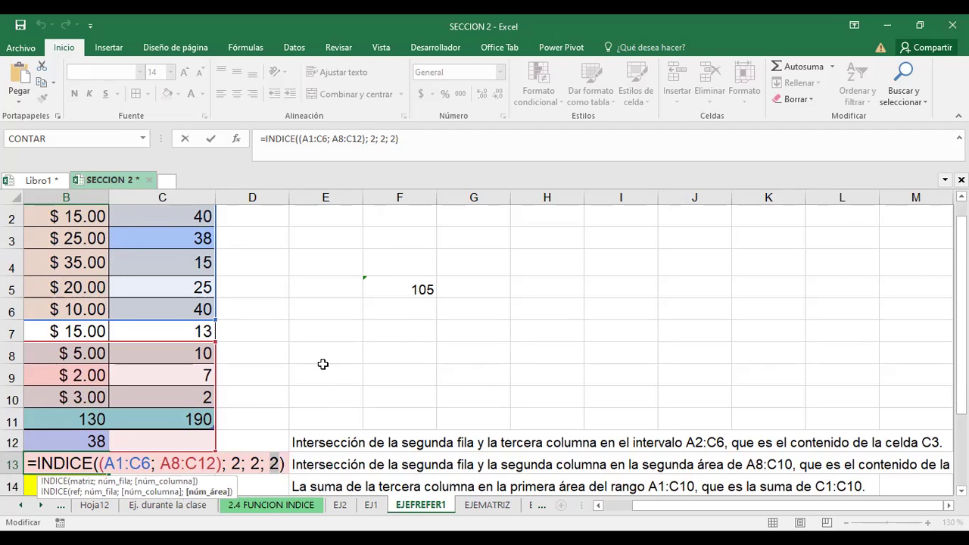
key("Return")
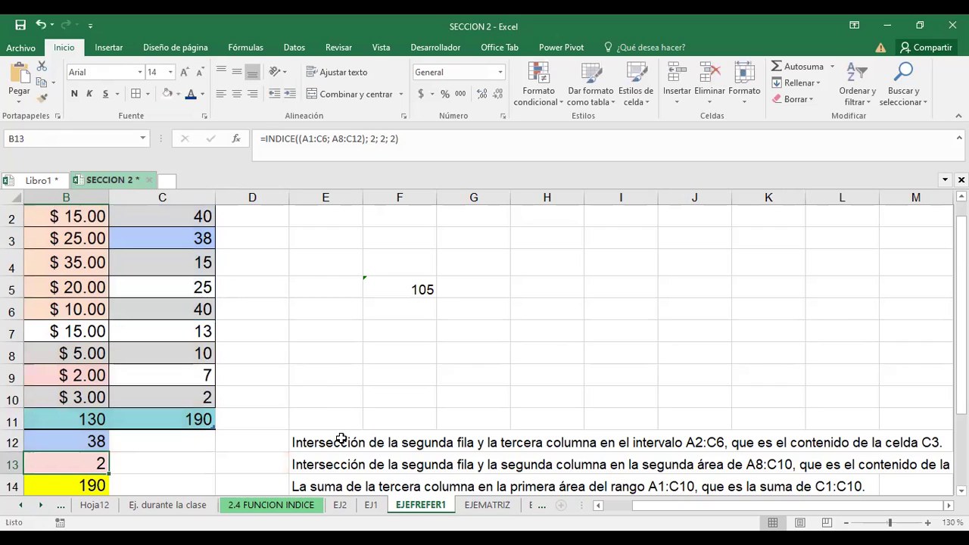
left_click(322, 460)
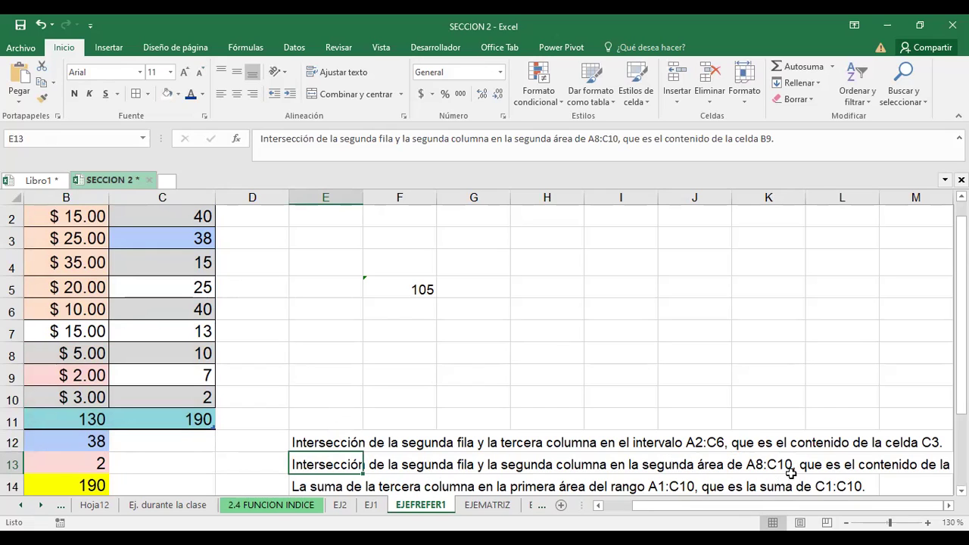
left_click(479, 480)
scroll(484, 341, "right", 2)
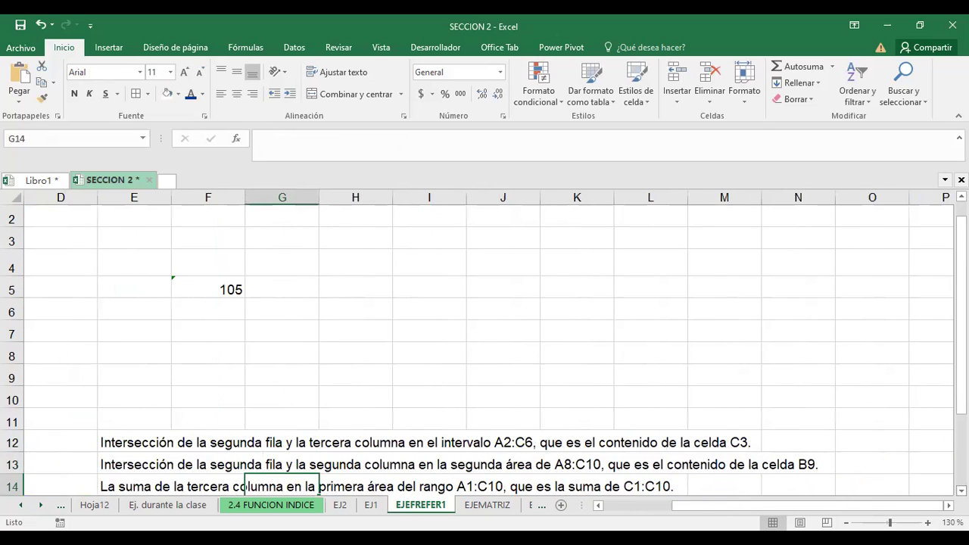
scroll(816, 451, "down", 2)
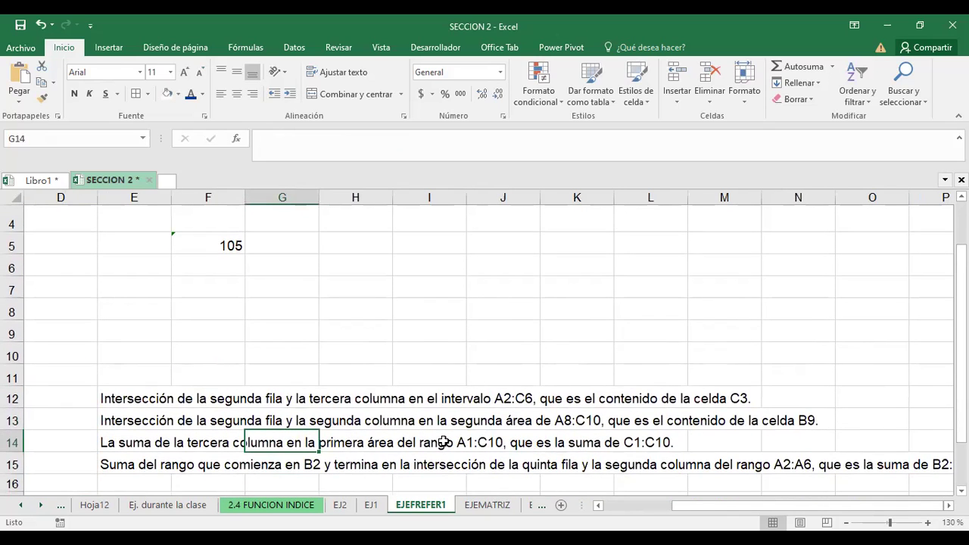
left_click(806, 421)
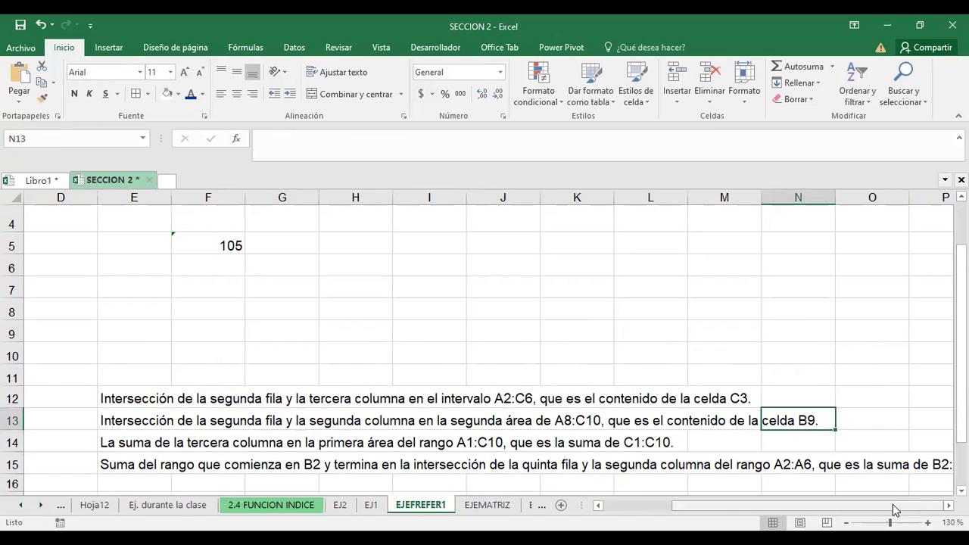
scroll(288, 282, "left", 3)
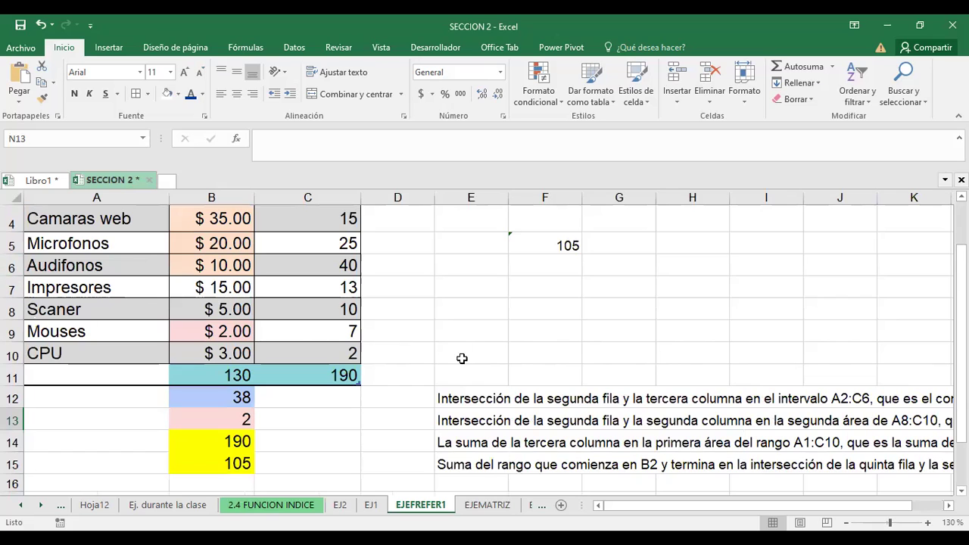
left_click(224, 418)
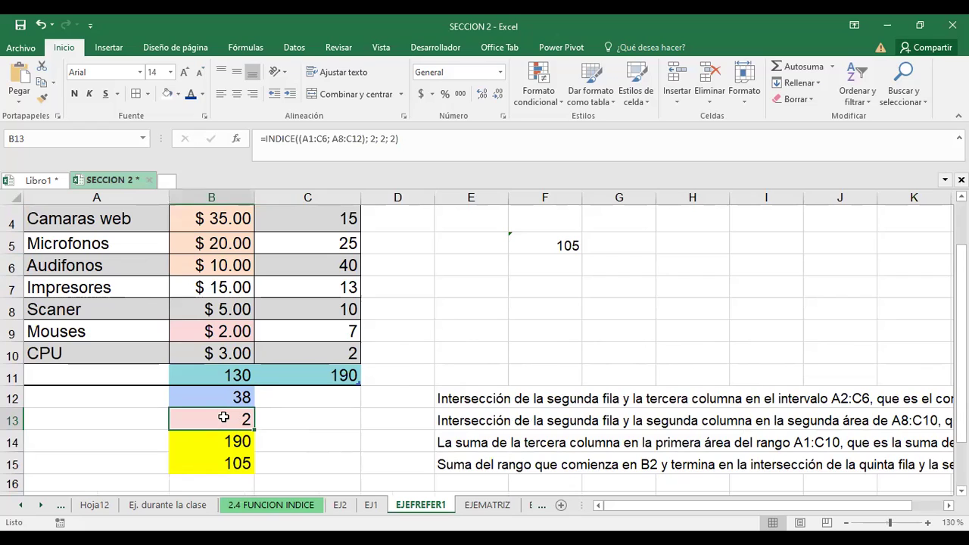
left_click(321, 356)
type("3")
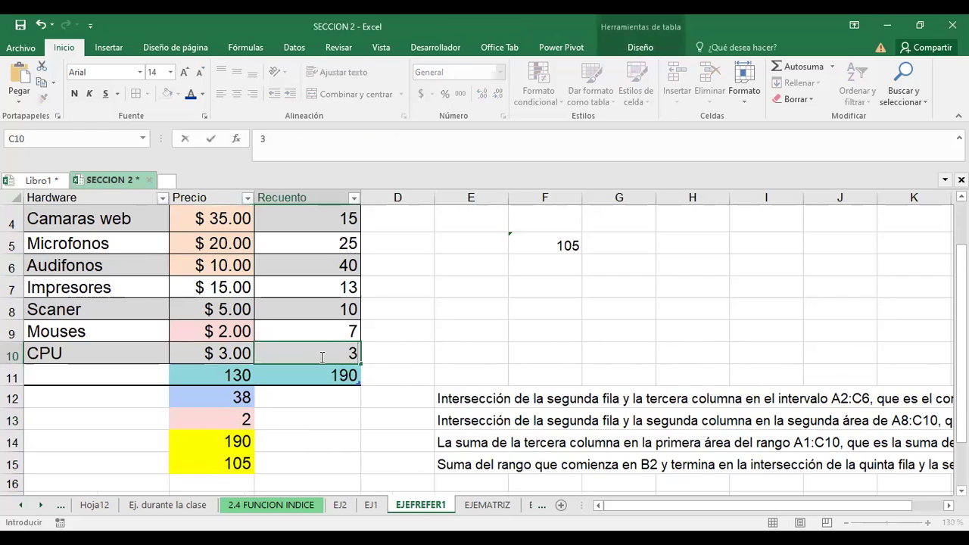
key("Return")
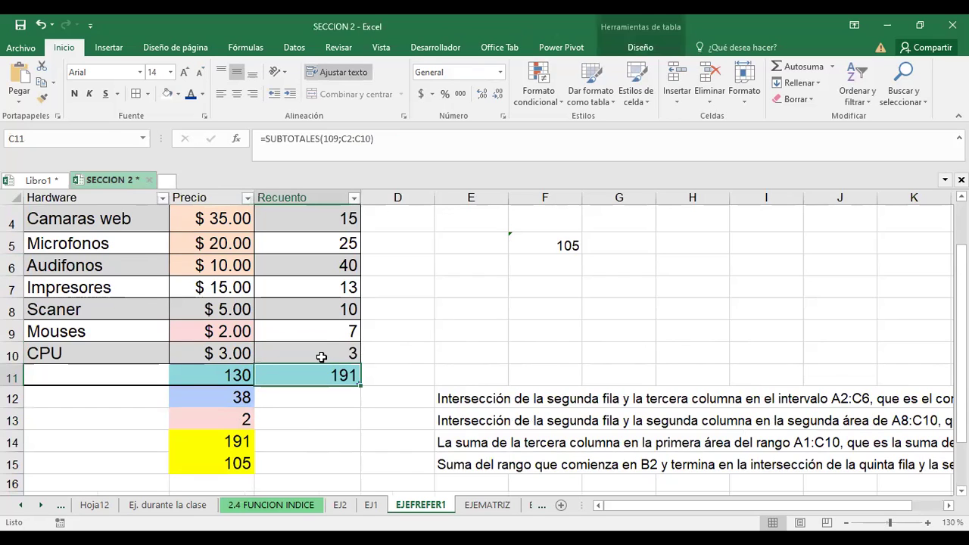
left_click(321, 357)
type("2")
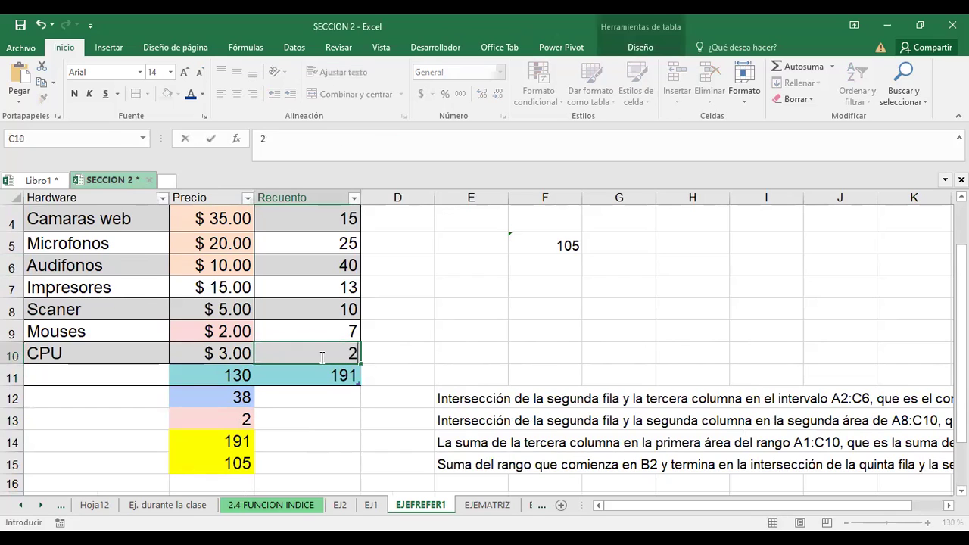
key("Return")
scroll(506, 346, "up", 1)
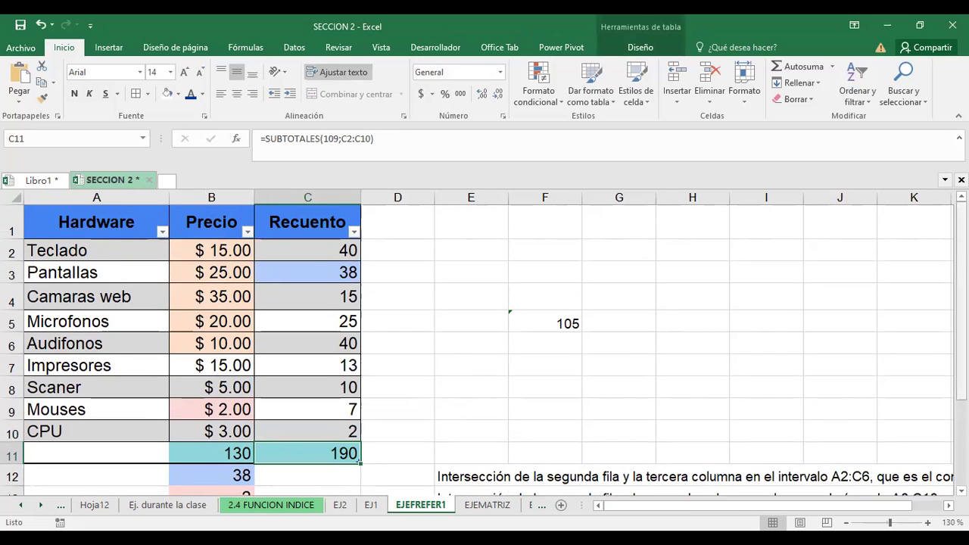
scroll(961, 318, "down", 1)
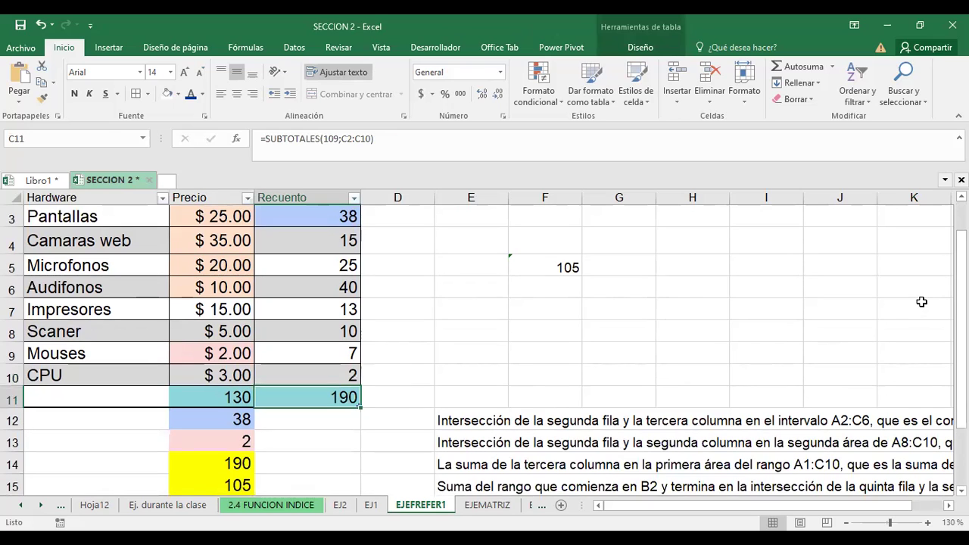
left_click(237, 442)
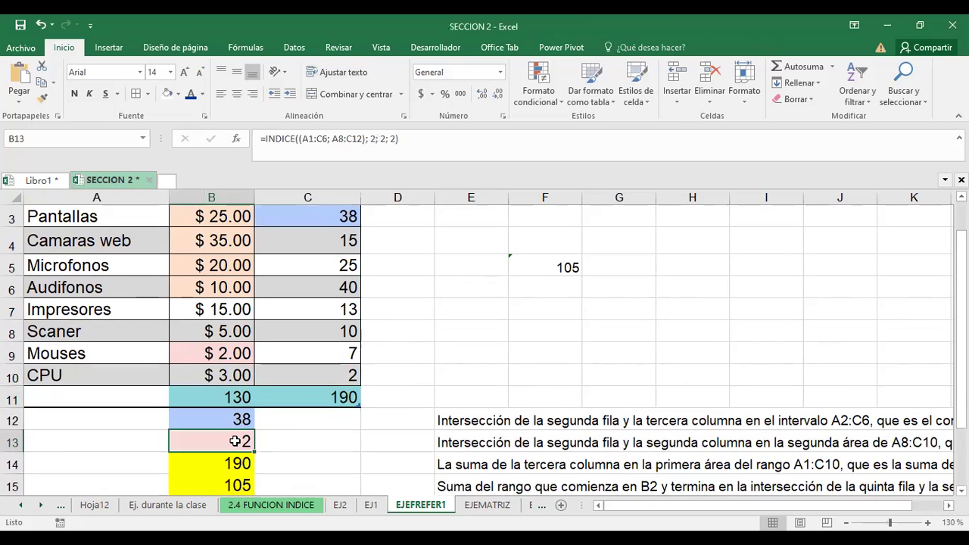
Change B13's second area from A8:C12 to A8:C10 in =INDICE((A1:C6; A8:C10); 2; 2; 2)
double_click(236, 442)
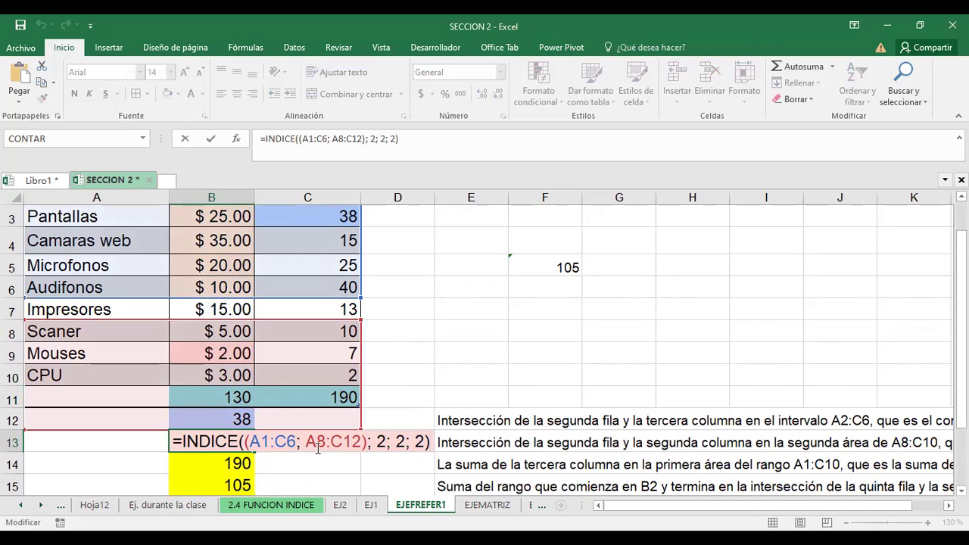
left_click(363, 441)
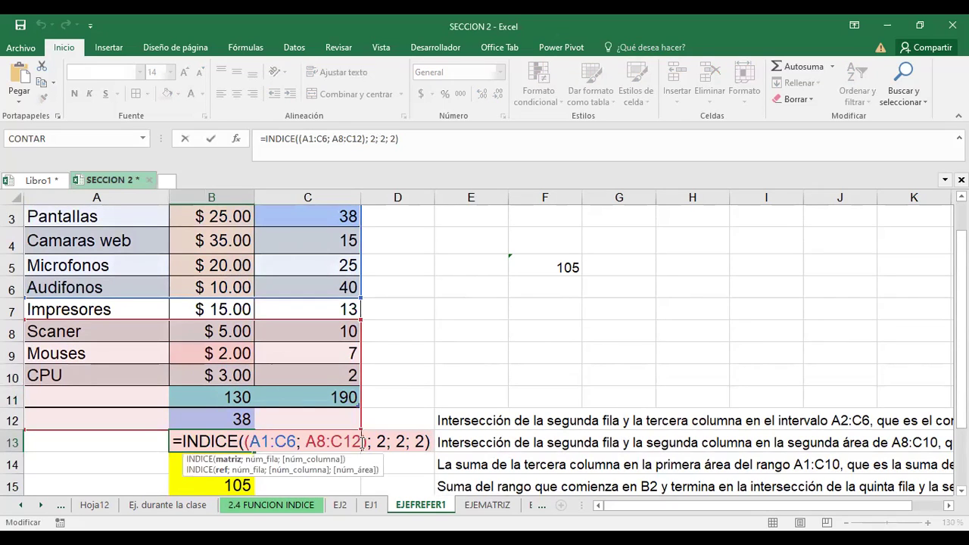
key("BackSpace")
type("1")
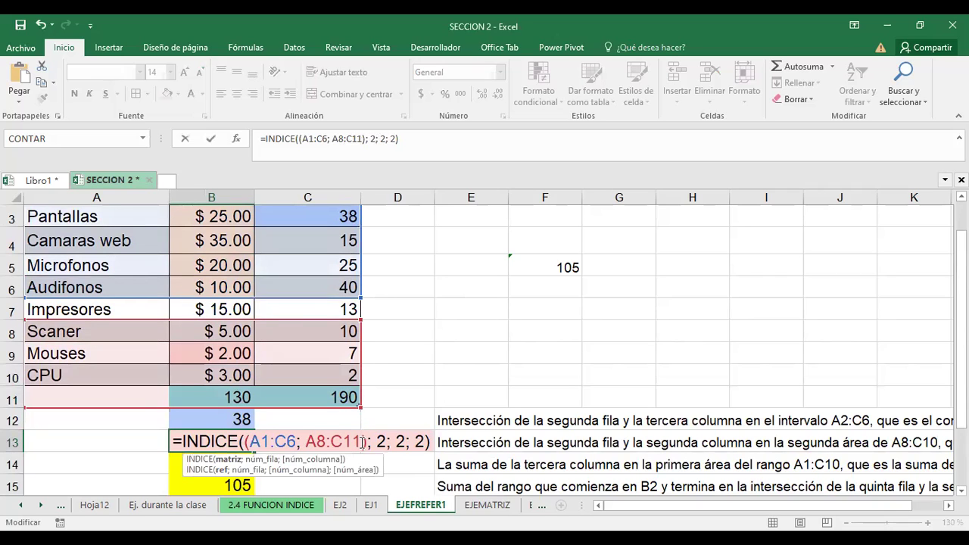
key("BackSpace")
type("0")
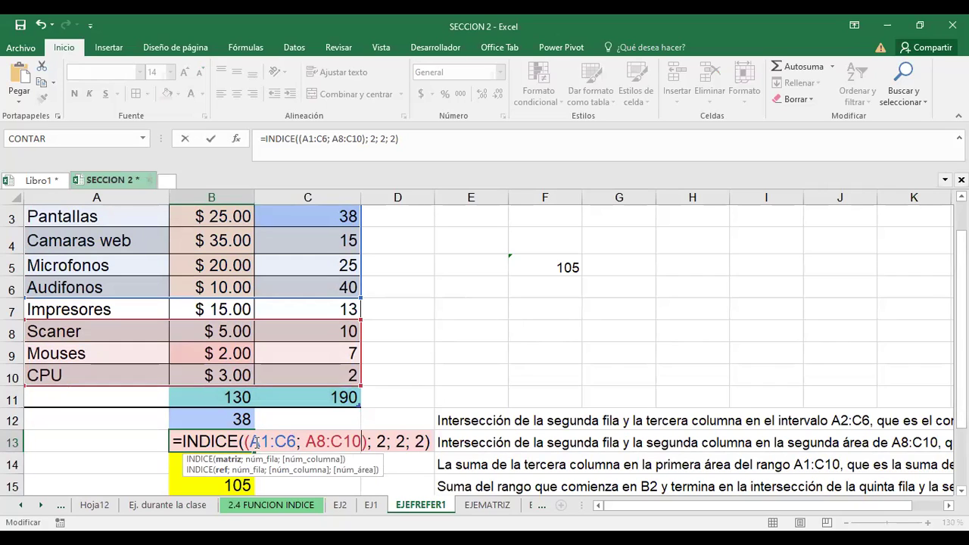
key("shift+Right")
key("shift+Right")
key("shift+Right")
key("shift+Right")
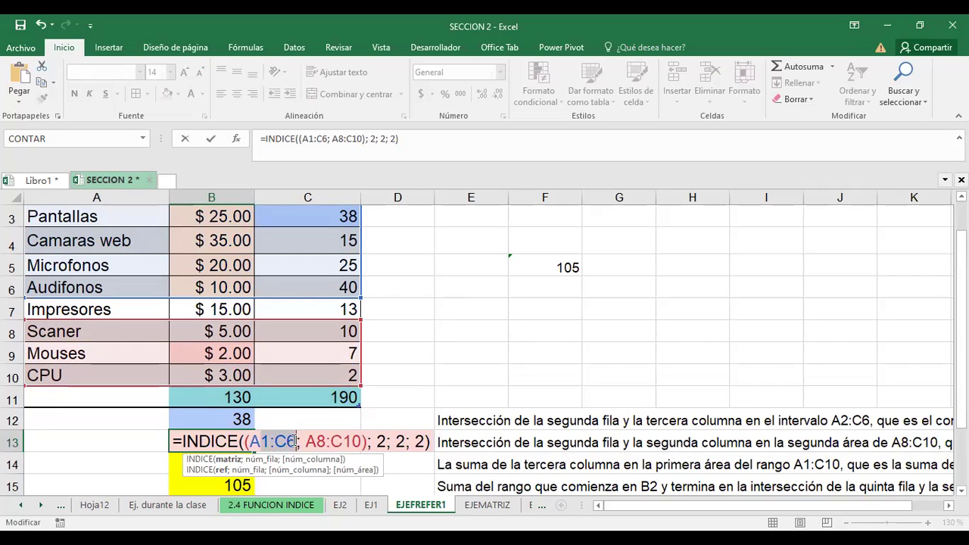
left_click_drag(249, 442, 298, 443)
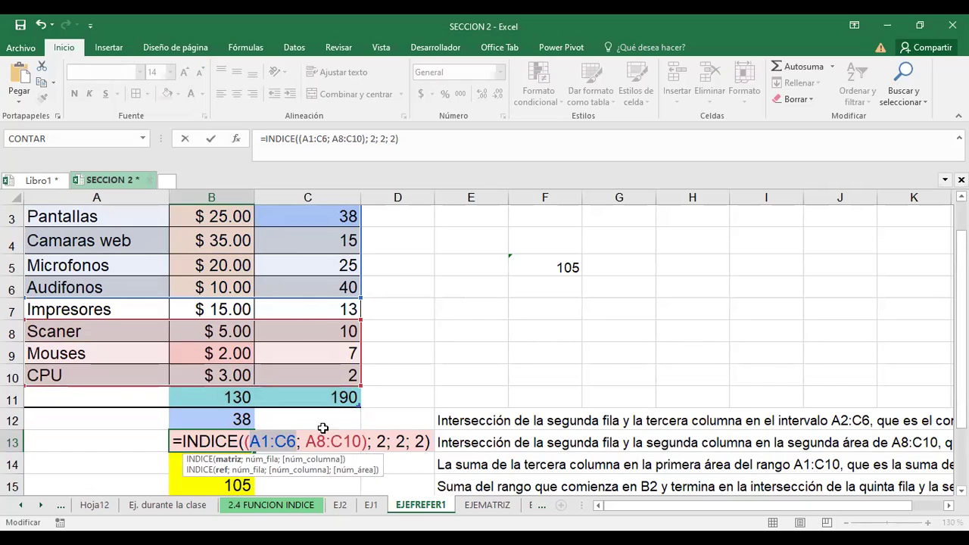
left_click_drag(306, 443, 362, 443)
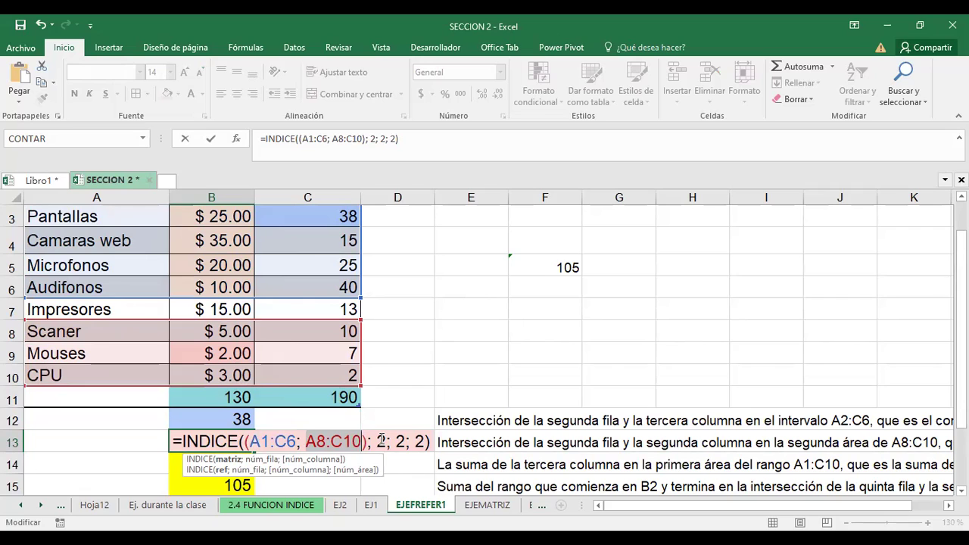
left_click(405, 441)
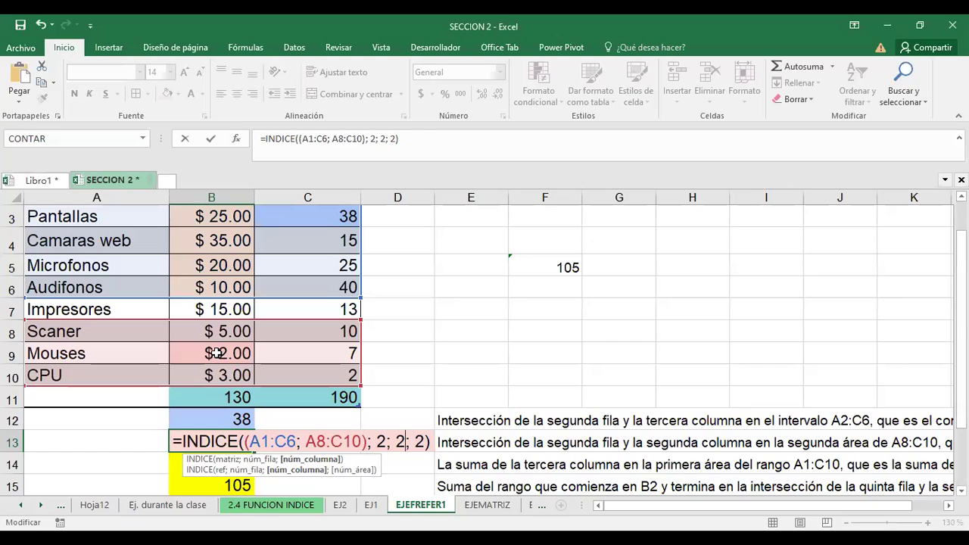
left_click(216, 353)
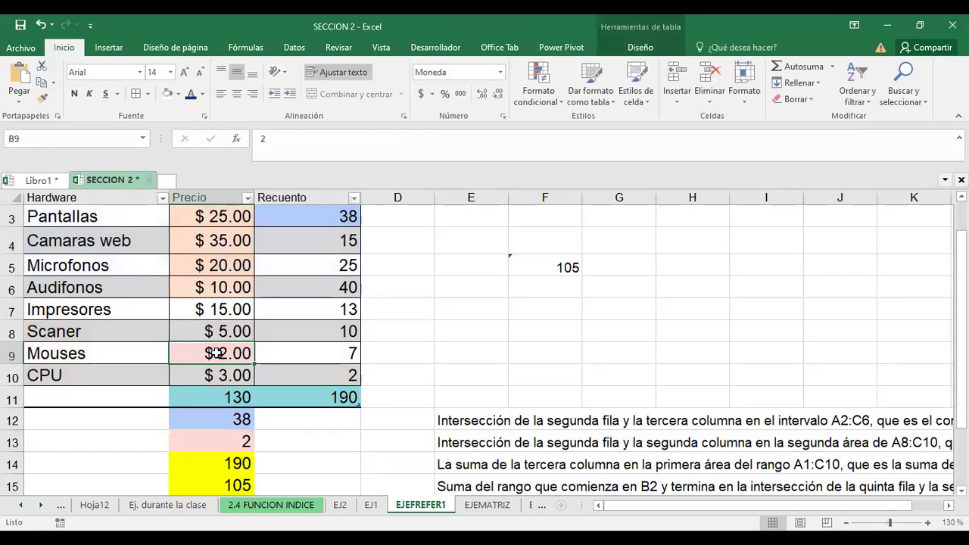
Enter 7 as the Mouses price in B9
type("7")
key("Return")
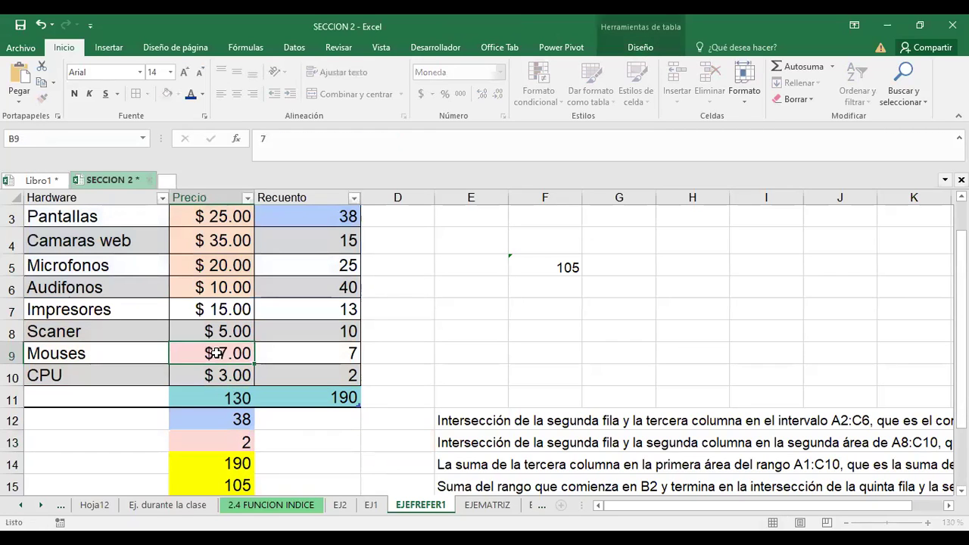
left_click(228, 440)
Change B13's area number from 2 to 1 so it returns 15, the Camaras web Recuento
double_click(228, 440)
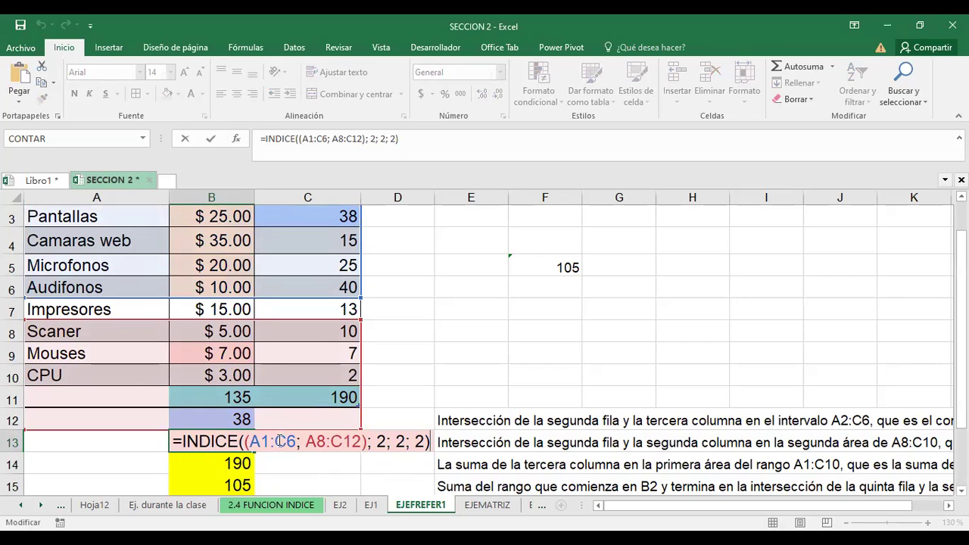
left_click(289, 441)
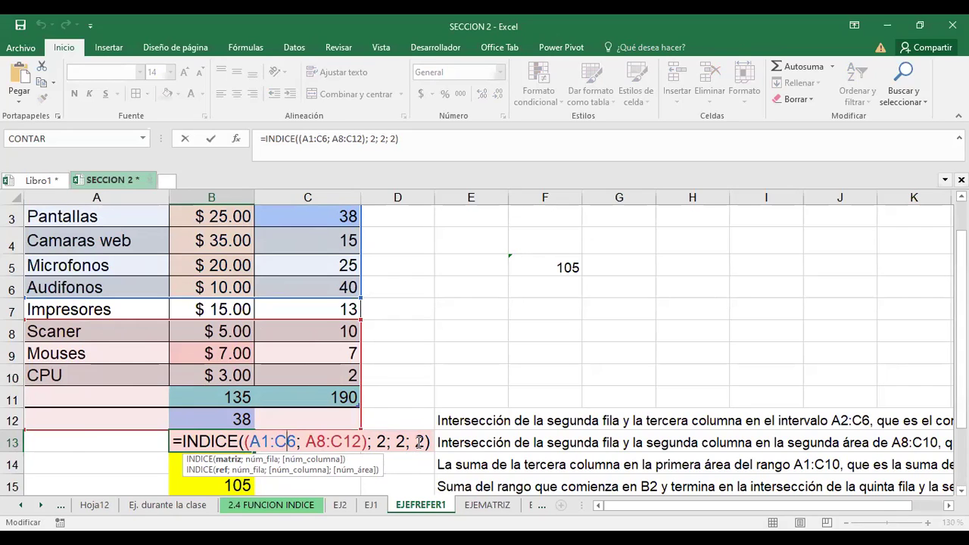
left_click(422, 443)
key("BackSpace")
type("1")
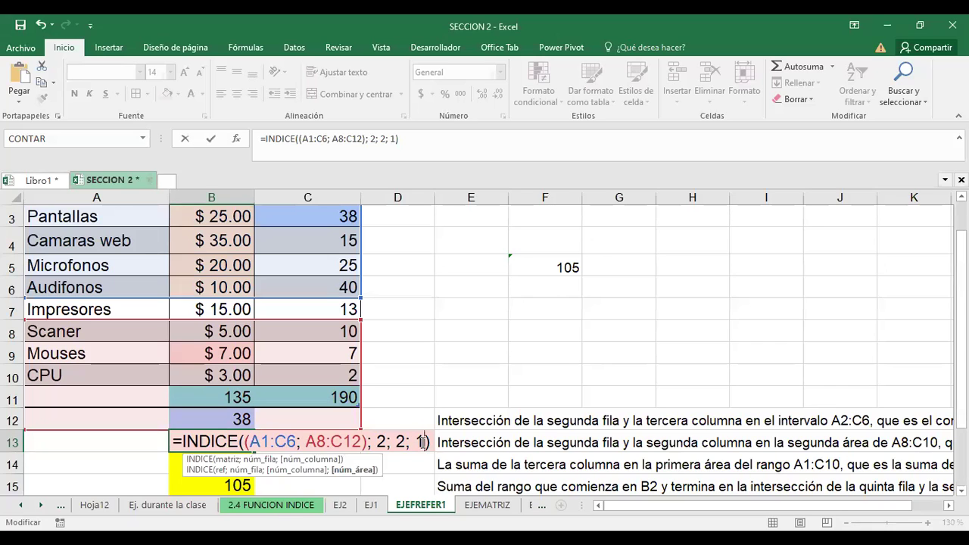
key("Return")
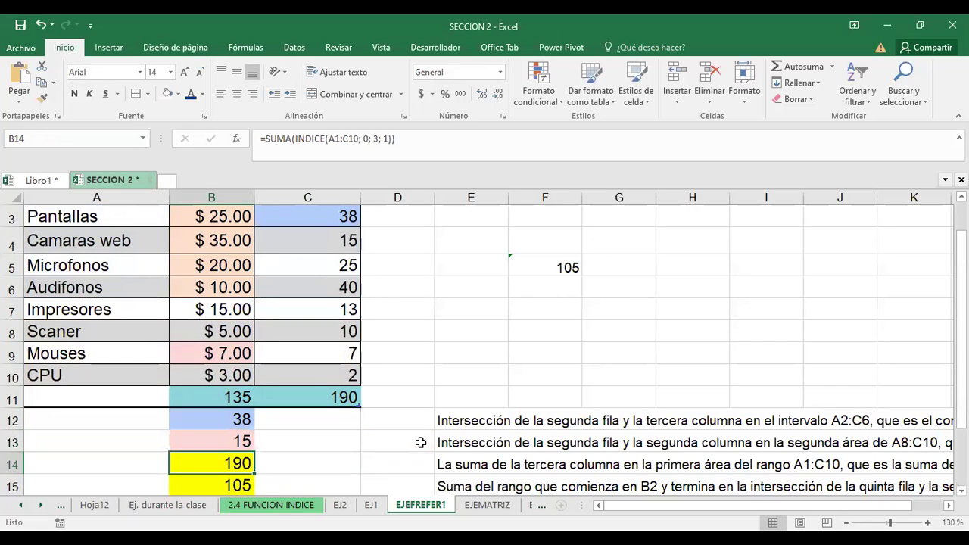
left_click(236, 442)
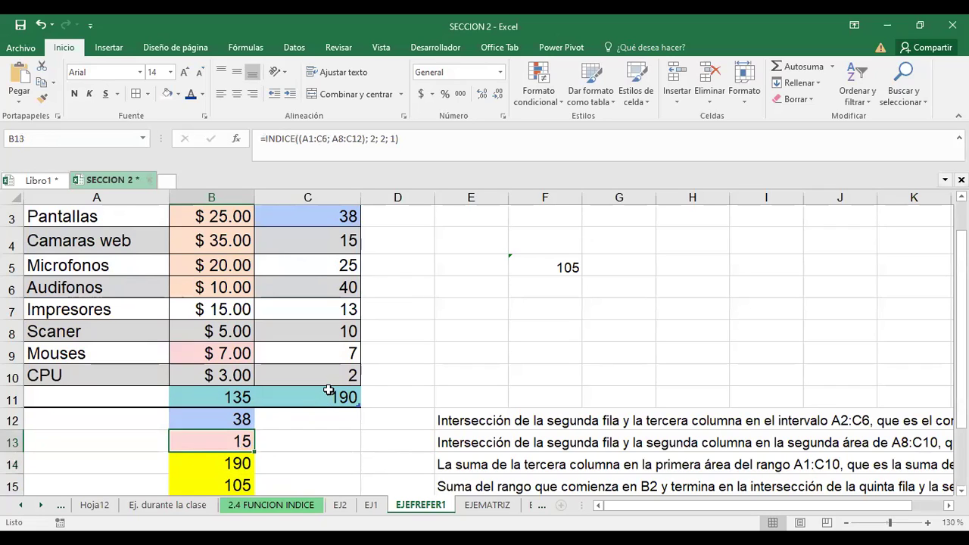
left_click(308, 243)
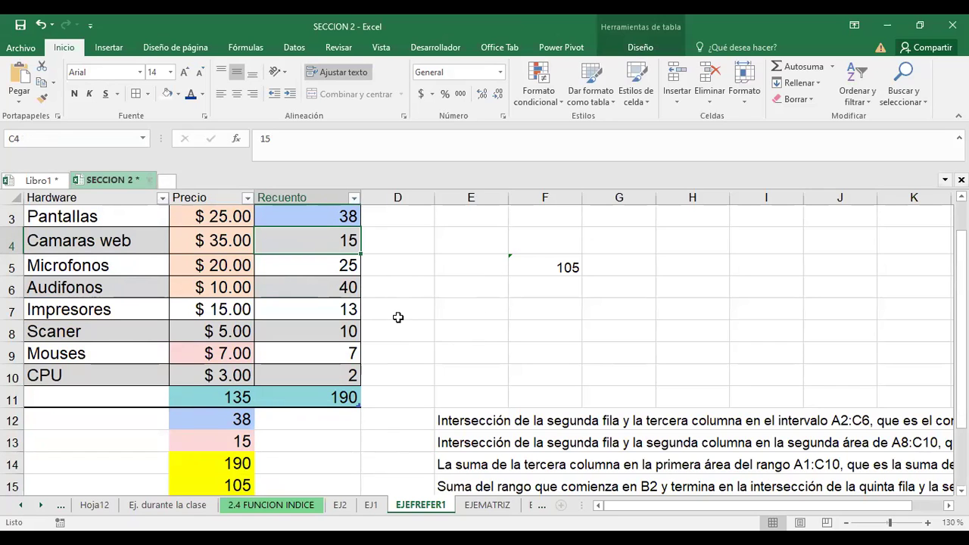
scroll(399, 317, "up", 1)
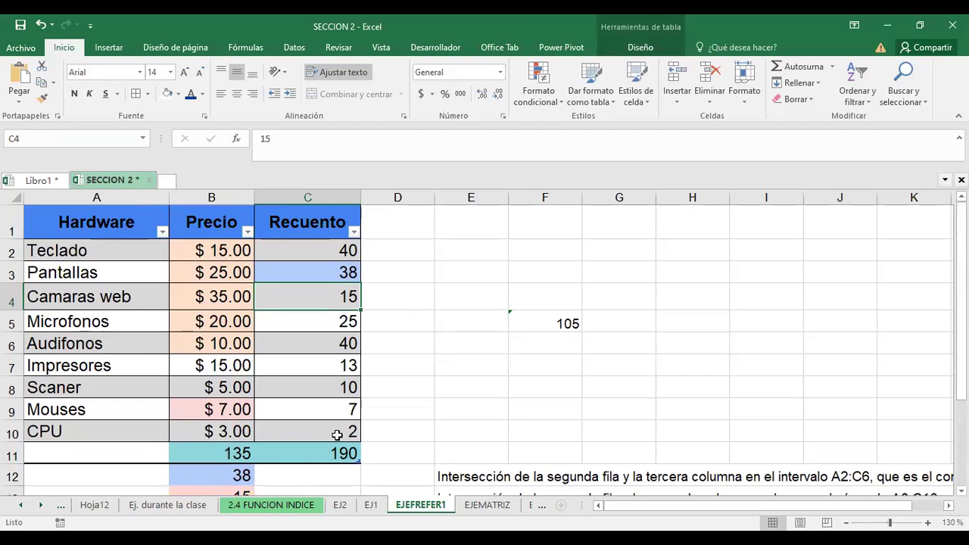
scroll(337, 435, "down", 4)
Review B13's INDICE areas unchanged, then narrow column D to 2.43 width
left_click(227, 219)
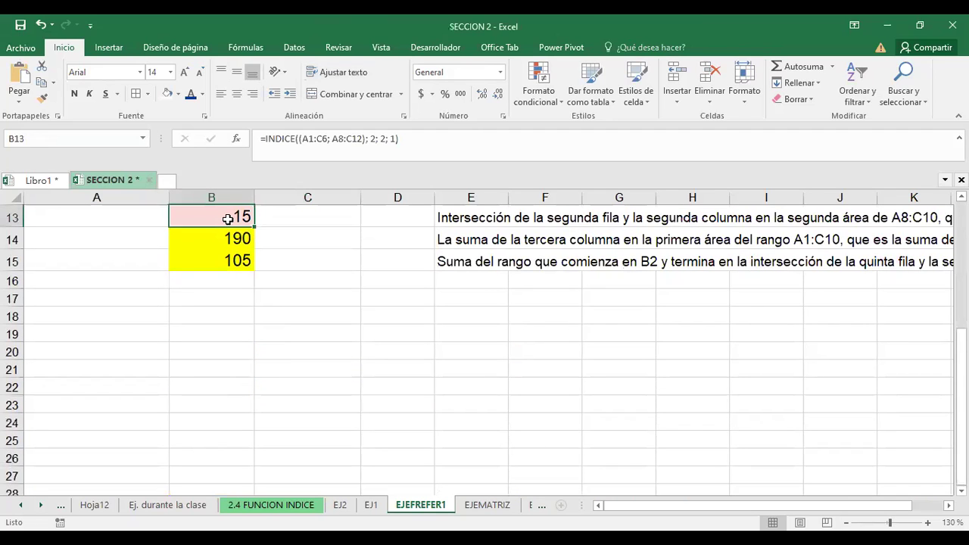
double_click(228, 219)
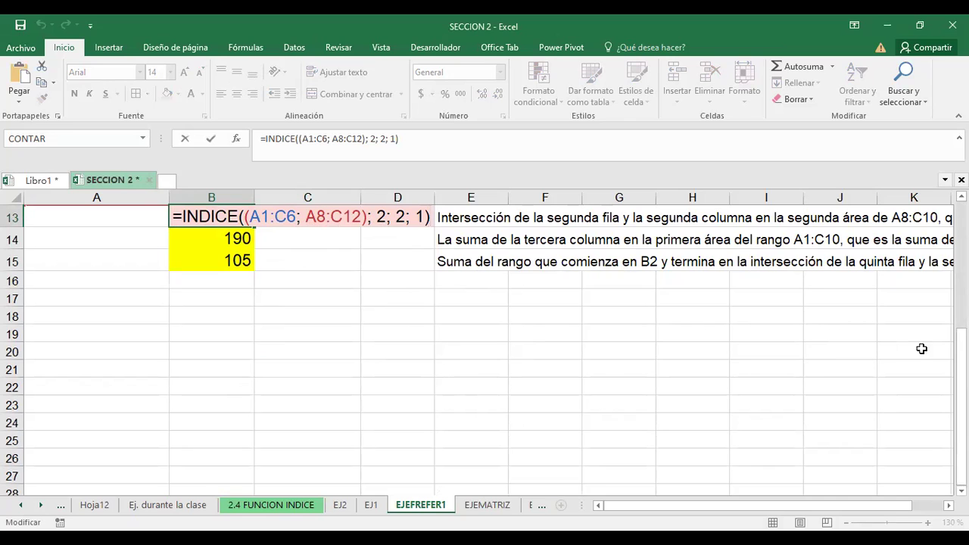
scroll(485, 349, "up", 4)
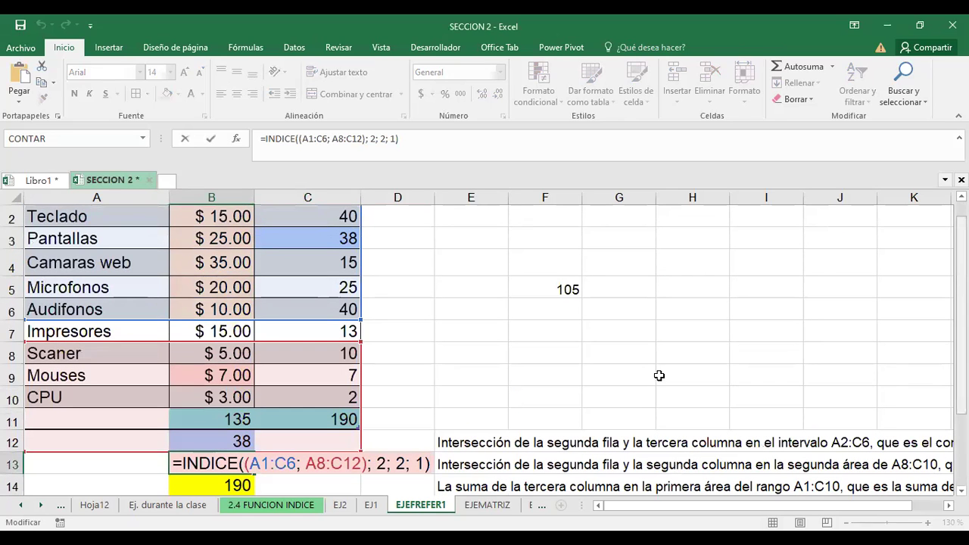
scroll(213, 253, "up", 1)
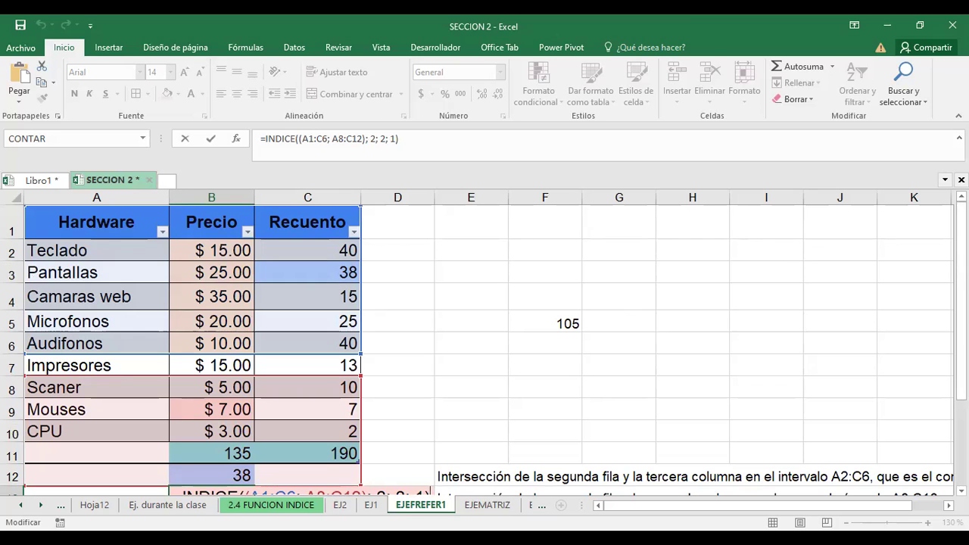
scroll(485, 348, "down", 2)
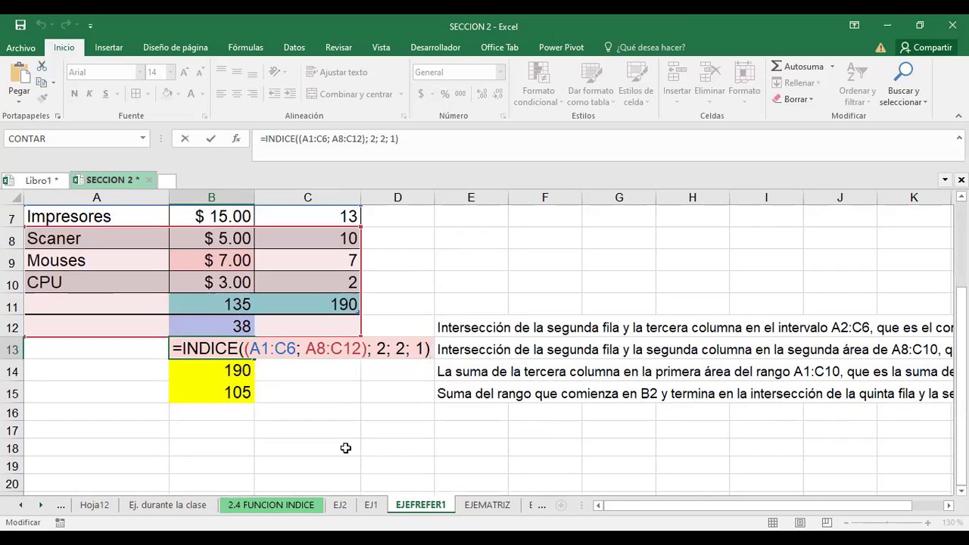
key("ctrl+Return")
left_click(223, 370)
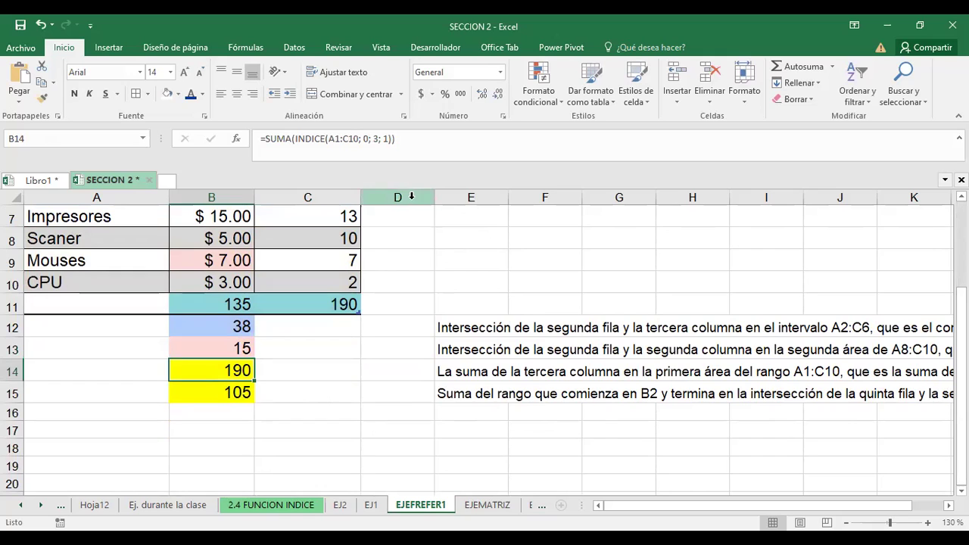
left_click_drag(435, 201, 383, 221)
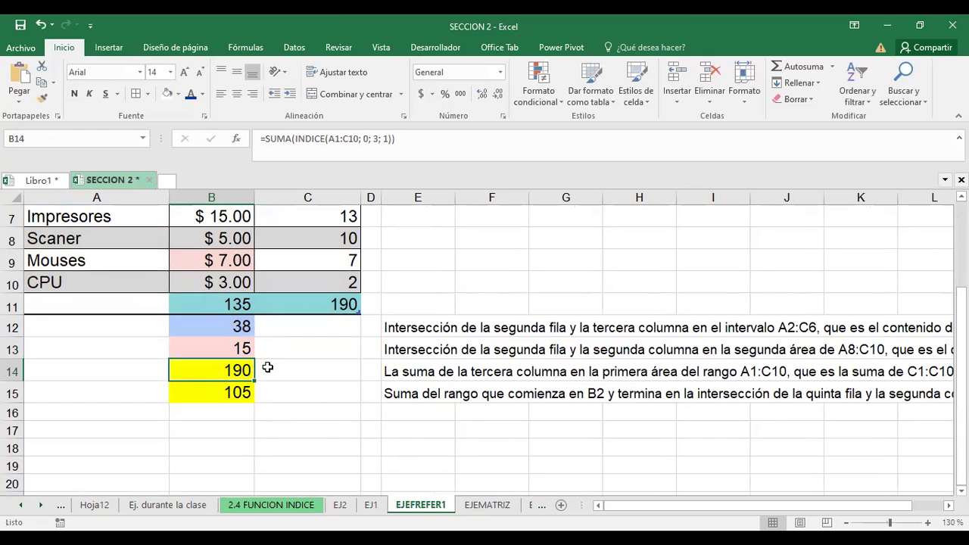
left_click(219, 305)
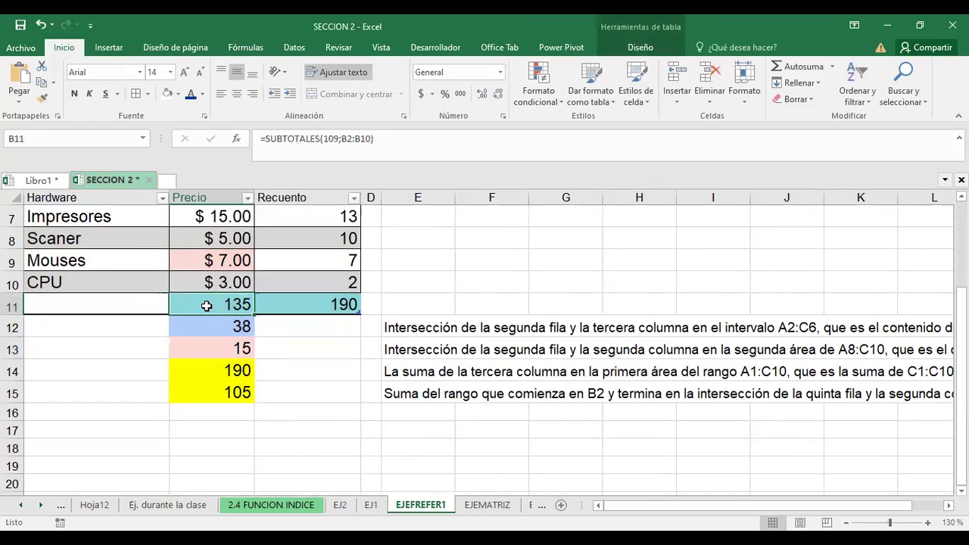
left_click(311, 302)
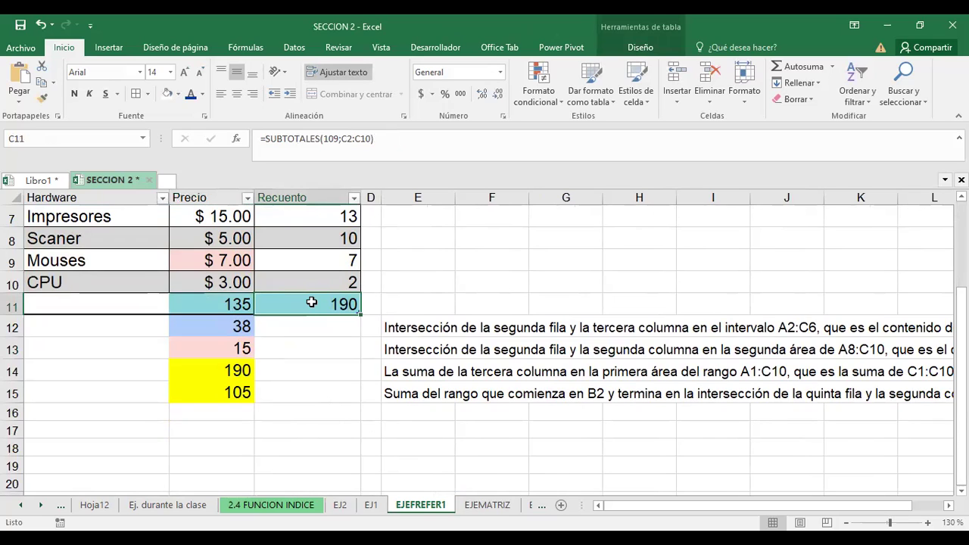
left_click(219, 371)
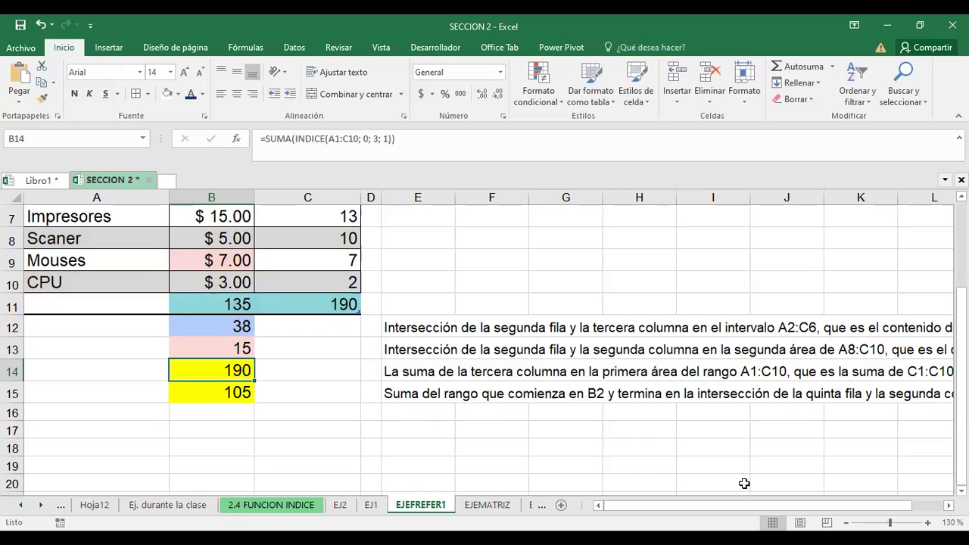
left_click_drag(733, 511, 769, 504)
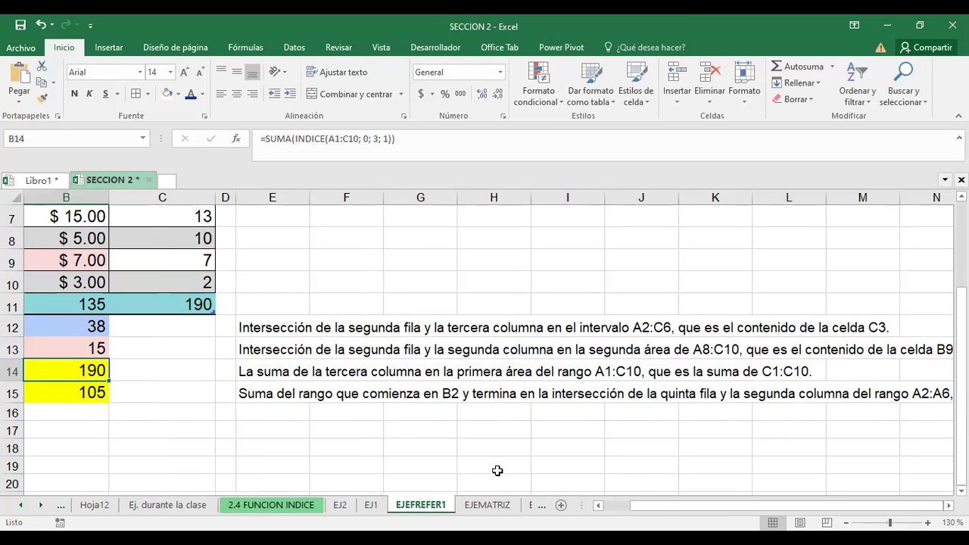
left_click_drag(664, 507, 639, 506)
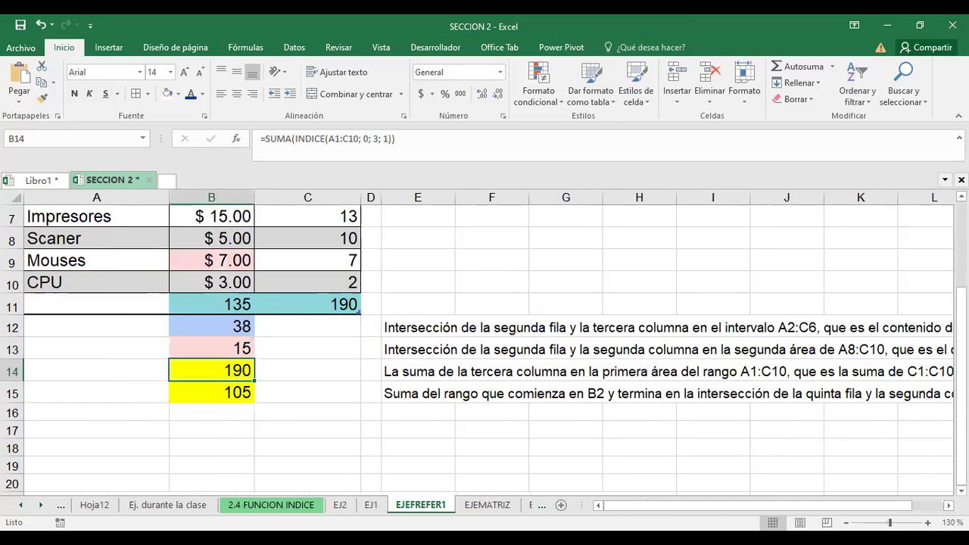
scroll(484, 348, "up", 2)
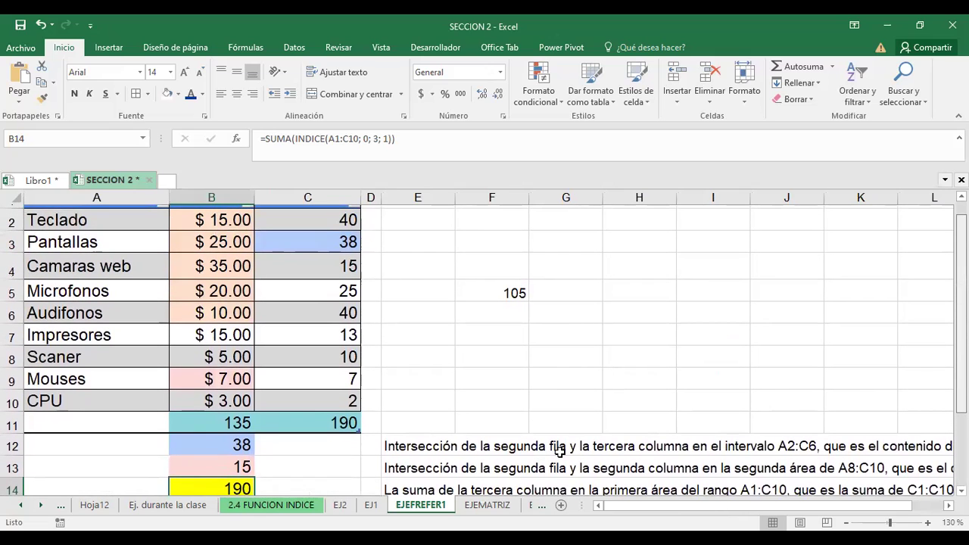
scroll(459, 440, "down", 1)
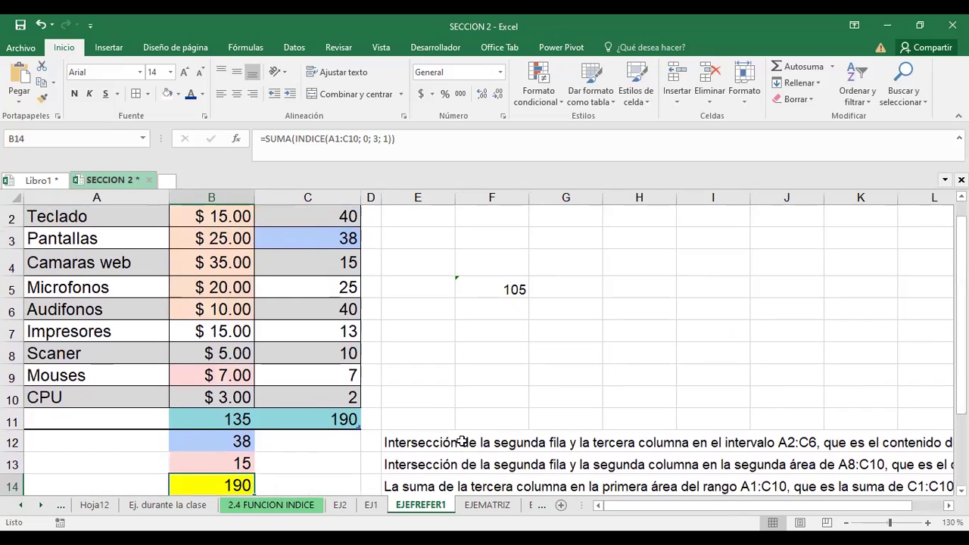
double_click(224, 487)
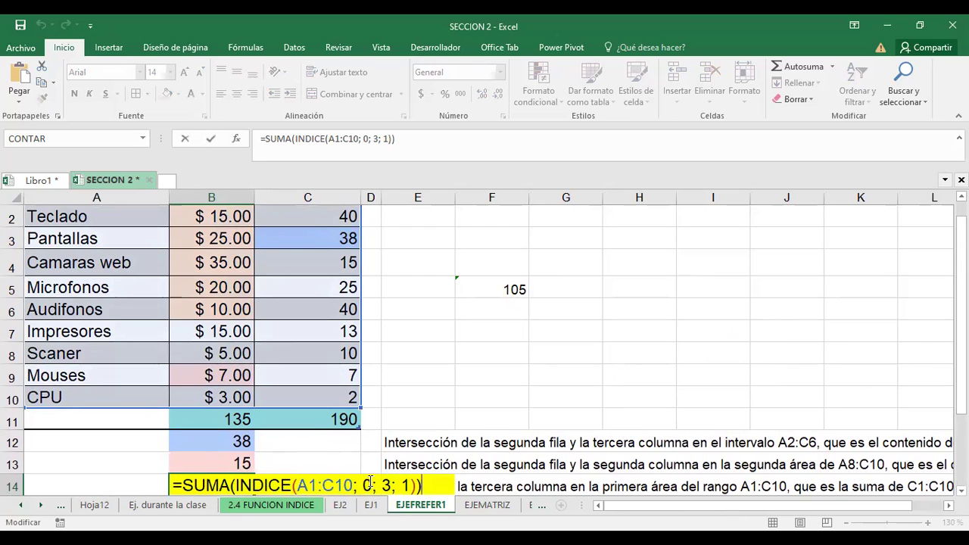
left_click(369, 485)
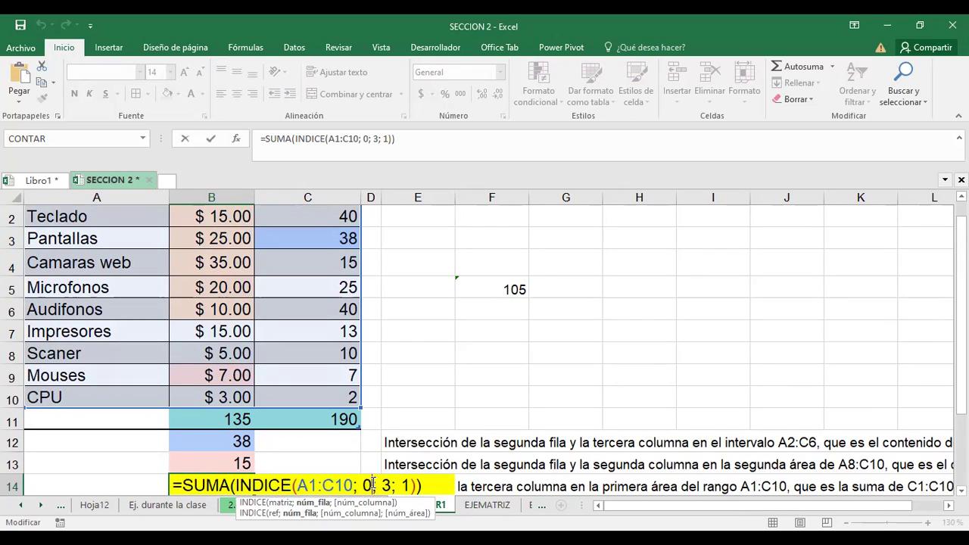
left_click(311, 504)
double_click(386, 485)
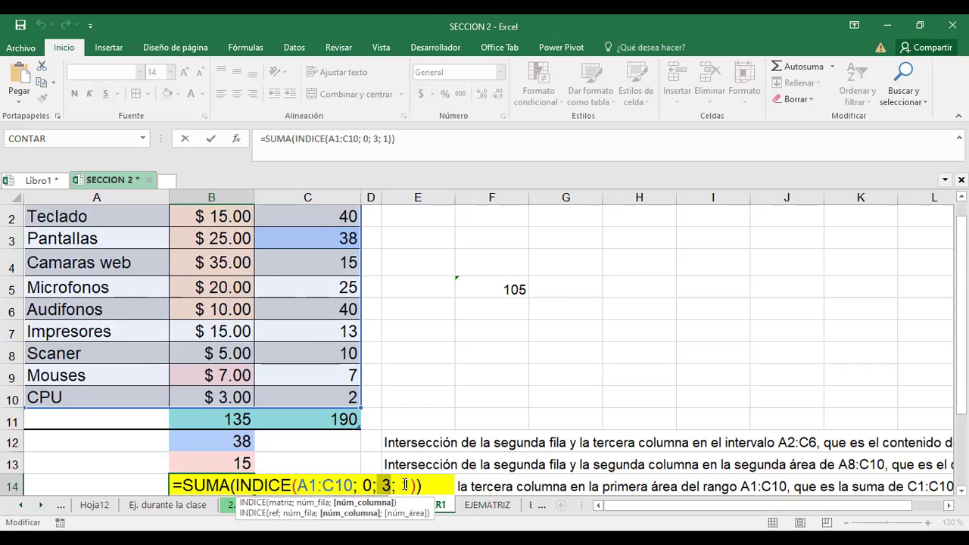
double_click(407, 485)
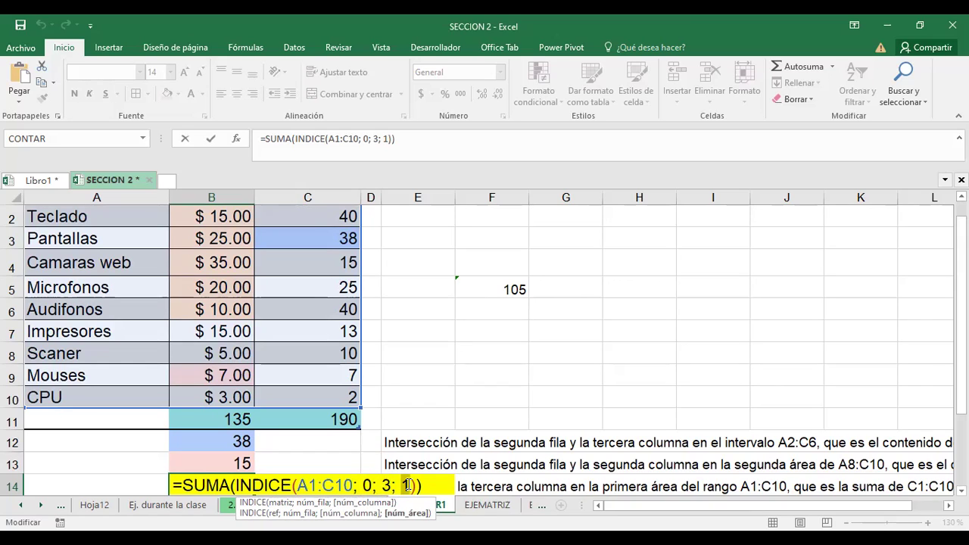
key("Escape")
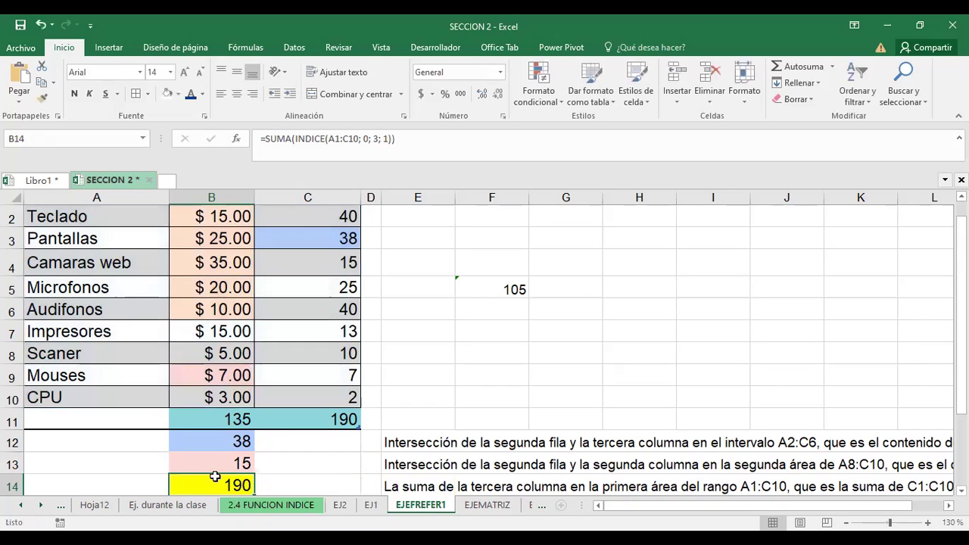
left_click(325, 423)
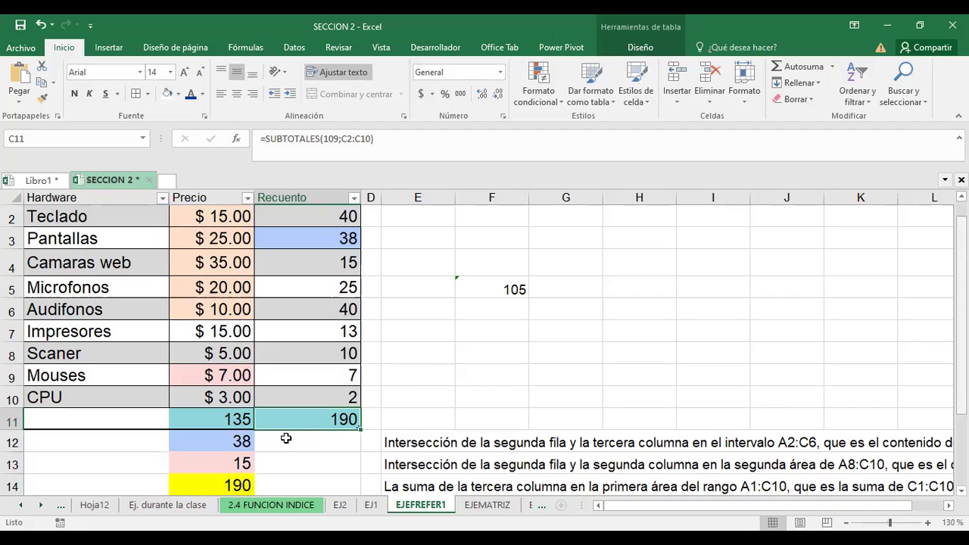
scroll(349, 436, "down", 1)
Compare the 105 result in B15 with the 105 sum in F5
left_click(207, 435)
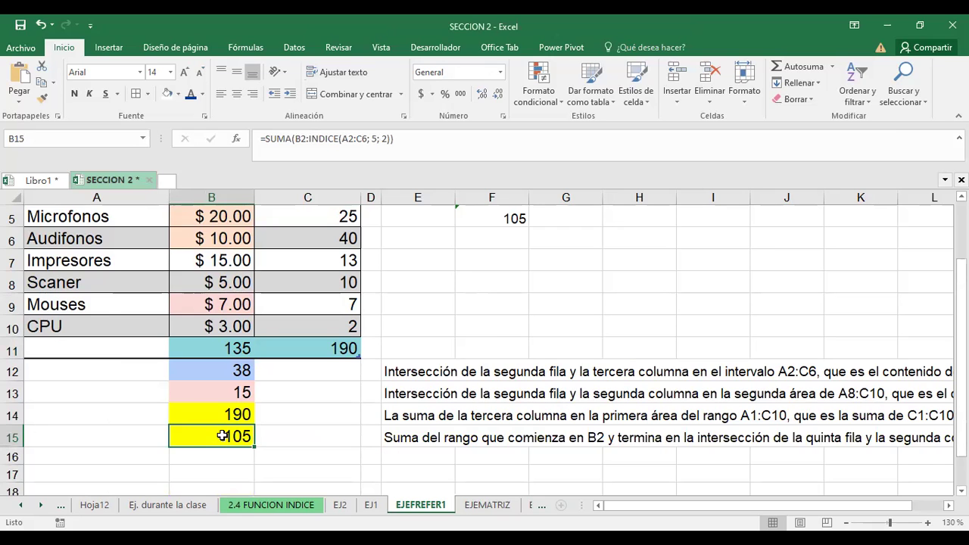
scroll(424, 355, "up", 3)
scroll(472, 340, "up", 1)
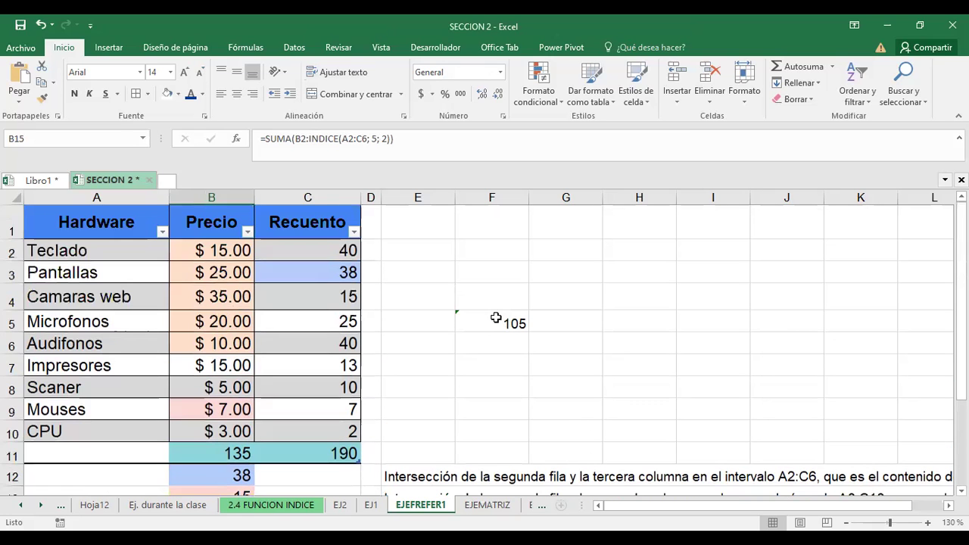
left_click(496, 318)
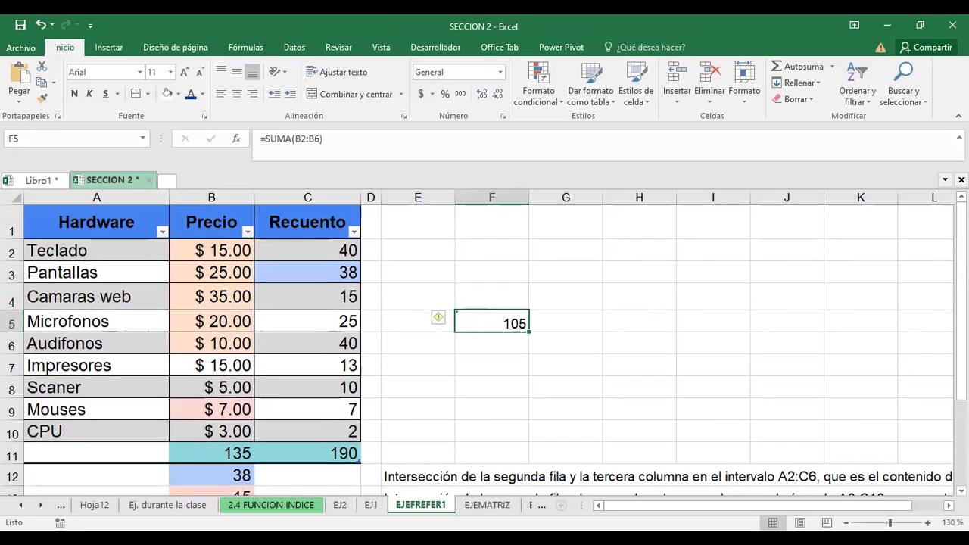
key("alt+Tab")
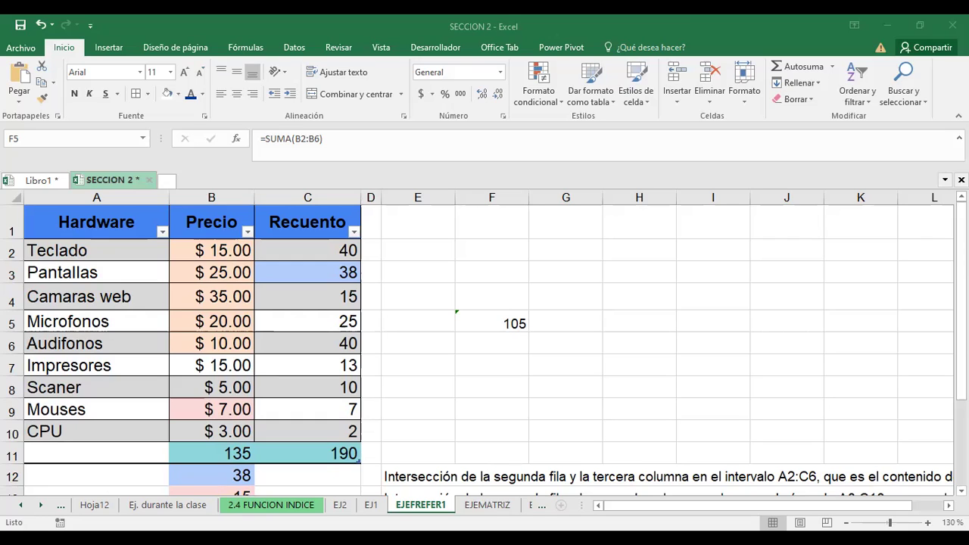
left_click(458, 314)
Replace F5's =SUMA(B2:B6) with =B15, still showing 105
left_click(474, 398)
left_click(496, 321)
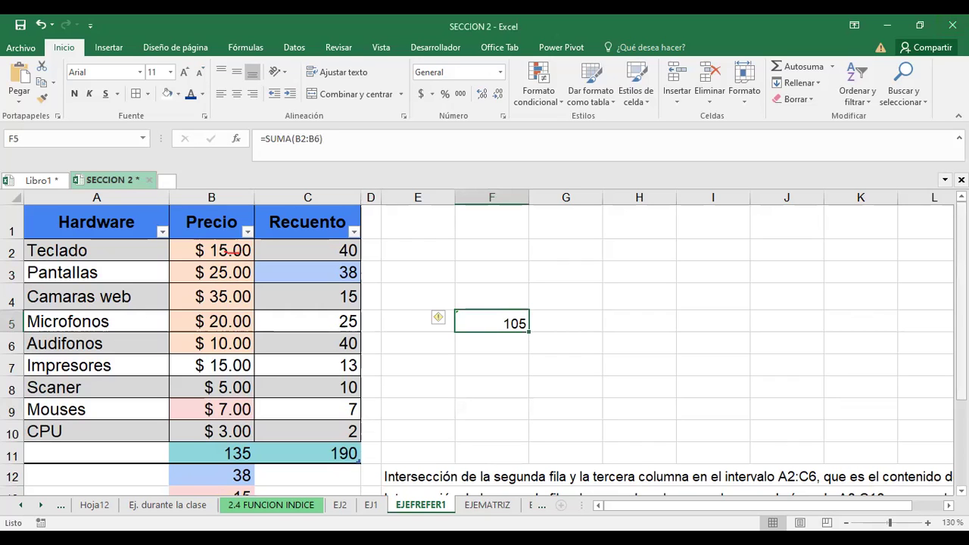
scroll(231, 253, "down", 1)
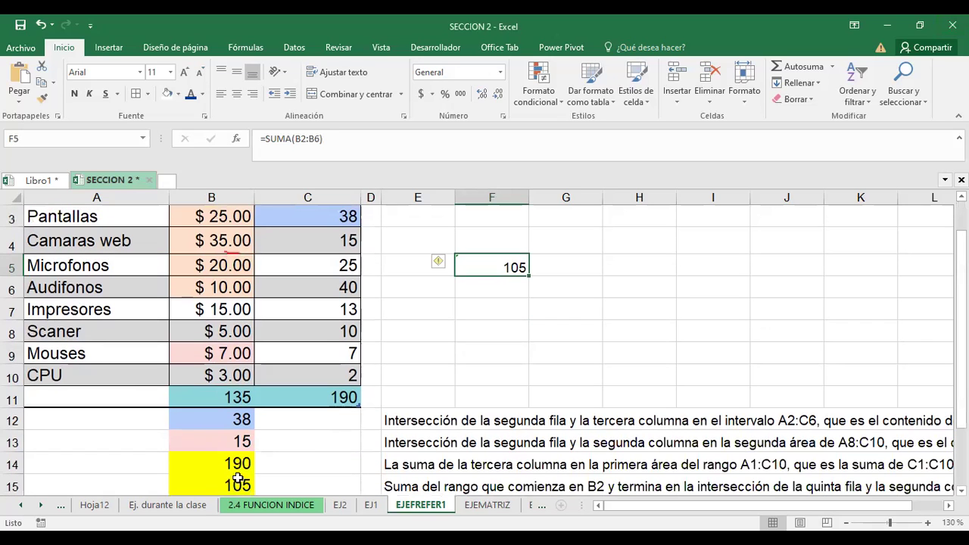
left_click(217, 484)
left_click(492, 266)
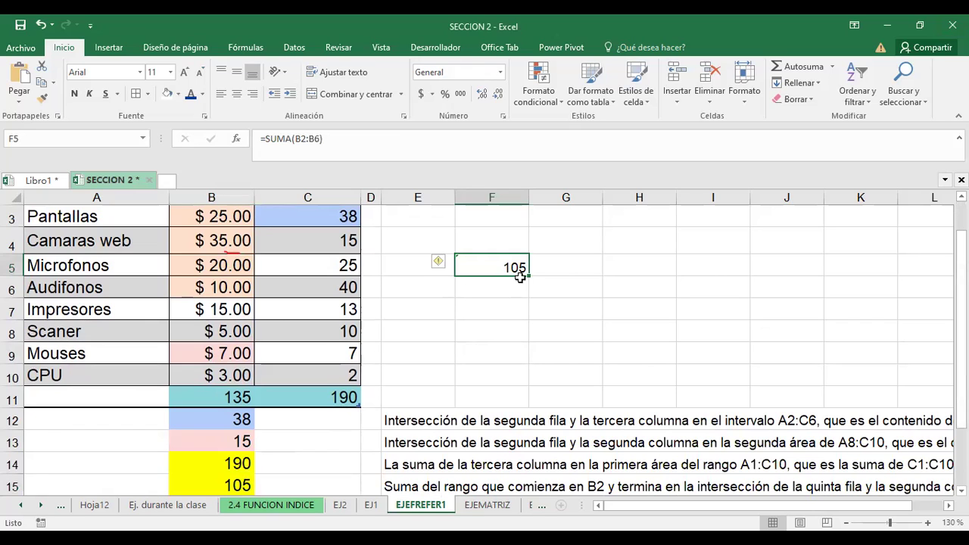
key("F2")
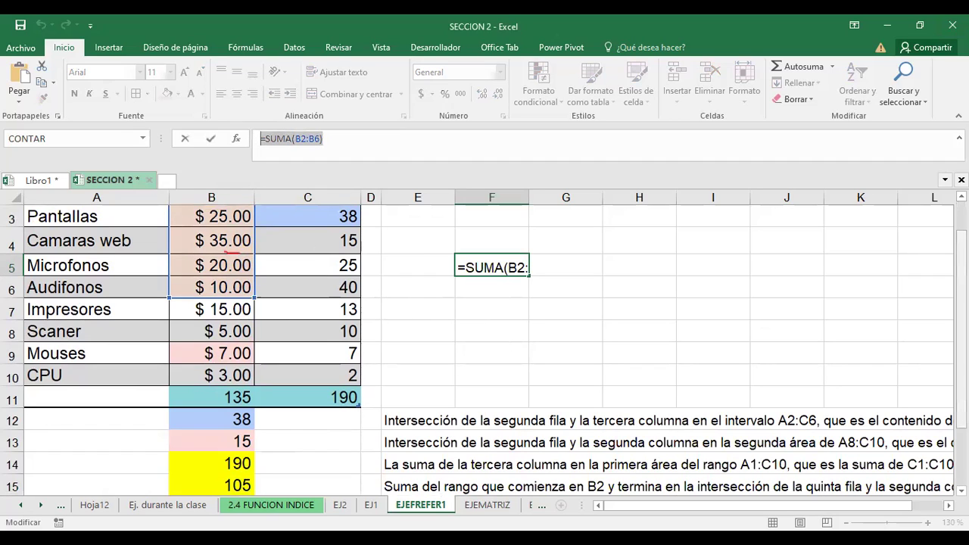
scroll(960, 341, "down", 1)
left_click(237, 438)
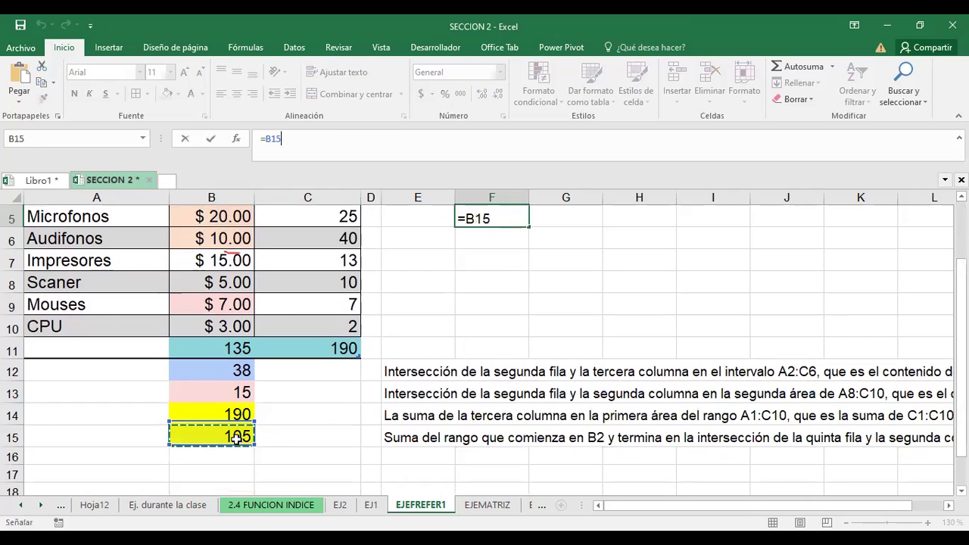
key("Return")
left_click(237, 438)
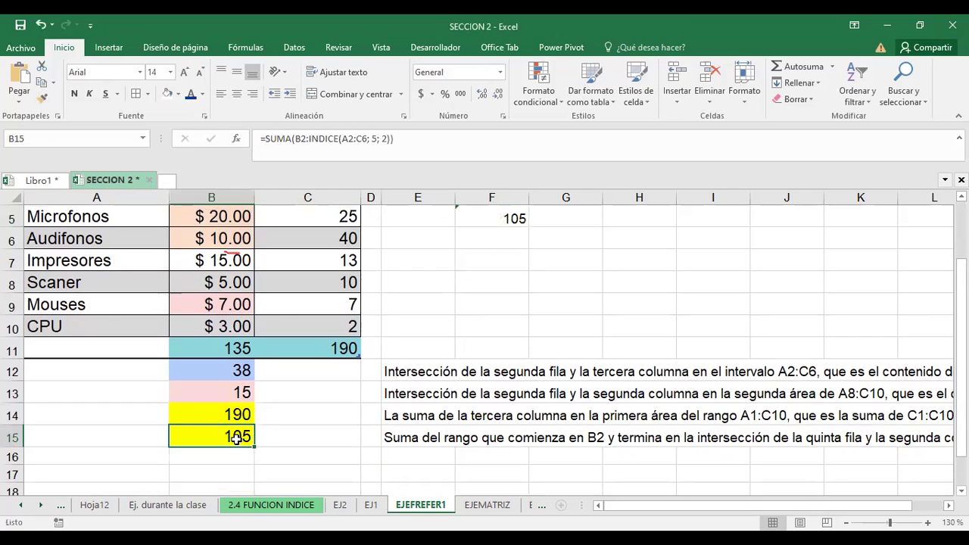
Inspect the row 5 and column 2 arguments of B15's =SUMA(B2:INDICE(A2:C6; 5; 2))
double_click(237, 439)
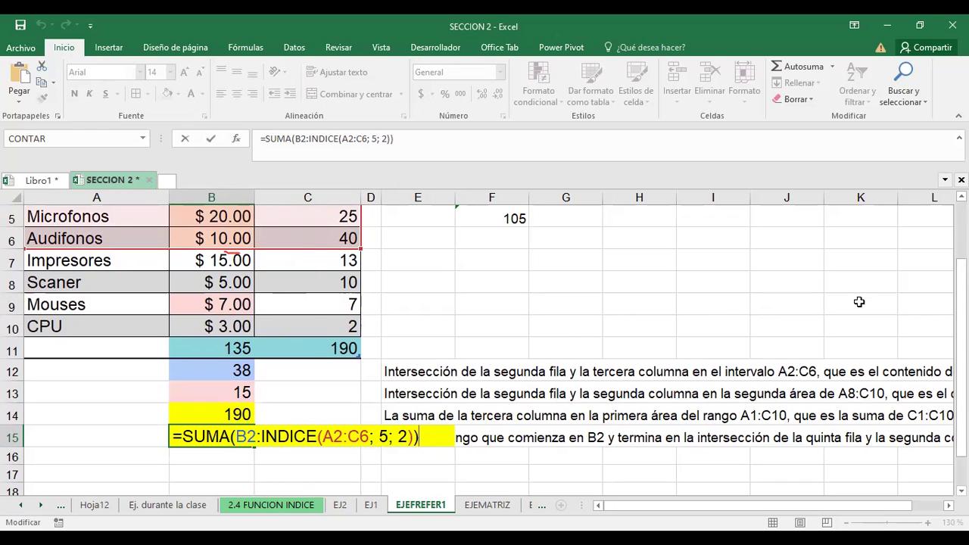
key("ctrl+Return")
scroll(402, 268, "up", 2)
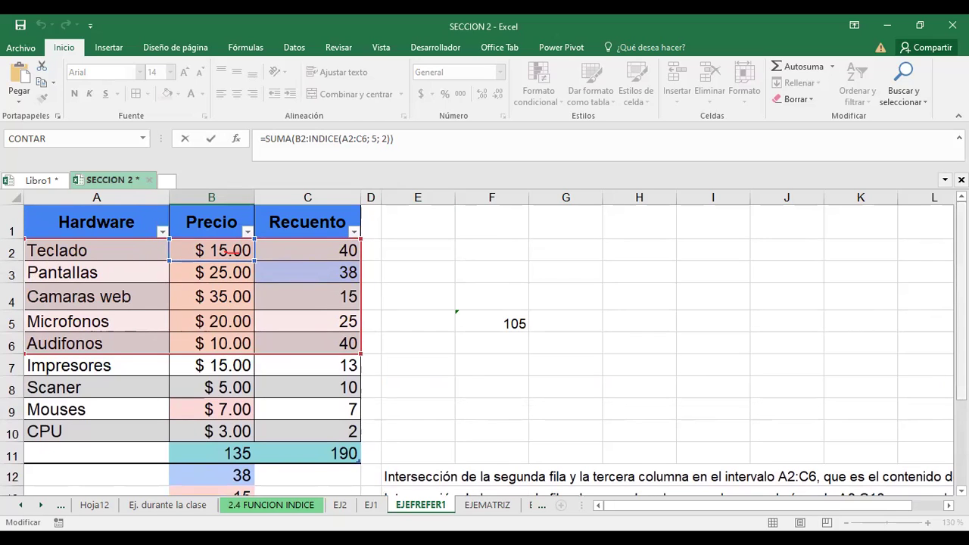
scroll(962, 318, "down", 2)
key("Left")
key("Left")
key("Left")
key("Left")
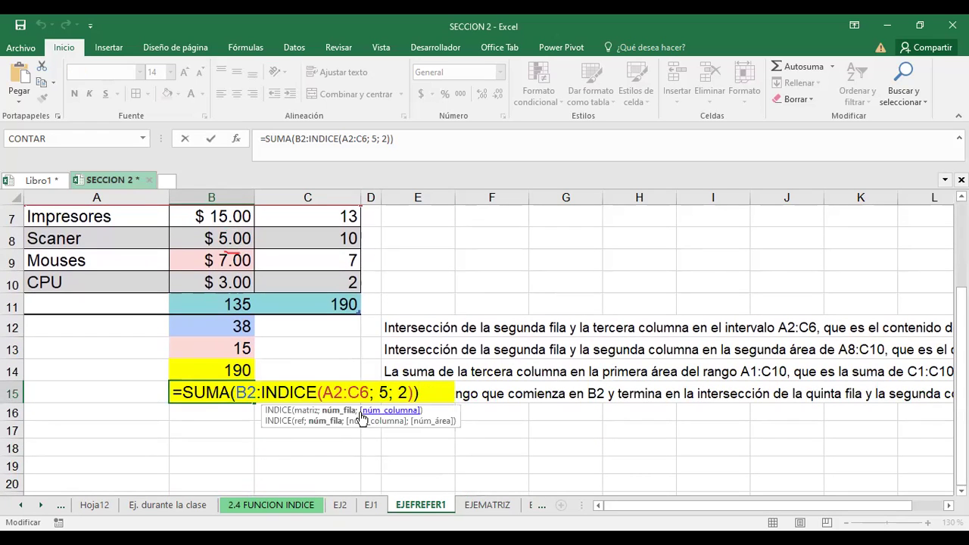
left_click(338, 412)
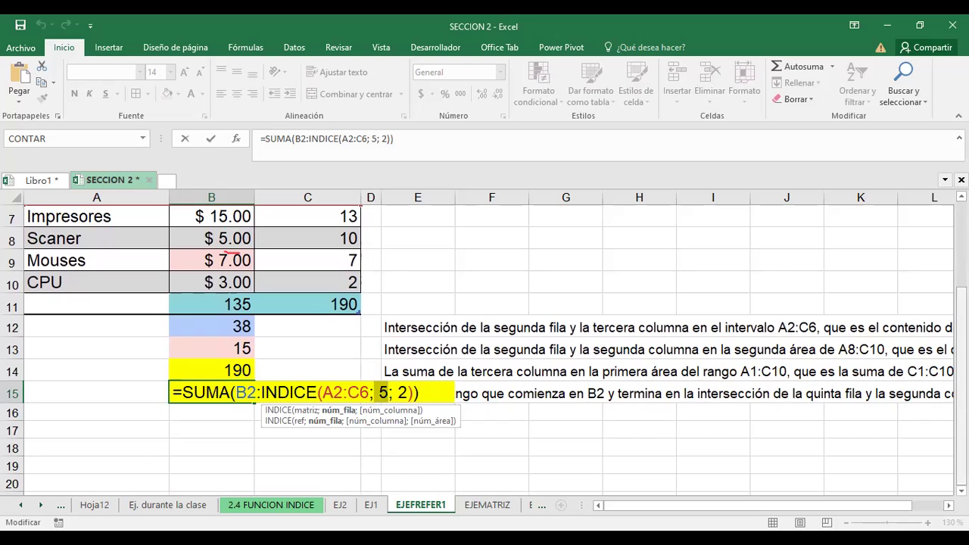
left_click(403, 392)
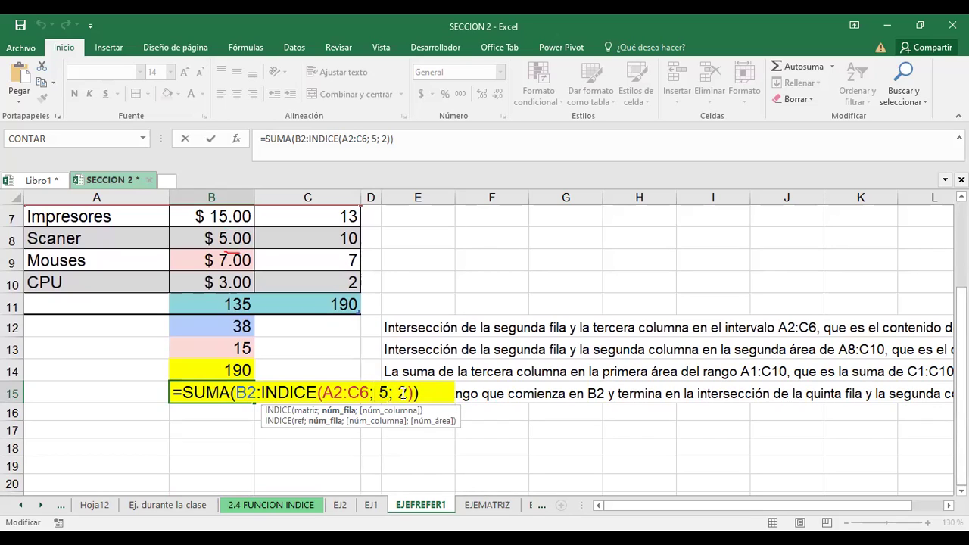
left_click(391, 413)
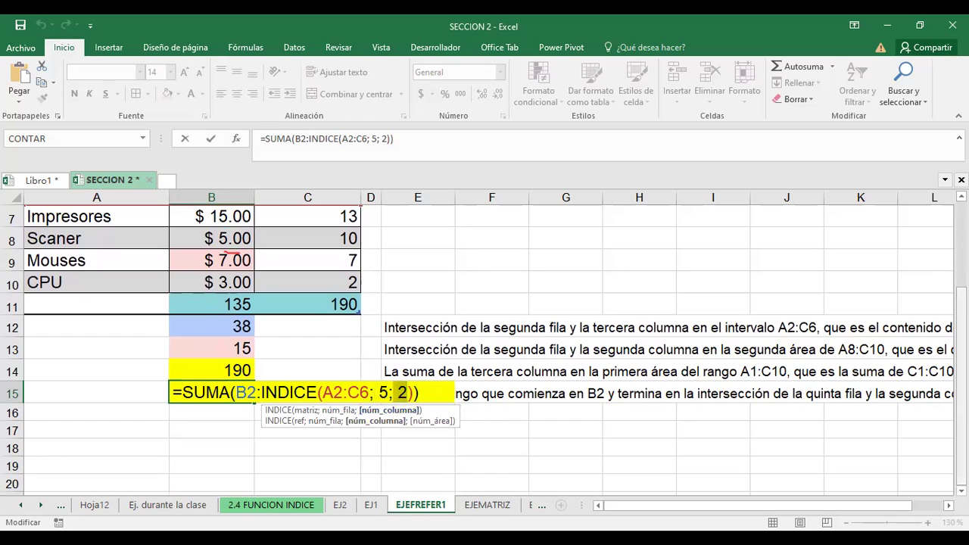
Try replacing B15's column argument and B2 reference with F5, cancelling both edits
scroll(485, 348, "up", 2)
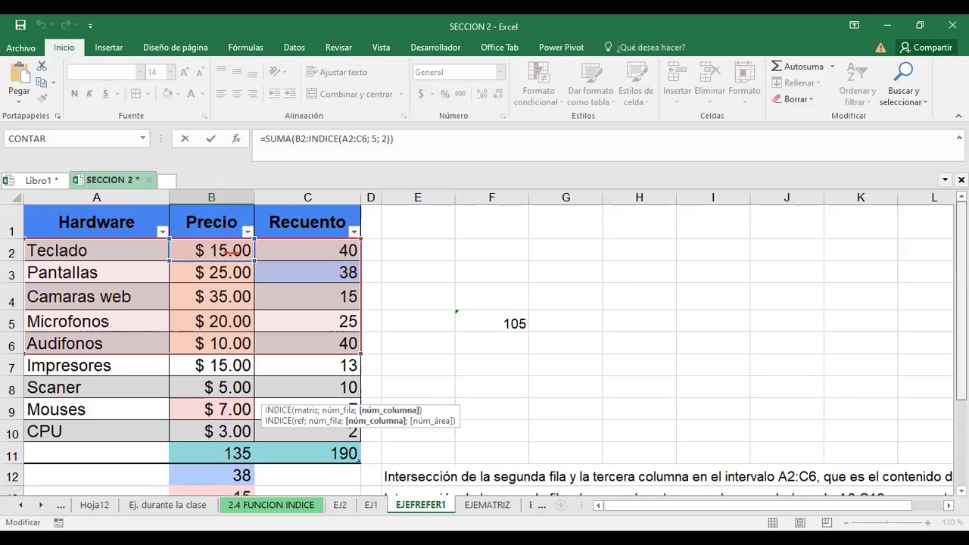
left_click(491, 317)
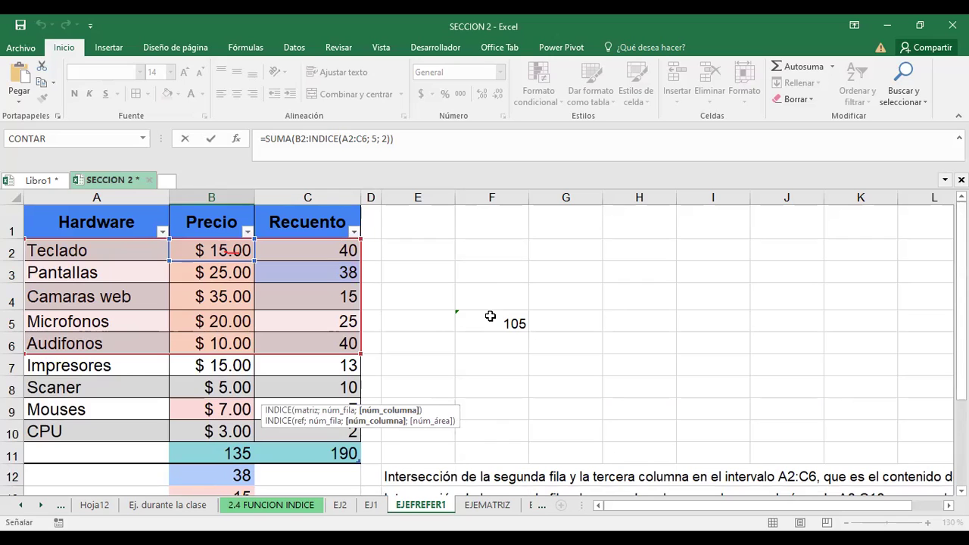
left_click(490, 317)
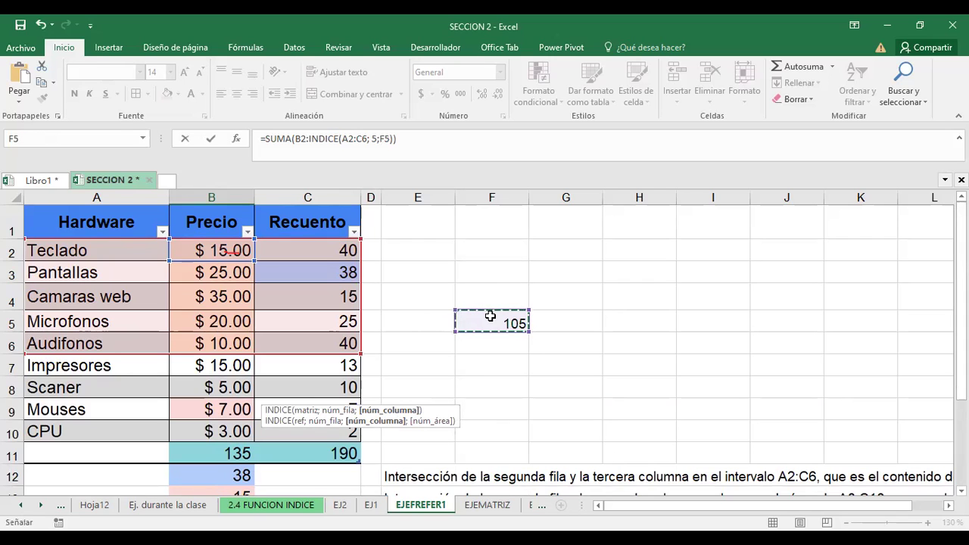
key("Escape")
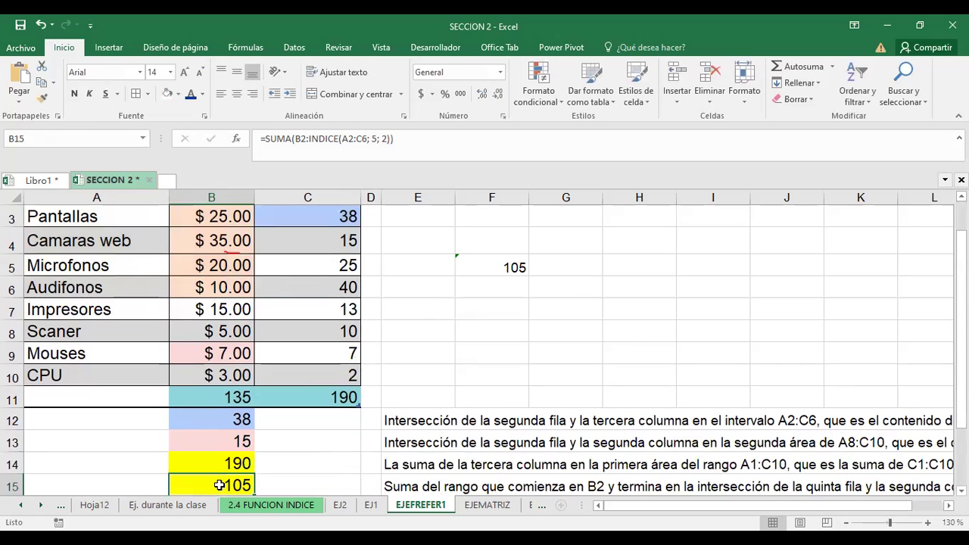
key("F2")
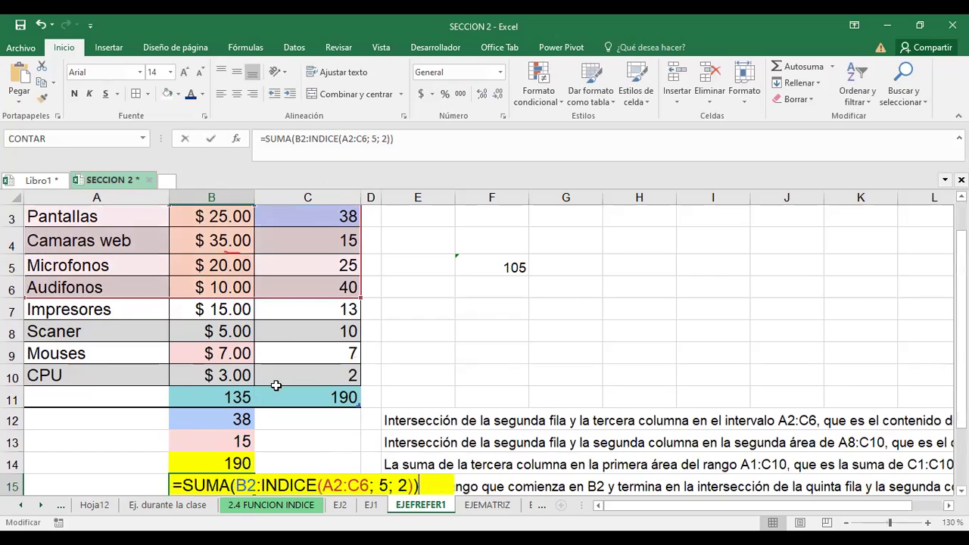
left_click_drag(236, 488, 248, 490)
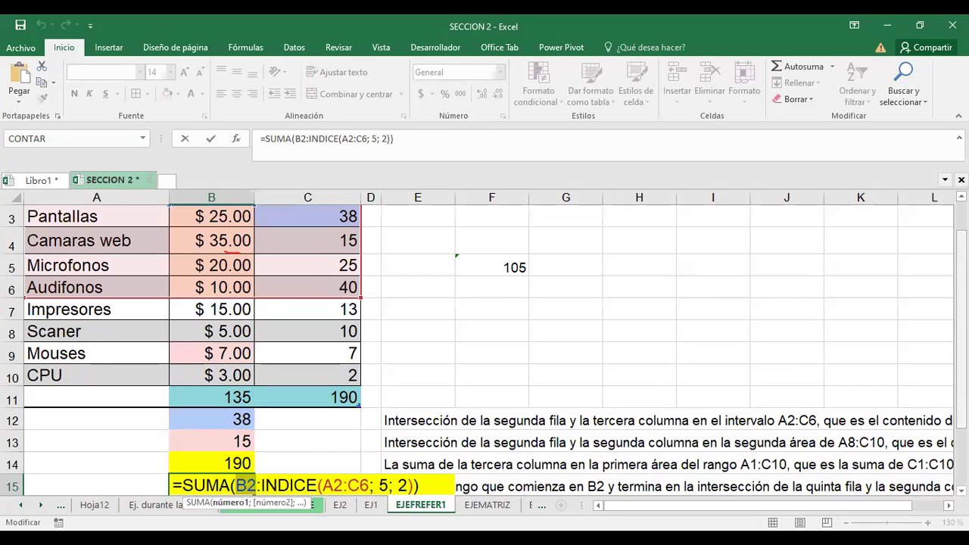
scroll(960, 325, "up", 1)
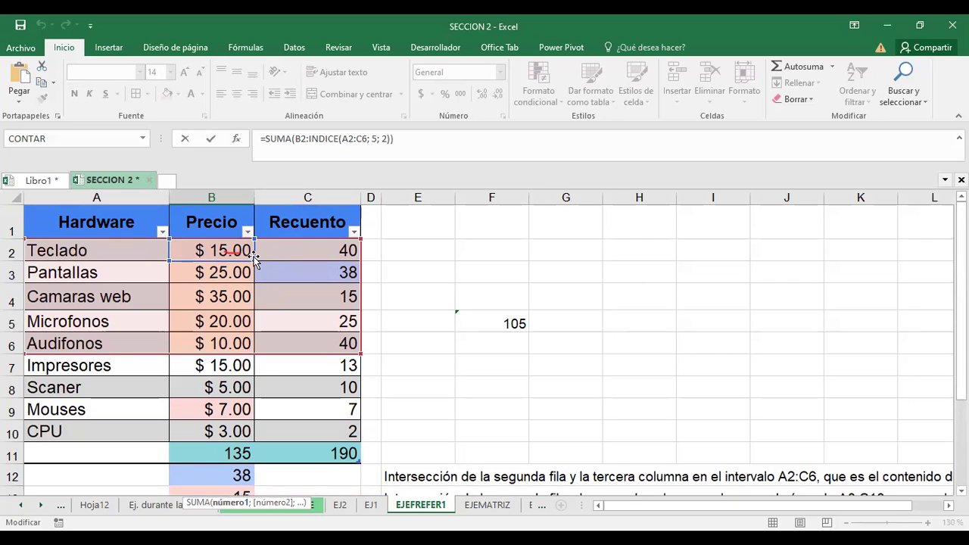
left_click(497, 326)
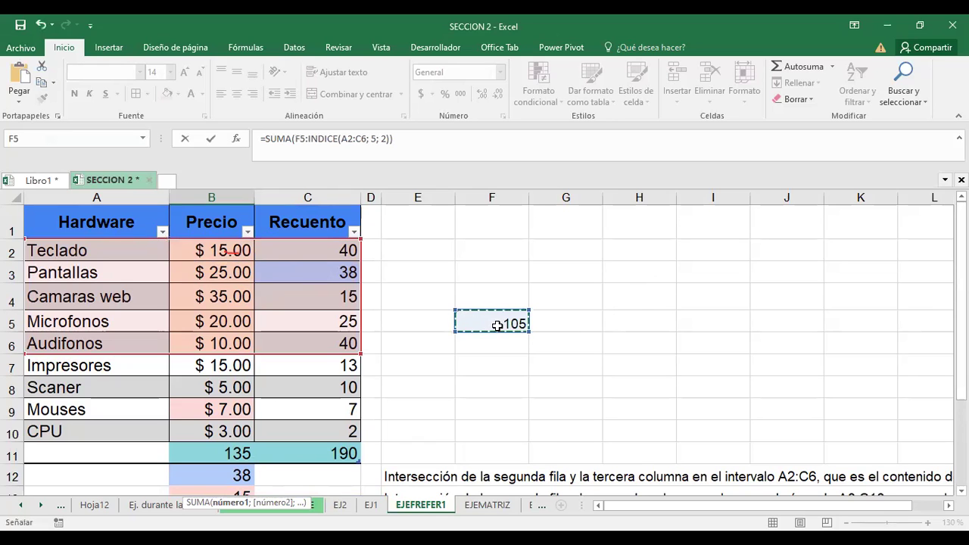
key("Escape")
Re-enter F5 as =SUMA(B2:B6), now showing $105.00
left_click(499, 268)
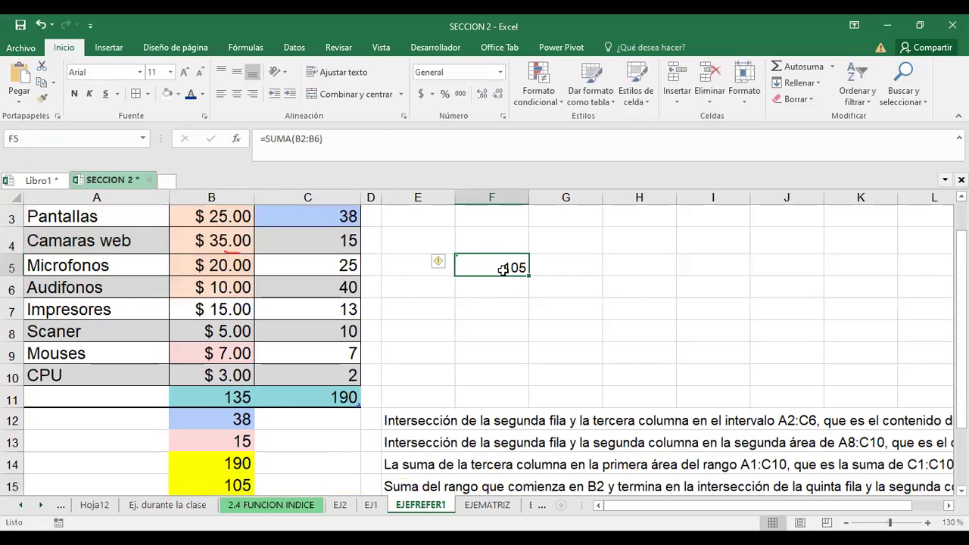
key("F2")
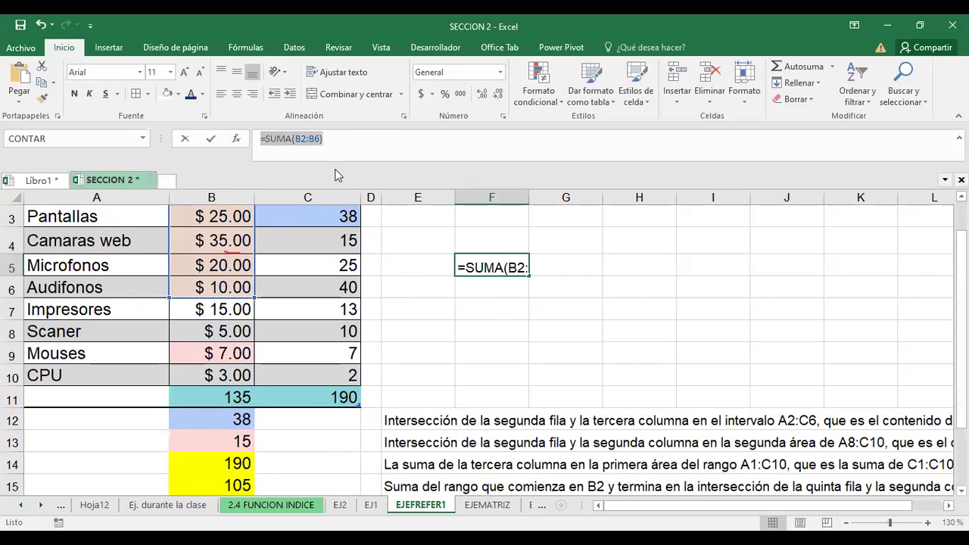
left_click(487, 333)
key("Escape")
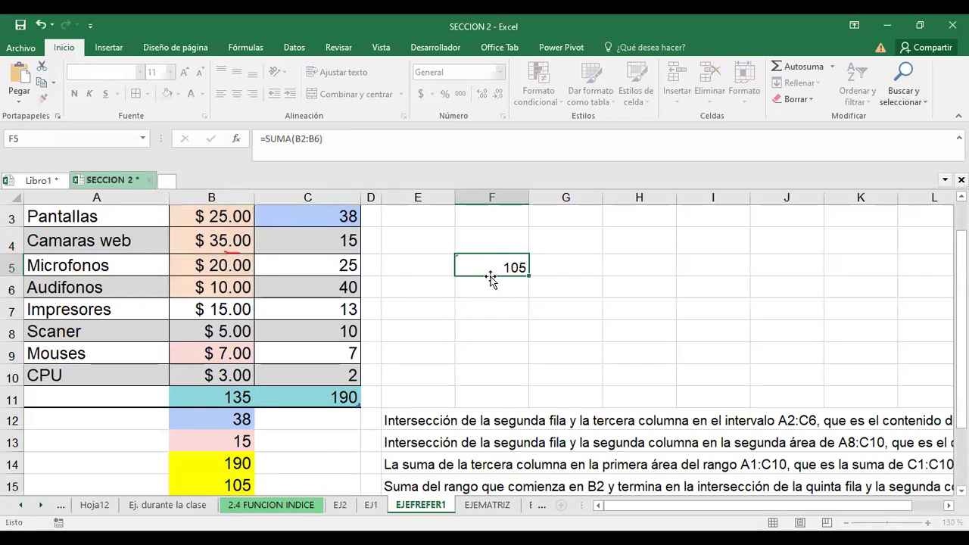
double_click(487, 270)
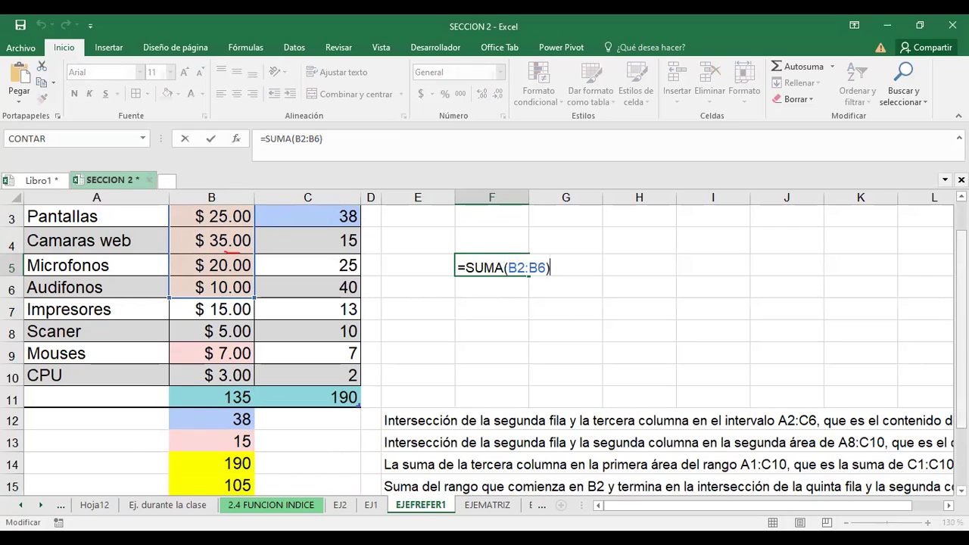
scroll(253, 451, "down", 1)
left_click(239, 436)
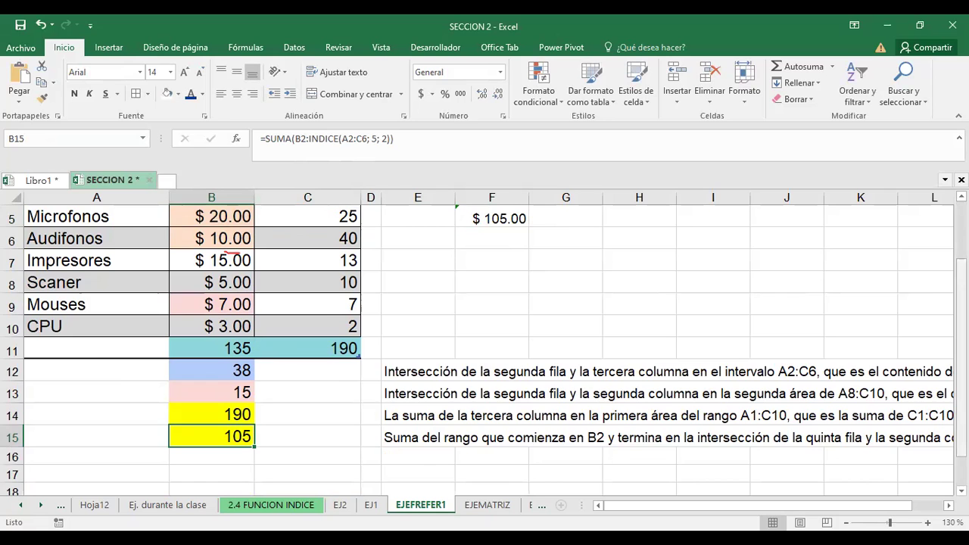
Edit the INDICE row argument in B15's formula to 2, which gives 40
left_click_drag(961, 318, 961, 295)
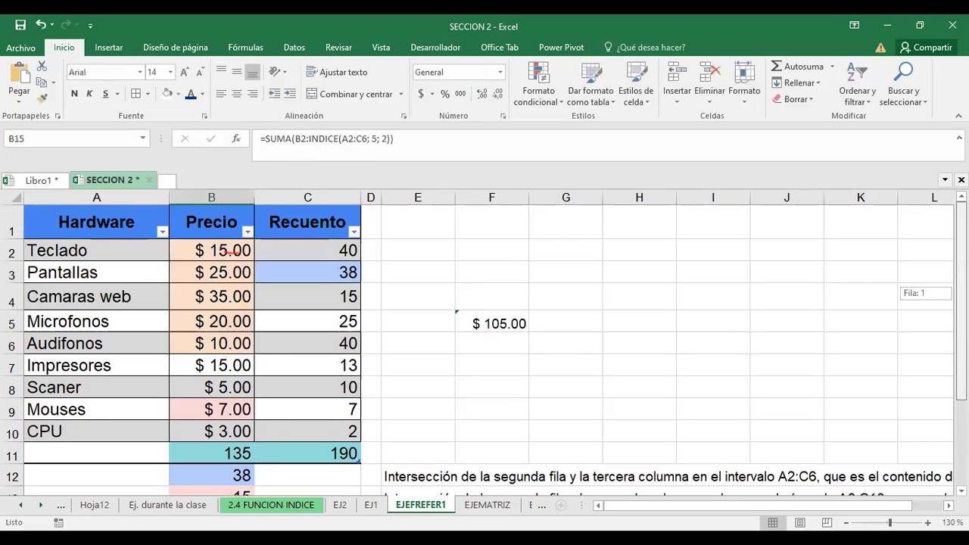
left_click(394, 139)
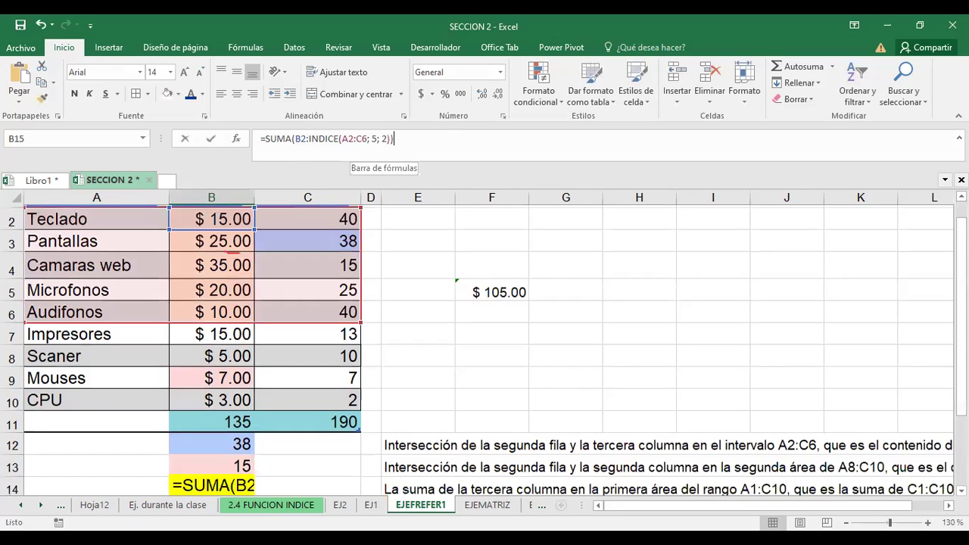
left_click(372, 139)
left_click(383, 180)
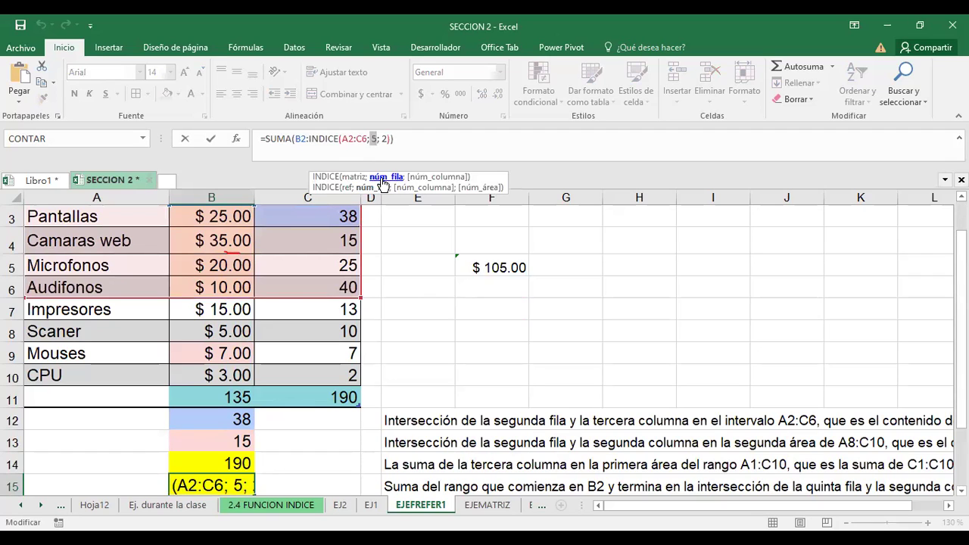
type("2")
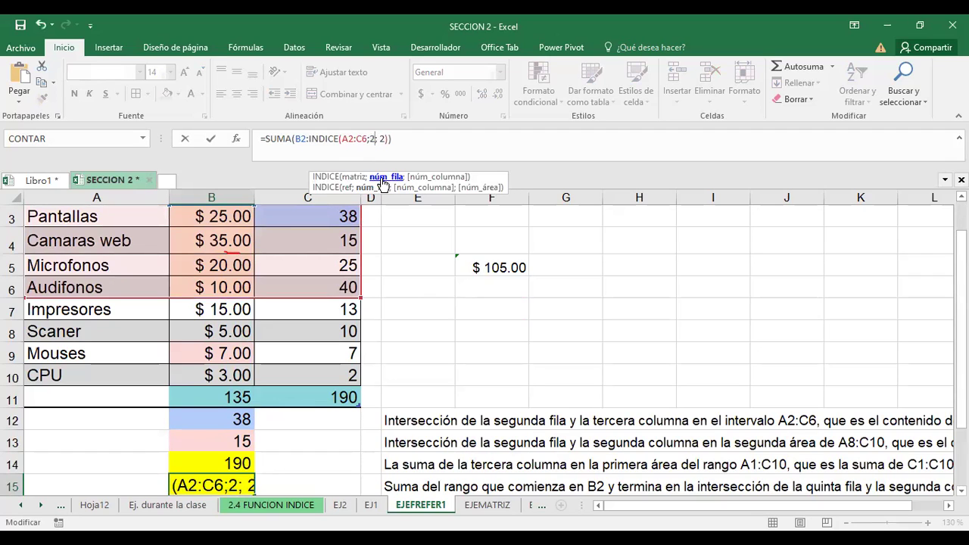
key("Return")
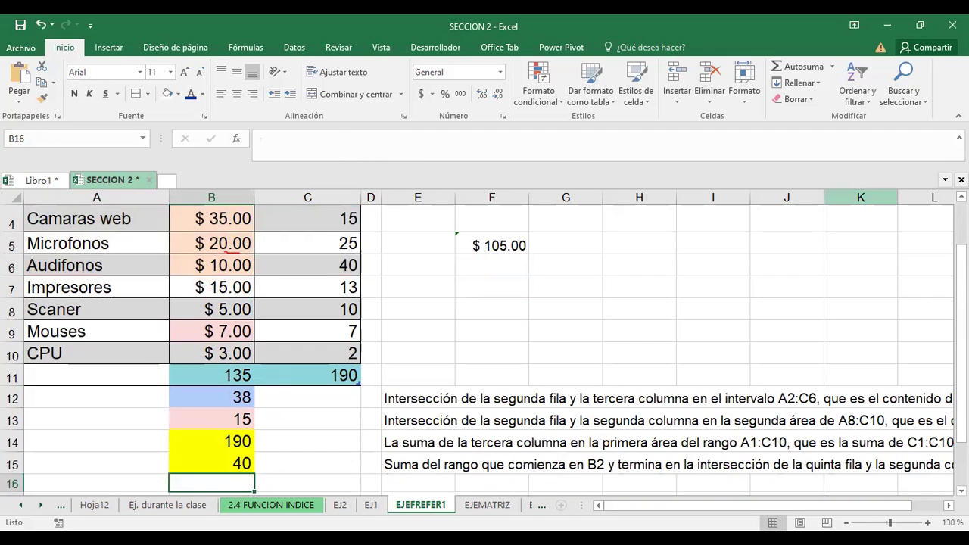
scroll(828, 378, "down", 1)
Change B15's INDICE row argument to 5 so the sum covers B2 through B6
left_click(224, 414)
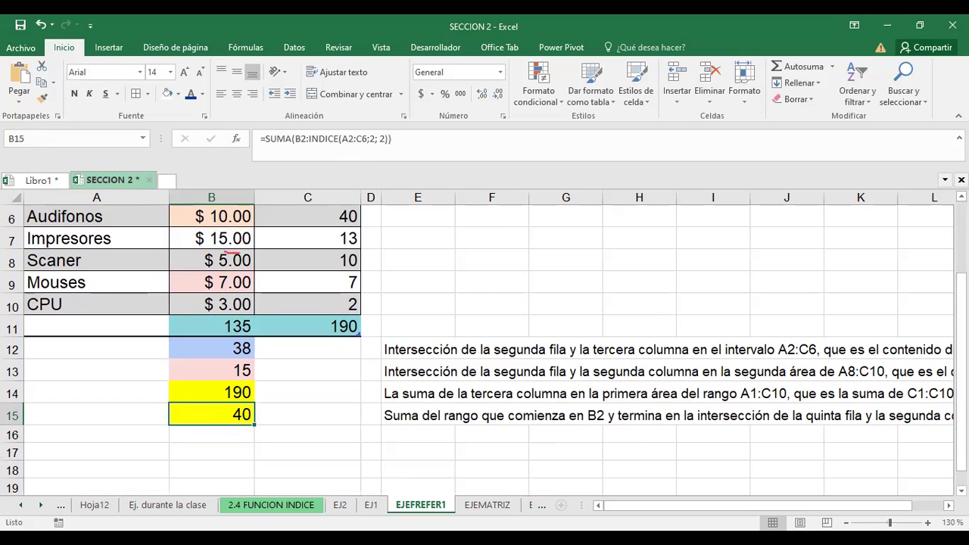
left_click_drag(961, 427, 961, 412)
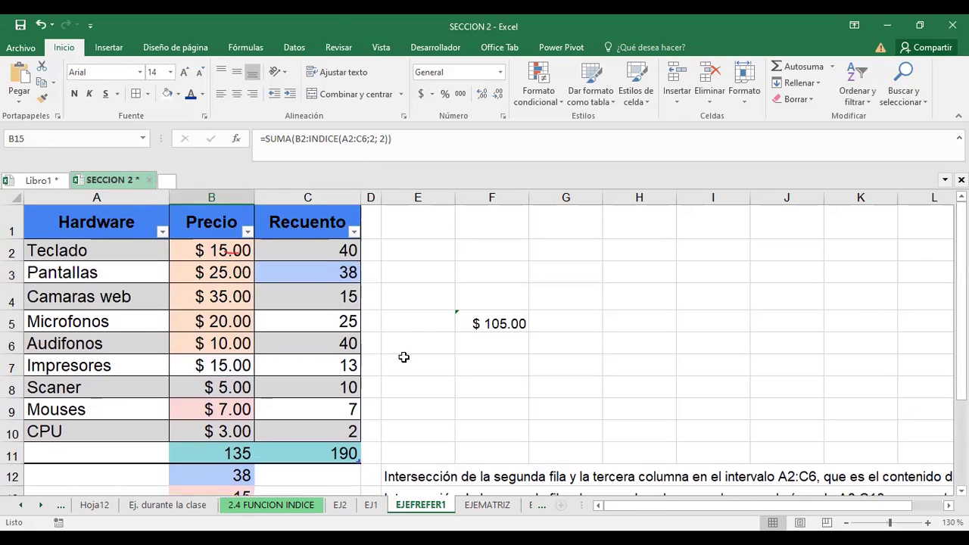
left_click(340, 343)
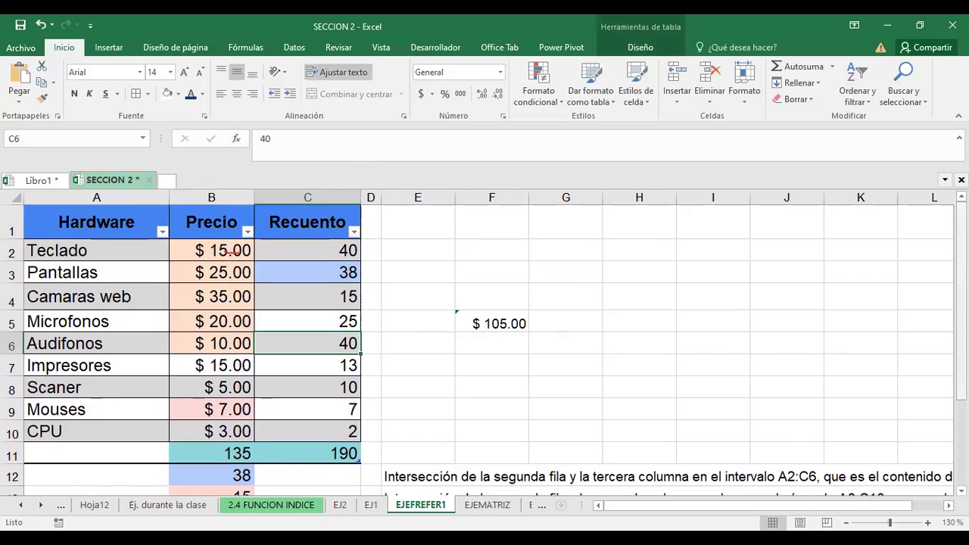
left_click_drag(961, 227, 960, 280)
left_click(227, 417)
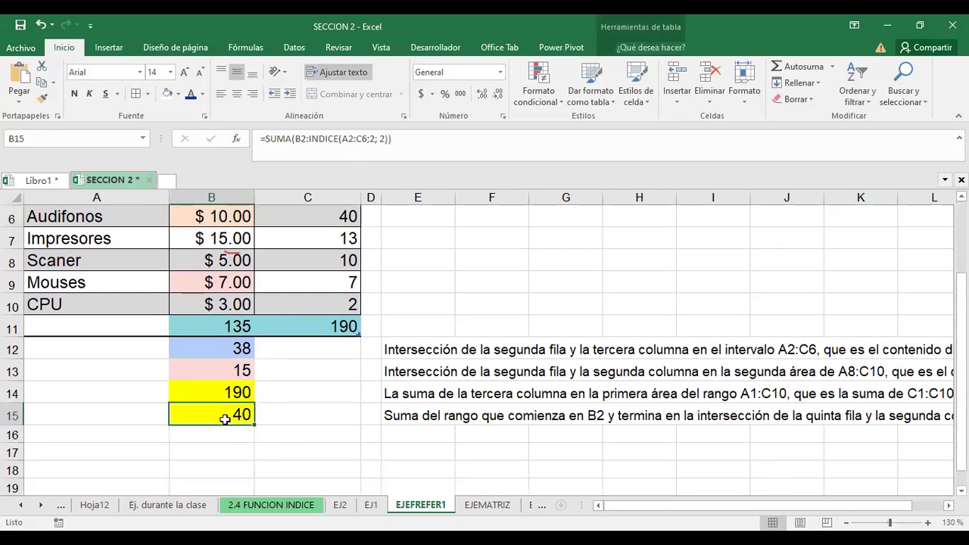
left_click(377, 176)
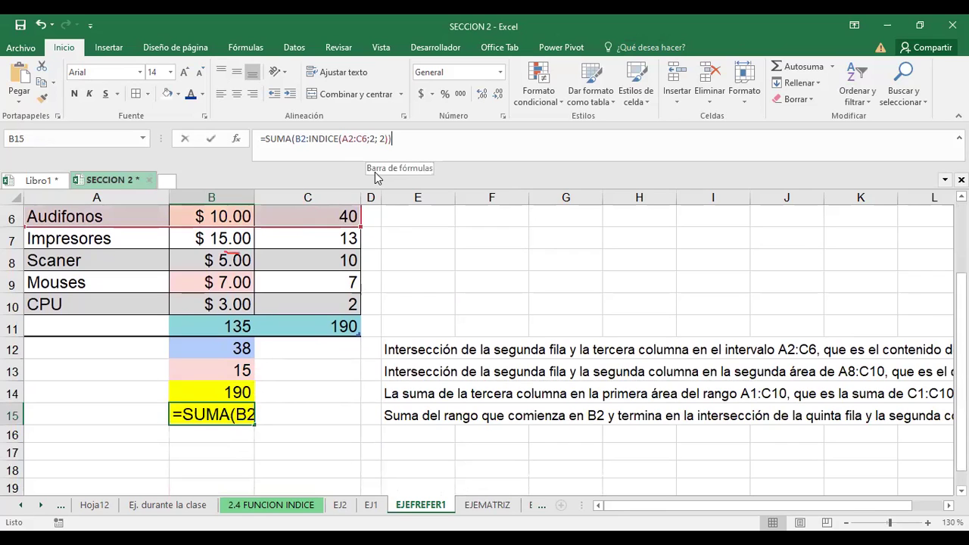
key("Left")
key("Left")
key("Left")
key("BackSpace")
type("5")
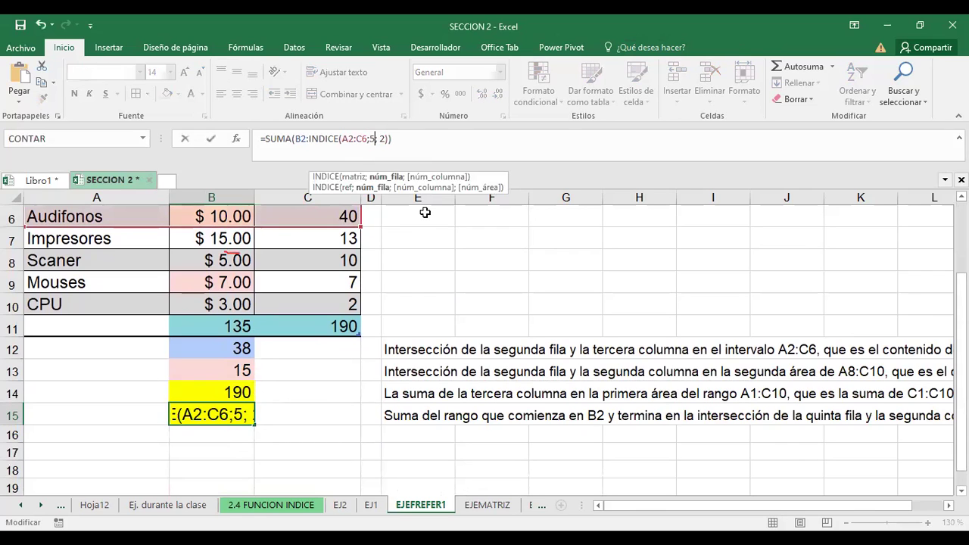
key("Return")
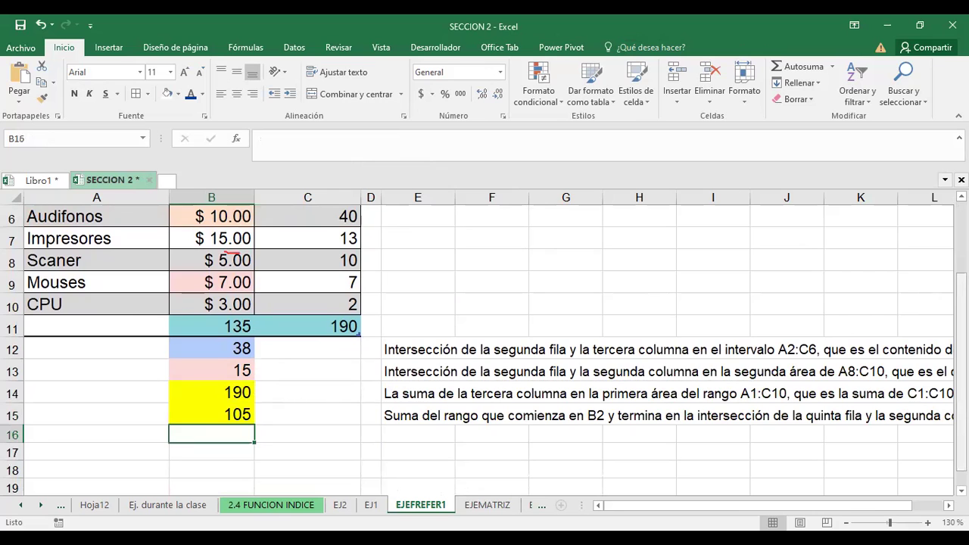
Review B15's =SUMA(B2:INDICE(A2:C6;5;2)) formula in edit mode, then select F6
scroll(485, 348, "up", 2)
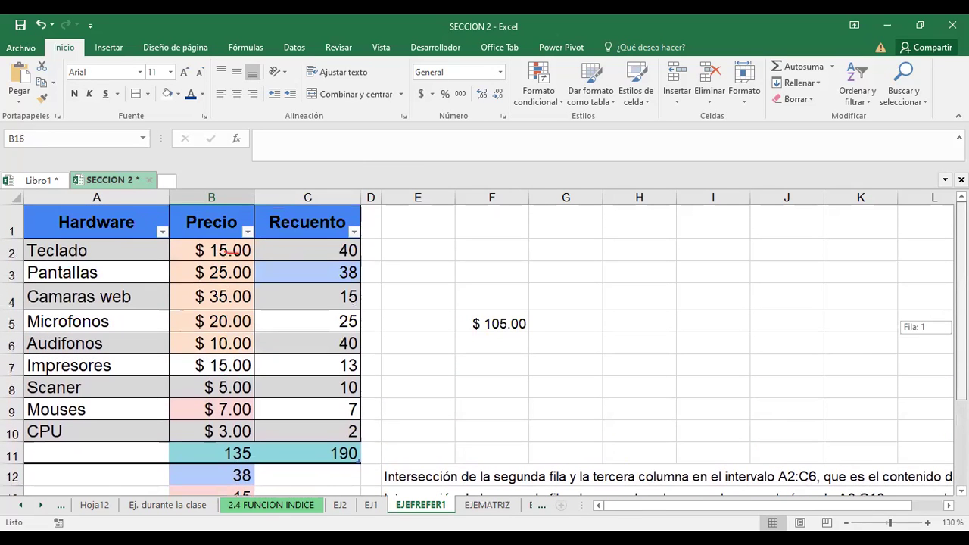
scroll(561, 374, "down", 4)
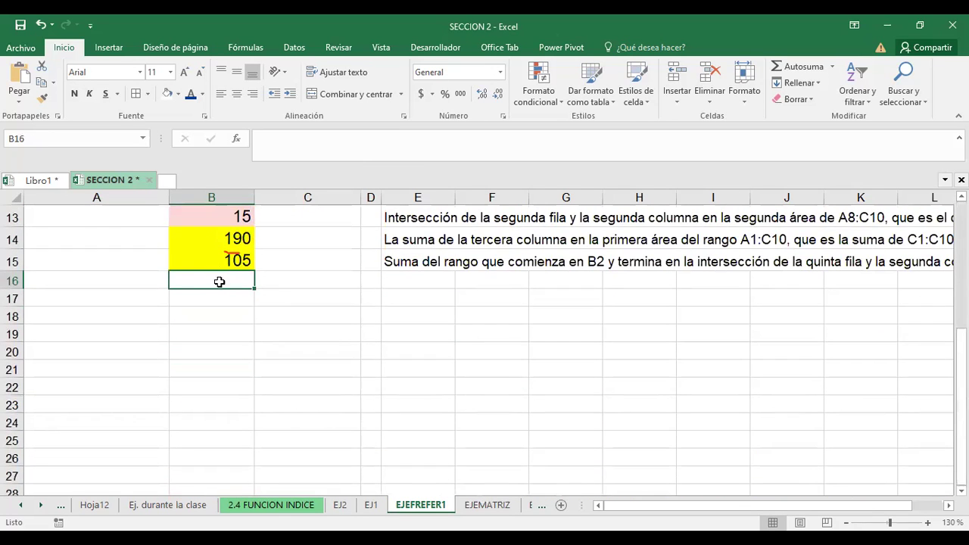
left_click(219, 261)
key("F2")
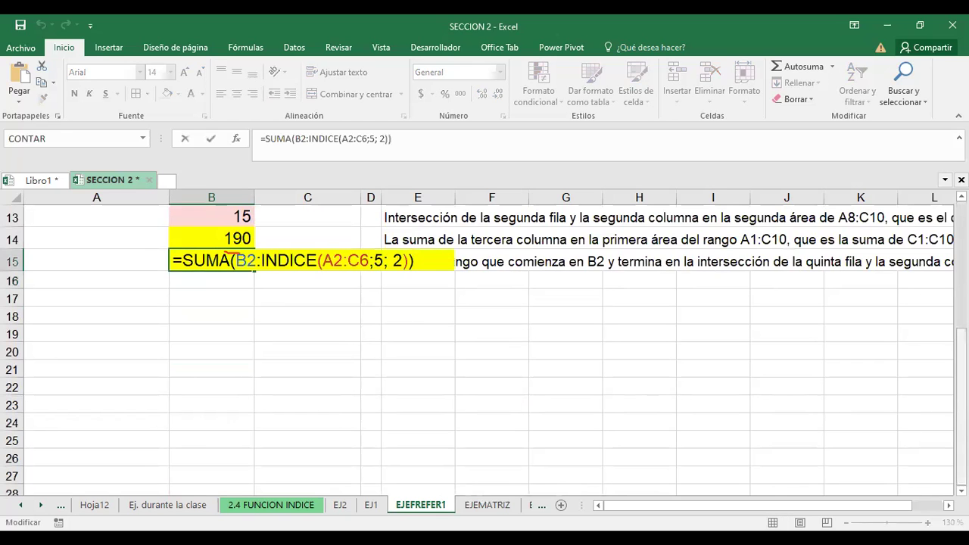
scroll(485, 348, "up", 4)
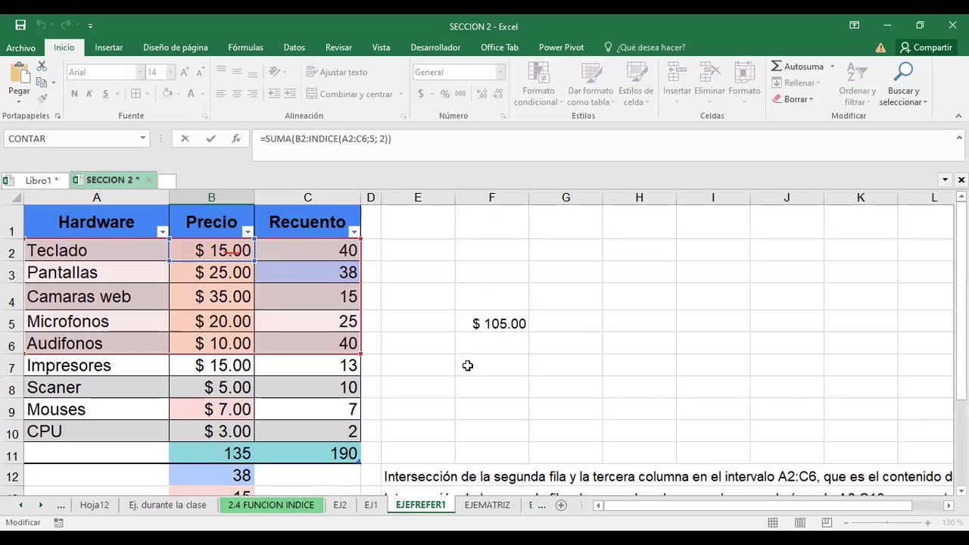
left_click(495, 343)
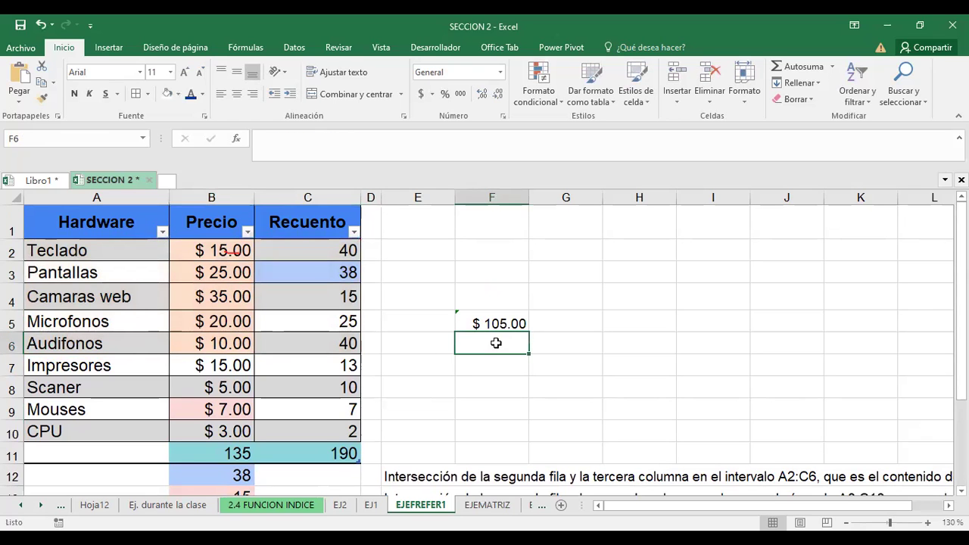
Put an AutoSum in F6 referencing C2, giving 158
left_click(803, 70)
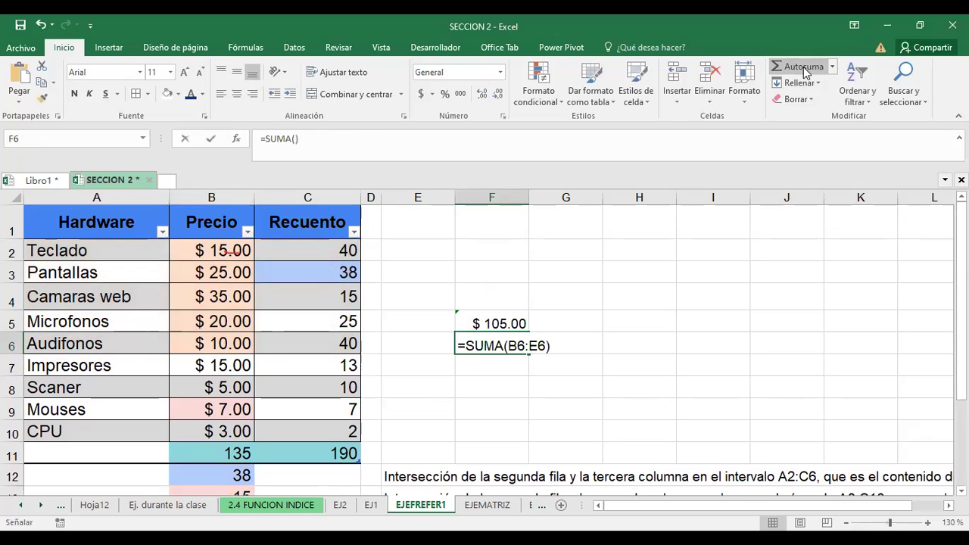
left_click(292, 250)
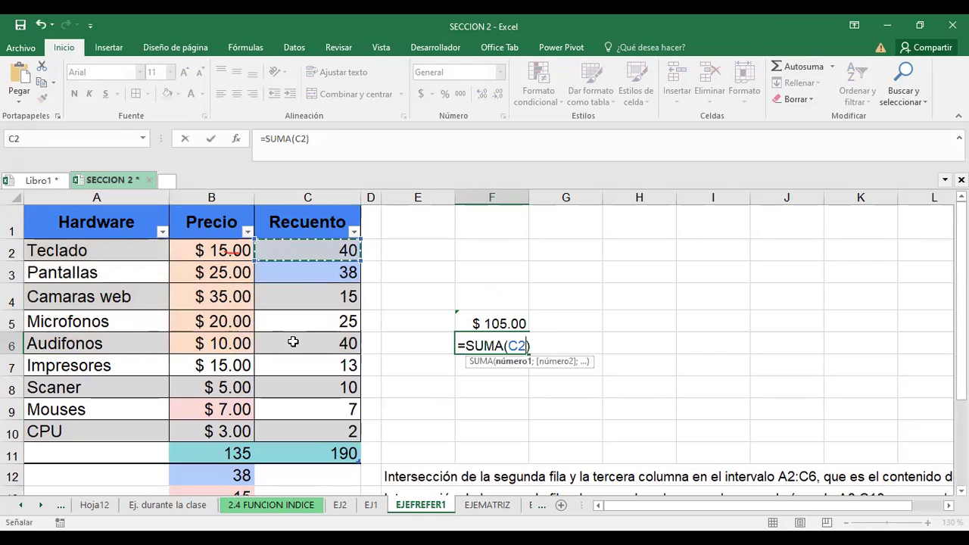
key("Return")
Total B2:B6 in E6 with =SUMA to get $105.00 and compare the E5:F6 results
left_click(411, 342)
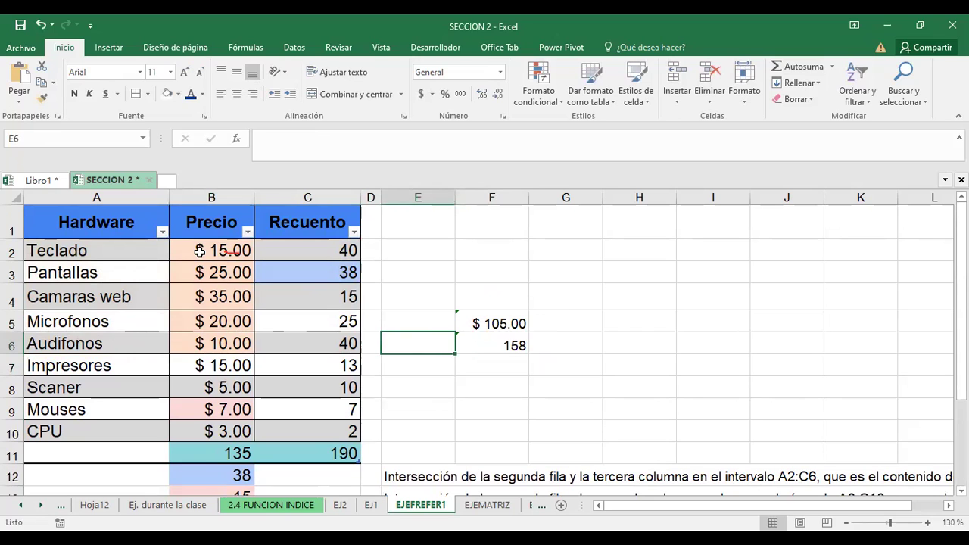
type("=SUMA(")
left_click_drag(211, 250, 204, 317)
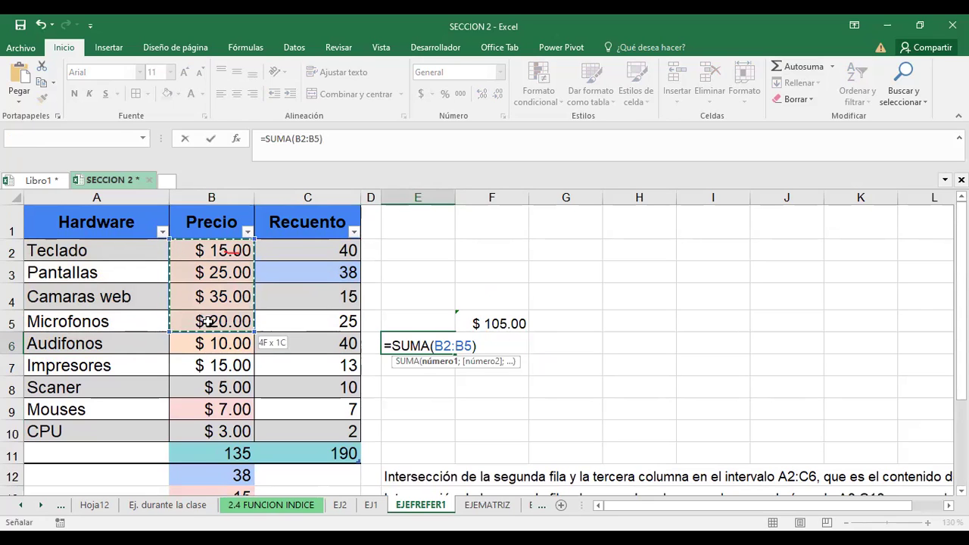
left_click_drag(205, 316, 210, 336)
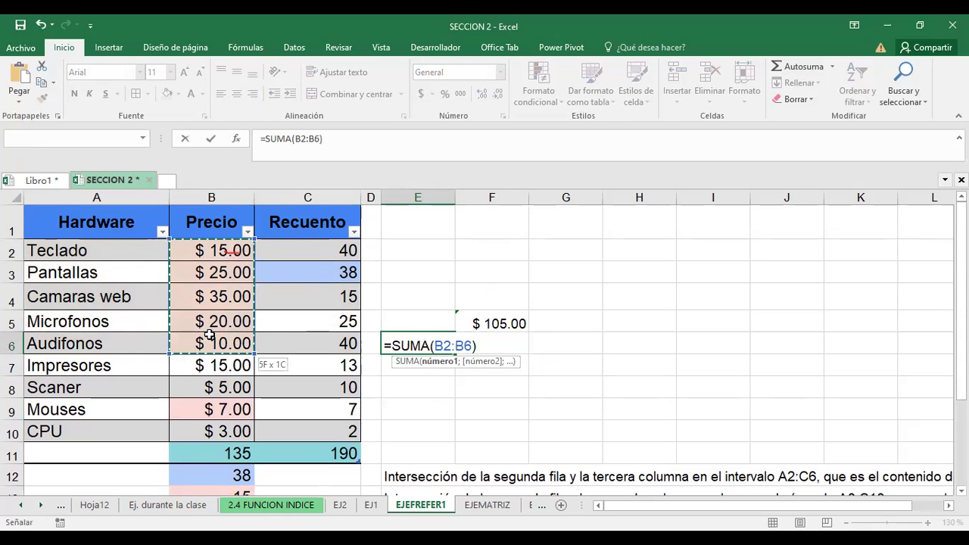
key("Return")
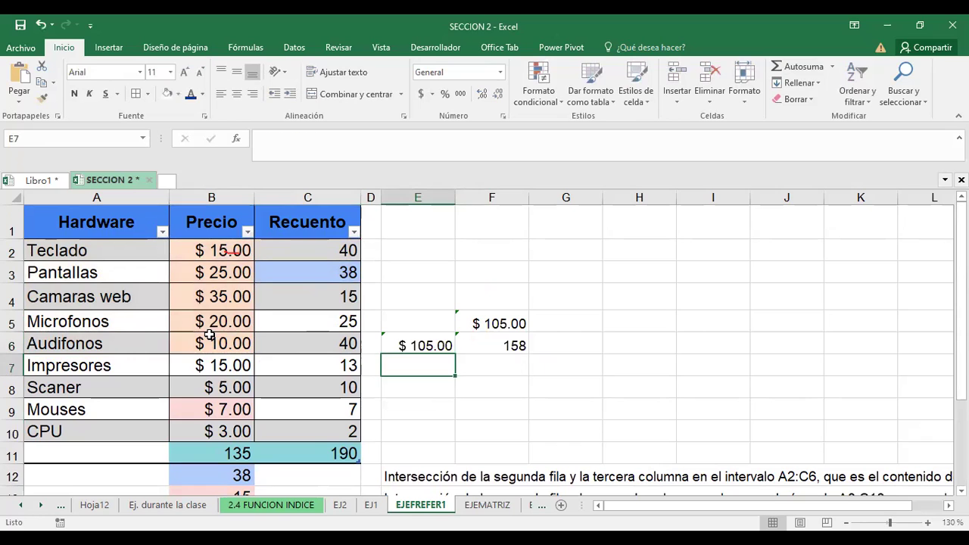
left_click_drag(502, 324, 431, 343)
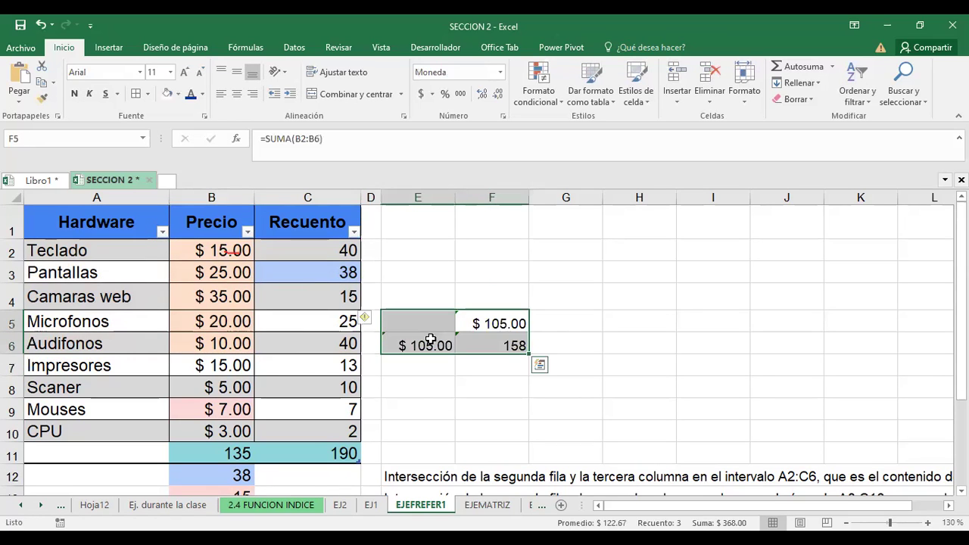
left_click(684, 356)
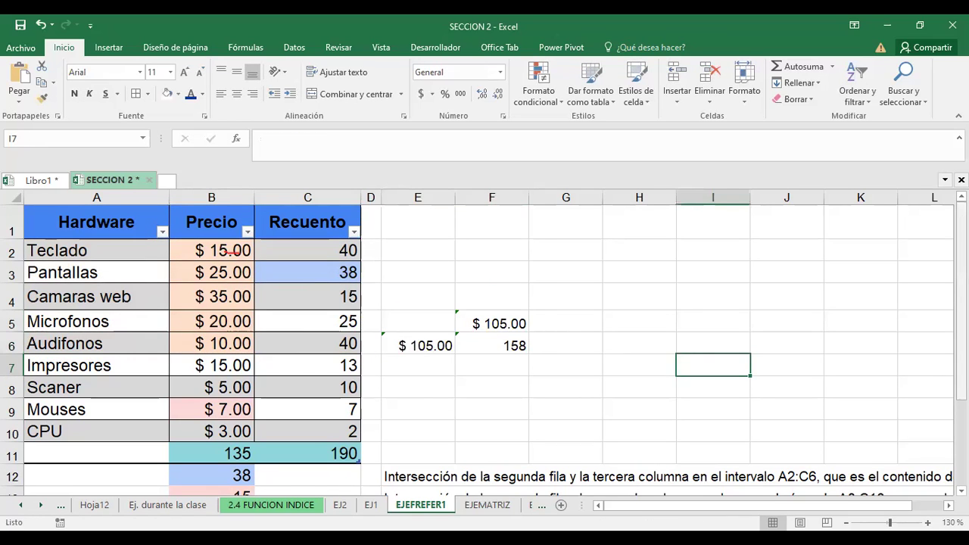
Inspect B15's formula ranges with F2, then go to the EJEMATRIZ sheet
scroll(201, 465, "down", 1)
left_click(210, 464)
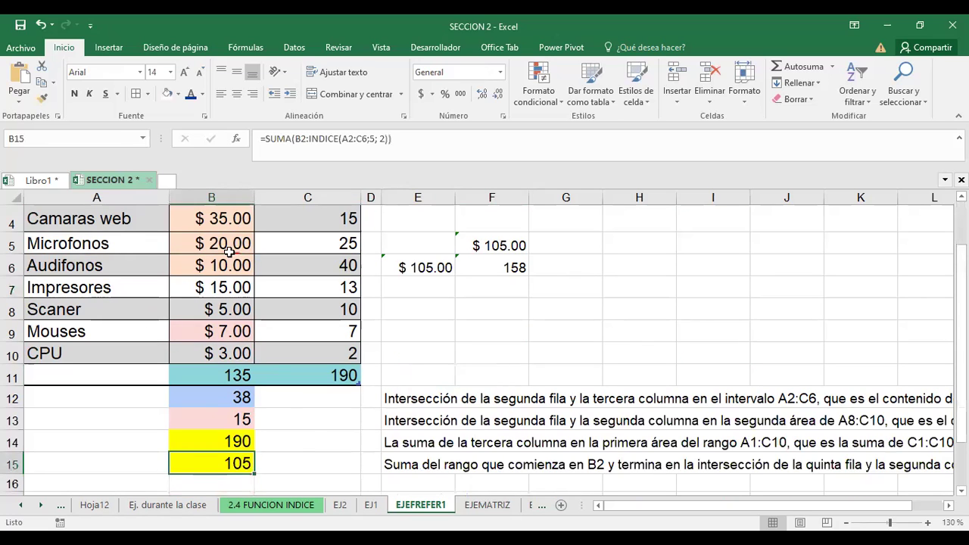
key("F2")
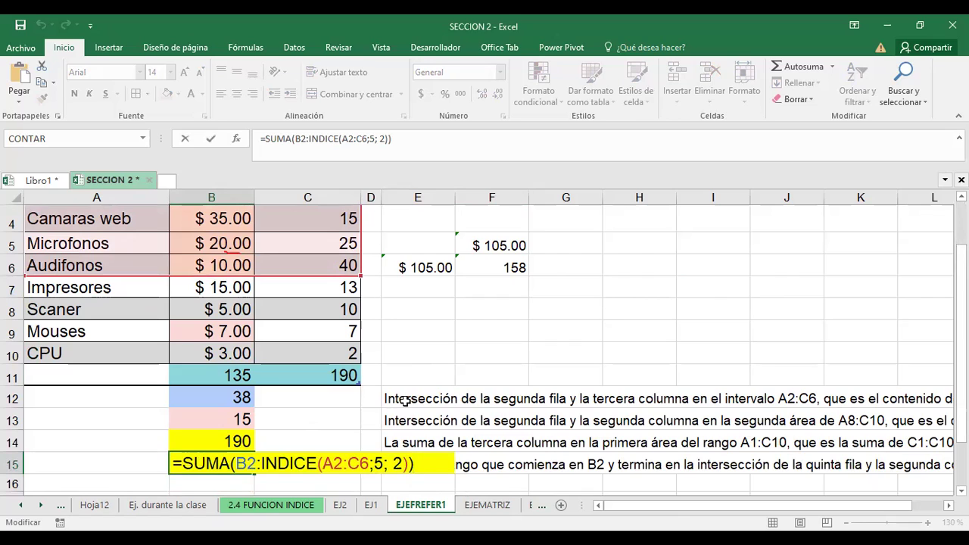
key("Escape")
left_click(488, 505)
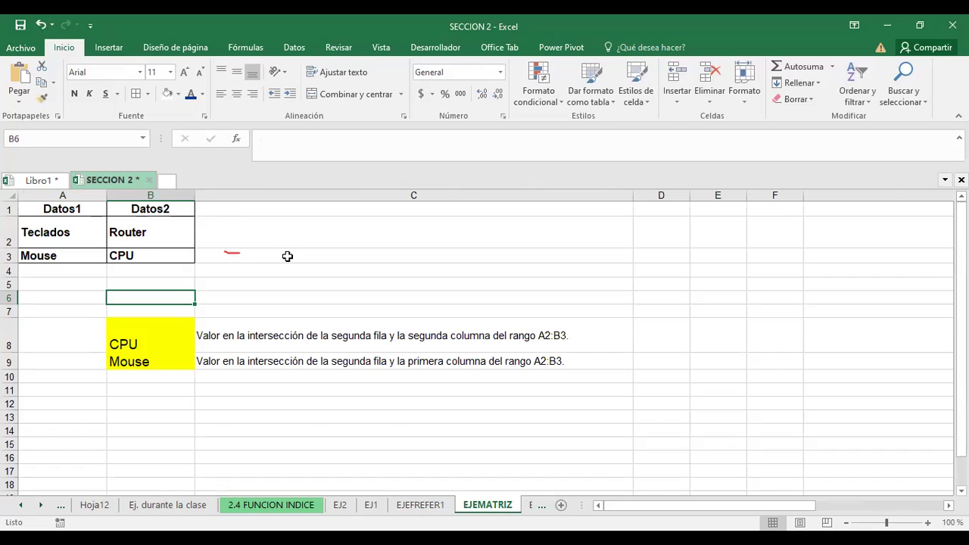
left_click(240, 252)
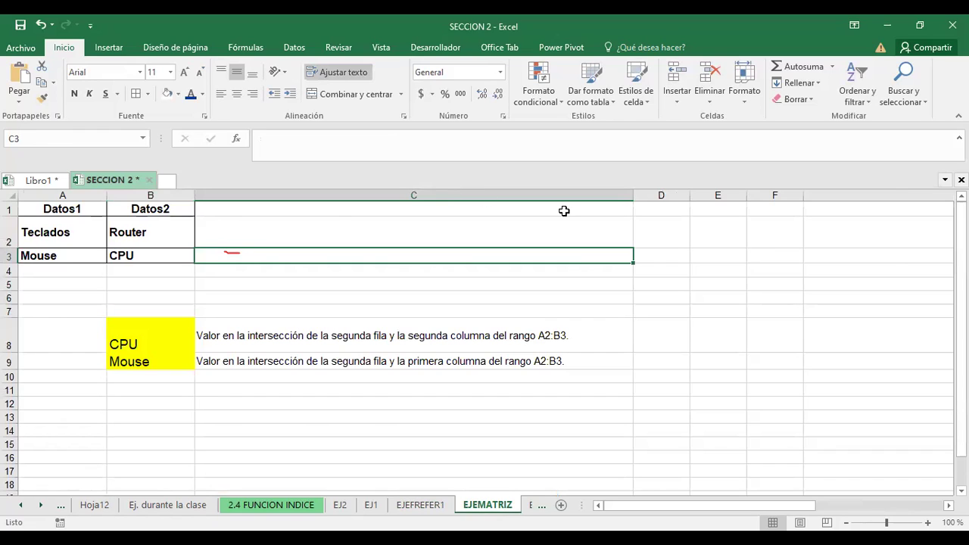
left_click(241, 250)
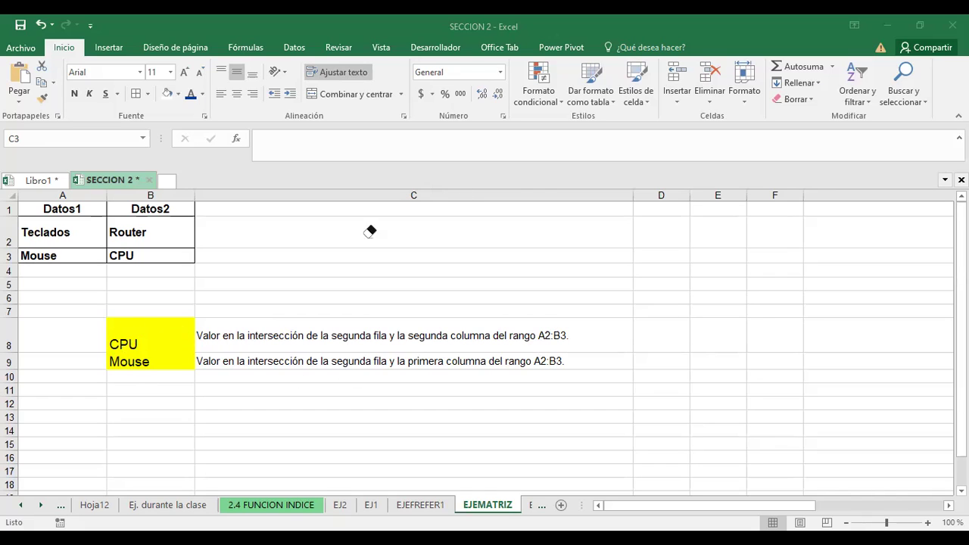
left_click(137, 339)
left_click(259, 264)
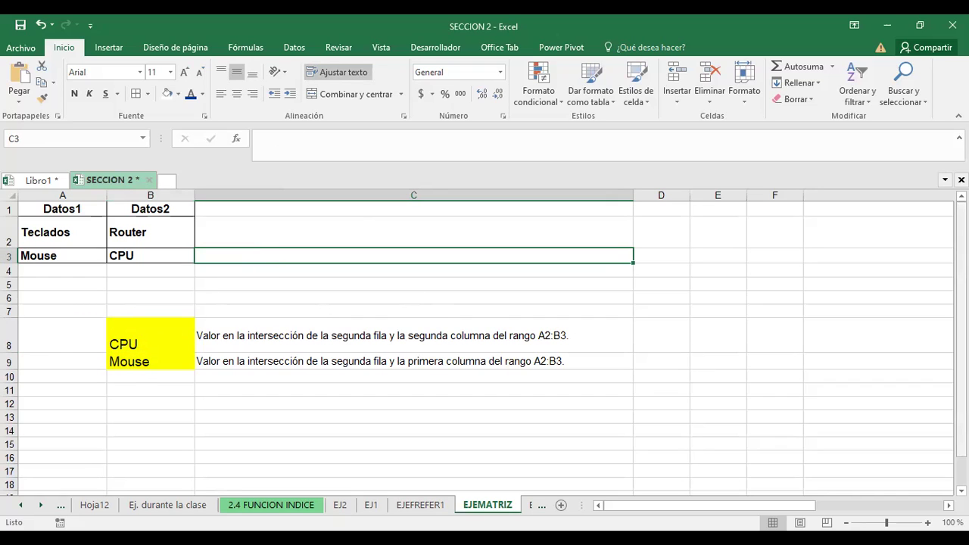
scroll(484, 348, "down", 1)
scroll(485, 348, "up", 1)
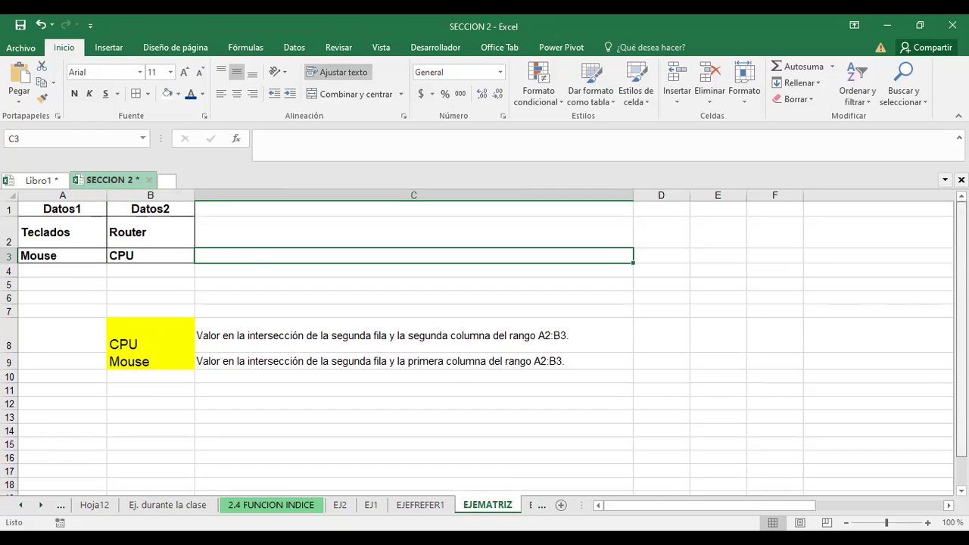
left_click(151, 337)
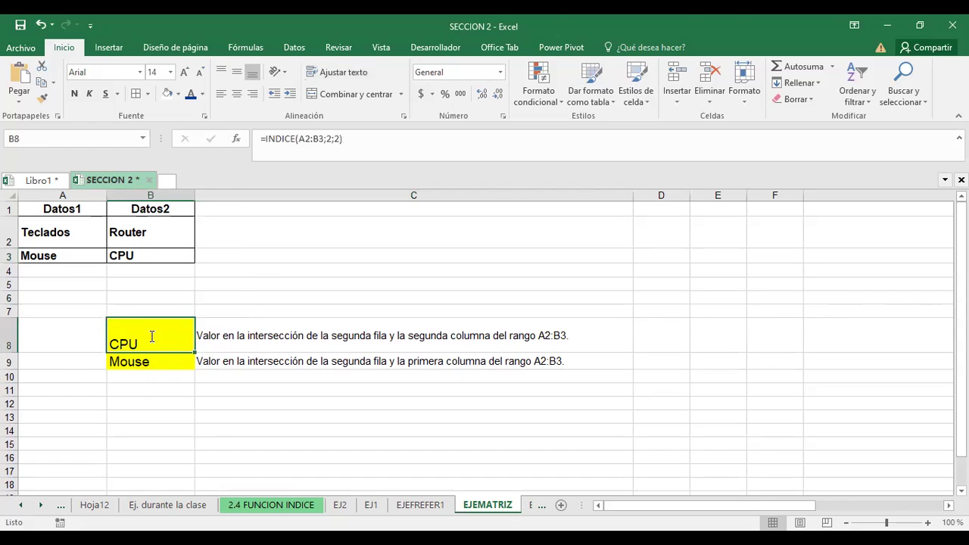
double_click(152, 337)
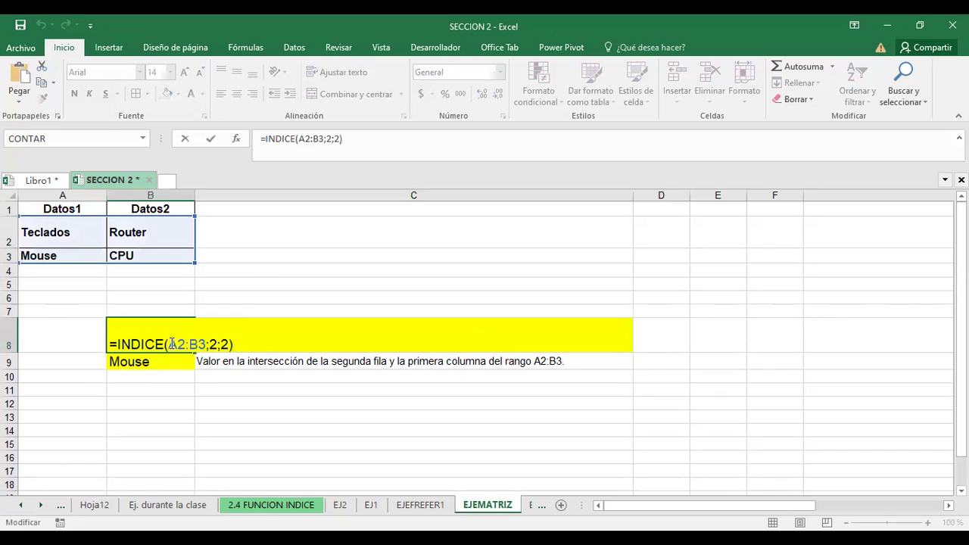
left_click_drag(169, 344, 207, 338)
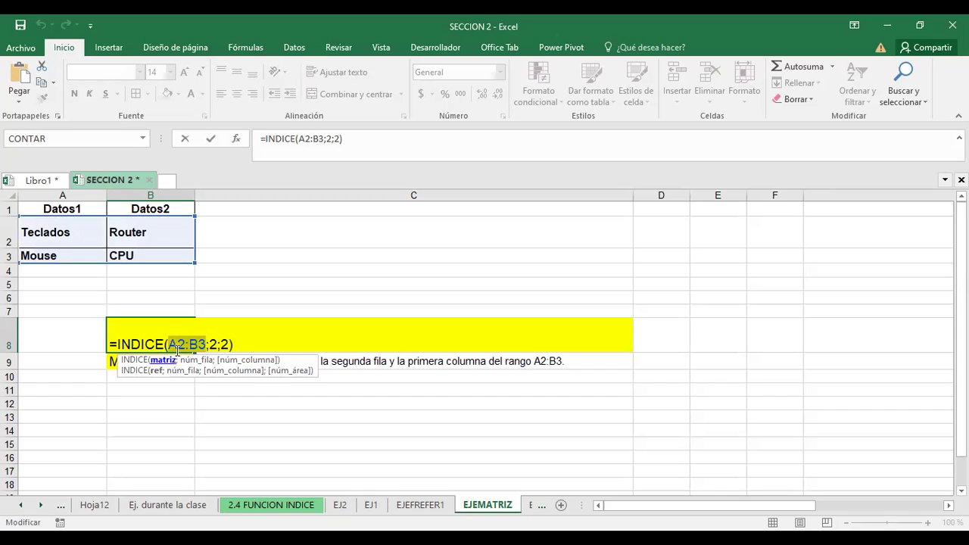
left_click(213, 344)
double_click(213, 344)
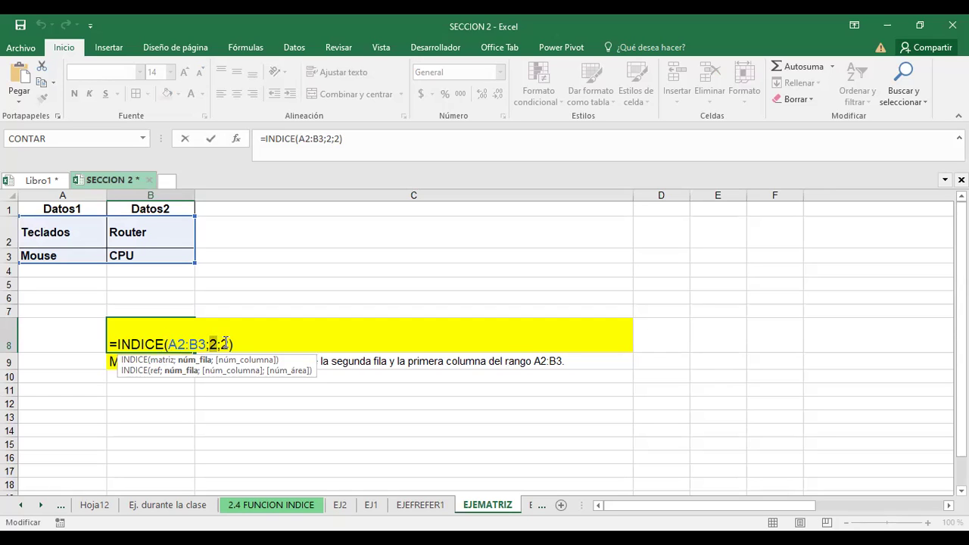
double_click(226, 343)
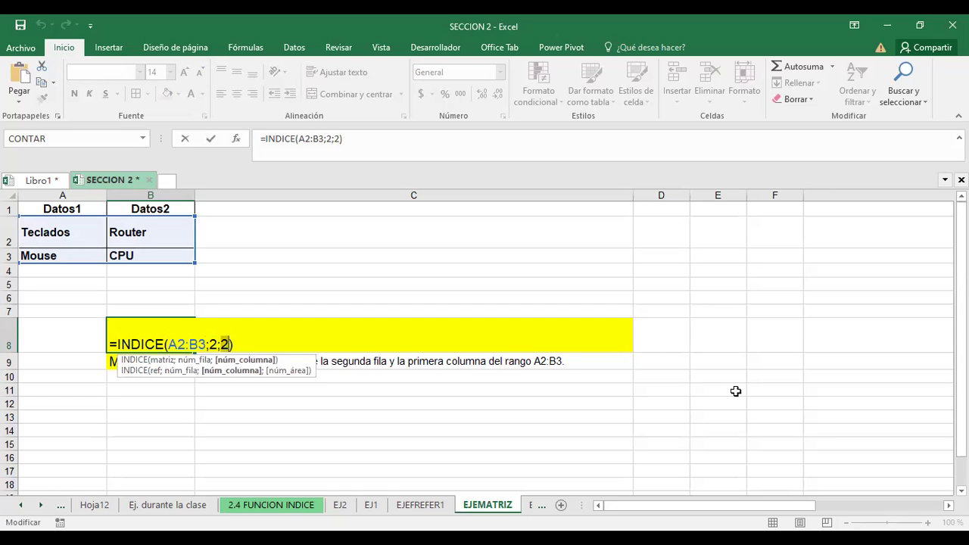
left_click(735, 391)
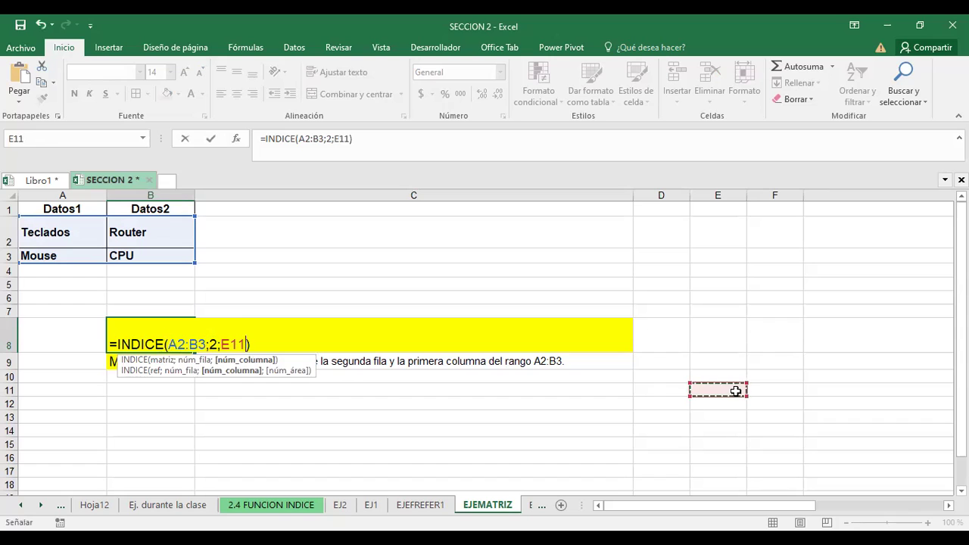
key("Escape")
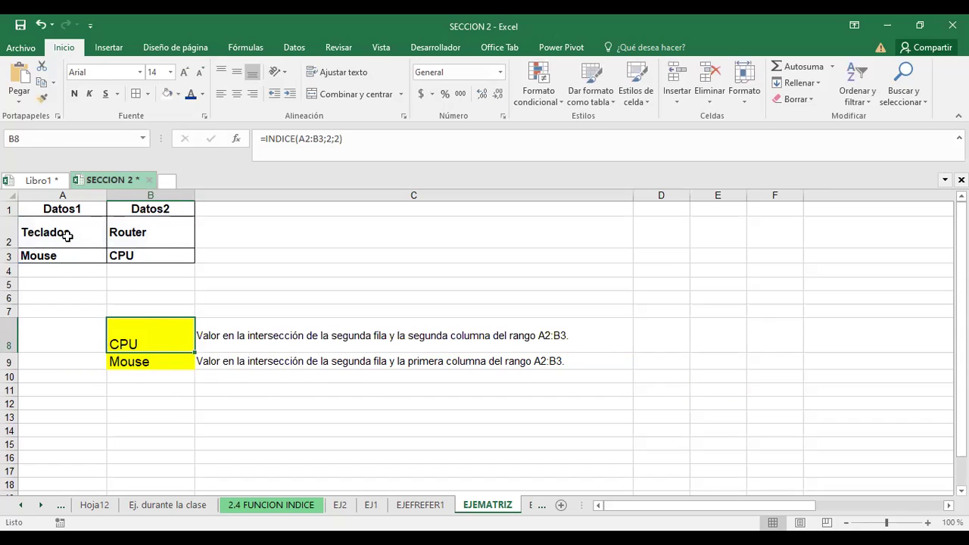
left_click_drag(49, 228, 141, 250)
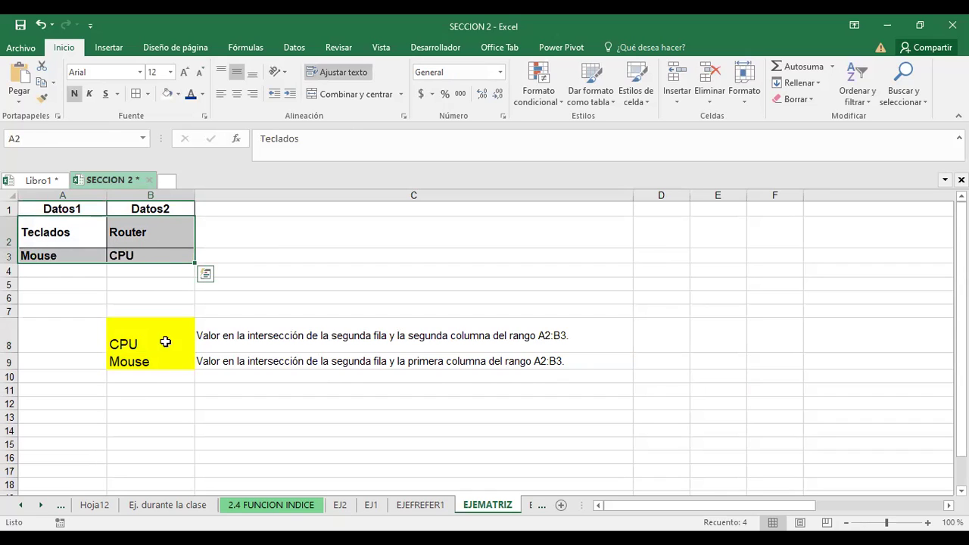
left_click(134, 345)
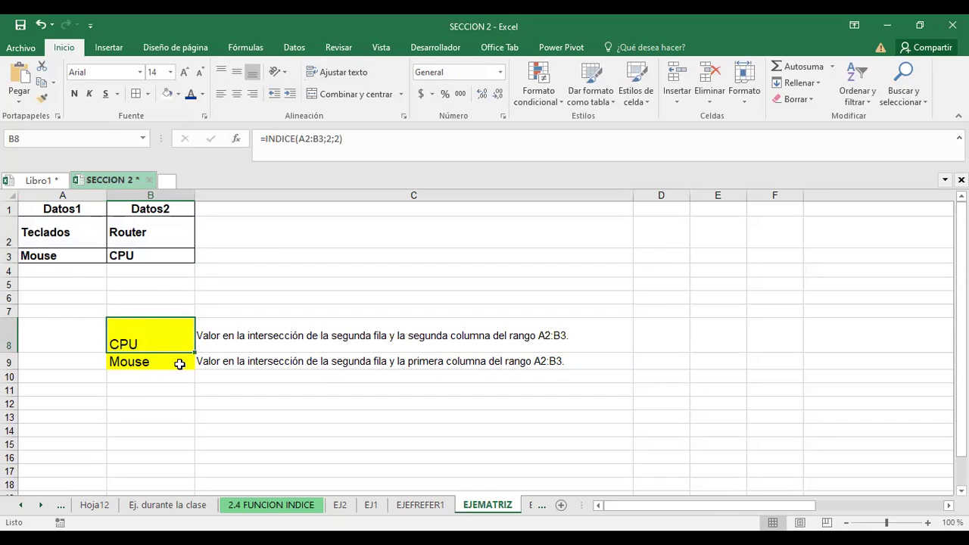
left_click(151, 362)
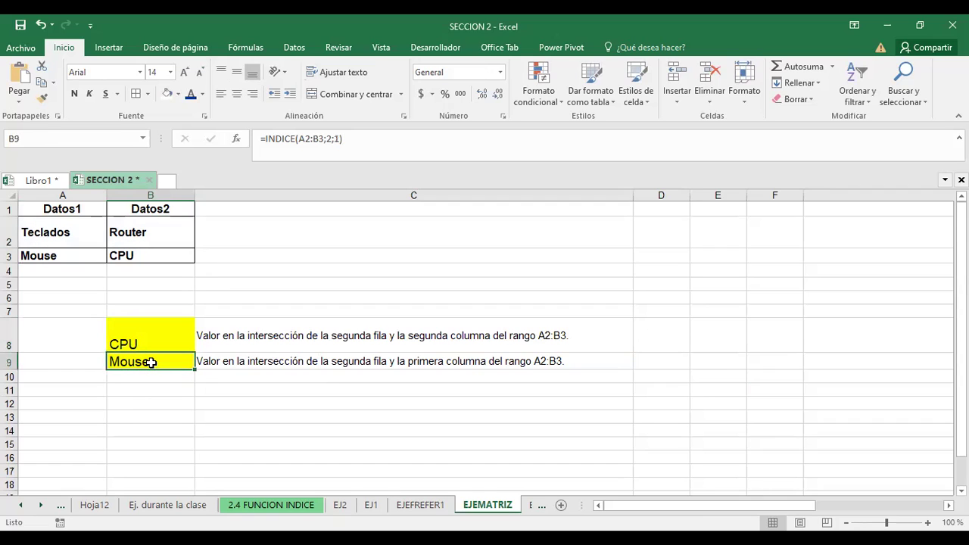
double_click(151, 362)
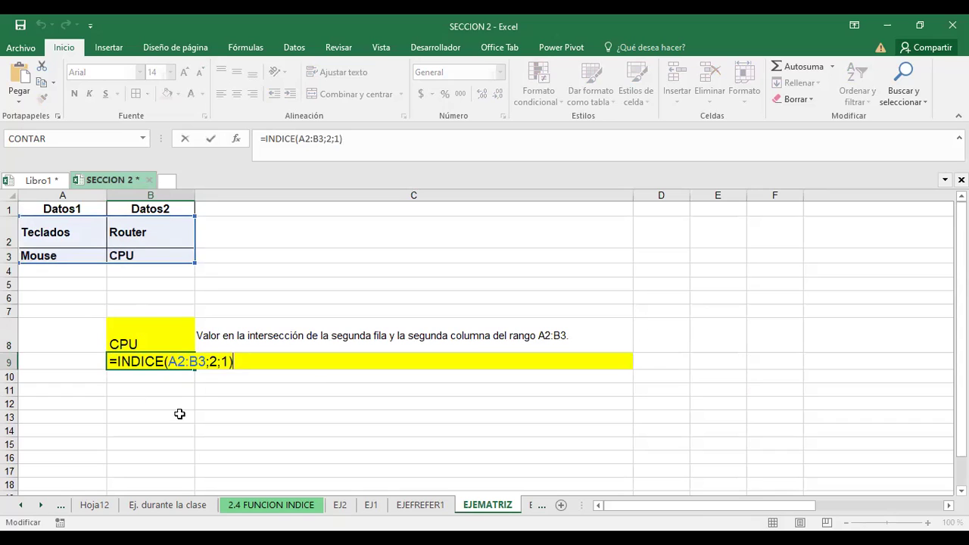
key("Left")
key("Left")
key("Left")
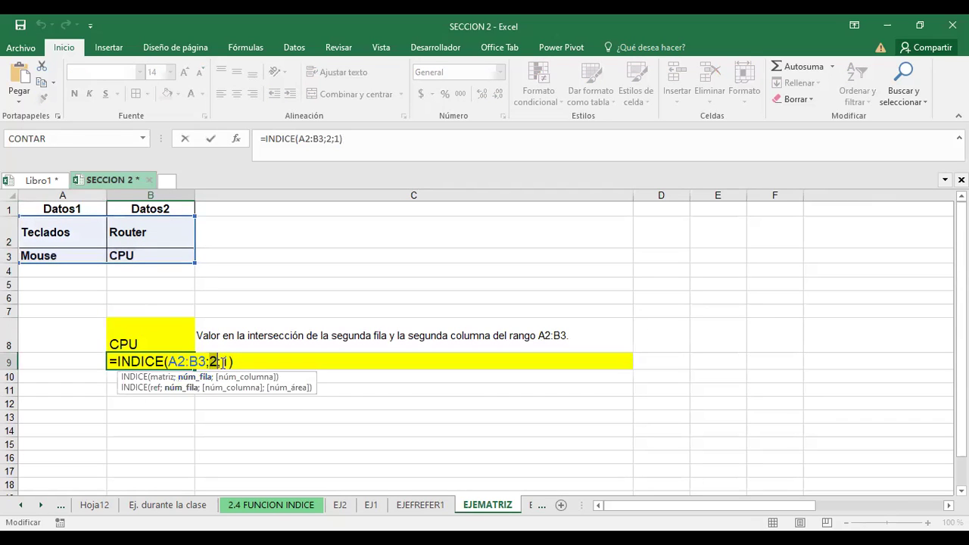
left_click(223, 361)
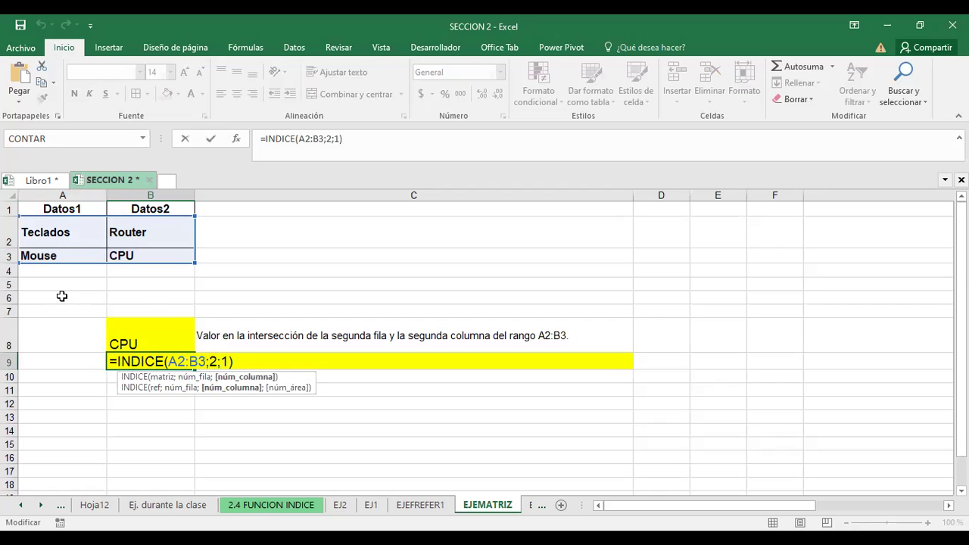
key("ctrl+Return")
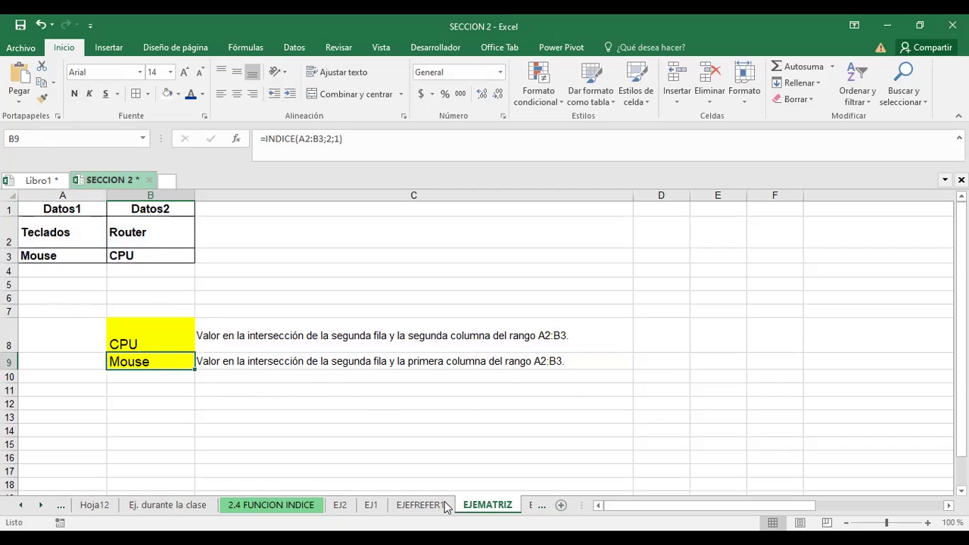
Go to the EJ3 sheet and select its 4x4 number grid B4:E7
left_click(533, 510)
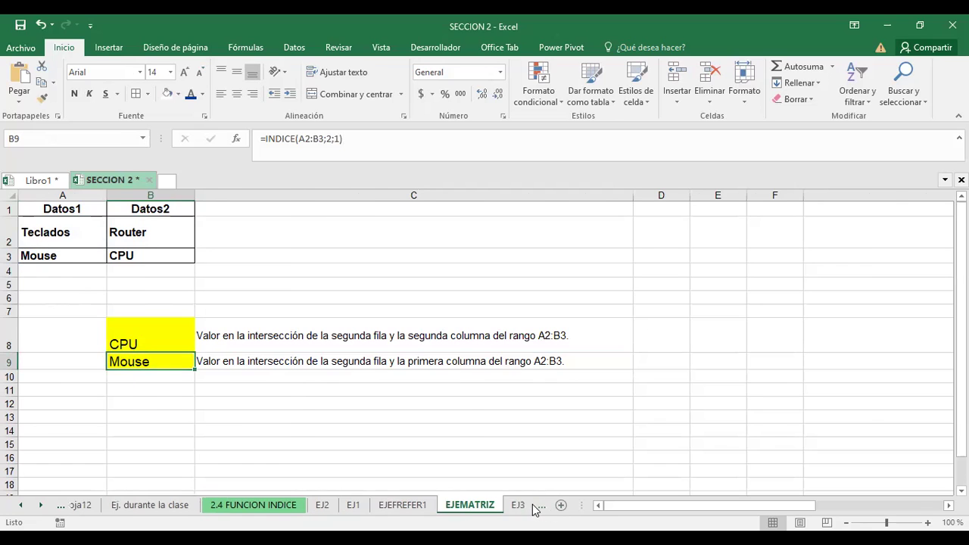
left_click(454, 505)
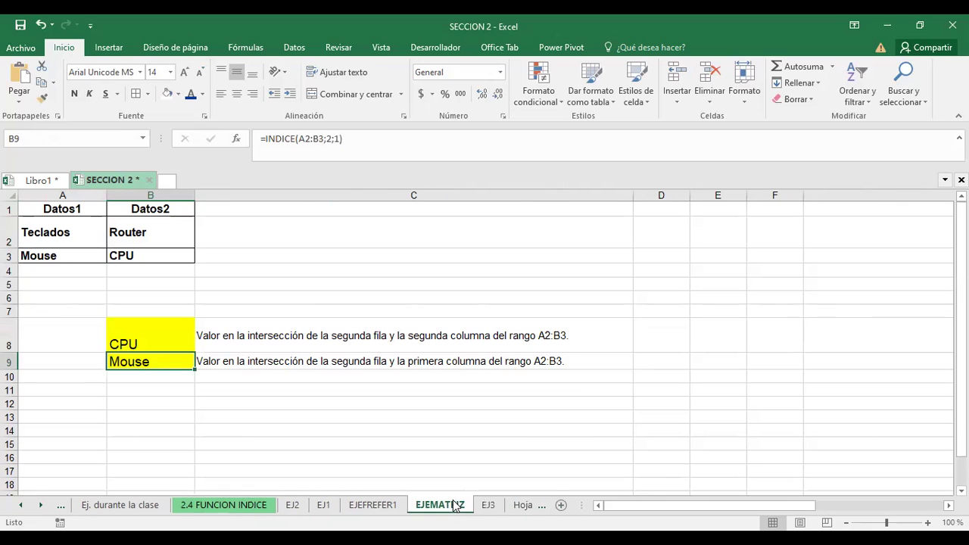
left_click(486, 506)
left_click(445, 506)
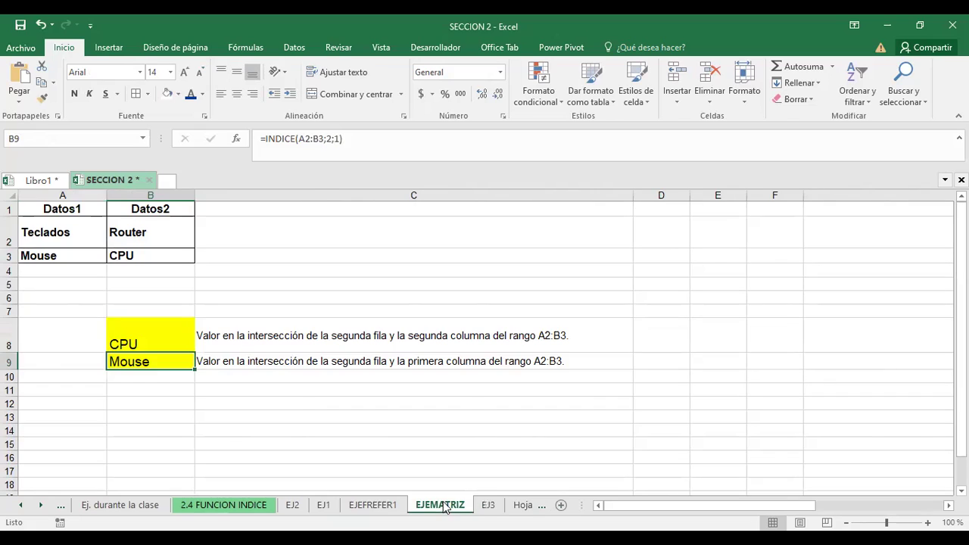
left_click(488, 506)
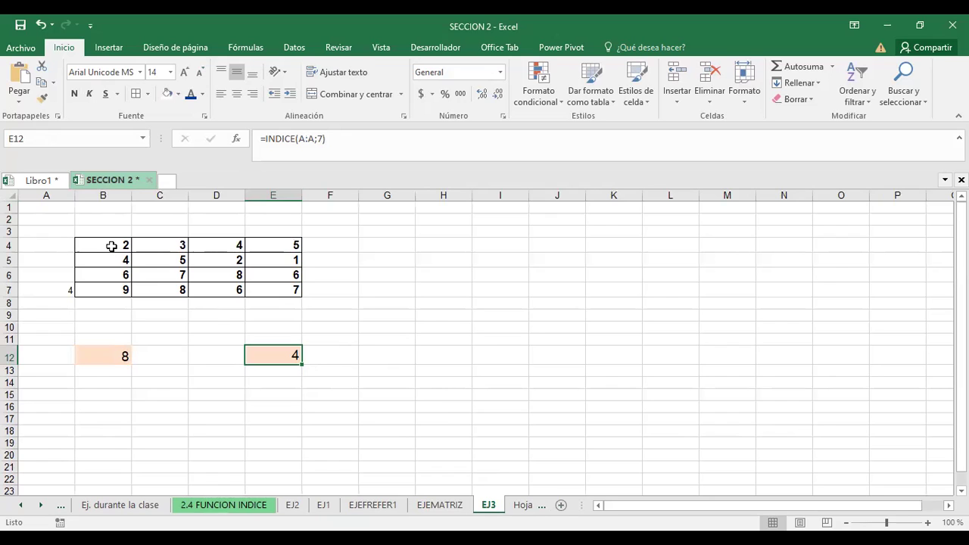
left_click_drag(109, 246, 264, 280)
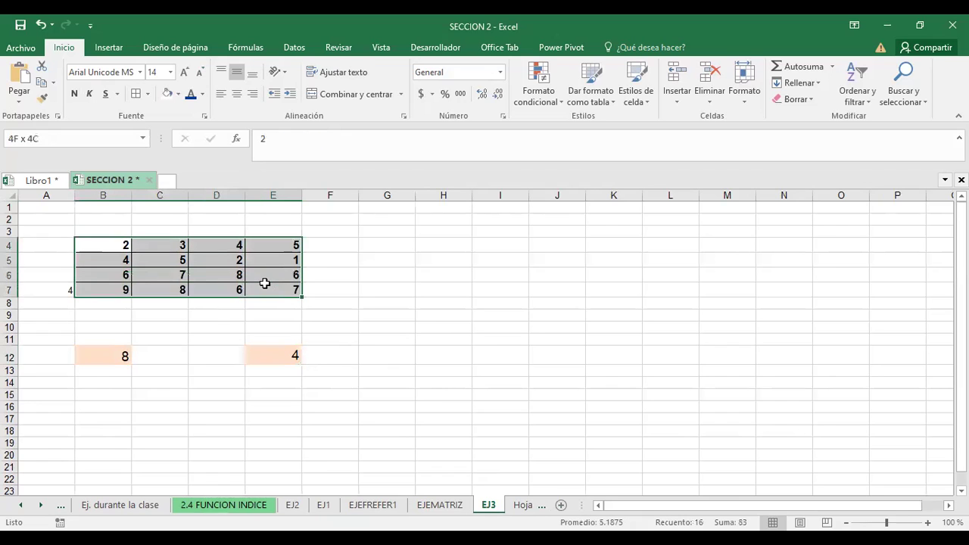
Fill column B with 5, 6, 8 and 7 in B4:B7
left_click(116, 248)
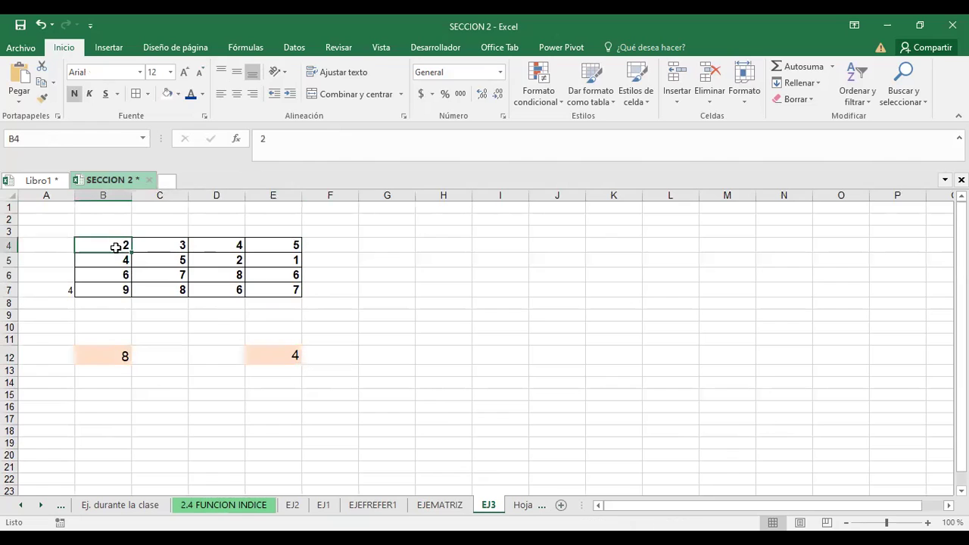
type("5")
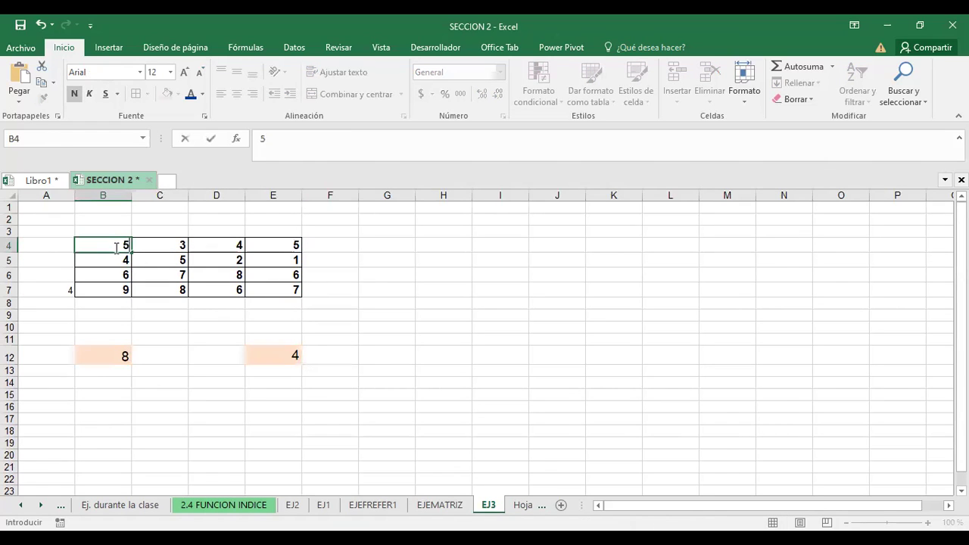
key("Return")
type("6")
key("Return")
type("8")
key("Return")
type("7")
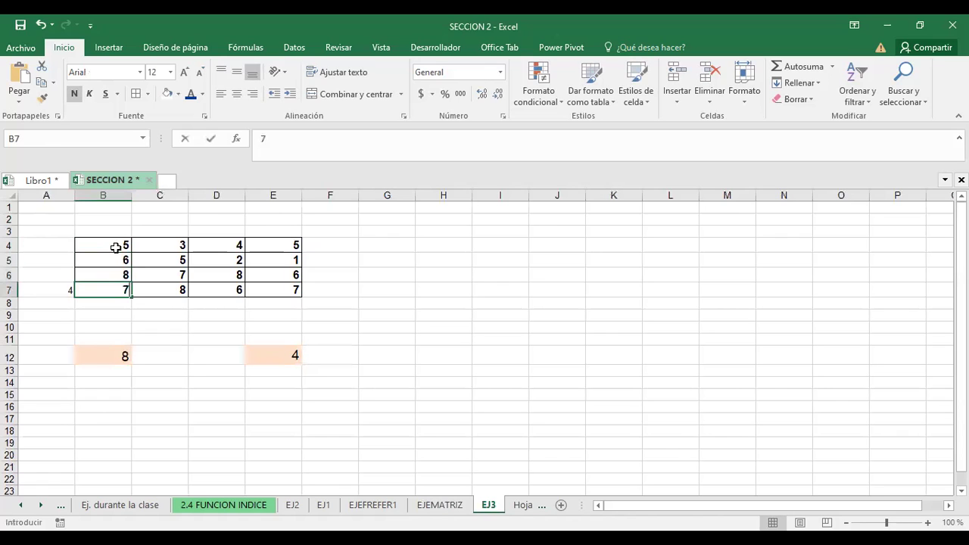
key("Tab")
Fill column C with 8, 7, 9 and 6 in C4:C7
left_click(160, 248)
type("8")
key("Return")
type("7")
key("Return")
type("9")
key("Return")
type("6")
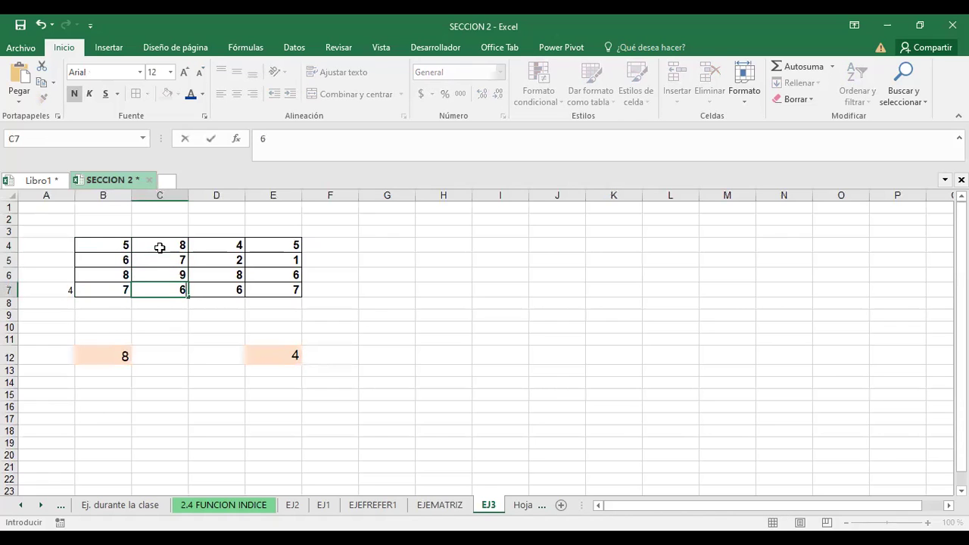
Fill column D with 1, 2, 3 and 4 in D4:D7
left_click(233, 246)
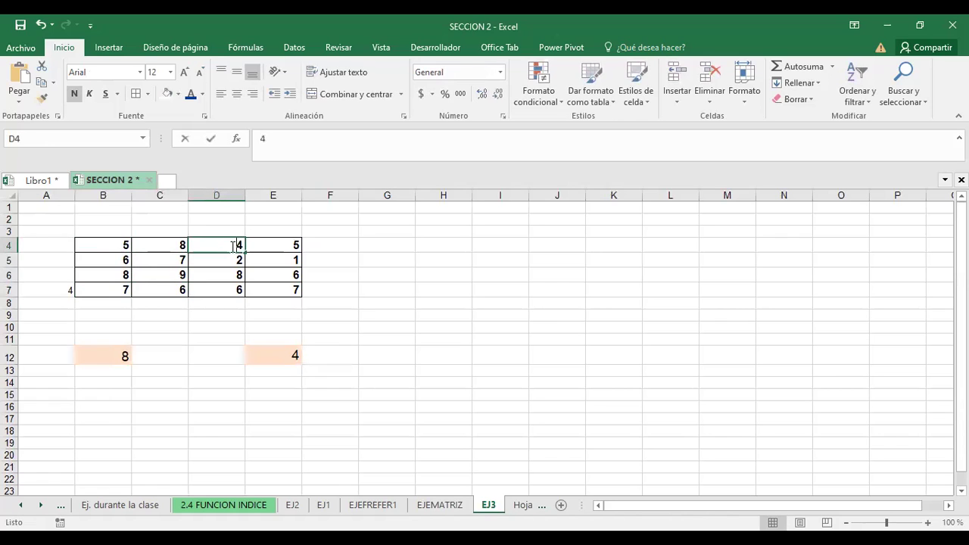
type("1")
key("Return")
type("2")
key("Return")
type("3")
key("Return")
type("4")
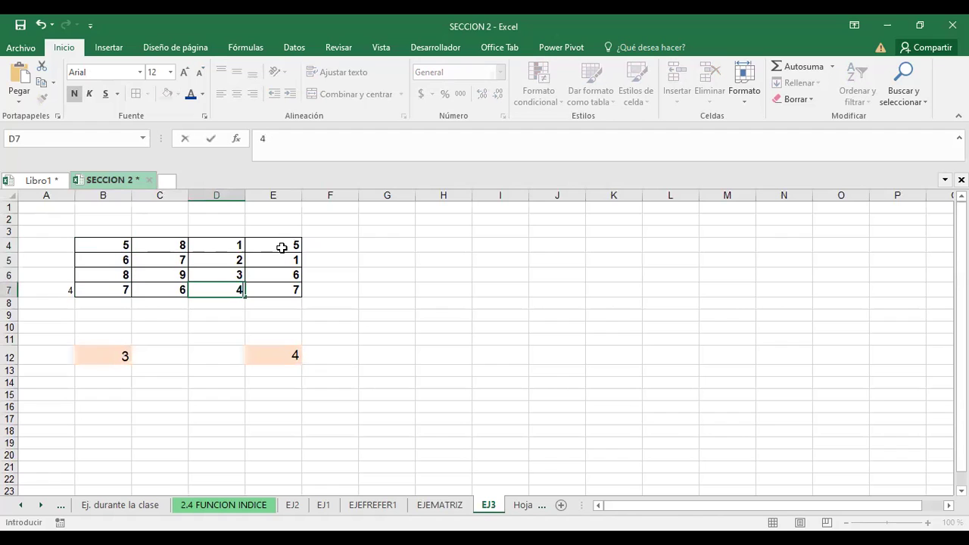
Enter 6, 7 and 8 in E5:E7, then select B12 to check its result
left_click(281, 247)
key("Return")
type("6")
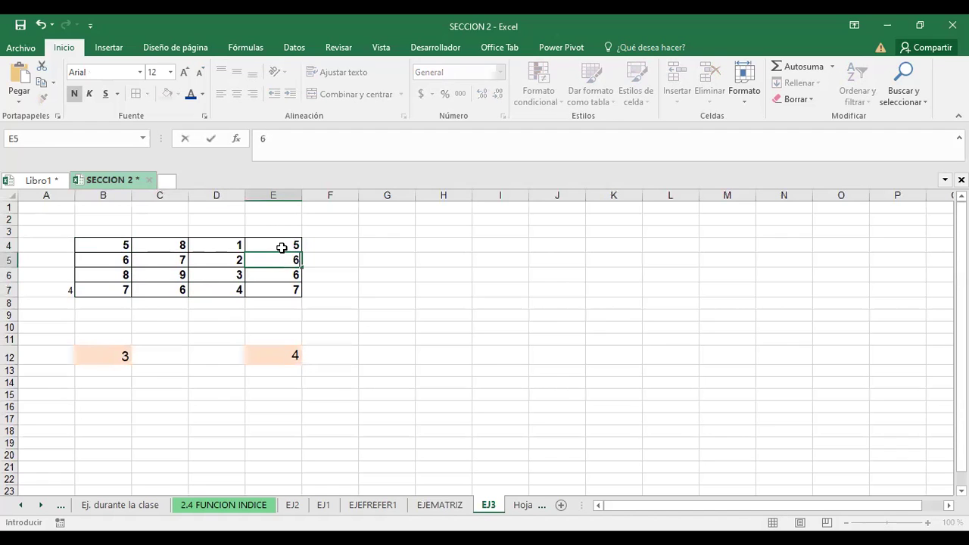
key("Return")
type("7")
key("Return")
type("8")
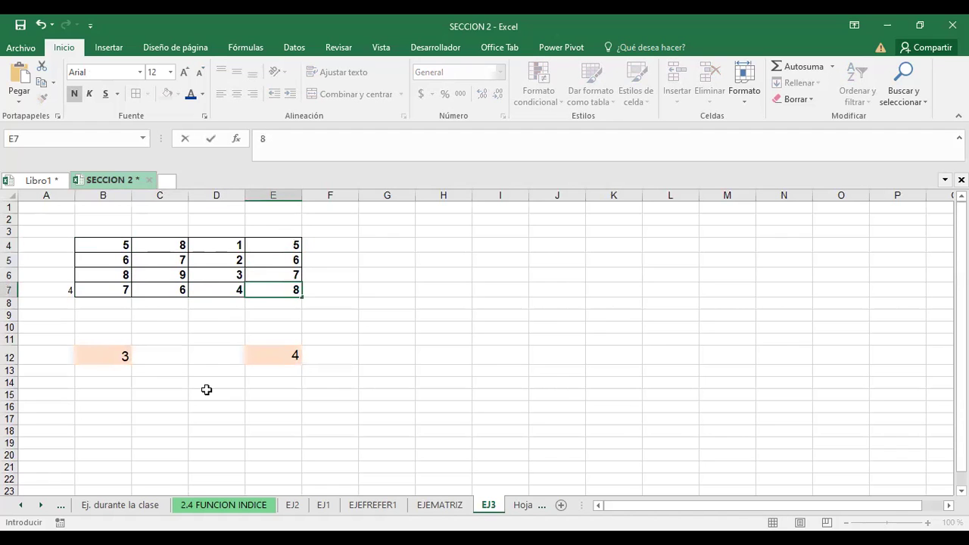
left_click(206, 391)
left_click(114, 356)
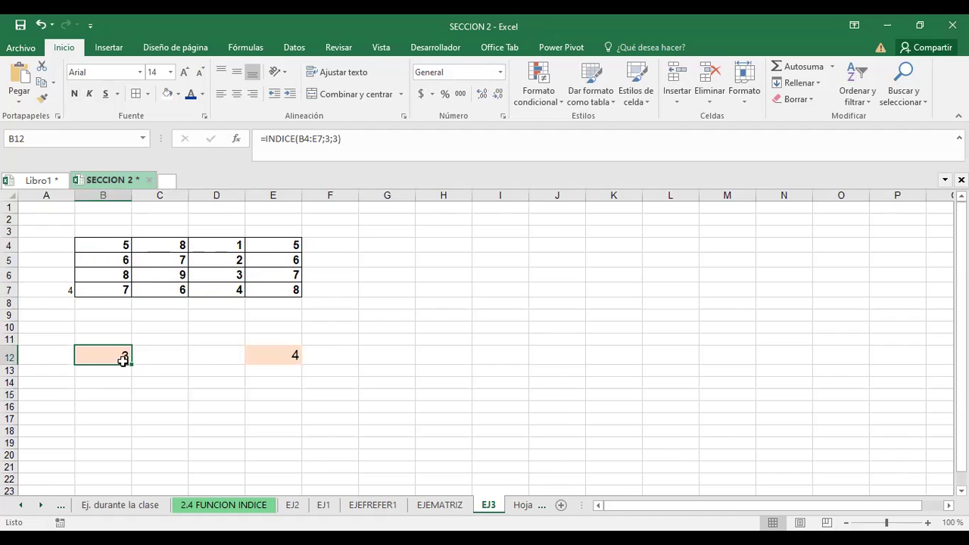
Open B12's =INDICE(B4:E7;3;3) in-cell and highlight the B4:E7 range and row argument 3
double_click(124, 360)
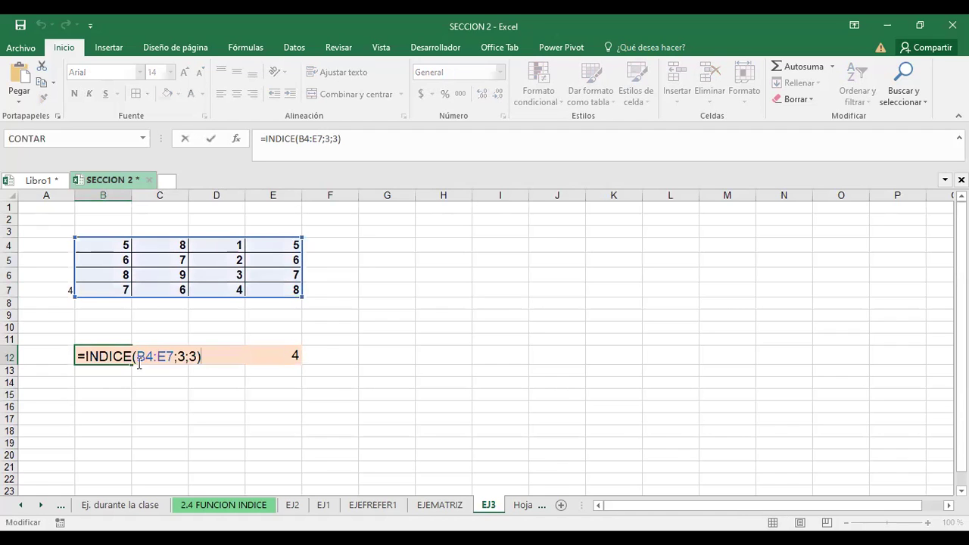
left_click_drag(136, 356, 174, 352)
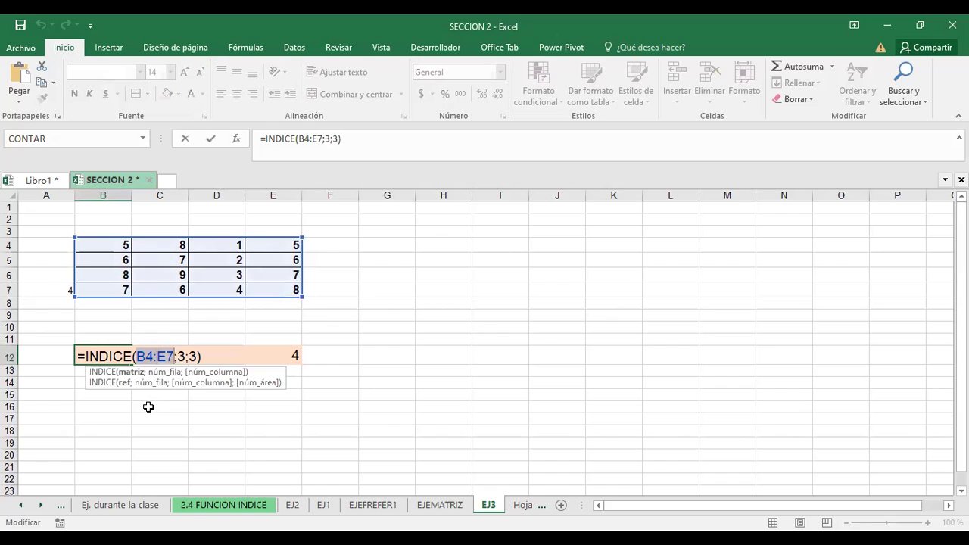
left_click(182, 357)
double_click(180, 357)
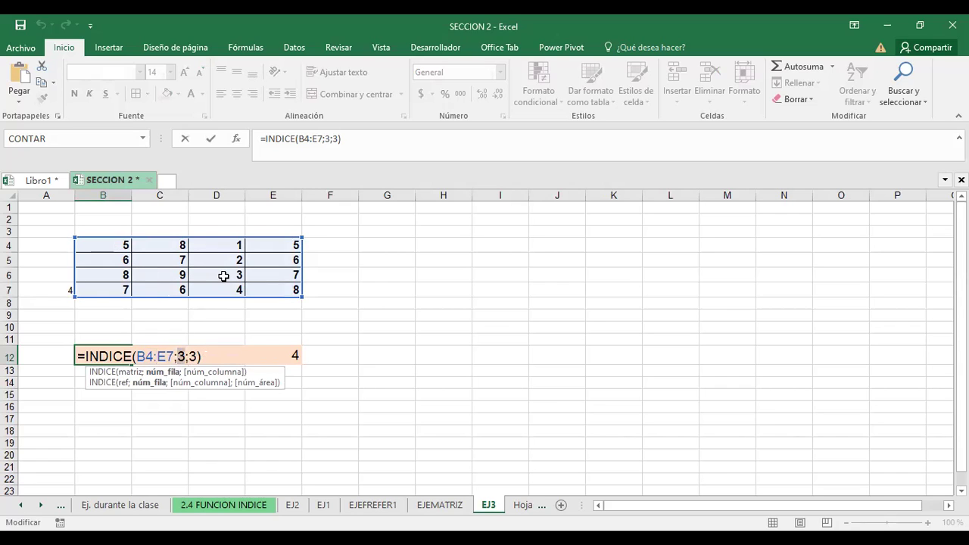
Commit =INDICE(B4:E7;3;3) in B12 and confirm it matches the table's row 3, column 3 value
key("Return")
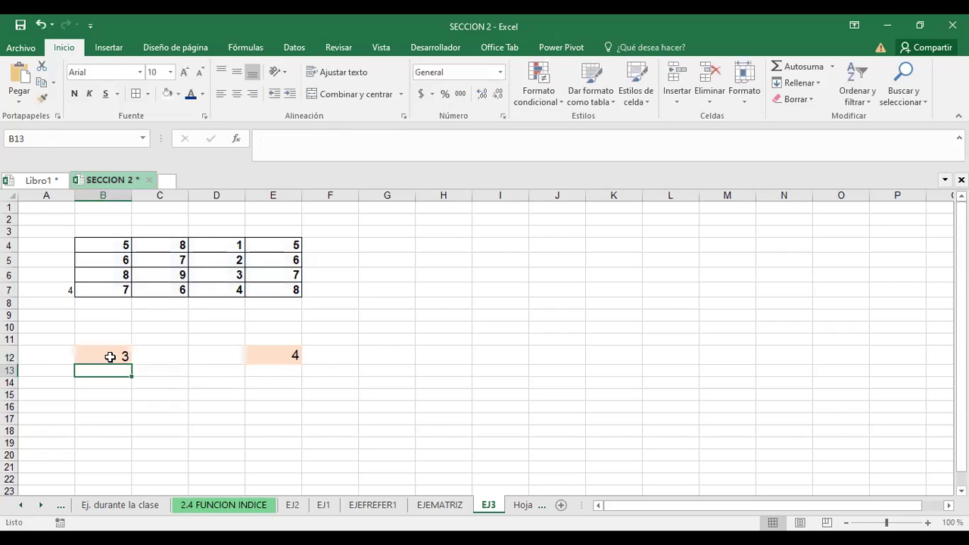
left_click(109, 357)
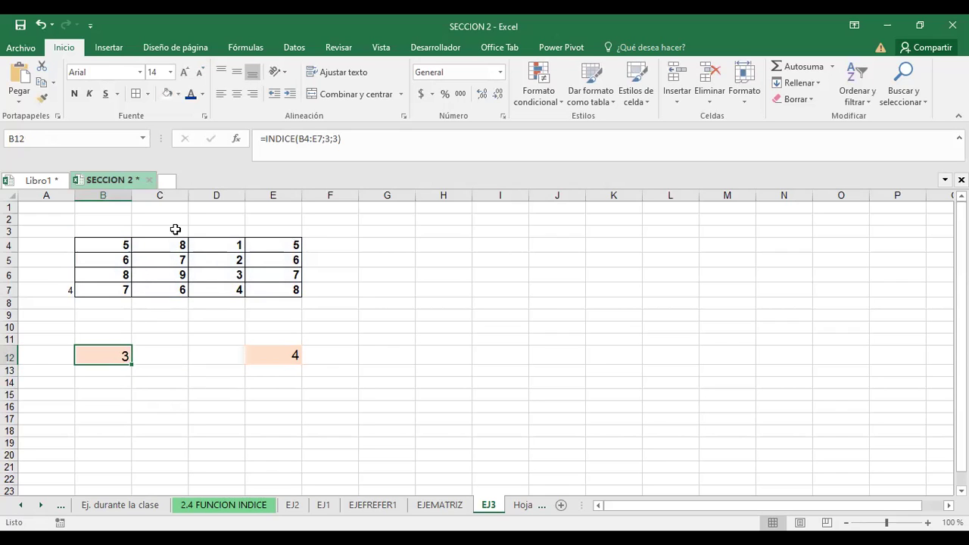
left_click(239, 274)
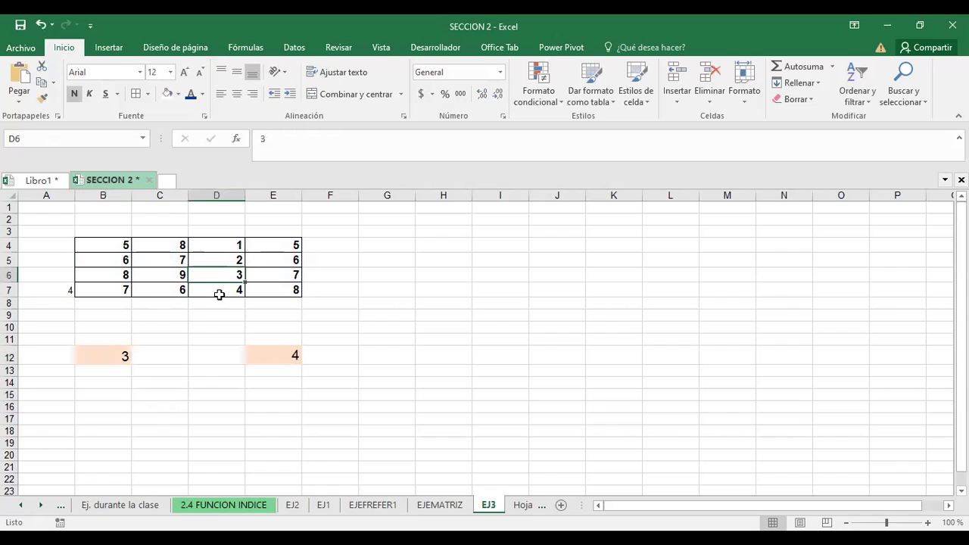
left_click(108, 356)
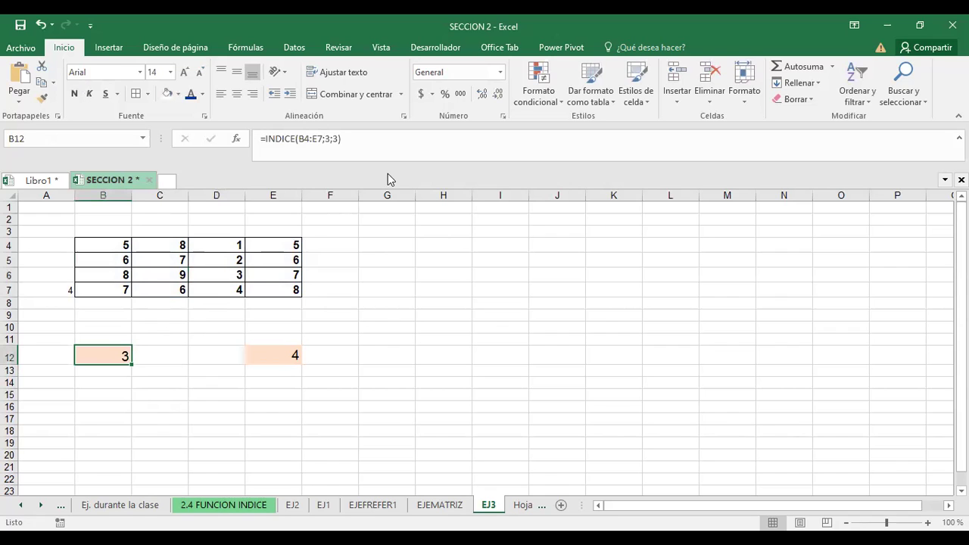
Trace B12's precedents to show the B4:E7 source range, then remove the arrows
left_click(251, 49)
left_click(533, 68)
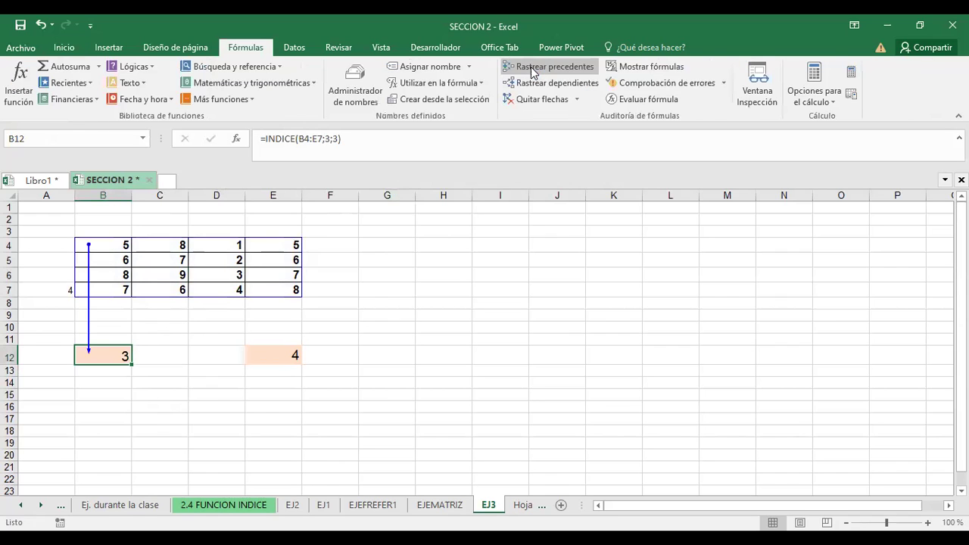
left_click(530, 99)
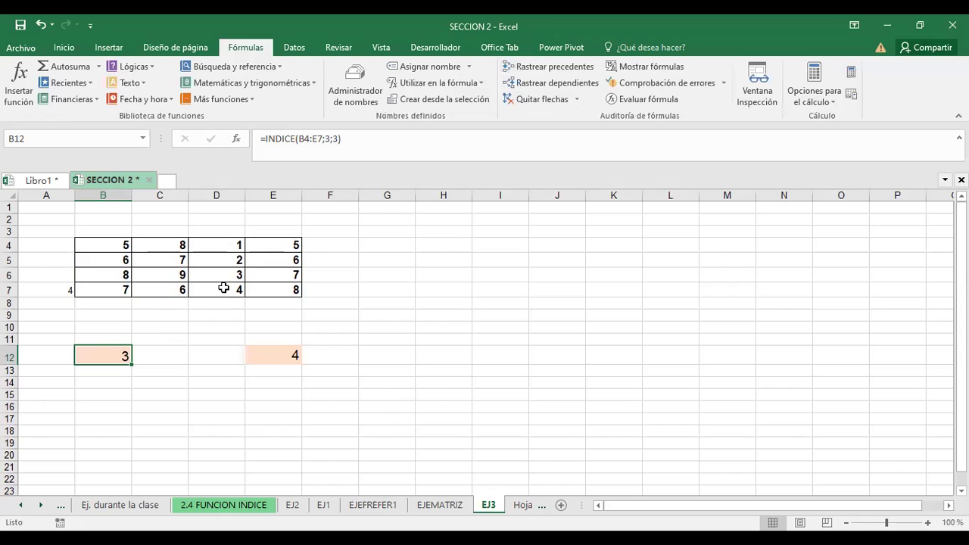
left_click(274, 364)
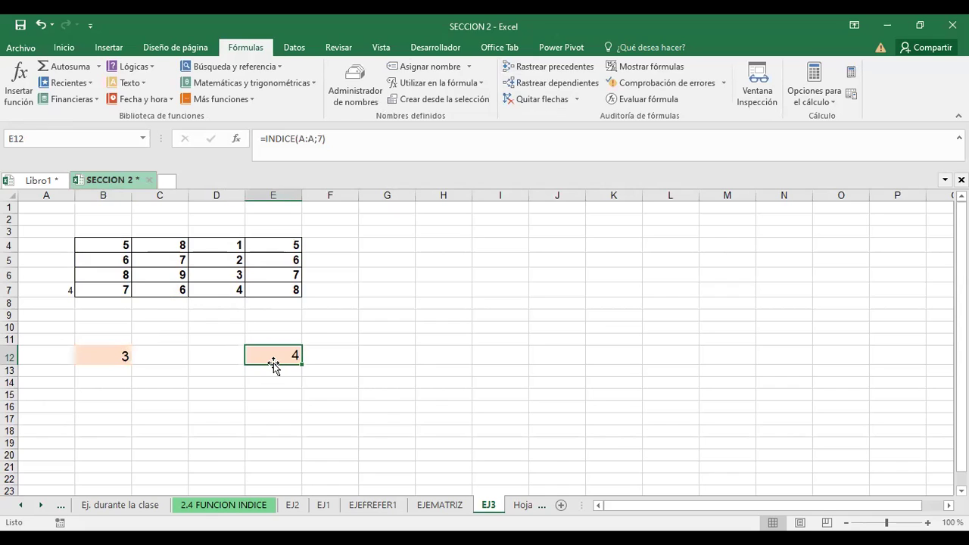
Examine E12's =INDICE(A:A;7), highlighting the A:A range and row 7, leaving it unchanged
double_click(273, 364)
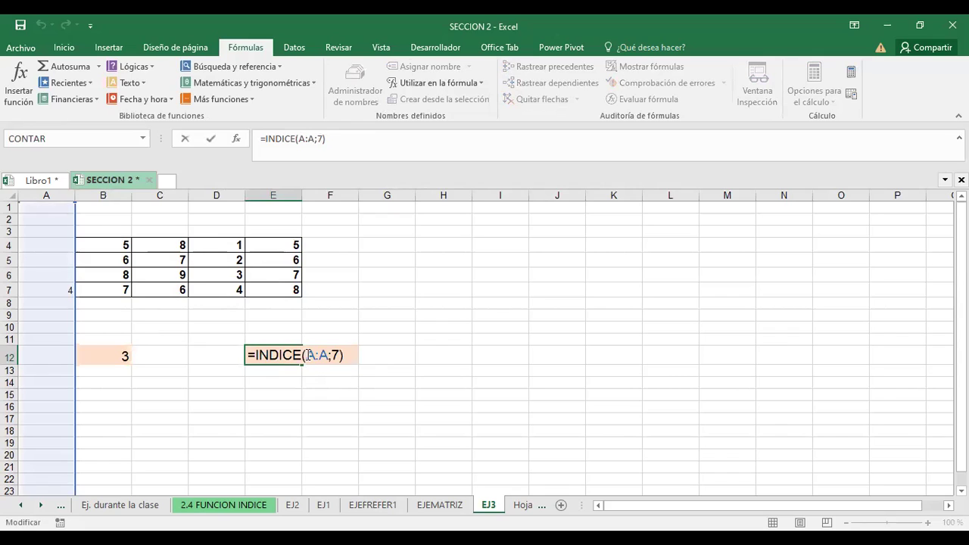
left_click_drag(308, 355, 328, 351)
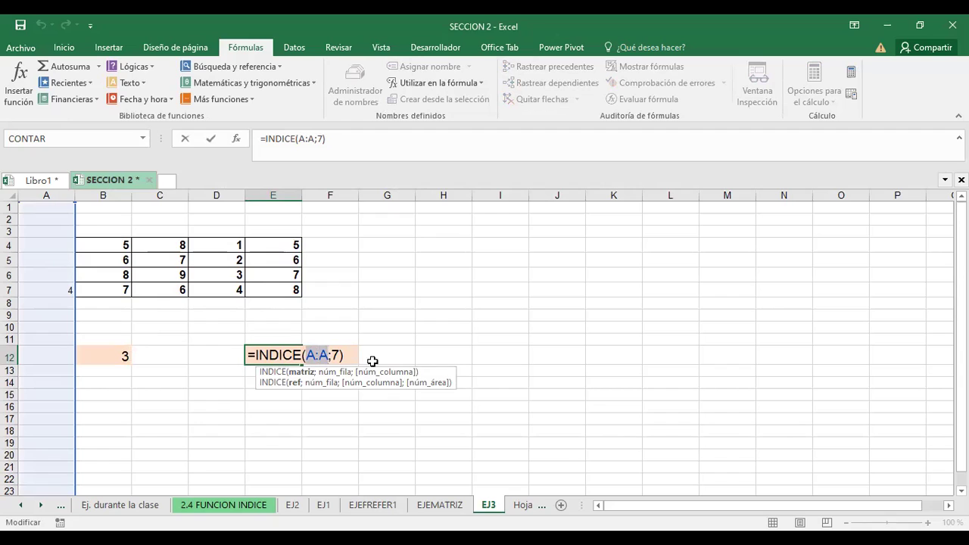
left_click(335, 353)
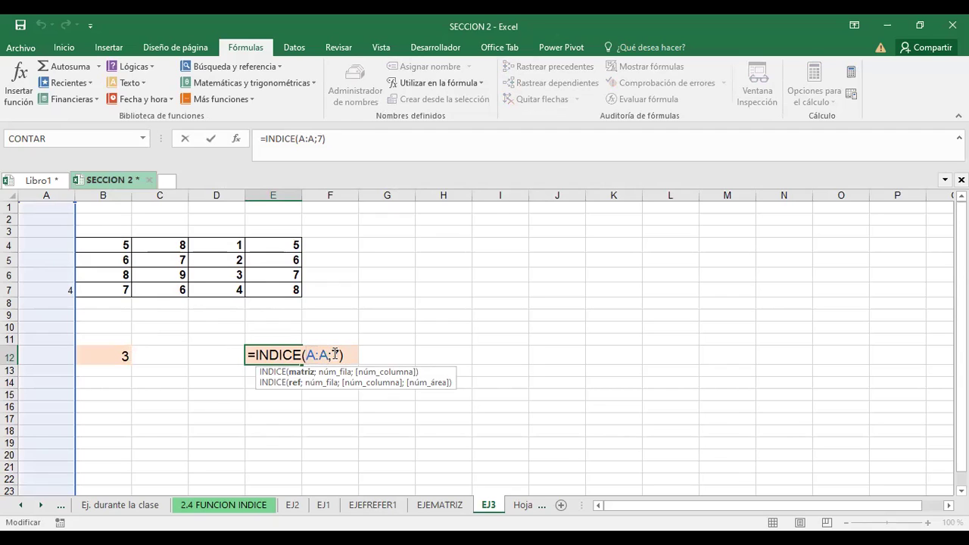
double_click(336, 353)
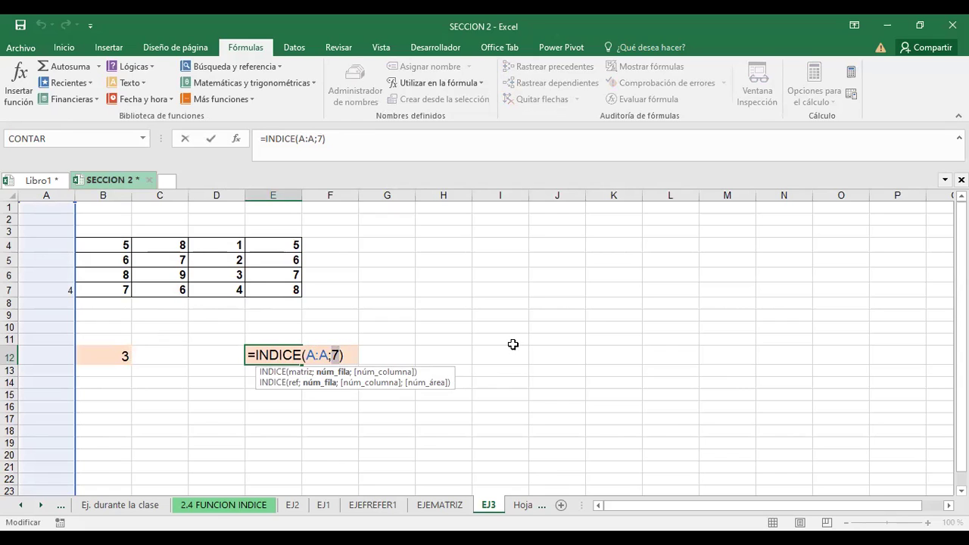
left_click(512, 345)
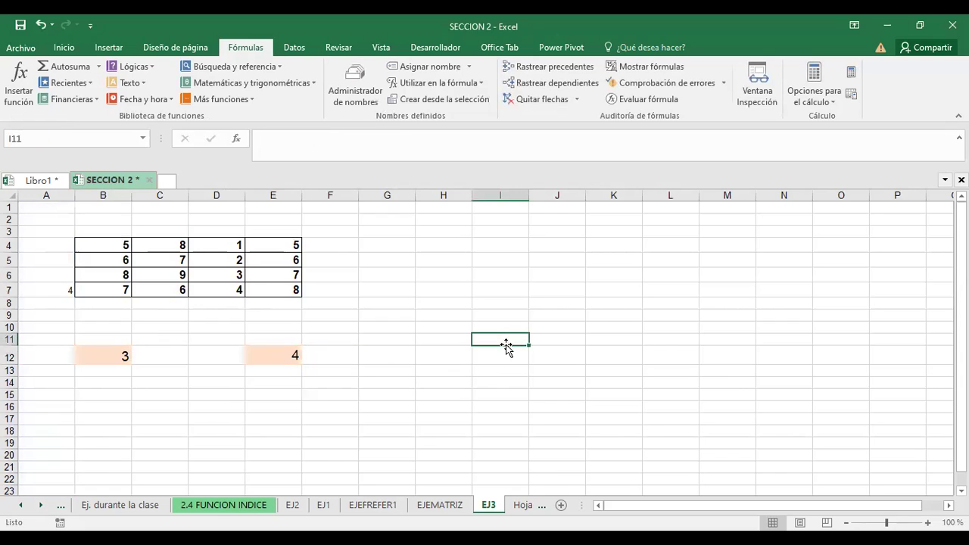
Select column A to show the whole-column A:A range
left_click(65, 210)
left_click_drag(48, 301, 37, 396)
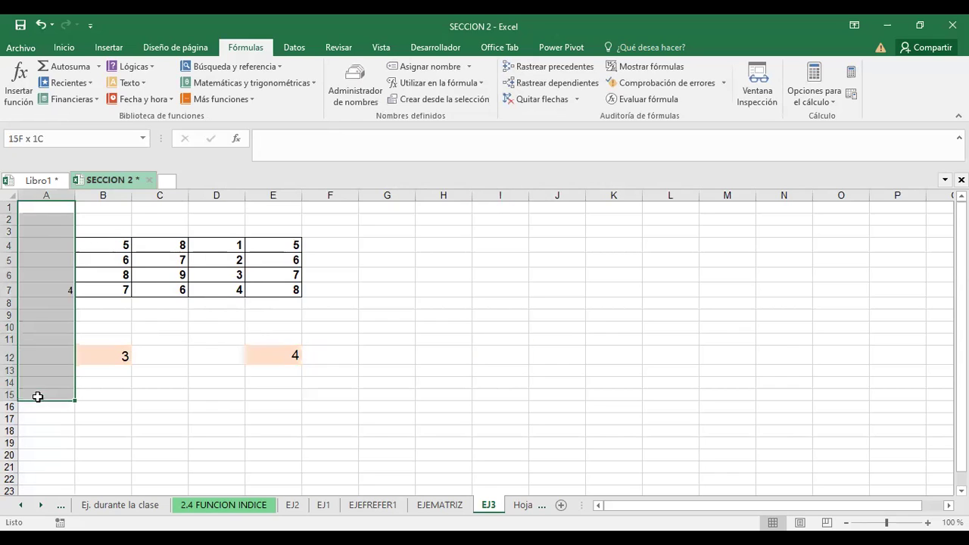
left_click(55, 195)
left_click(220, 354)
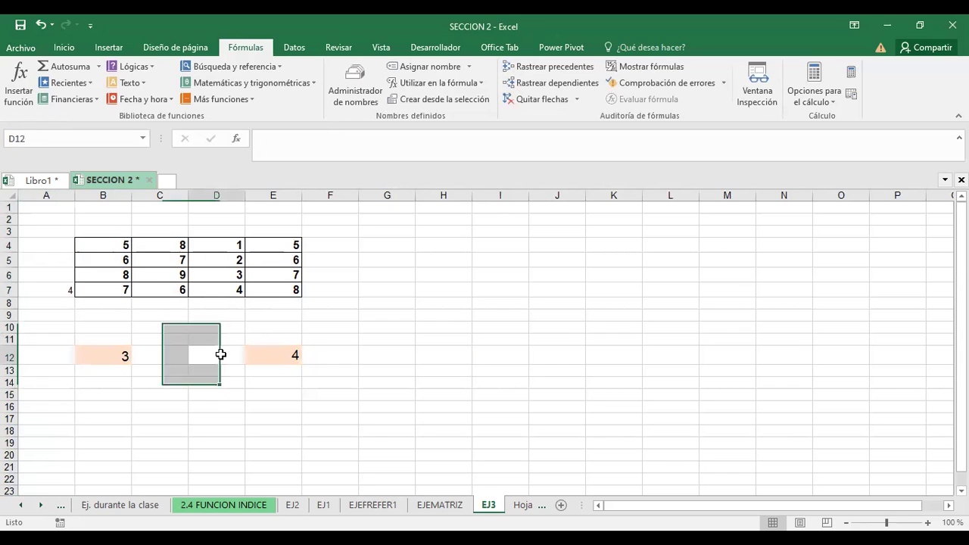
Count down to A7 and enter 6, so E12's result changes from 4 to 6
left_click(53, 207)
left_click(56, 220)
left_click(58, 231)
left_click(57, 244)
left_click(58, 260)
left_click(57, 275)
left_click(57, 290)
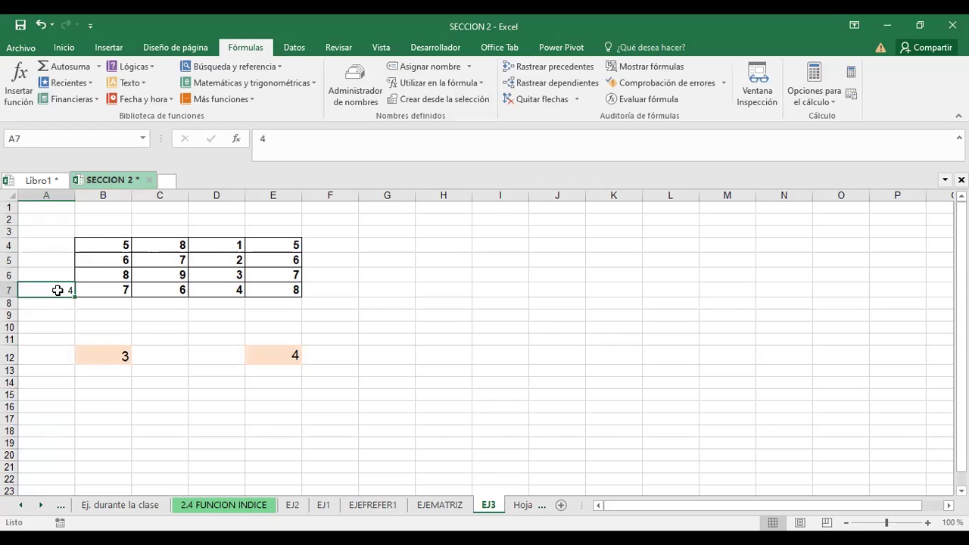
type("6")
key("Return")
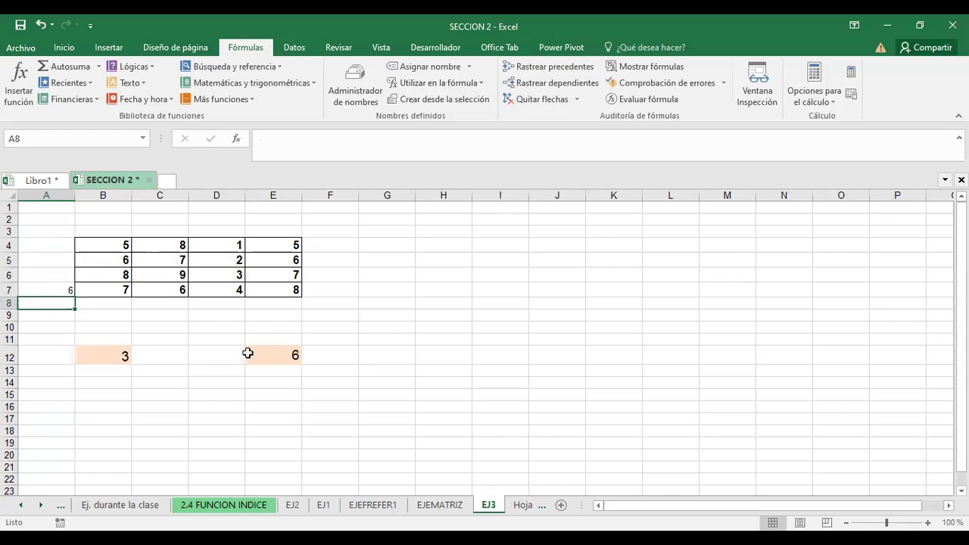
left_click(282, 356)
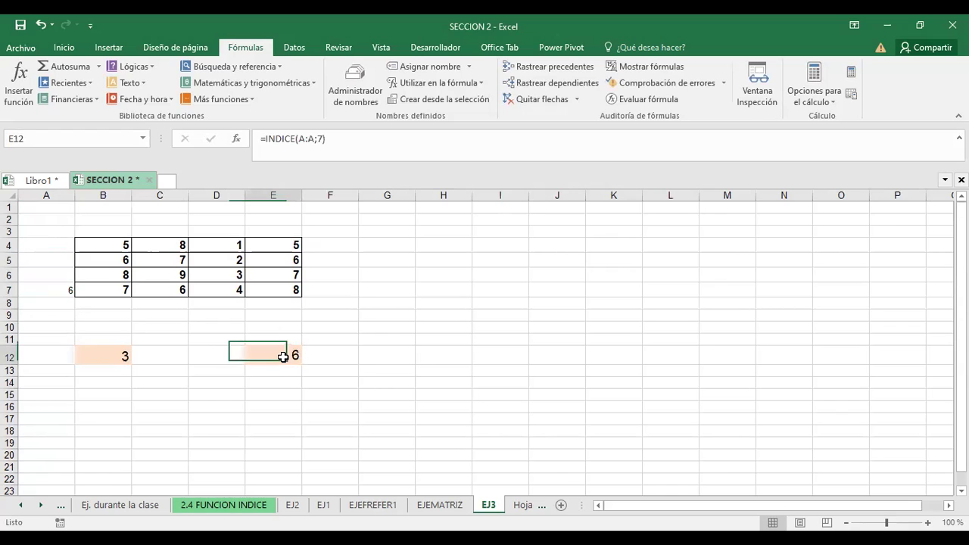
left_click(98, 49)
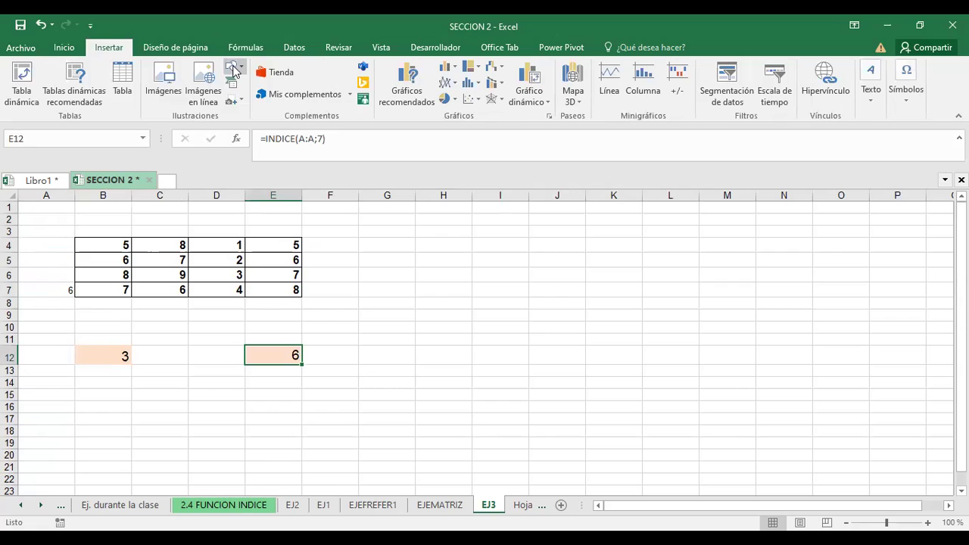
Draw an arrow shape starting at A7 and ending at the INDICE result in E12
left_click(234, 71)
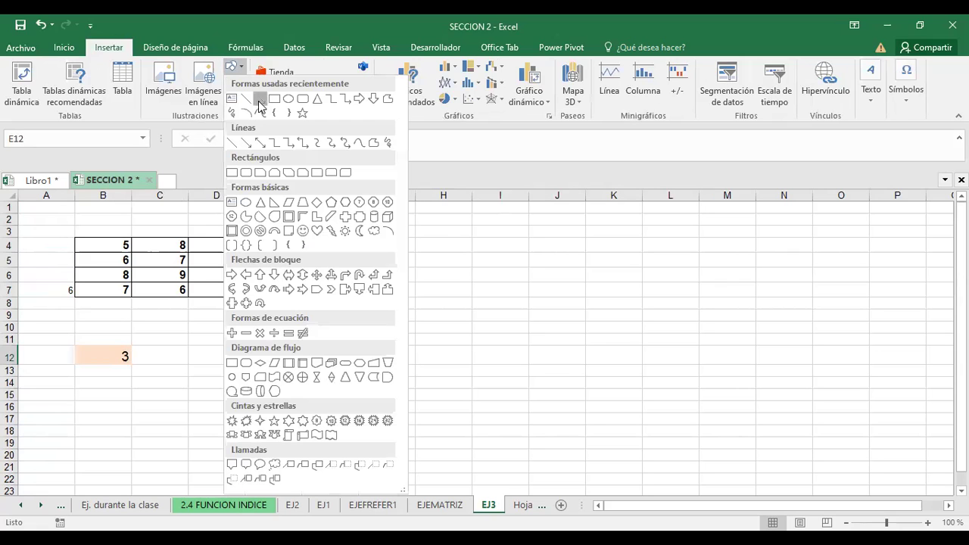
left_click(259, 100)
mouse_move(78, 278)
left_mouse_down()
mouse_move(145, 346)
mouse_move(272, 353)
left_mouse_up()
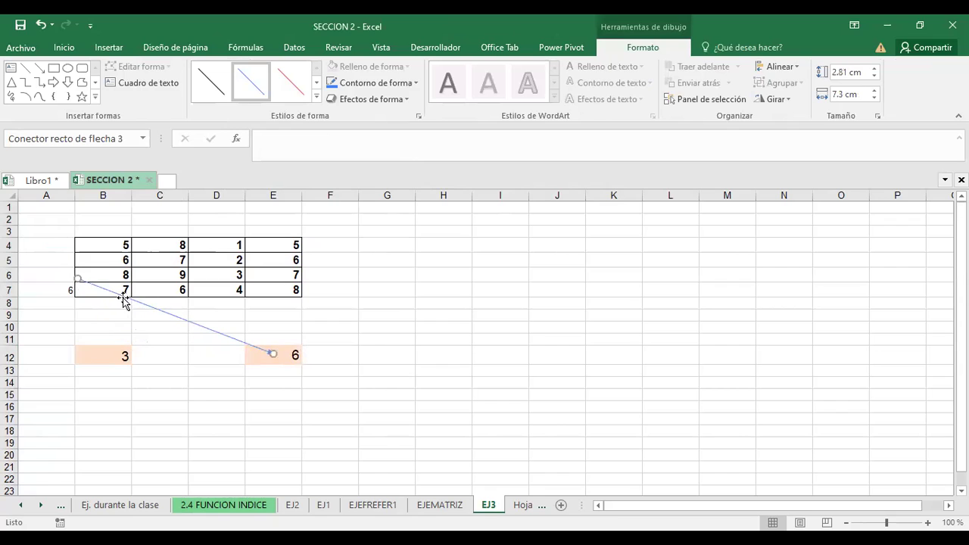
left_click_drag(77, 279, 77, 291)
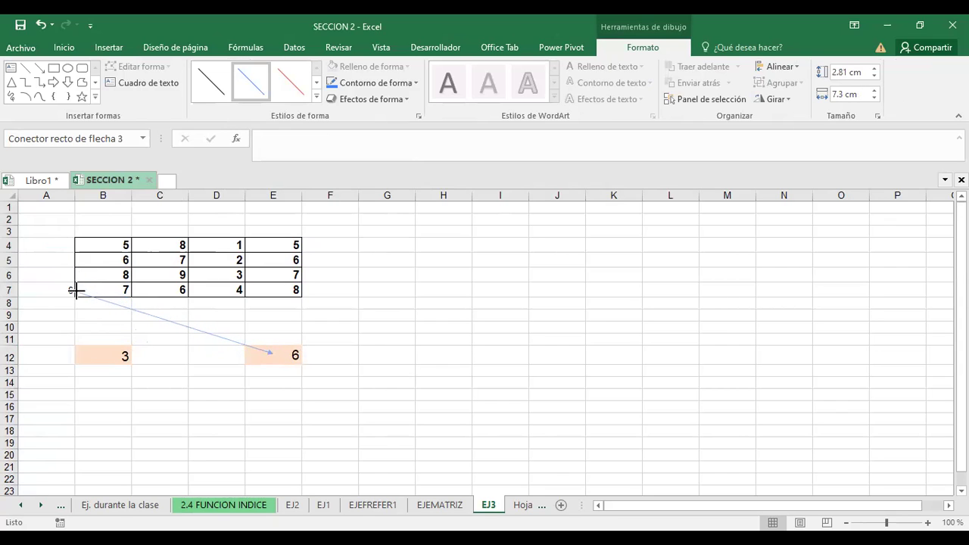
left_click(171, 403)
left_click(57, 295)
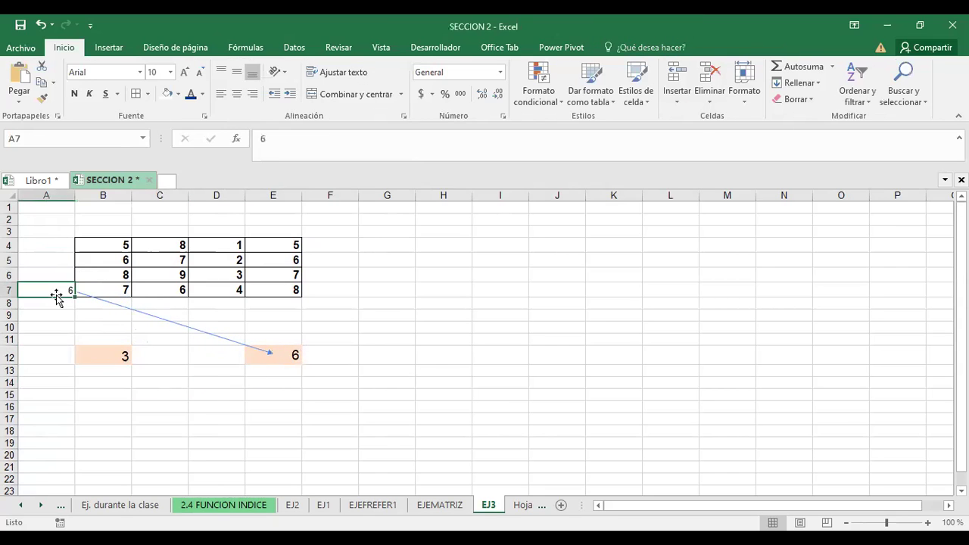
Enter 1024 in A7 and confirm E12's INDICE result now shows 1024
type("1024")
key("Return")
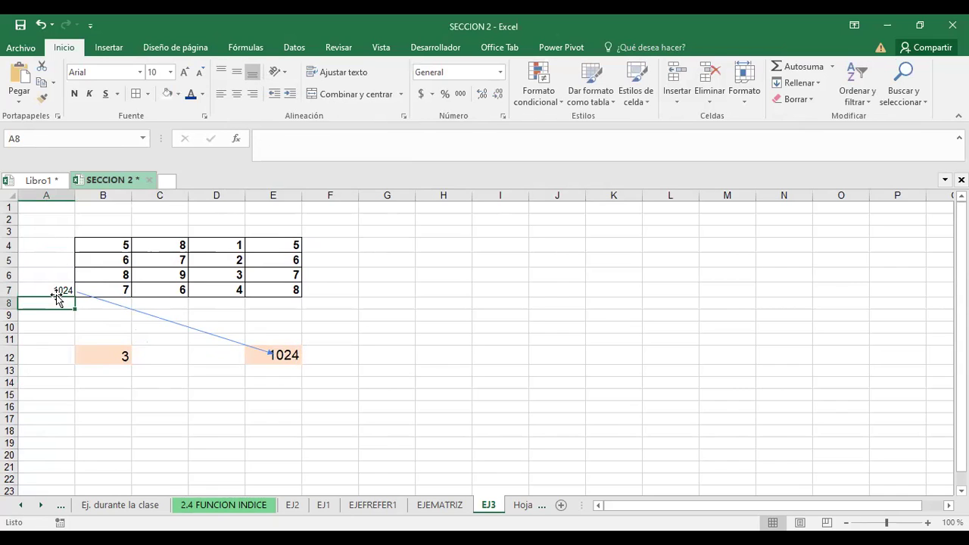
left_click(281, 358)
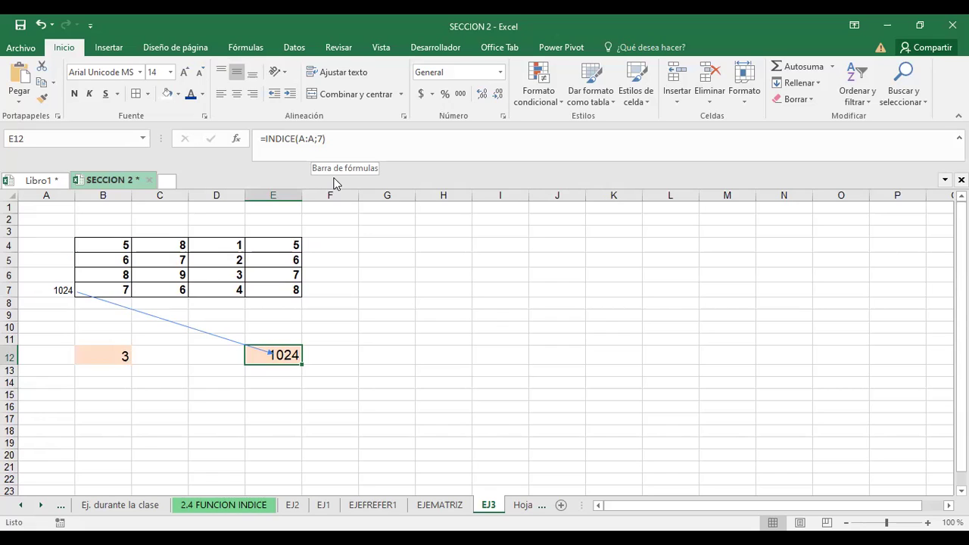
left_click(96, 357)
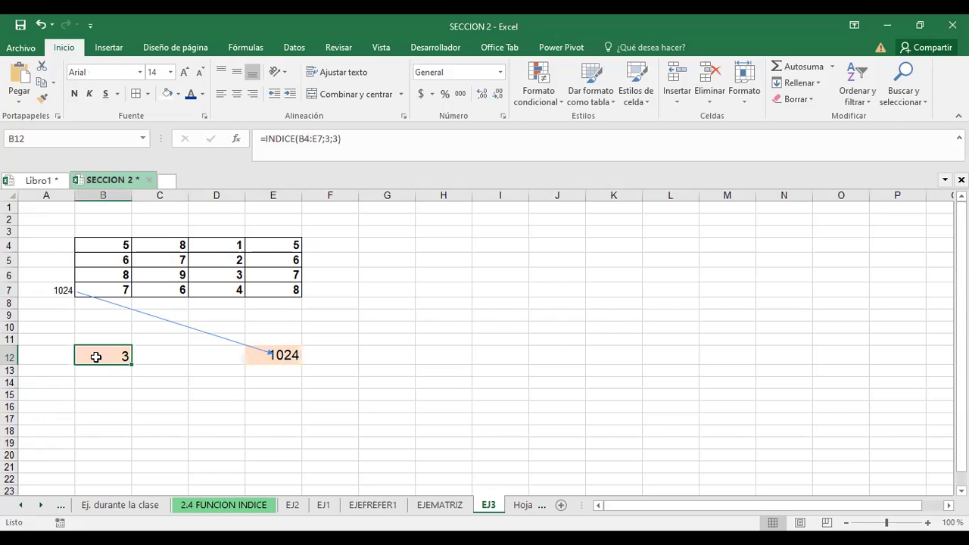
key("F2")
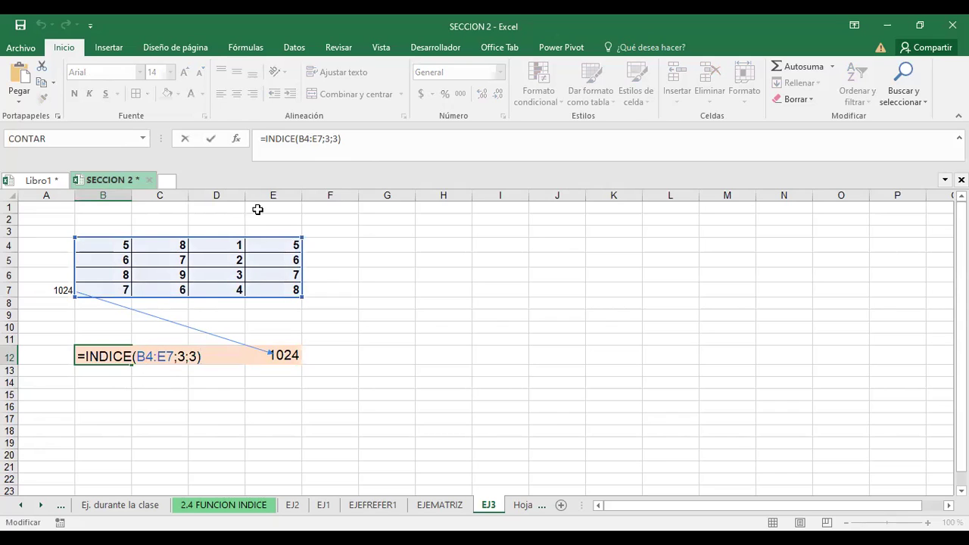
Change B12's row and column arguments from 3 to 4, giving =INDICE(B4:E7;4;4) = 8
left_click(184, 356)
key("BackSpace")
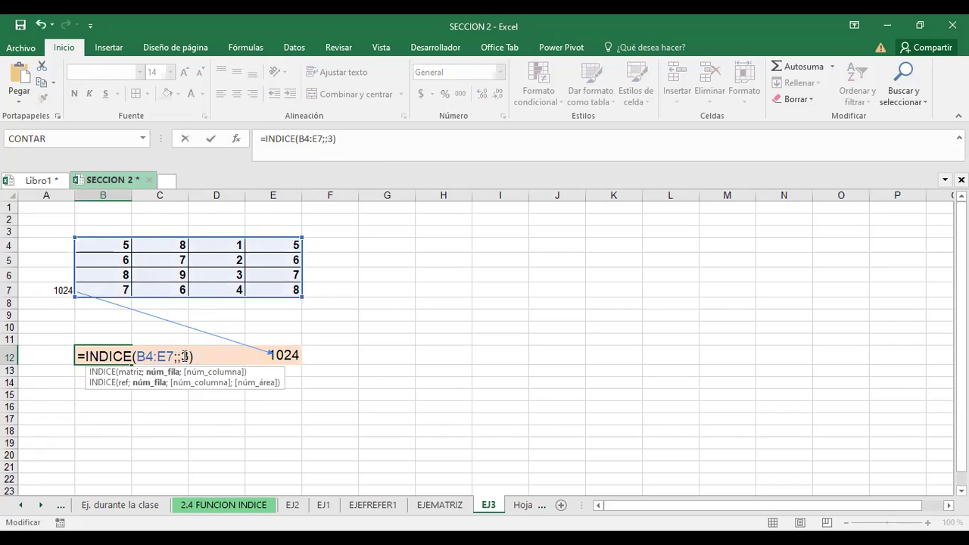
type("4")
left_click(197, 356)
key("BackSpace")
type("4")
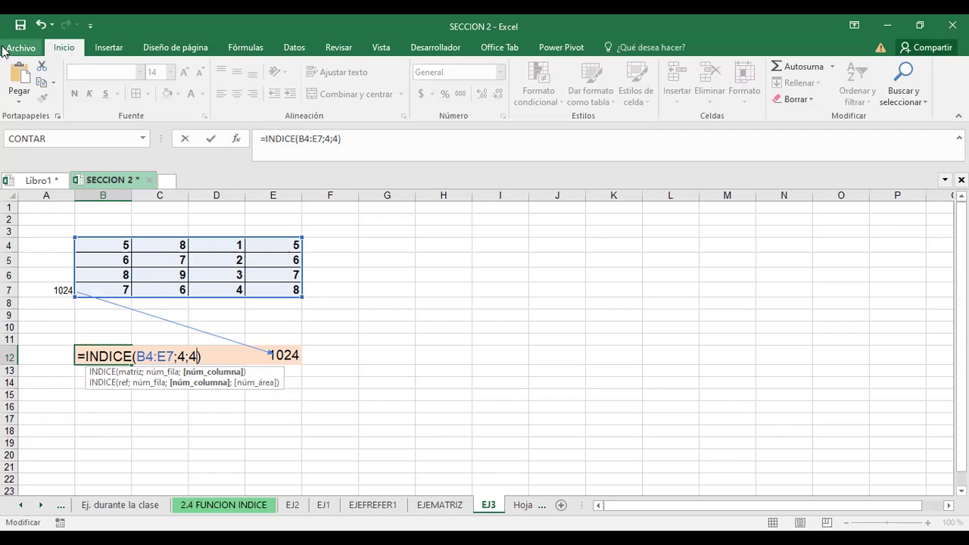
key("Return")
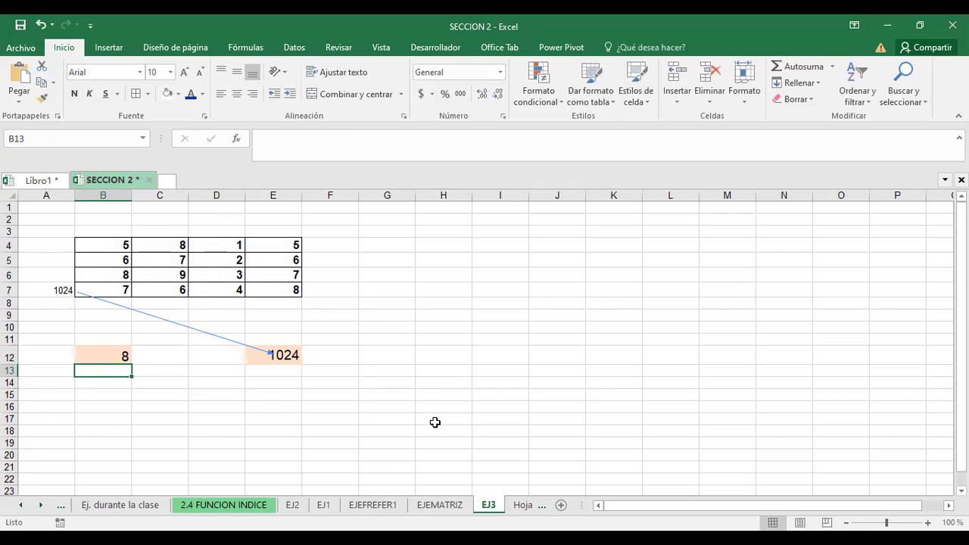
Open B15 on EJEFREFER1 and cancel an accidental edit, keeping =SUMA(B2:INDICE(A2:C6;5;2)) intact
left_click(432, 506)
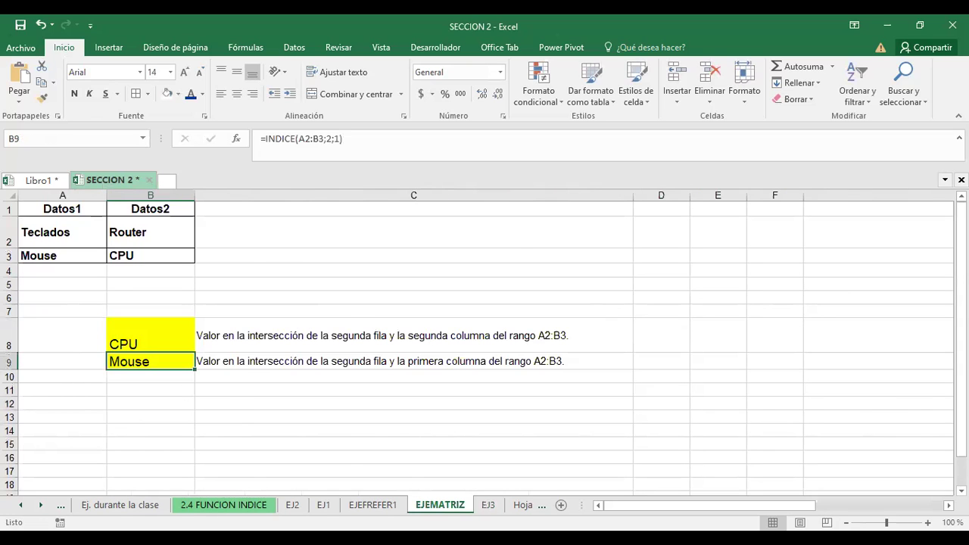
left_click(362, 509)
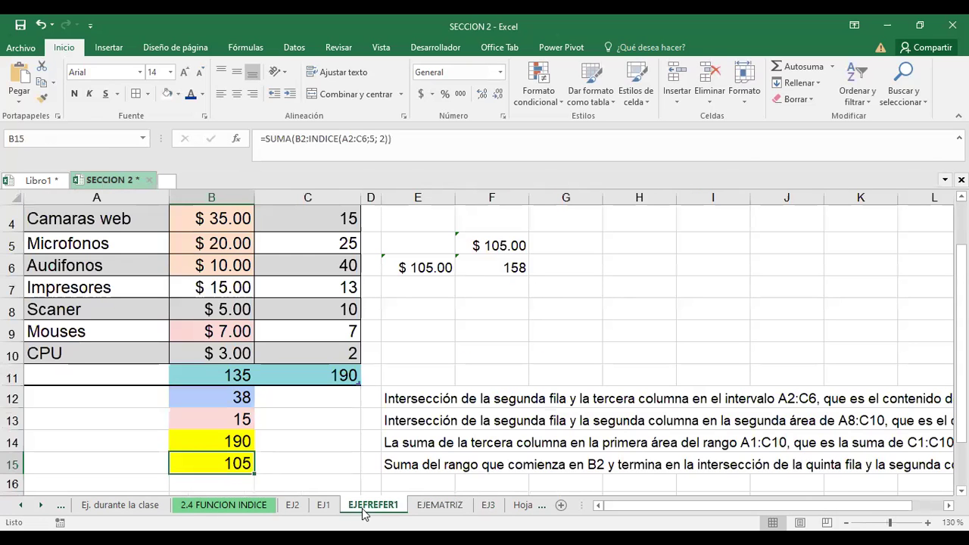
double_click(220, 464)
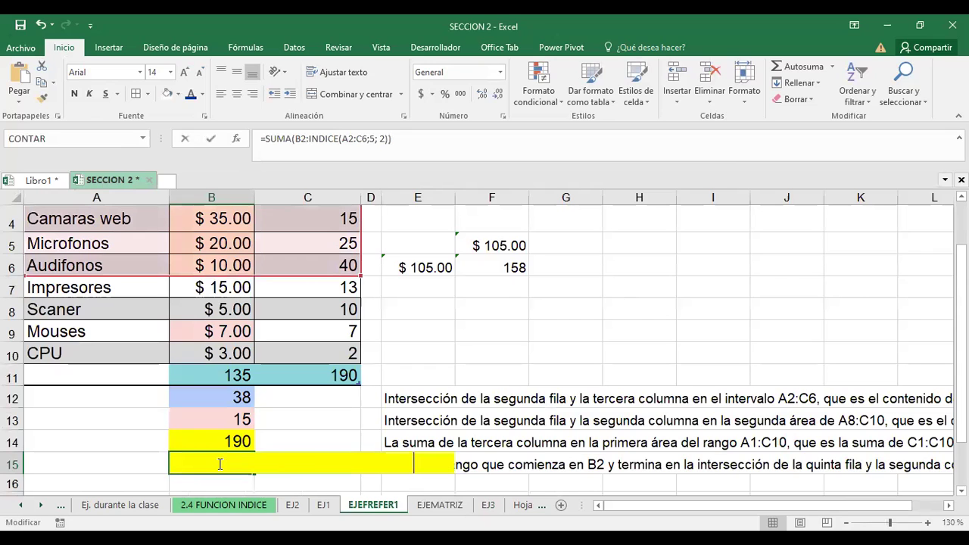
left_click_drag(418, 468, 148, 466)
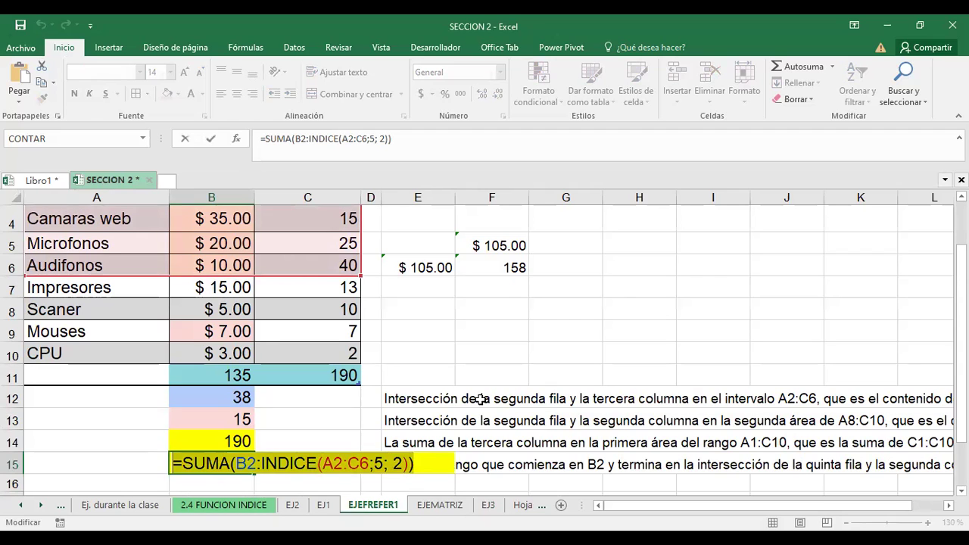
type("=")
left_click(436, 348)
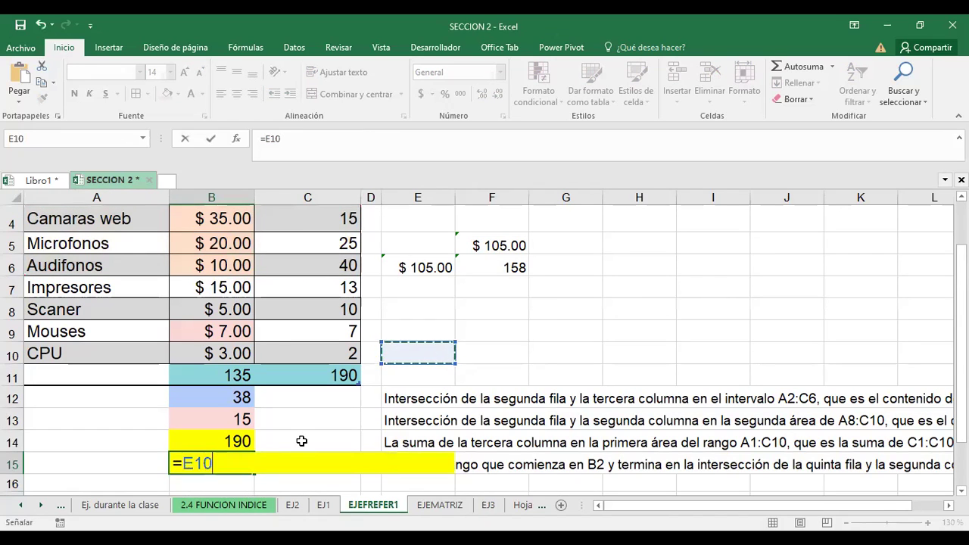
key("Escape")
key("F2")
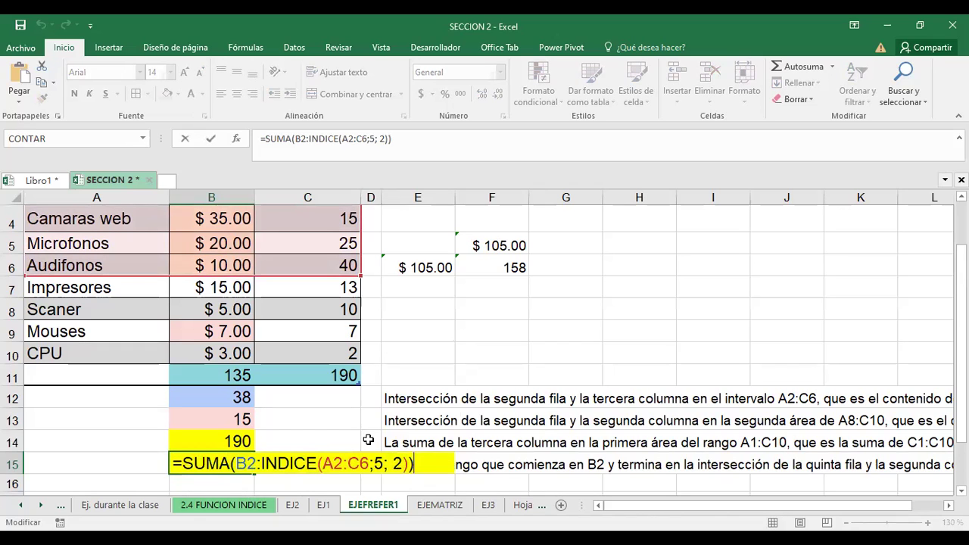
left_click(481, 344)
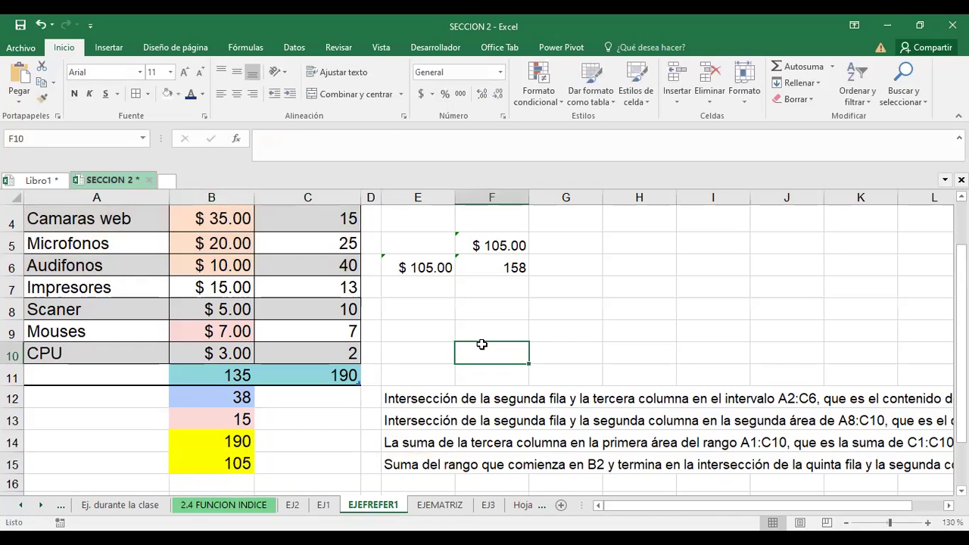
Highlight B2, INDICE and its column argument in B15's formula, committing it unchanged at 105
left_click(250, 464)
key("F2")
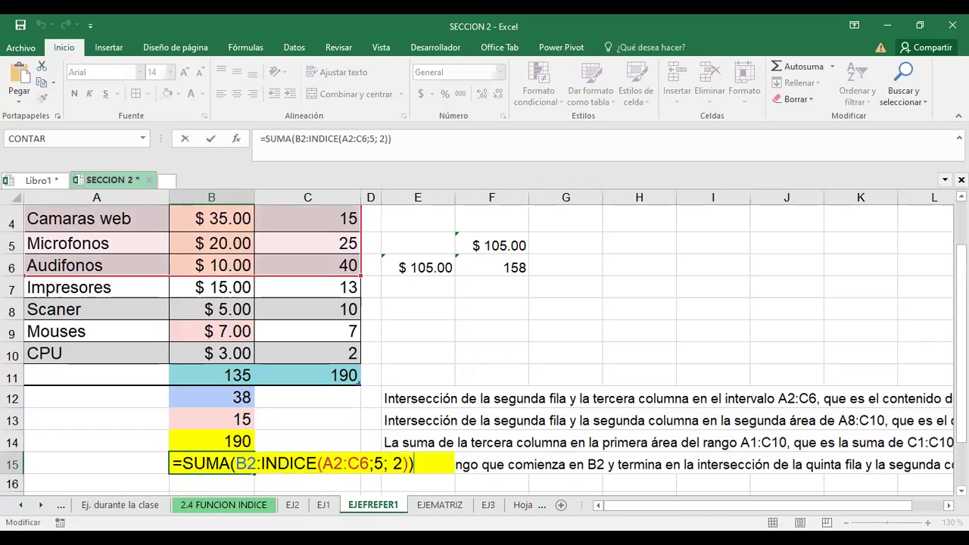
key("Home")
key("Right")
key("Right")
key("Right")
key("Right")
key("Right")
left_click(233, 463)
left_click_drag(232, 464, 254, 463)
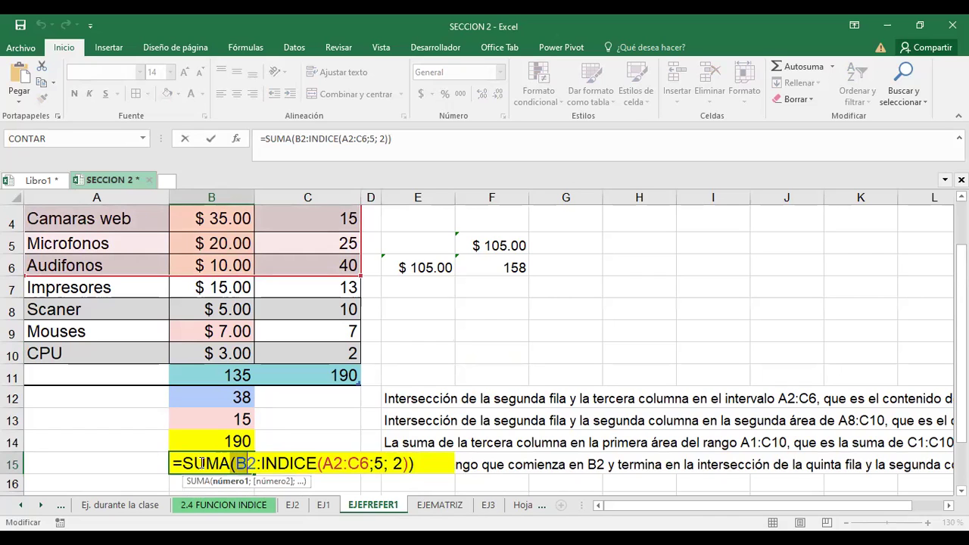
left_click(263, 463)
left_click_drag(263, 463, 289, 462)
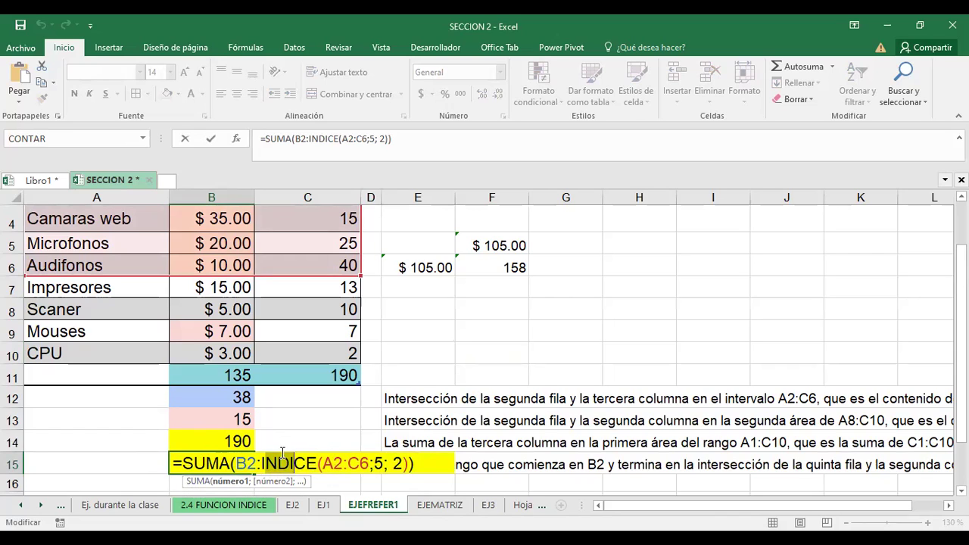
left_click_drag(282, 452, 364, 470)
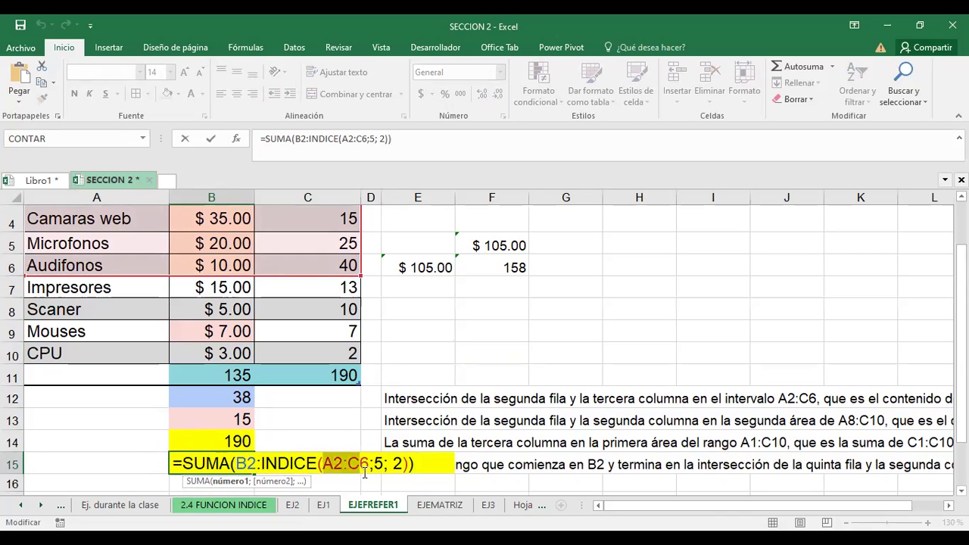
left_click(405, 464)
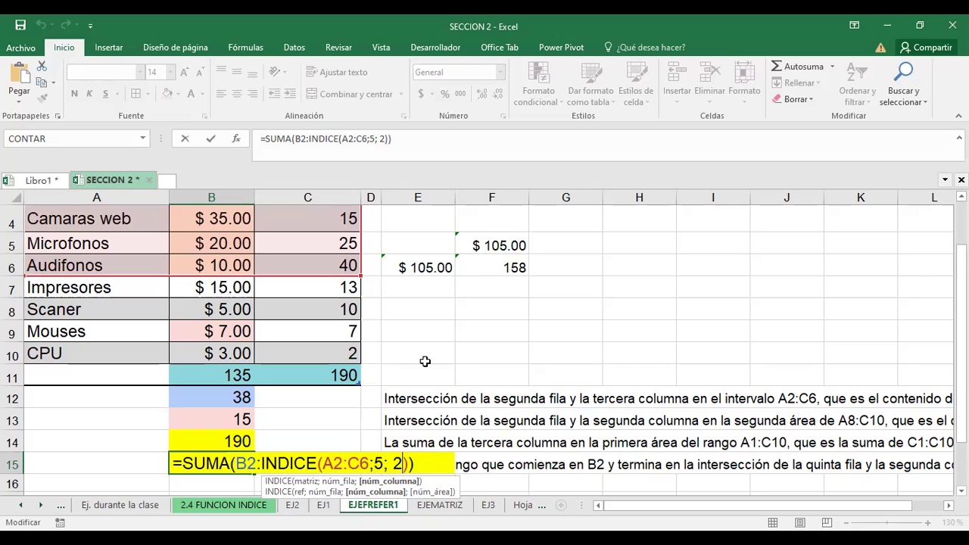
key("Return")
left_click(440, 505)
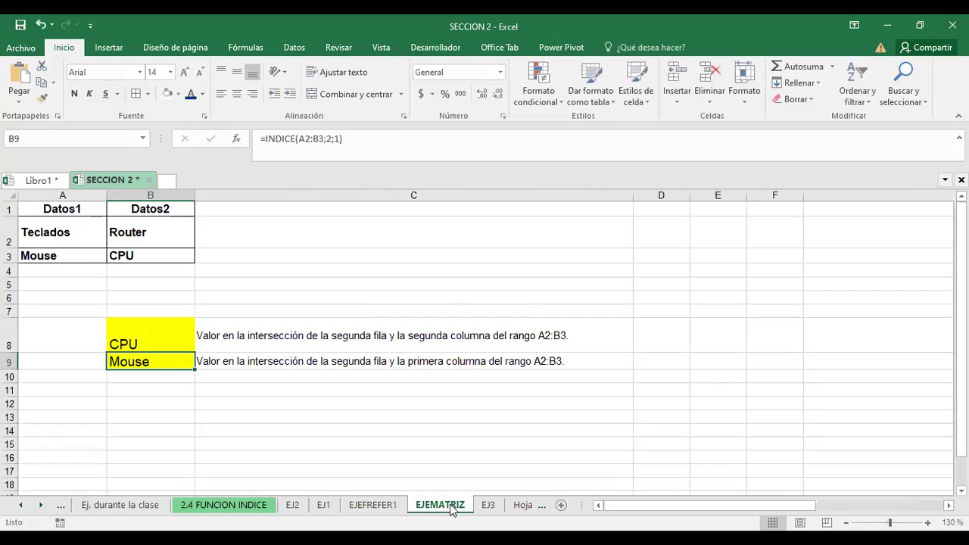
On Hoja3, inspect D13's =INDICE(A5:F10;1;2) and confirm it returns Carlos
left_click(524, 506)
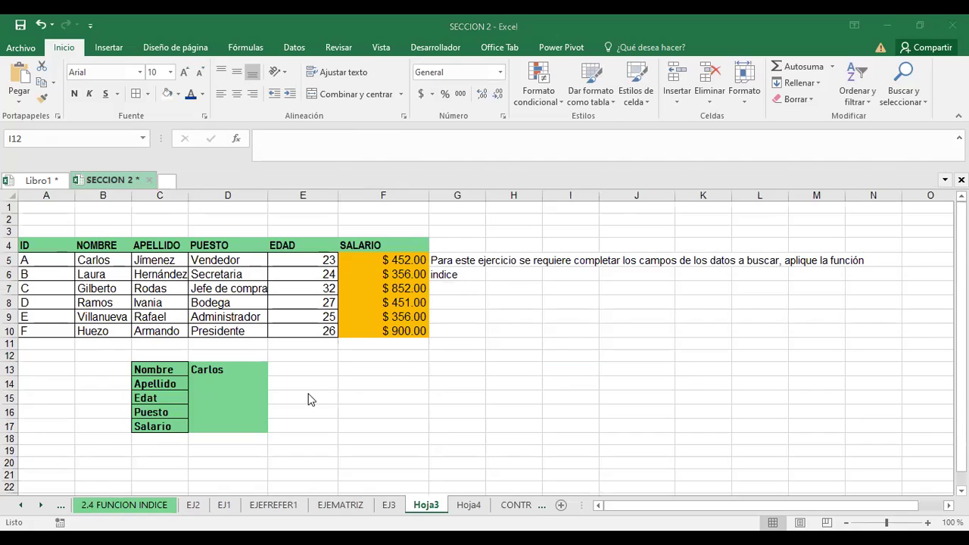
left_click(222, 368)
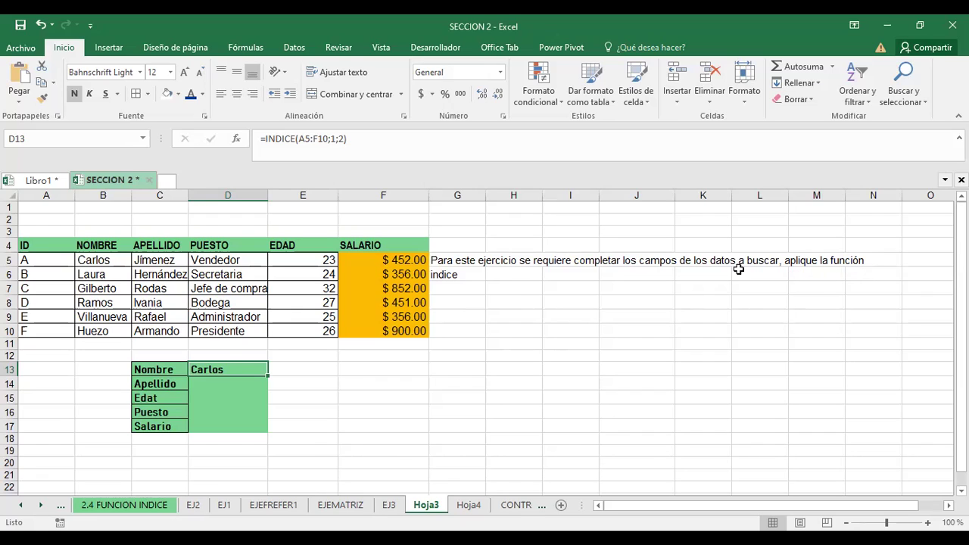
double_click(210, 366)
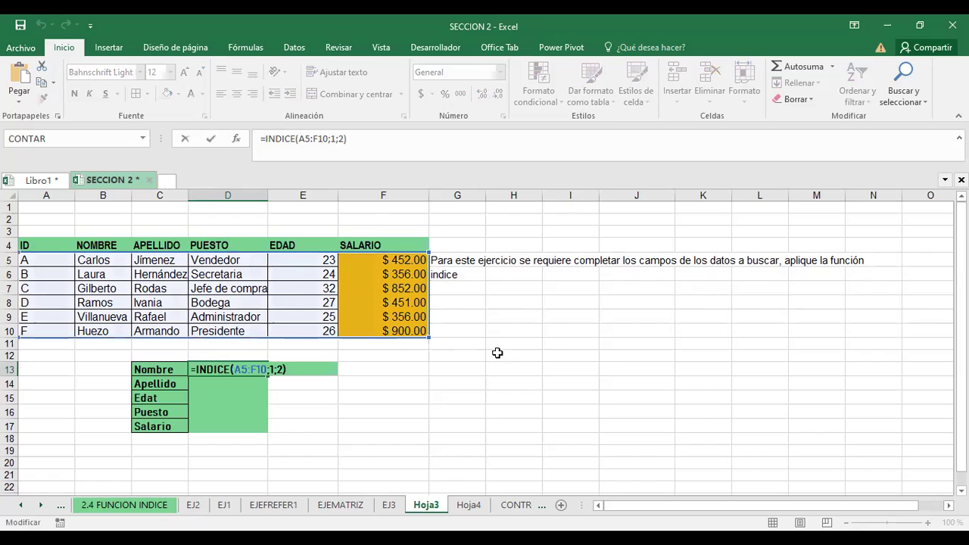
key("ctrl+Return")
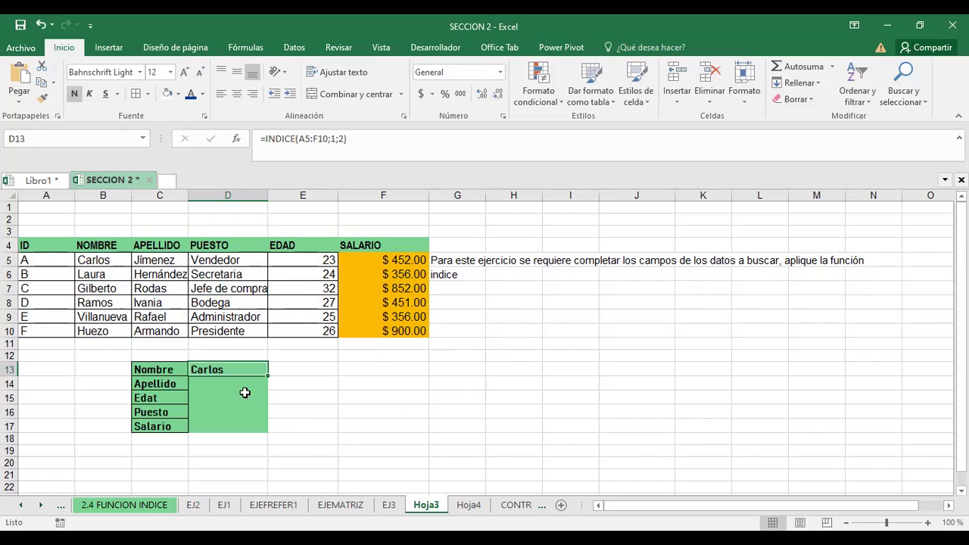
Set the Apellido–Salario labels in C14:D17 to font size 14
left_click_drag(160, 383, 232, 421)
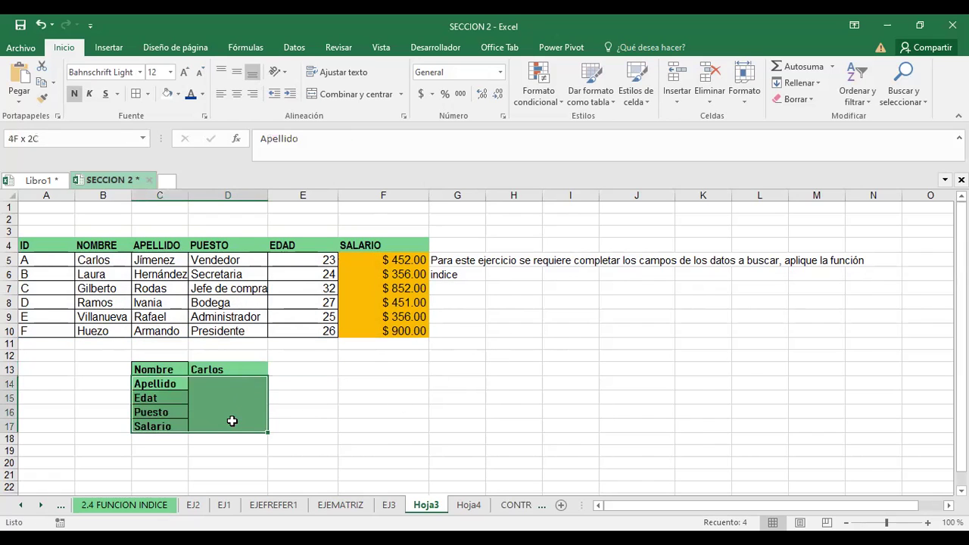
left_click(183, 73)
left_click(320, 384)
left_click(167, 385)
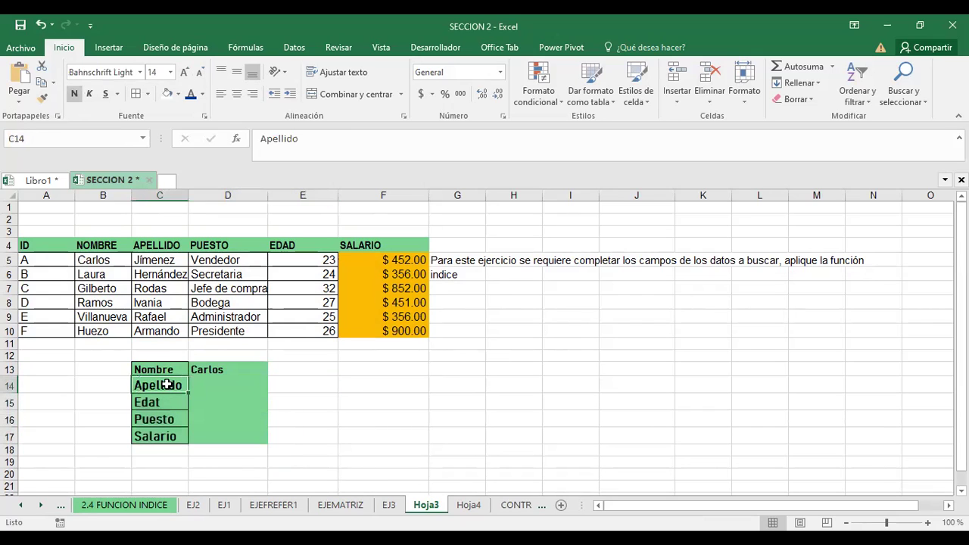
Correct the C15 label from 'Edat' to 'Edad'
left_click(164, 401)
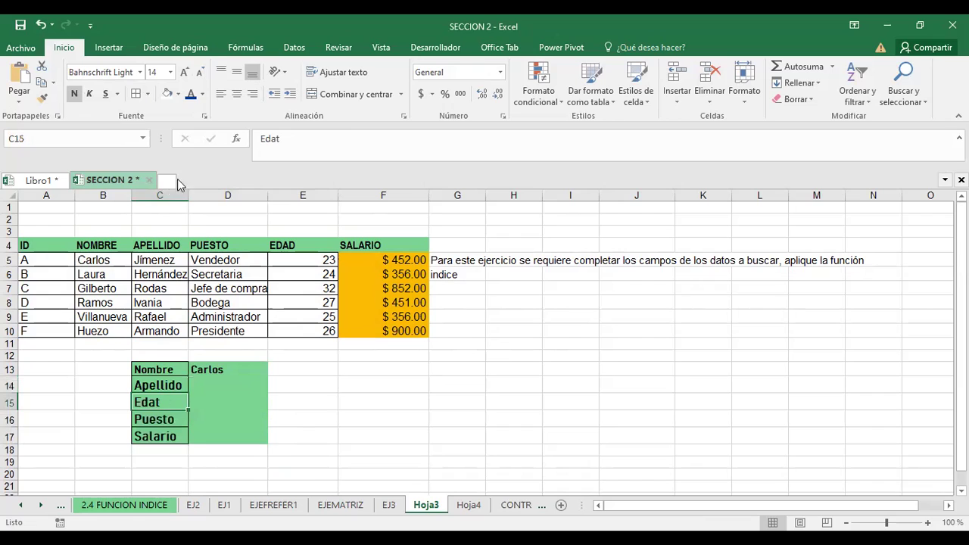
key("F2")
key("BackSpace")
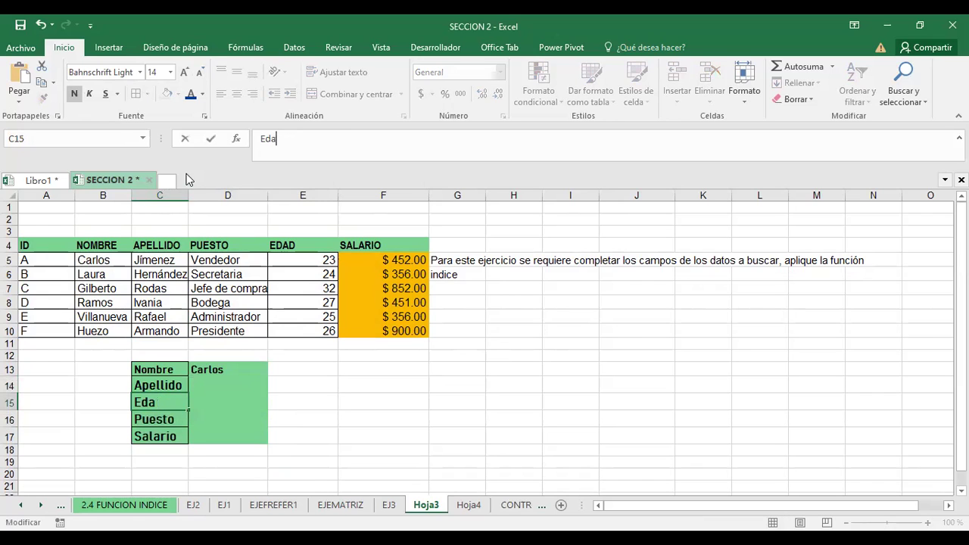
type("d")
key("Return")
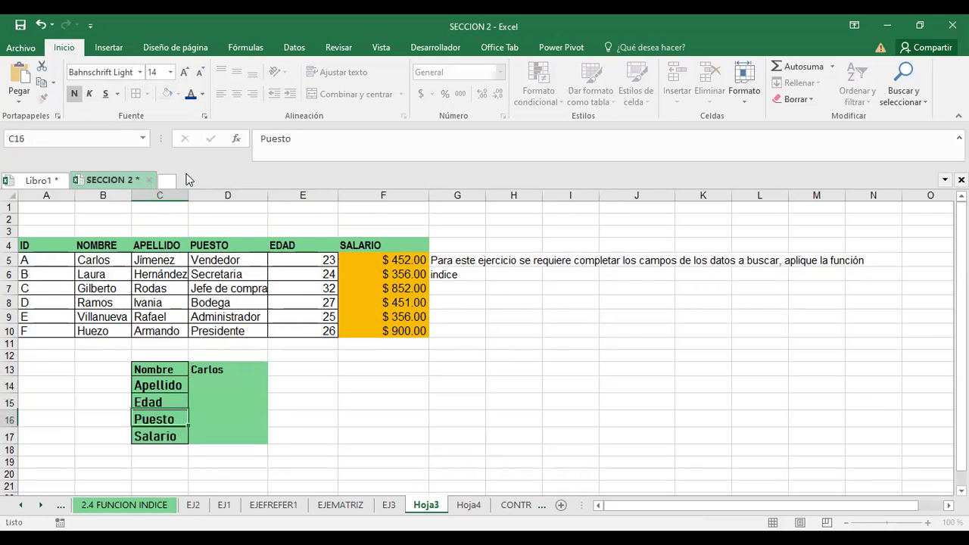
left_click(158, 435)
left_click_drag(221, 378, 221, 433)
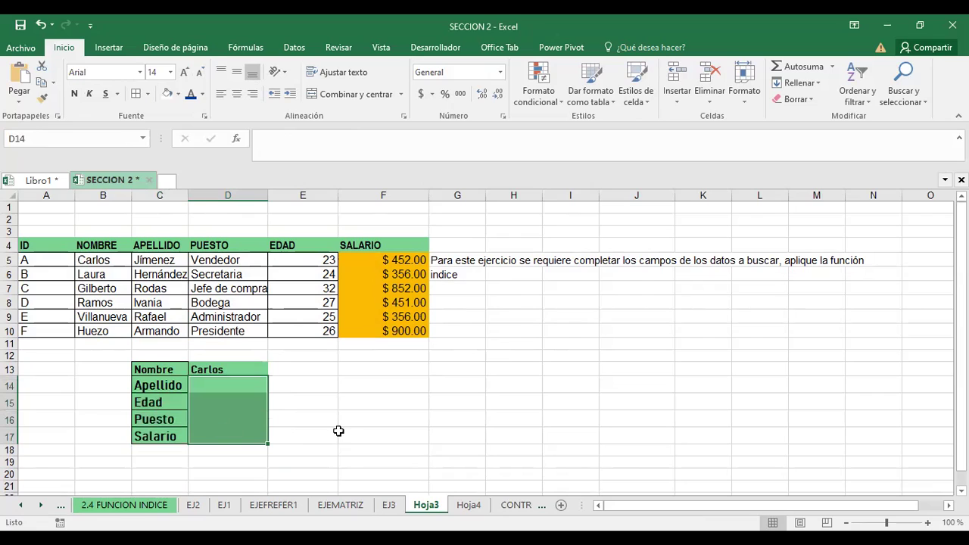
Draw a red freehand line down column H from H6 to H14
left_click(347, 409)
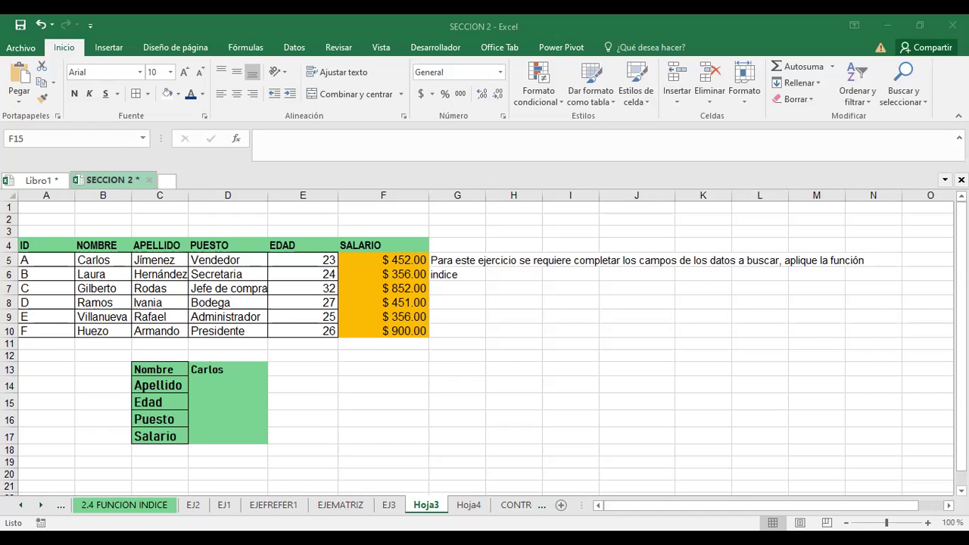
left_click_drag(504, 284, 519, 407)
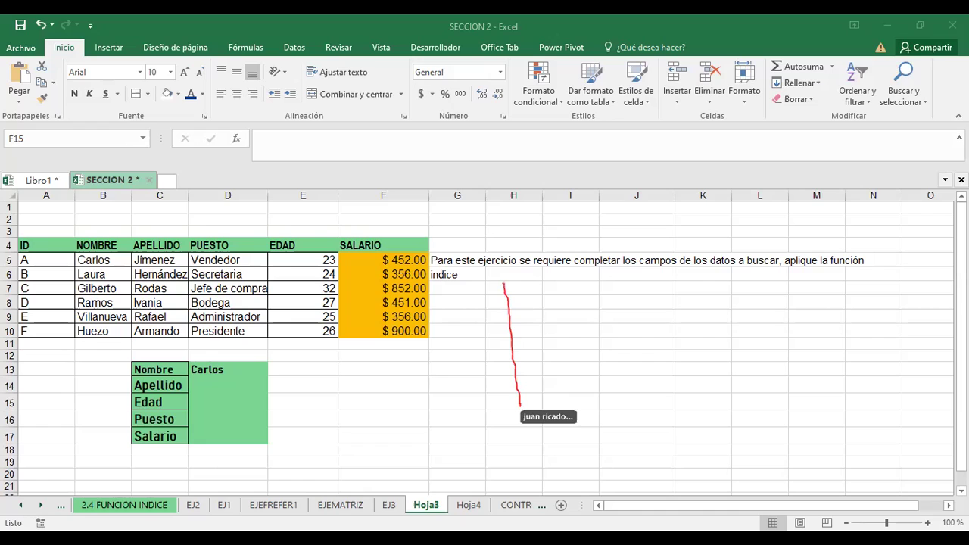